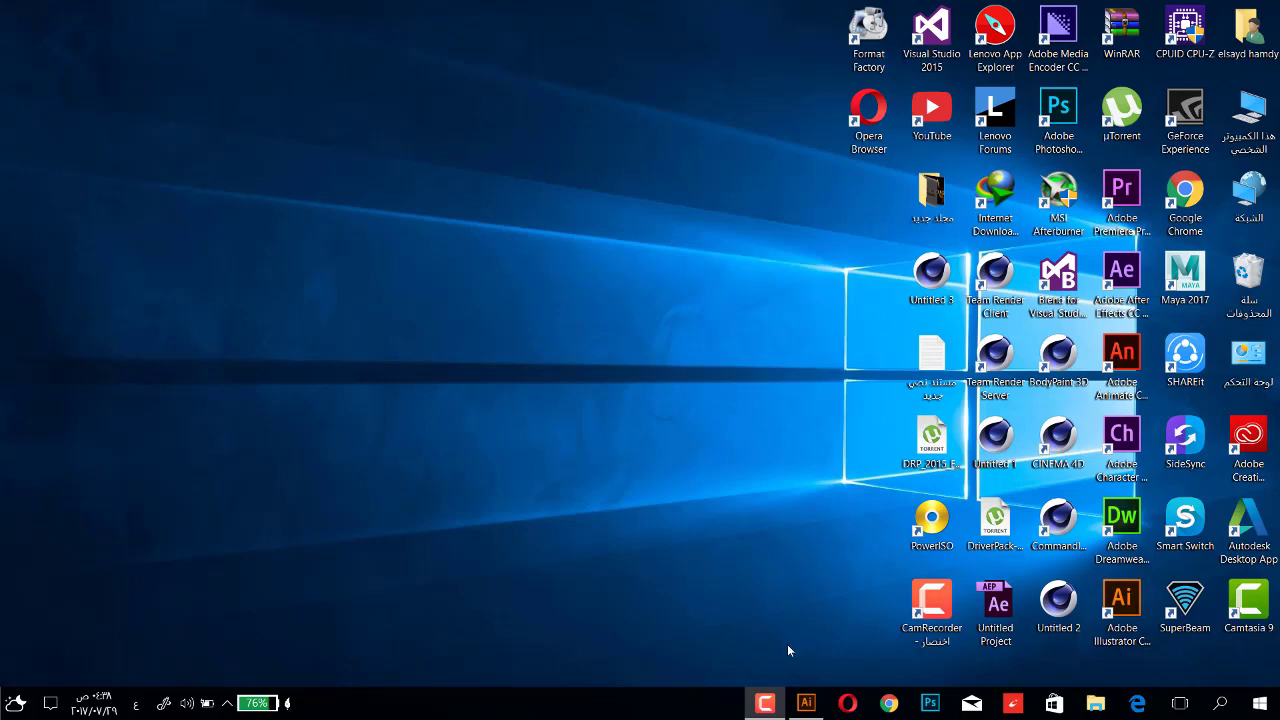
- Restore the Illustrator window and select the Rectangle Tool from the shape tools
{"action": "left_click", "coordinate": [806, 704]}
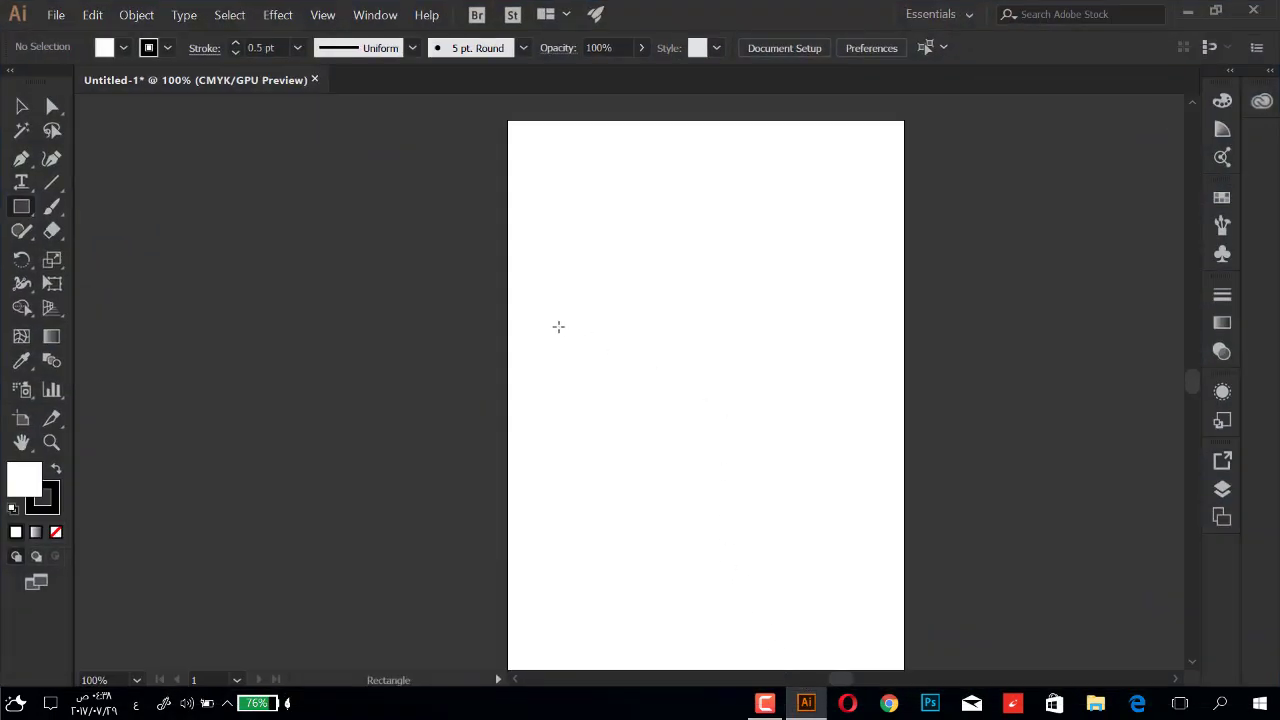
{"action": "right_click", "coordinate": [22, 209]}
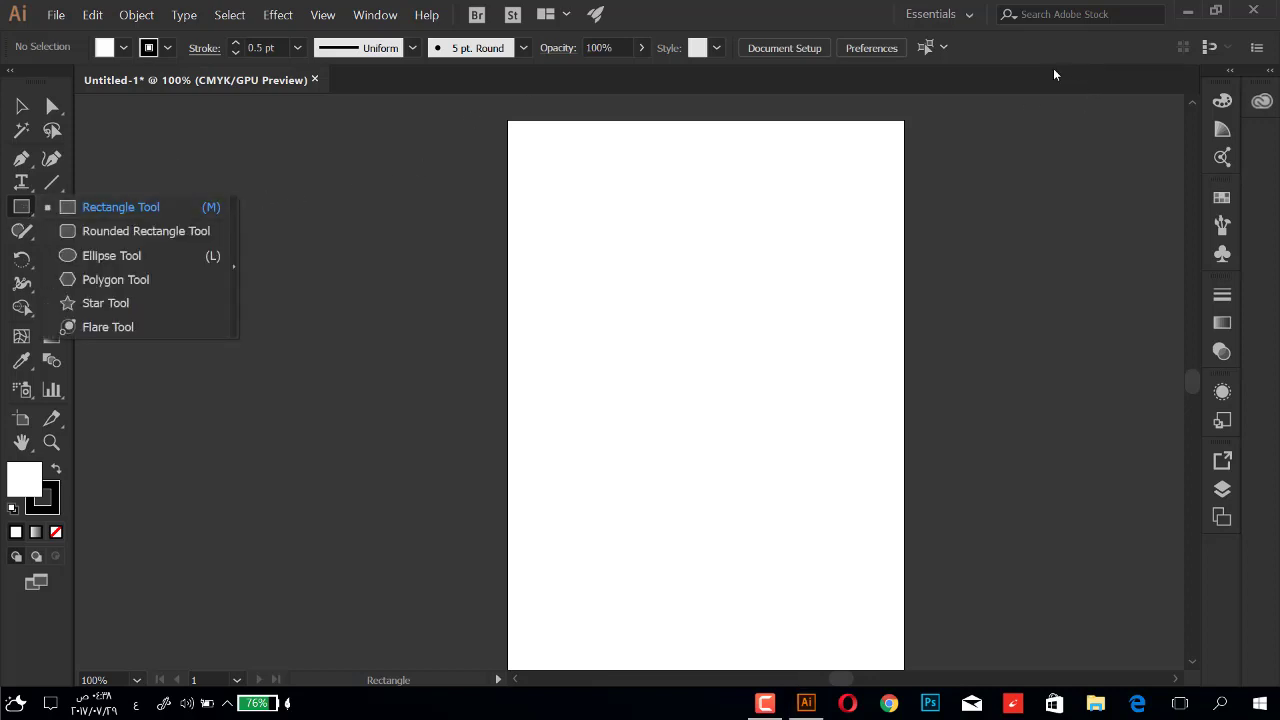
{"action": "left_click", "coordinate": [115, 207]}
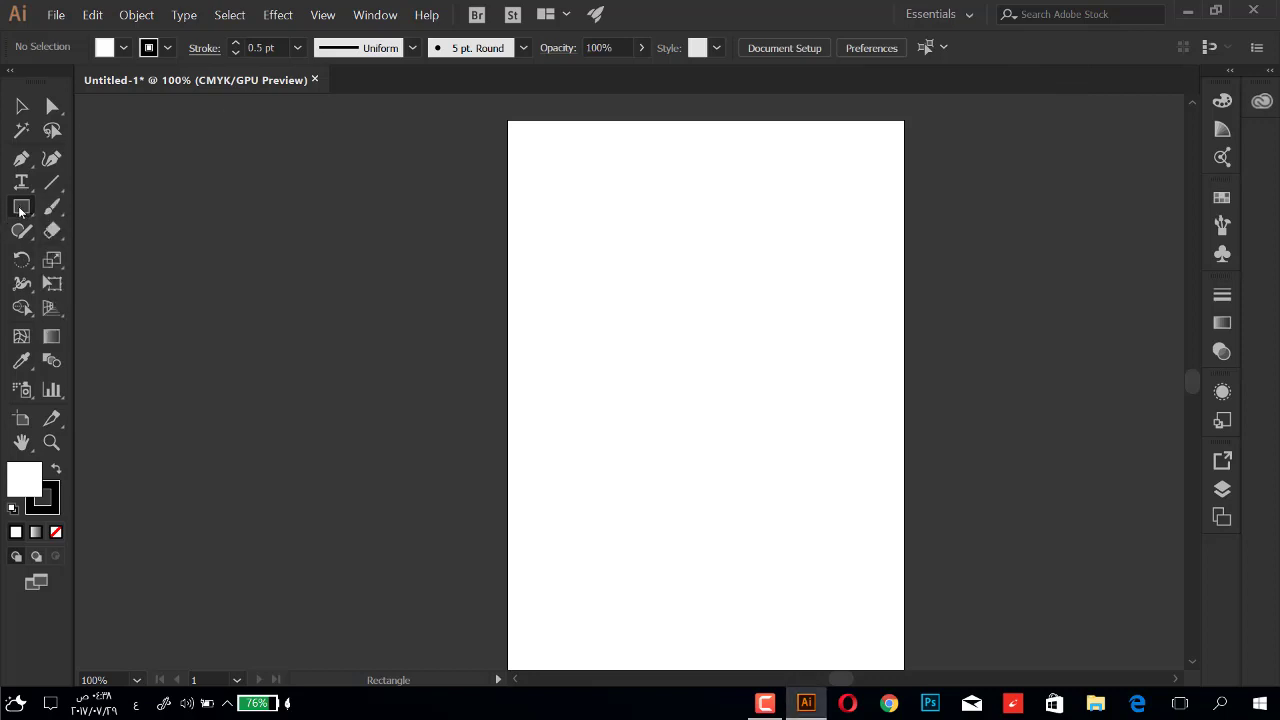
{"action": "right_click", "coordinate": [21, 211]}
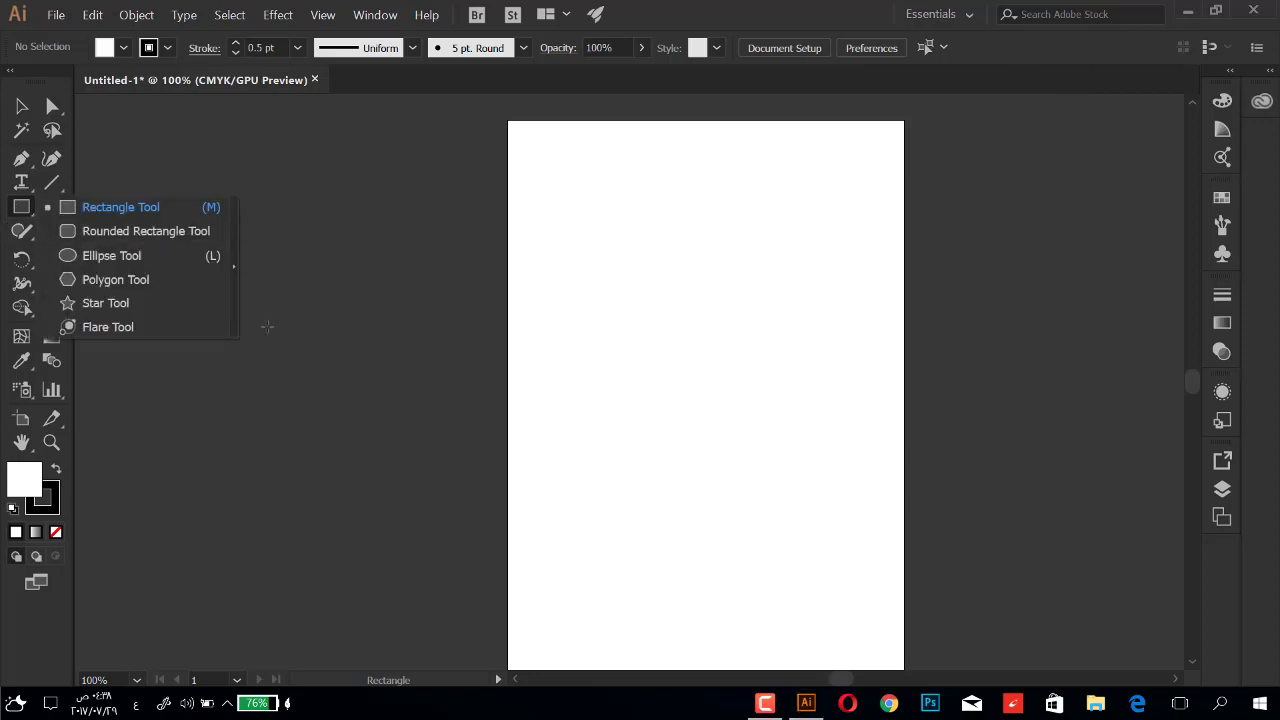
{"action": "left_click", "coordinate": [21, 201]}
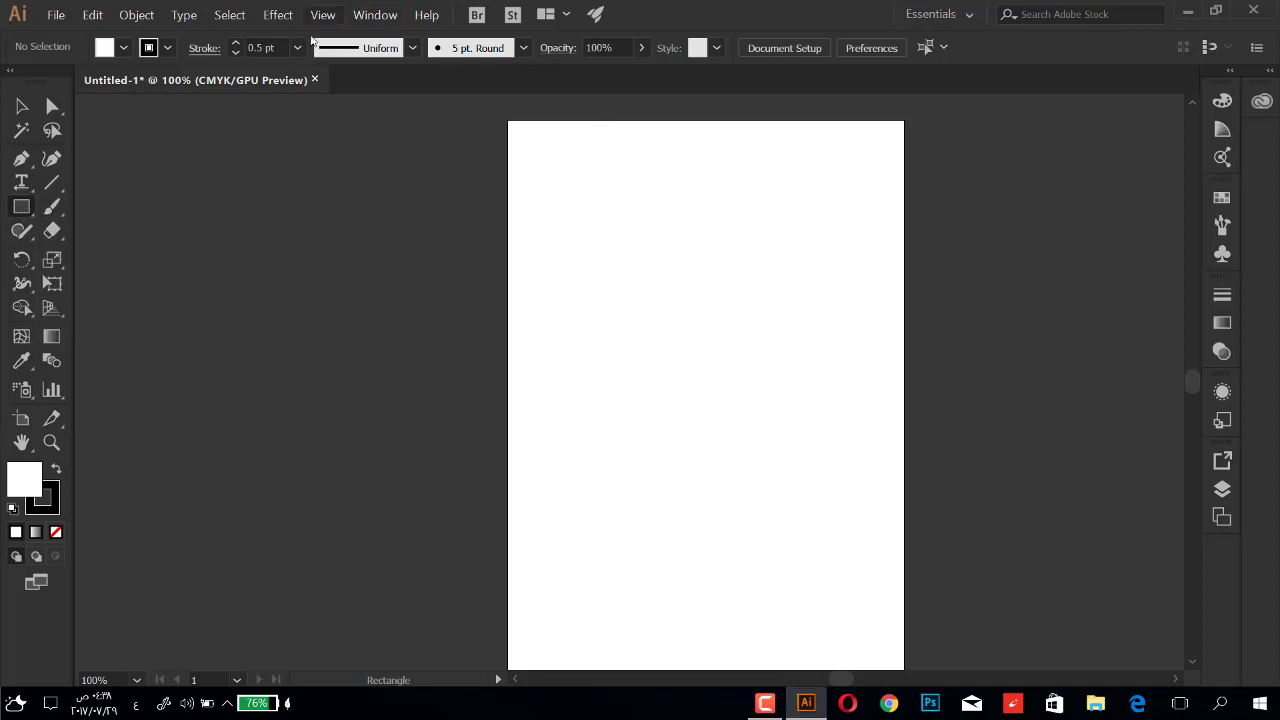
- Tear the shape tools off into a floating panel and move it aside
{"action": "right_click", "coordinate": [26, 222]}
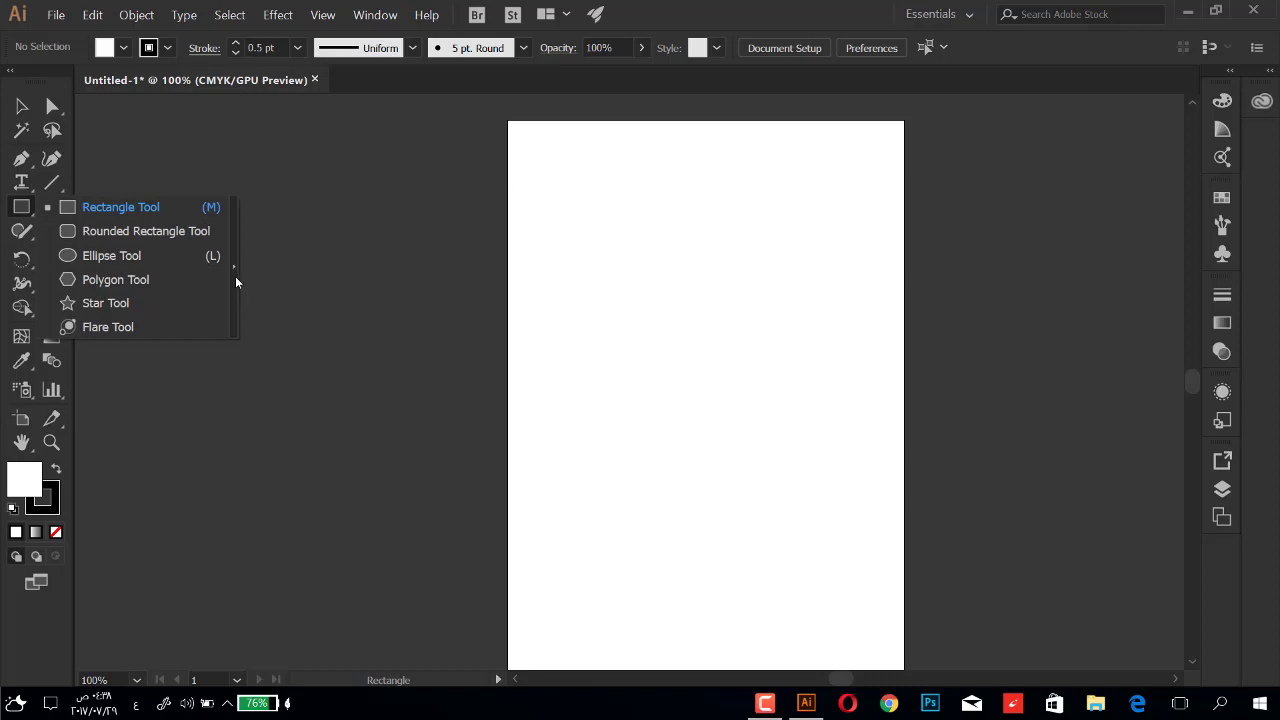
{"action": "left_click", "coordinate": [232, 270]}
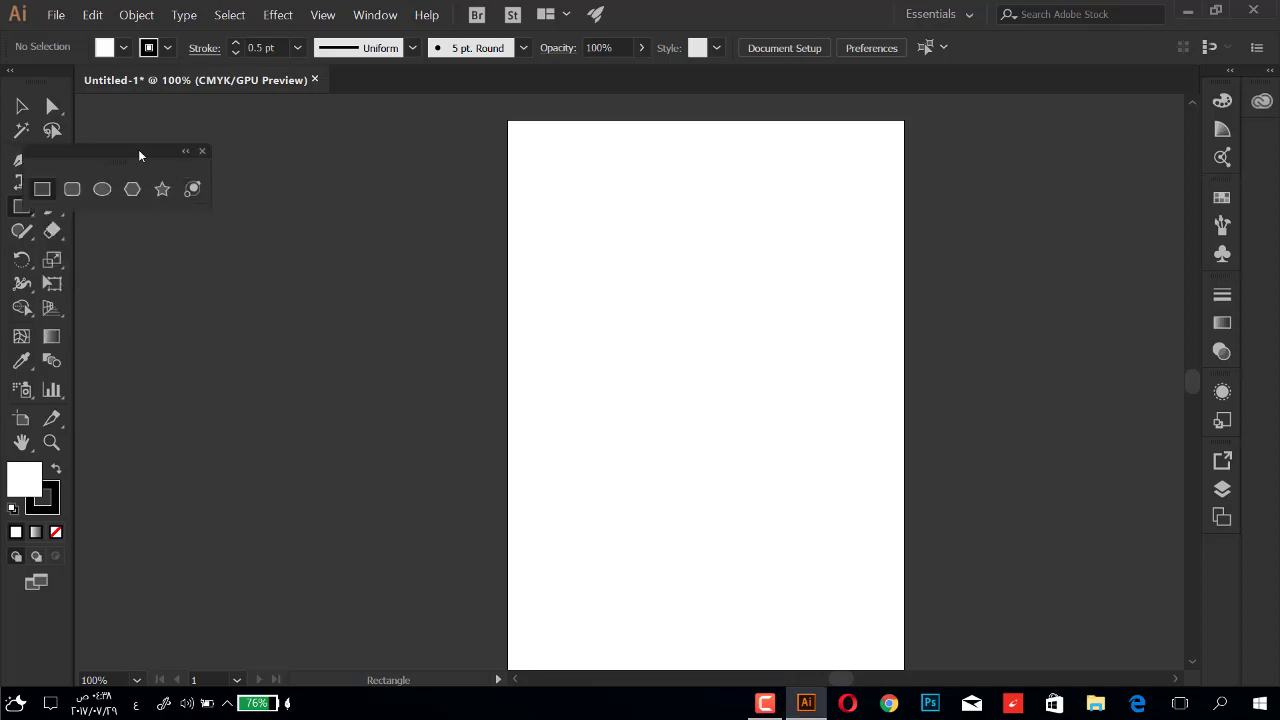
{"action": "left_click_drag", "start_coordinate": [139, 155], "coordinate": [368, 169]}
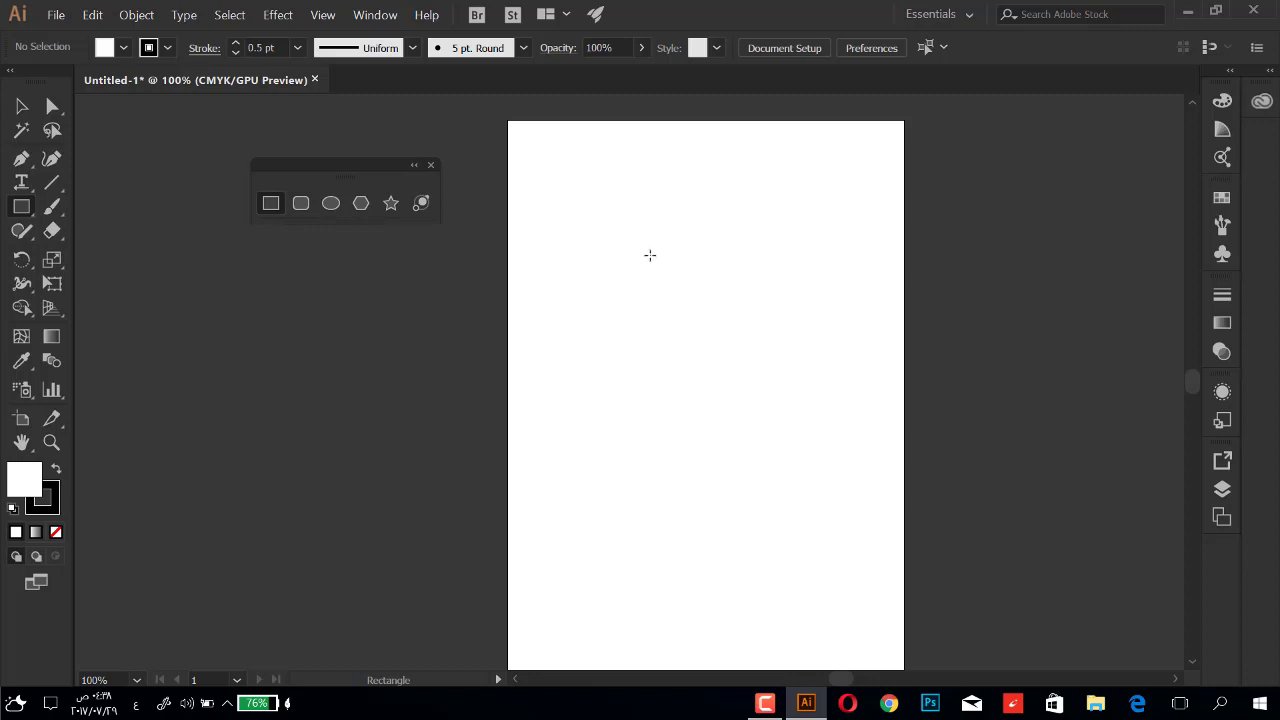
- Drag out a square on the artboard's upper right with the Rectangle Tool
{"action": "mouse_move", "coordinate": [791, 258]}
{"action": "left_mouse_down"}
{"action": "mouse_move", "coordinate": [602, 420]}
{"action": "mouse_move", "coordinate": [586, 454]}
{"action": "mouse_move", "coordinate": [546, 414]}
{"action": "mouse_move", "coordinate": [571, 366]}
{"action": "mouse_move", "coordinate": [623, 351]}
{"action": "mouse_move", "coordinate": [546, 369]}
{"action": "mouse_move", "coordinate": [606, 380]}
{"action": "mouse_move", "coordinate": [571, 394]}
{"action": "mouse_move", "coordinate": [566, 357]}
{"action": "mouse_move", "coordinate": [537, 391]}
{"action": "mouse_move", "coordinate": [550, 464]}
{"action": "mouse_move", "coordinate": [674, 411]}
{"action": "mouse_move", "coordinate": [642, 431]}
{"action": "mouse_move", "coordinate": [577, 397]}
{"action": "mouse_move", "coordinate": [717, 366]}
{"action": "mouse_move", "coordinate": [549, 352]}
{"action": "mouse_move", "coordinate": [629, 340]}
{"action": "mouse_move", "coordinate": [649, 314]}
{"action": "mouse_move", "coordinate": [560, 300]}
{"action": "mouse_move", "coordinate": [542, 388]}
{"action": "mouse_move", "coordinate": [551, 274]}
{"action": "mouse_move", "coordinate": [689, 290]}
{"action": "mouse_move", "coordinate": [526, 289]}
{"action": "mouse_move", "coordinate": [728, 305]}
{"action": "mouse_move", "coordinate": [589, 297]}
{"action": "mouse_move", "coordinate": [554, 360]}
{"action": "mouse_move", "coordinate": [603, 277]}
{"action": "mouse_move", "coordinate": [808, 298]}
{"action": "mouse_move", "coordinate": [600, 329]}
{"action": "mouse_move", "coordinate": [726, 305]}
{"action": "mouse_move", "coordinate": [729, 289]}
{"action": "mouse_move", "coordinate": [783, 266]}
{"action": "mouse_move", "coordinate": [672, 346]}
{"action": "mouse_move", "coordinate": [731, 337]}
{"action": "mouse_move", "coordinate": [789, 294]}
{"action": "mouse_move", "coordinate": [643, 357]}
{"action": "mouse_move", "coordinate": [808, 263]}
{"action": "mouse_move", "coordinate": [771, 271]}
{"action": "mouse_move", "coordinate": [798, 253]}
{"action": "mouse_move", "coordinate": [737, 297]}
{"action": "mouse_move", "coordinate": [801, 275]}
{"action": "mouse_move", "coordinate": [780, 268]}
{"action": "mouse_move", "coordinate": [740, 288]}
{"action": "mouse_move", "coordinate": [651, 357]}
{"action": "mouse_move", "coordinate": [783, 264]}
{"action": "mouse_move", "coordinate": [766, 266]}
{"action": "mouse_move", "coordinate": [634, 343]}
{"action": "mouse_move", "coordinate": [570, 412]}
{"action": "mouse_move", "coordinate": [572, 398]}
{"action": "left_mouse_up"}
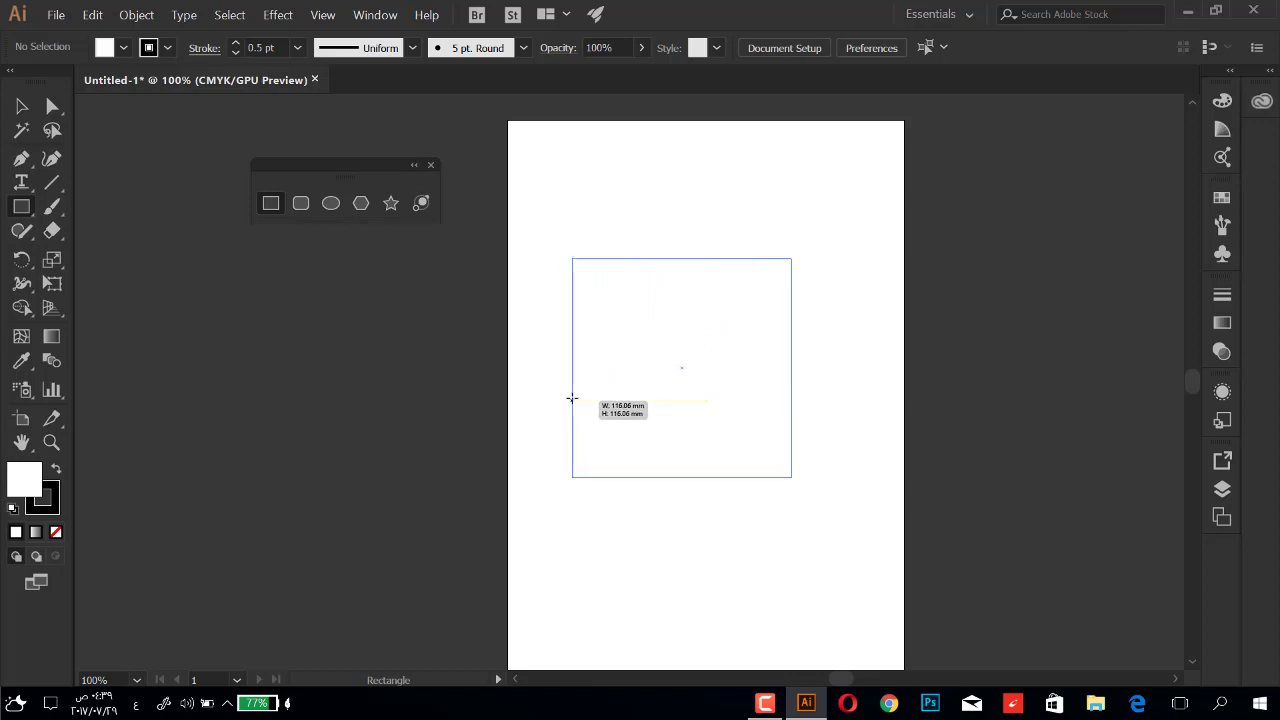
{"action": "mouse_move", "coordinate": [572, 398]}
{"action": "left_mouse_down"}
{"action": "mouse_move", "coordinate": [537, 457]}
{"action": "mouse_move", "coordinate": [703, 206]}
{"action": "mouse_move", "coordinate": [643, 274]}
{"action": "mouse_move", "coordinate": [716, 237]}
{"action": "mouse_move", "coordinate": [740, 249]}
{"action": "mouse_move", "coordinate": [663, 283]}
{"action": "mouse_move", "coordinate": [734, 260]}
{"action": "mouse_move", "coordinate": [624, 310]}
{"action": "mouse_move", "coordinate": [754, 277]}
{"action": "mouse_move", "coordinate": [613, 307]}
{"action": "mouse_move", "coordinate": [757, 283]}
{"action": "mouse_move", "coordinate": [666, 306]}
{"action": "mouse_move", "coordinate": [734, 286]}
{"action": "mouse_move", "coordinate": [714, 297]}
{"action": "mouse_move", "coordinate": [729, 304]}
{"action": "mouse_move", "coordinate": [591, 329]}
{"action": "mouse_move", "coordinate": [694, 303]}
{"action": "mouse_move", "coordinate": [584, 282]}
{"action": "mouse_move", "coordinate": [643, 289]}
{"action": "mouse_move", "coordinate": [631, 443]}
{"action": "mouse_move", "coordinate": [640, 406]}
{"action": "mouse_move", "coordinate": [617, 480]}
{"action": "mouse_move", "coordinate": [624, 353]}
{"action": "mouse_move", "coordinate": [543, 449]}
{"action": "mouse_move", "coordinate": [717, 331]}
{"action": "mouse_move", "coordinate": [666, 346]}
{"action": "mouse_move", "coordinate": [766, 326]}
{"action": "mouse_move", "coordinate": [710, 366]}
{"action": "mouse_move", "coordinate": [783, 328]}
{"action": "left_mouse_up"}
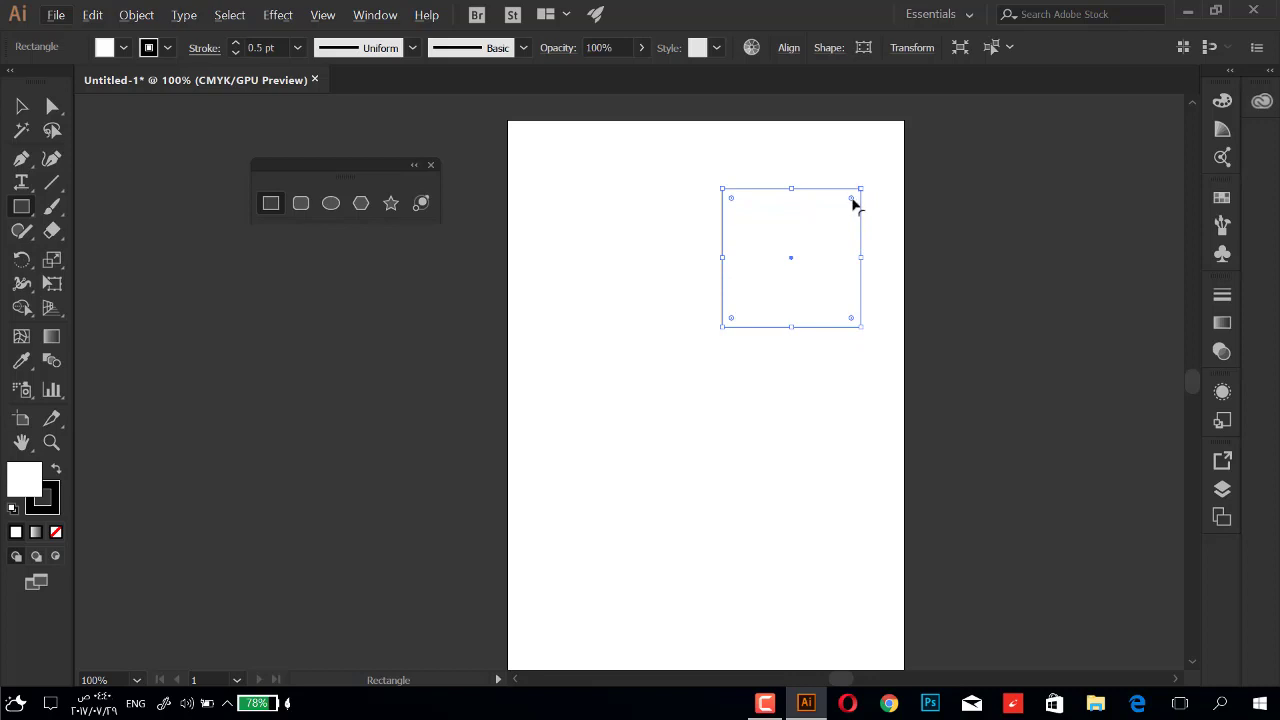
- Round the square into a circle, squash it into a pill, adjust it, and delete it
{"action": "left_click_drag", "start_coordinate": [848, 203], "coordinate": [773, 285]}
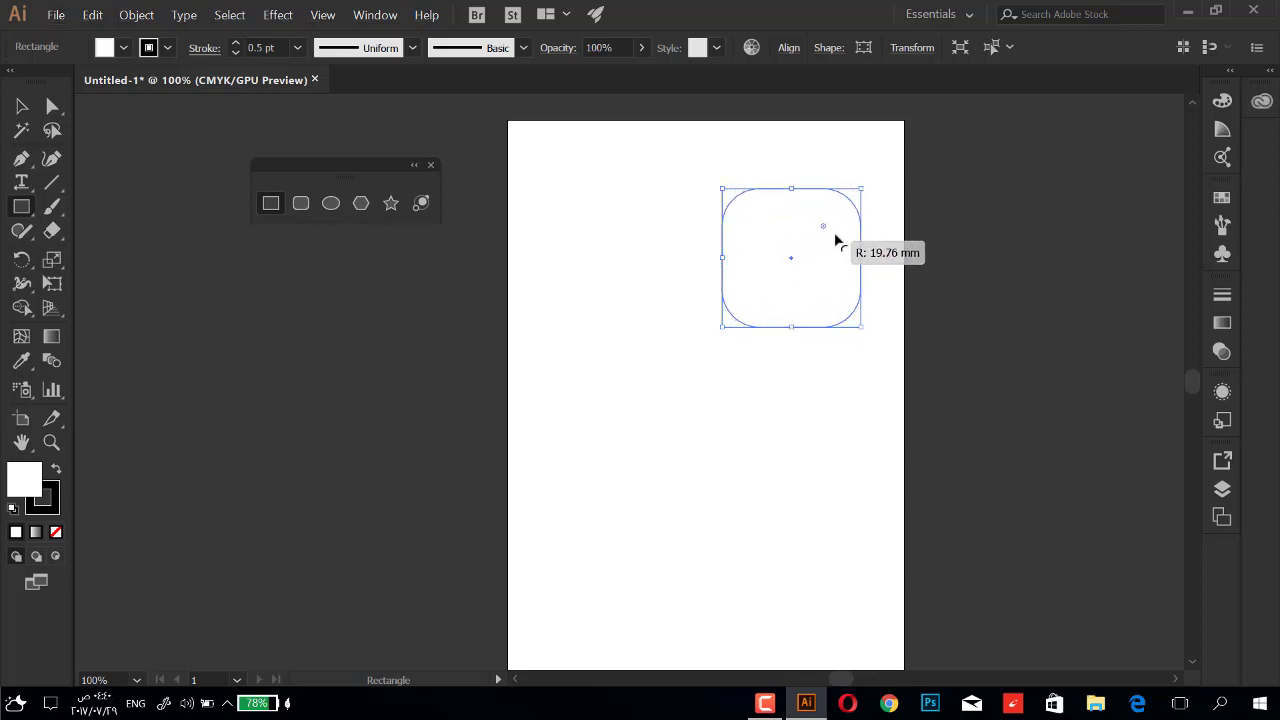
{"action": "mouse_move", "coordinate": [773, 285]}
{"action": "left_mouse_down"}
{"action": "mouse_move", "coordinate": [837, 249]}
{"action": "mouse_move", "coordinate": [789, 281]}
{"action": "left_mouse_up"}
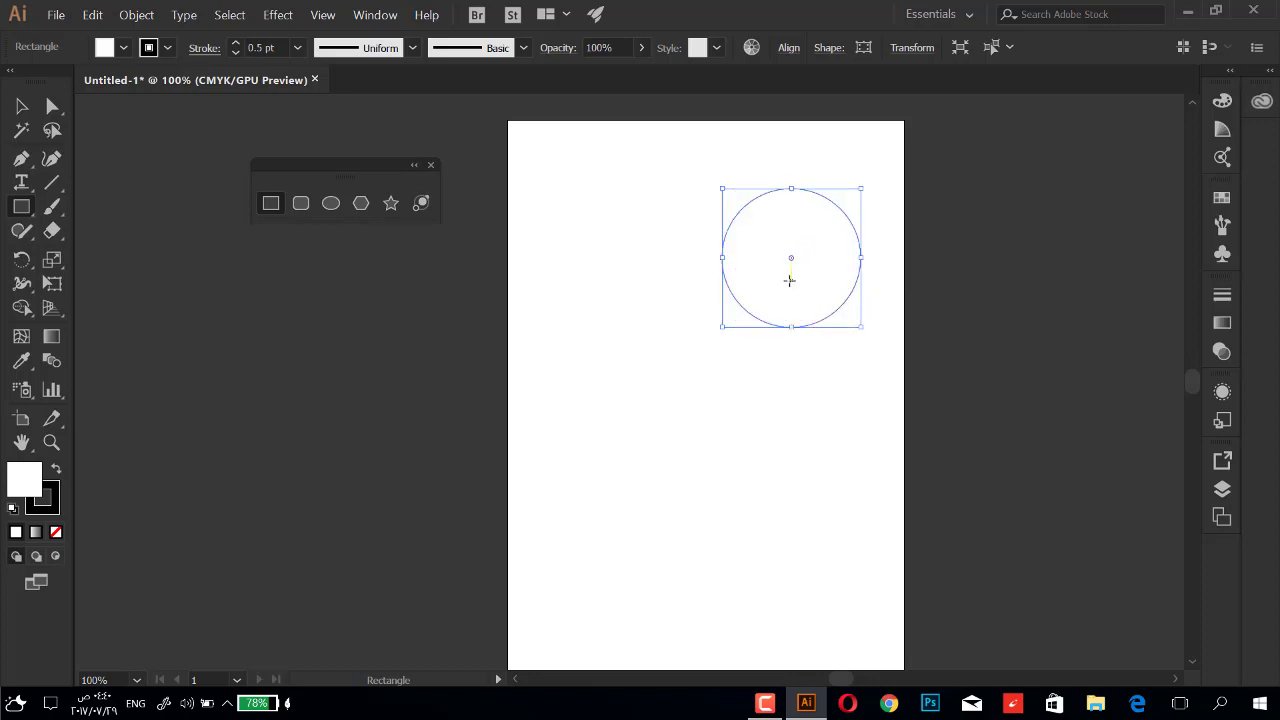
{"action": "mouse_move", "coordinate": [861, 260]}
{"action": "left_mouse_down"}
{"action": "mouse_move", "coordinate": [814, 277]}
{"action": "mouse_move", "coordinate": [723, 277]}
{"action": "mouse_move", "coordinate": [930, 286]}
{"action": "mouse_move", "coordinate": [750, 286]}
{"action": "mouse_move", "coordinate": [877, 286]}
{"action": "mouse_move", "coordinate": [866, 286]}
{"action": "left_mouse_up"}
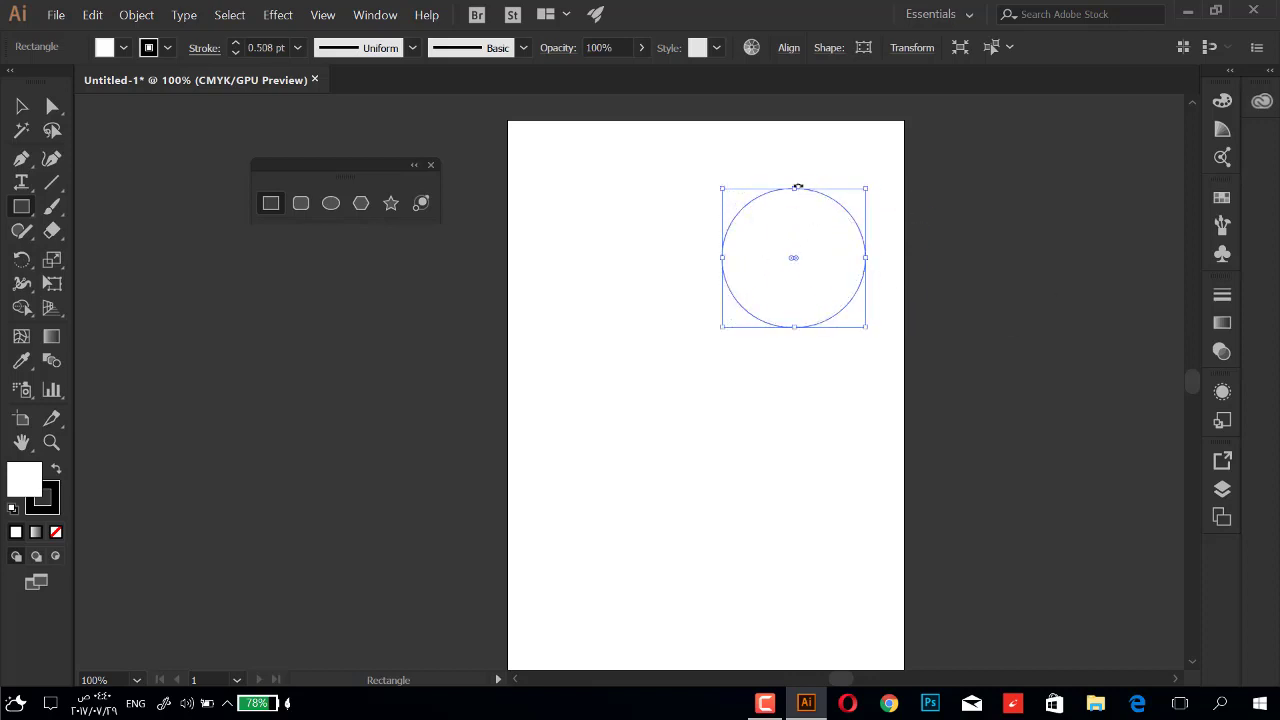
{"action": "left_click_drag", "start_coordinate": [794, 188], "coordinate": [794, 289]}
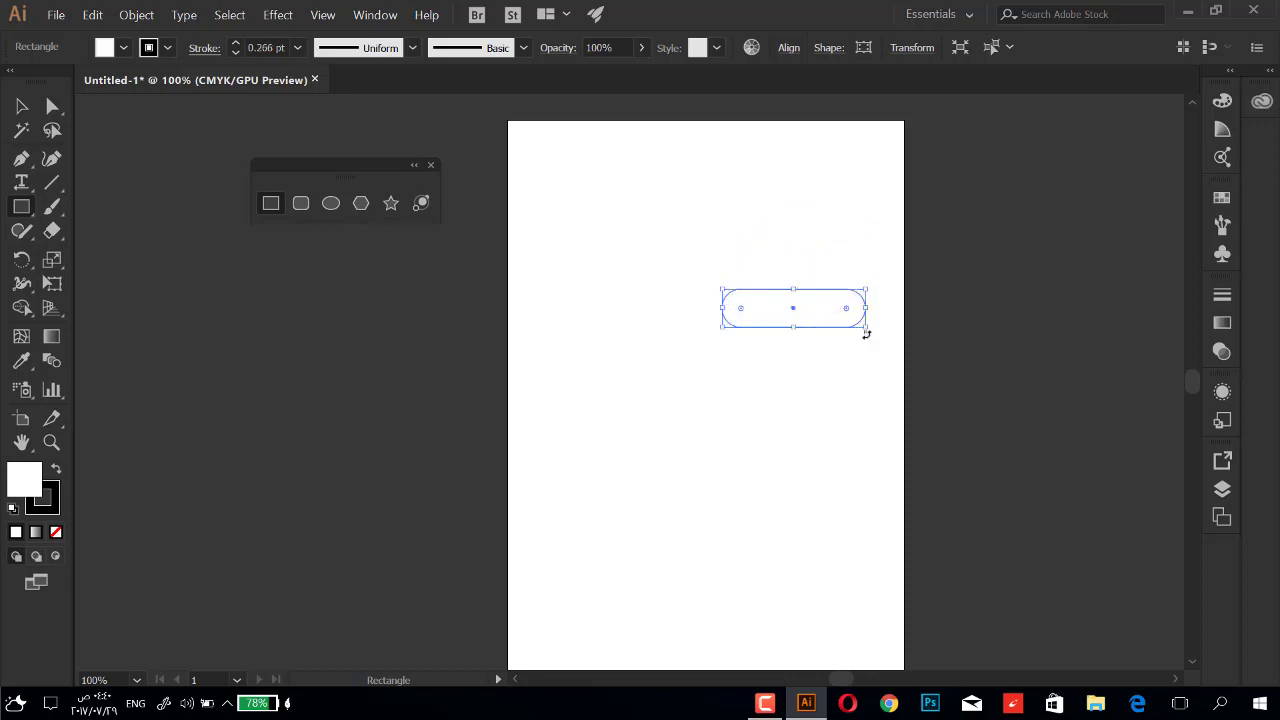
{"action": "left_click_drag", "start_coordinate": [867, 312], "coordinate": [805, 310]}
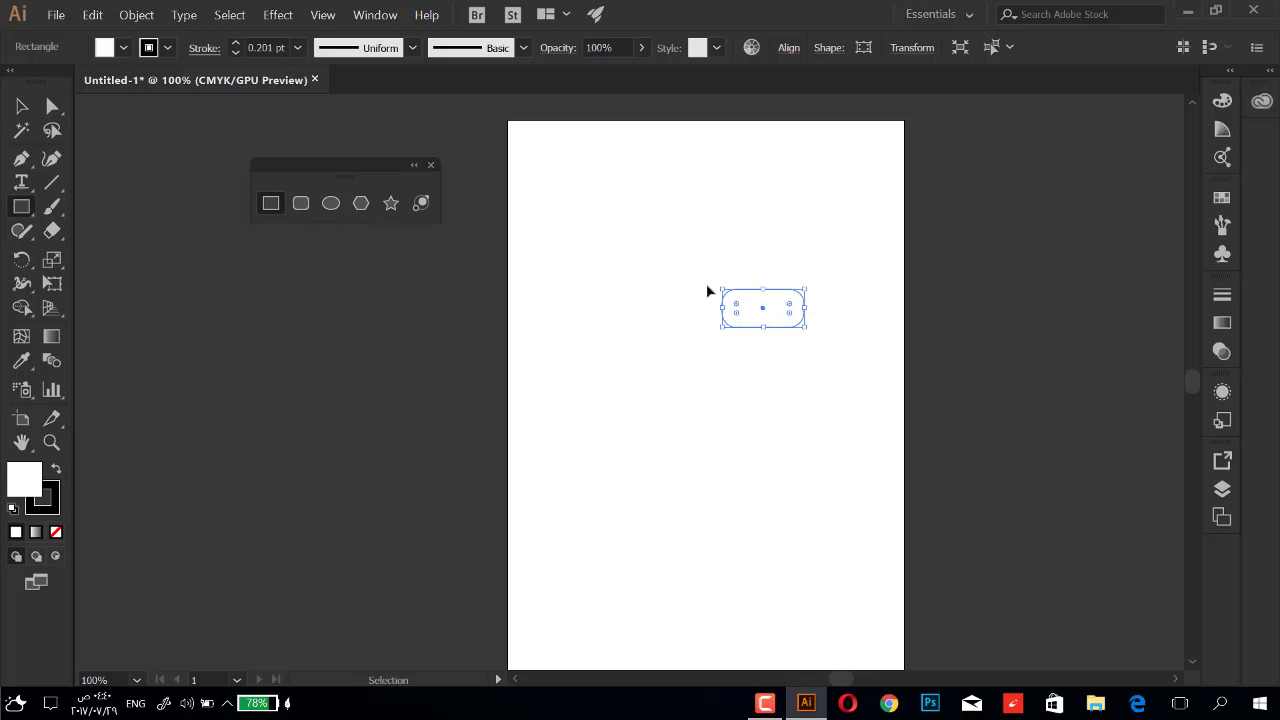
{"action": "mouse_move", "coordinate": [778, 312]}
{"action": "left_mouse_down"}
{"action": "mouse_move", "coordinate": [771, 220]}
{"action": "mouse_move", "coordinate": [706, 203]}
{"action": "mouse_move", "coordinate": [705, 323]}
{"action": "left_mouse_up"}
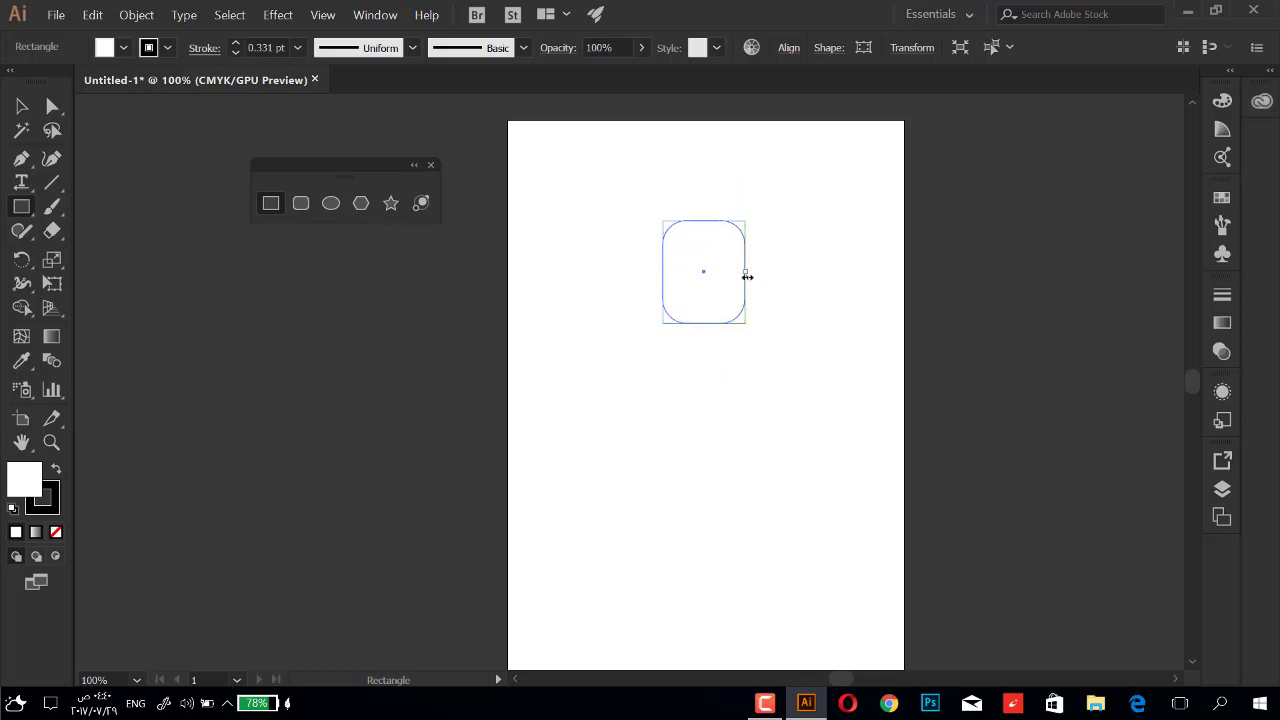
{"action": "left_click_drag", "start_coordinate": [747, 276], "coordinate": [790, 276]}
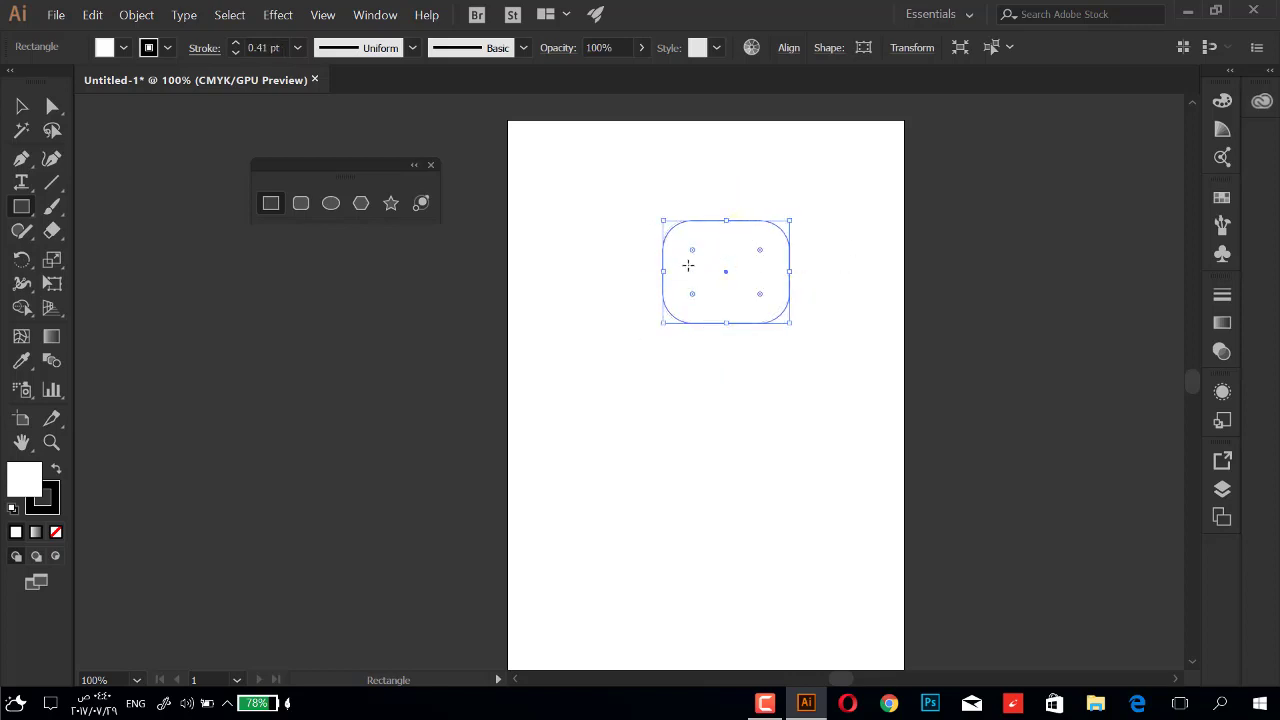
{"action": "mouse_move", "coordinate": [694, 252]}
{"action": "left_mouse_down"}
{"action": "mouse_move", "coordinate": [660, 243]}
{"action": "mouse_move", "coordinate": [677, 260]}
{"action": "left_mouse_up"}
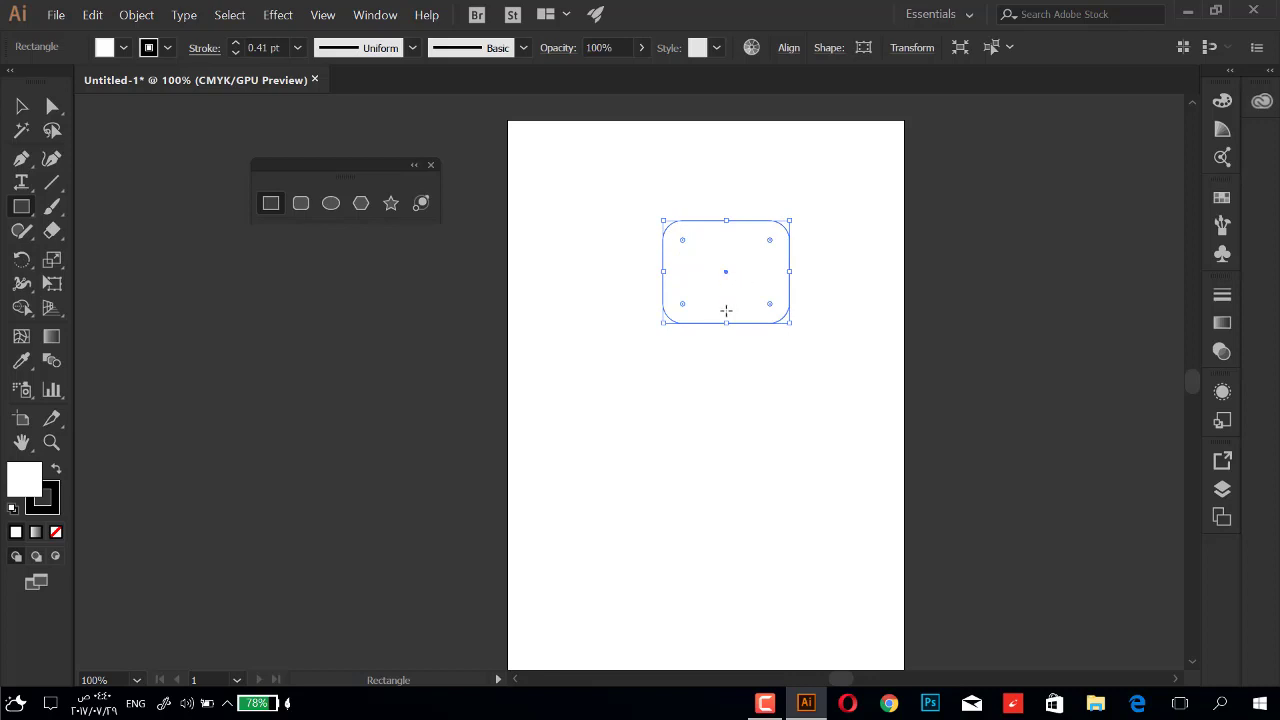
{"action": "key", "text": "Delete"}
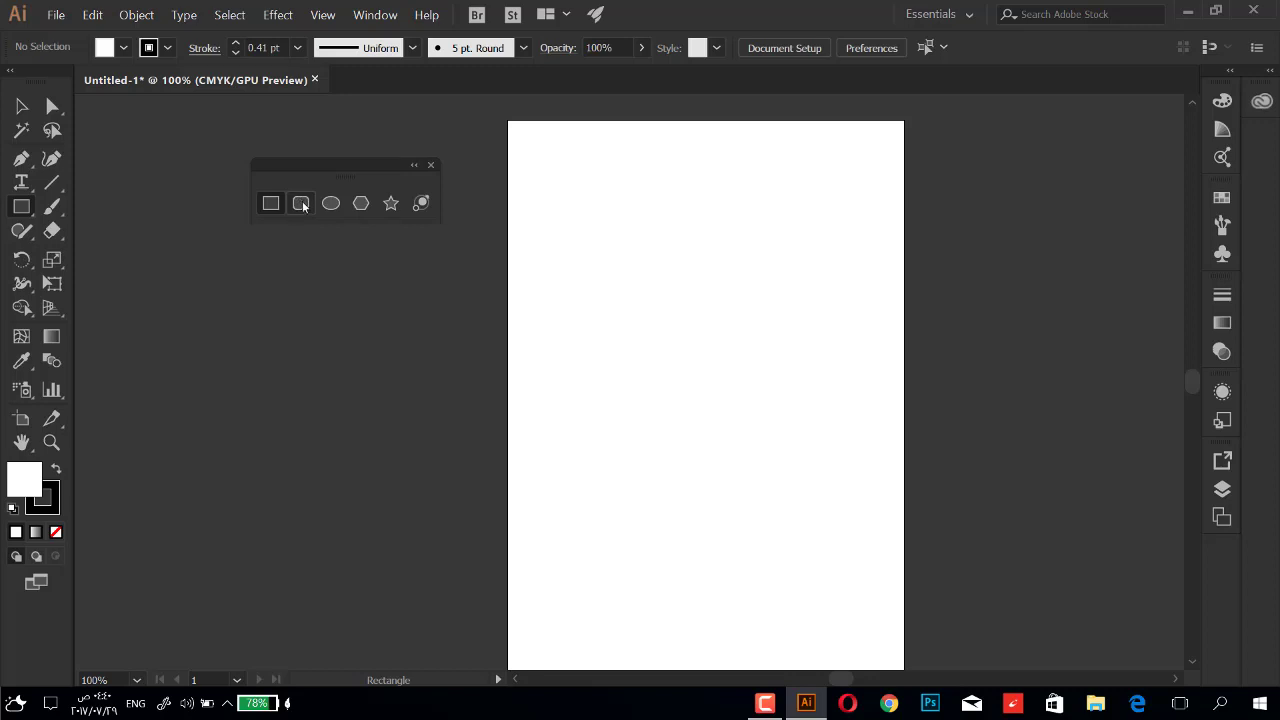
- Draw a new rectangle, round its corners fully into a pill, and delete it
{"action": "left_click_drag", "start_coordinate": [866, 277], "coordinate": [688, 364]}
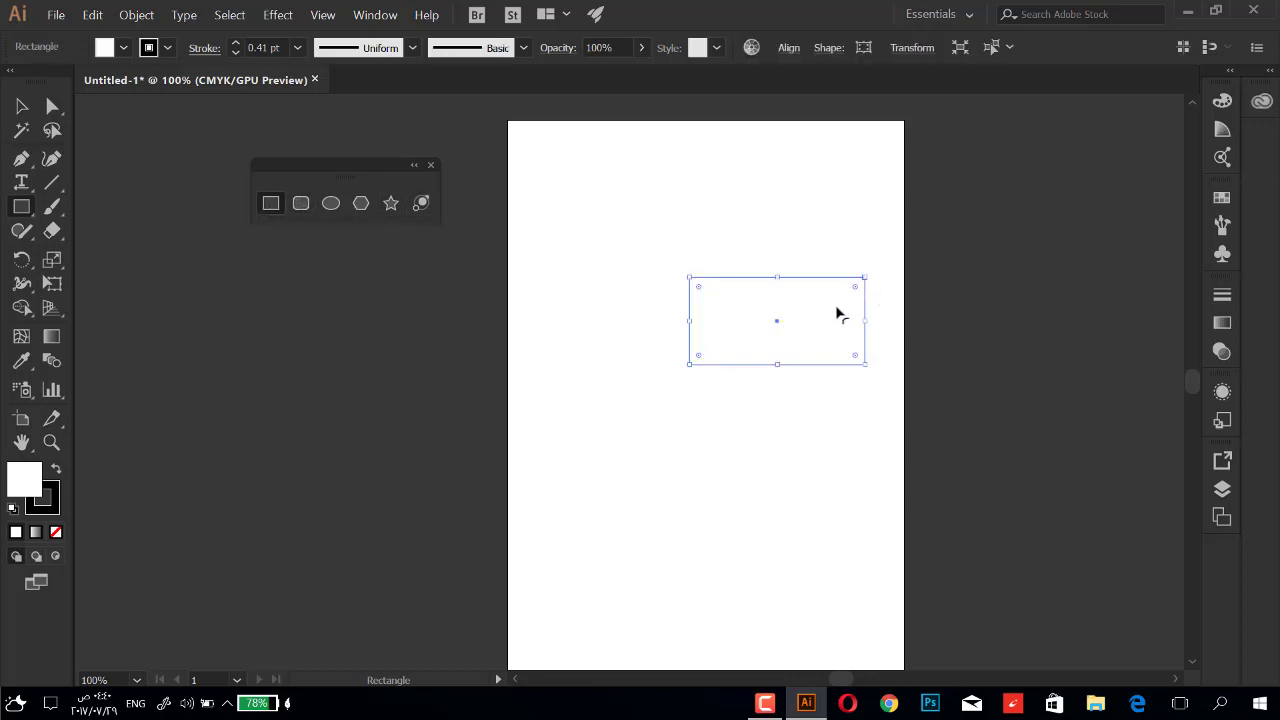
{"action": "left_click_drag", "start_coordinate": [840, 314], "coordinate": [829, 319]}
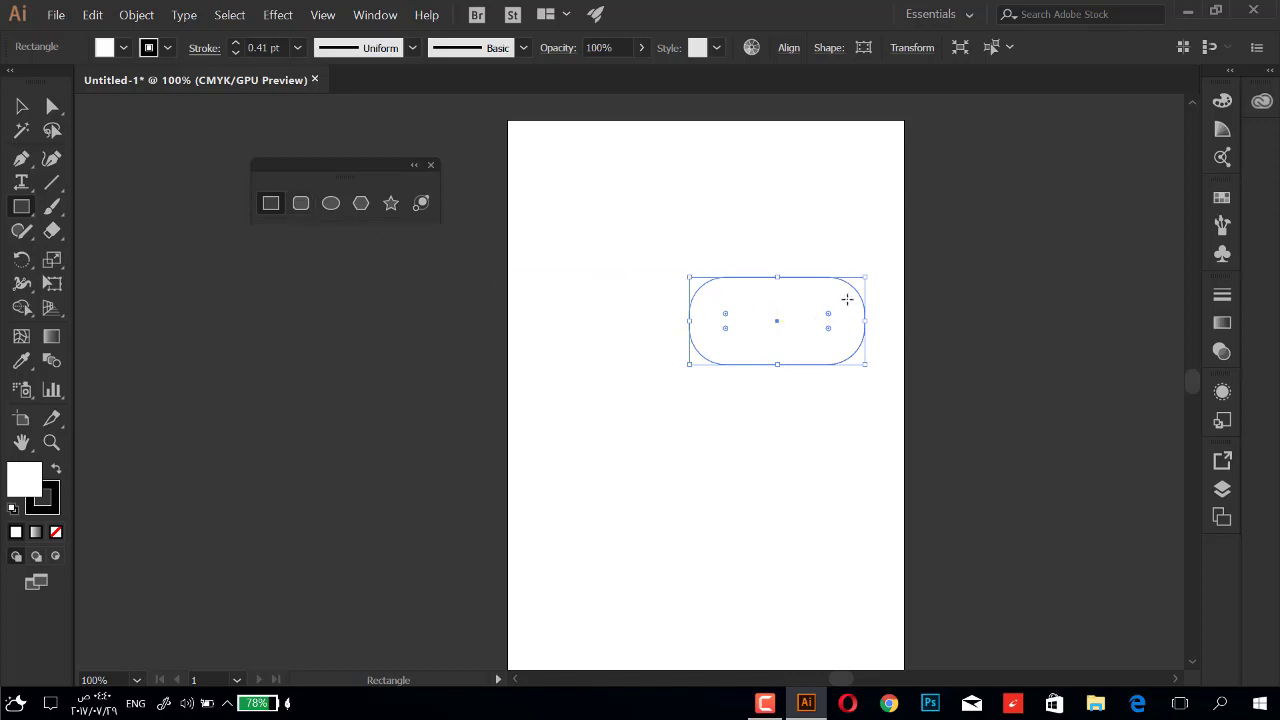
{"action": "key", "text": "Delete"}
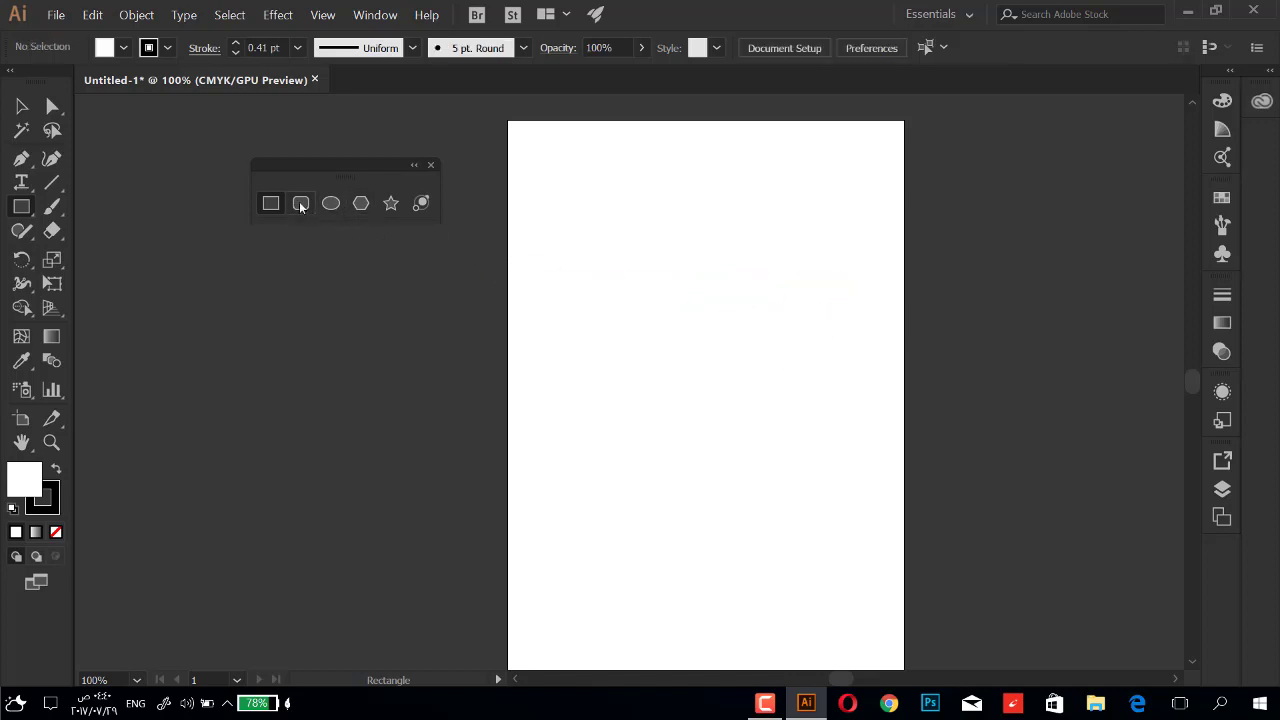
{"action": "left_click", "coordinate": [301, 205]}
- Drag out a roughly square rounded rectangle near the centre and make its corners much rounder
{"action": "left_click_drag", "start_coordinate": [766, 263], "coordinate": [591, 380]}
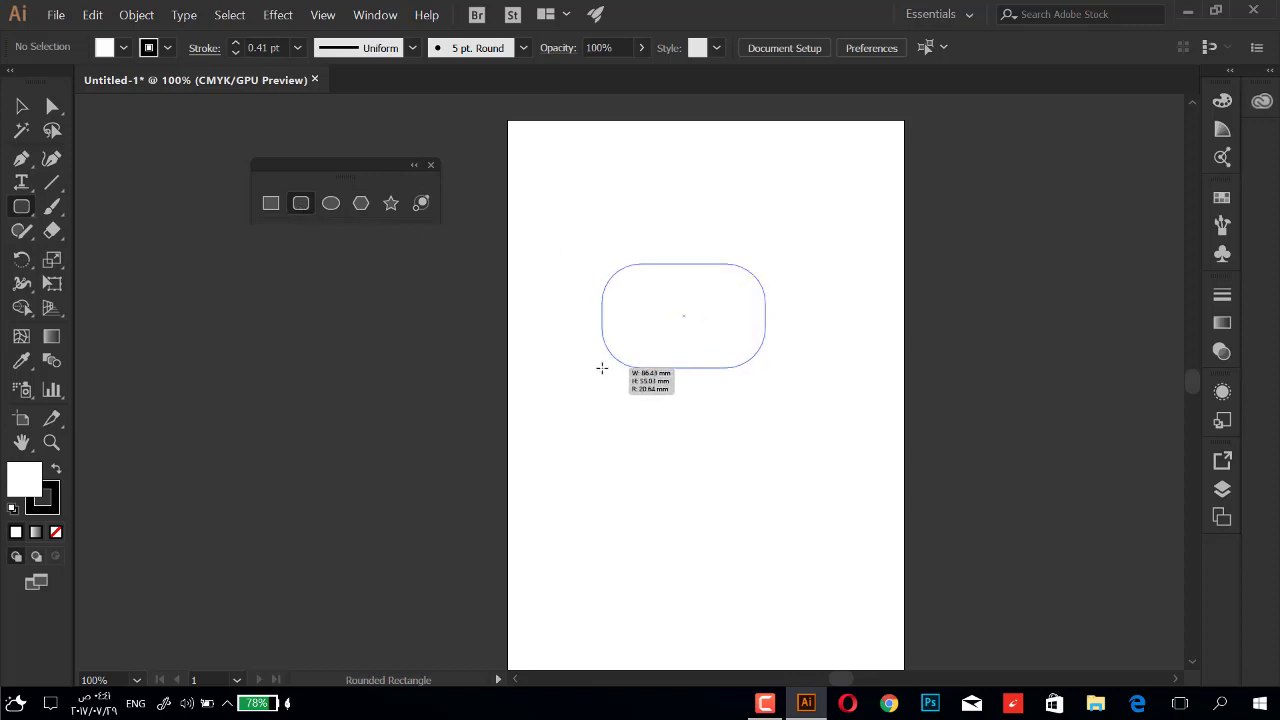
{"action": "mouse_move", "coordinate": [591, 380]}
{"action": "left_mouse_down"}
{"action": "mouse_move", "coordinate": [570, 403]}
{"action": "mouse_move", "coordinate": [586, 429]}
{"action": "mouse_move", "coordinate": [614, 417]}
{"action": "mouse_move", "coordinate": [634, 371]}
{"action": "mouse_move", "coordinate": [582, 383]}
{"action": "mouse_move", "coordinate": [603, 372]}
{"action": "mouse_move", "coordinate": [562, 431]}
{"action": "left_mouse_up"}
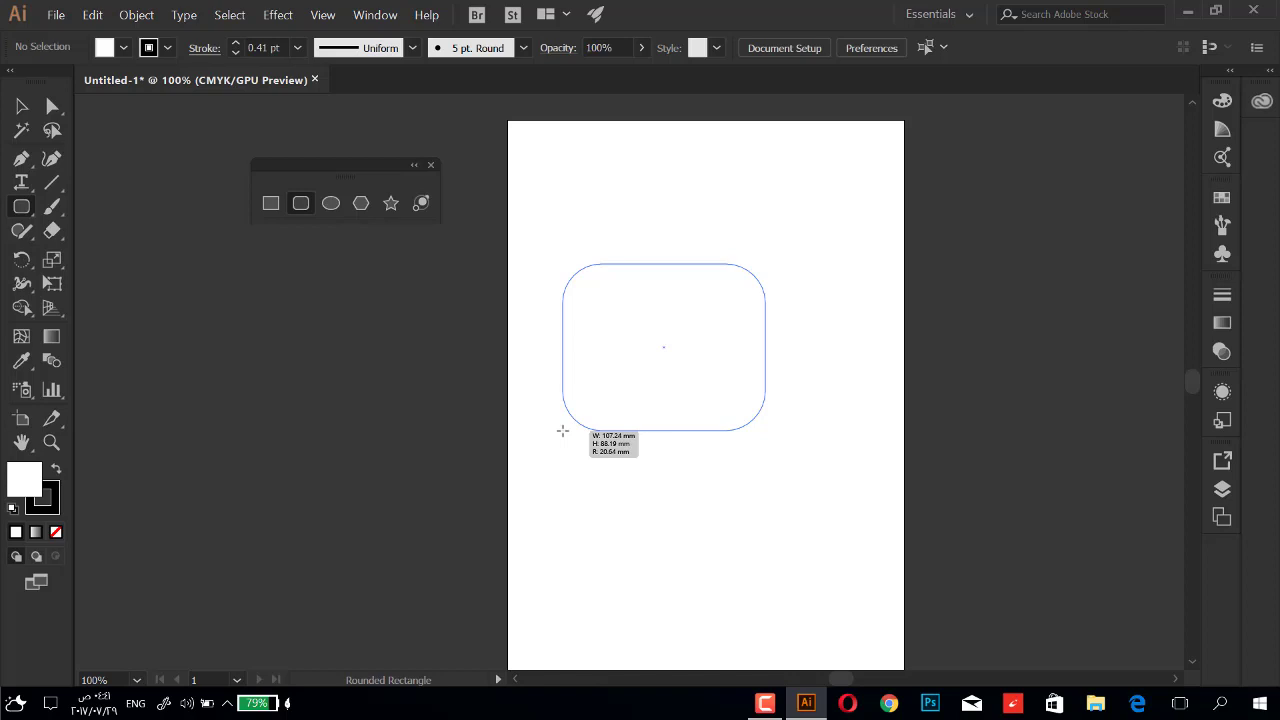
{"action": "mouse_move", "coordinate": [562, 431]}
{"action": "left_mouse_down"}
{"action": "mouse_move", "coordinate": [664, 396]}
{"action": "mouse_move", "coordinate": [594, 386]}
{"action": "mouse_move", "coordinate": [577, 347]}
{"action": "mouse_move", "coordinate": [583, 357]}
{"action": "left_mouse_up"}
{"action": "mouse_move", "coordinate": [584, 357]}
{"action": "left_mouse_down"}
{"action": "mouse_move", "coordinate": [667, 265]}
{"action": "mouse_move", "coordinate": [596, 389]}
{"action": "mouse_move", "coordinate": [569, 403]}
{"action": "mouse_move", "coordinate": [643, 323]}
{"action": "mouse_move", "coordinate": [706, 290]}
{"action": "mouse_move", "coordinate": [672, 320]}
{"action": "mouse_move", "coordinate": [652, 391]}
{"action": "left_mouse_up"}
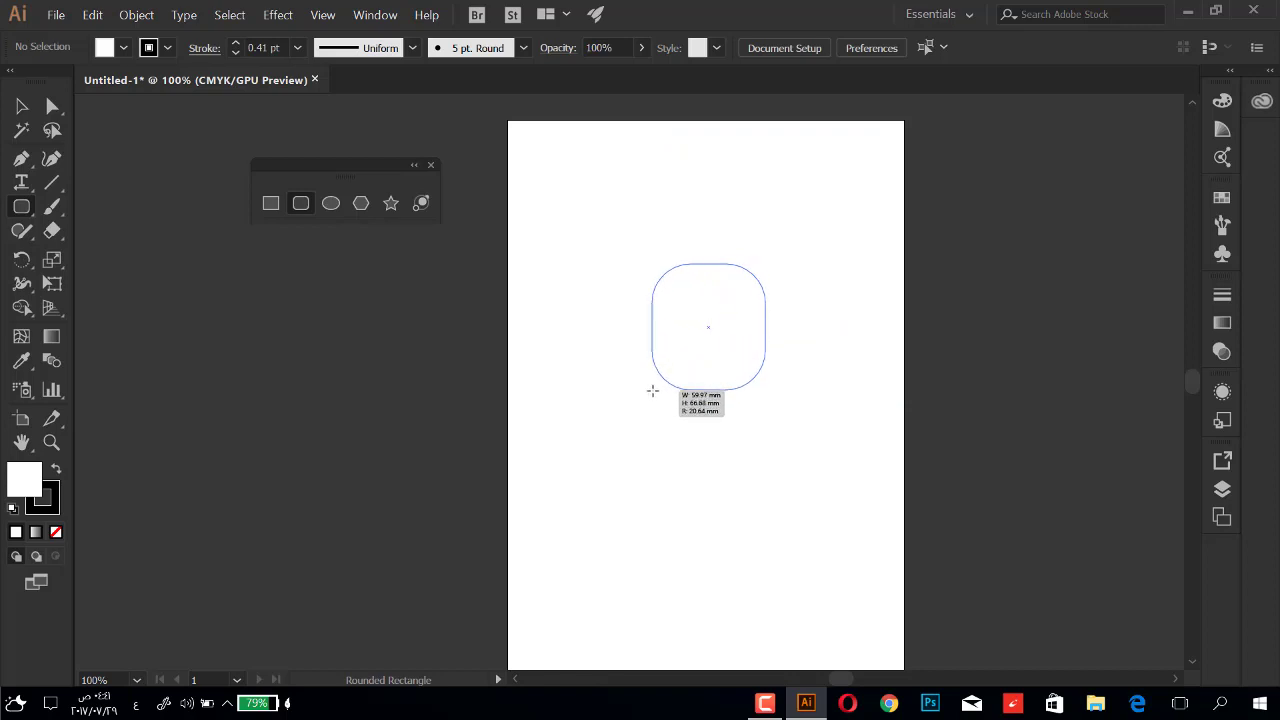
{"action": "left_click_drag", "start_coordinate": [652, 391], "coordinate": [588, 421]}
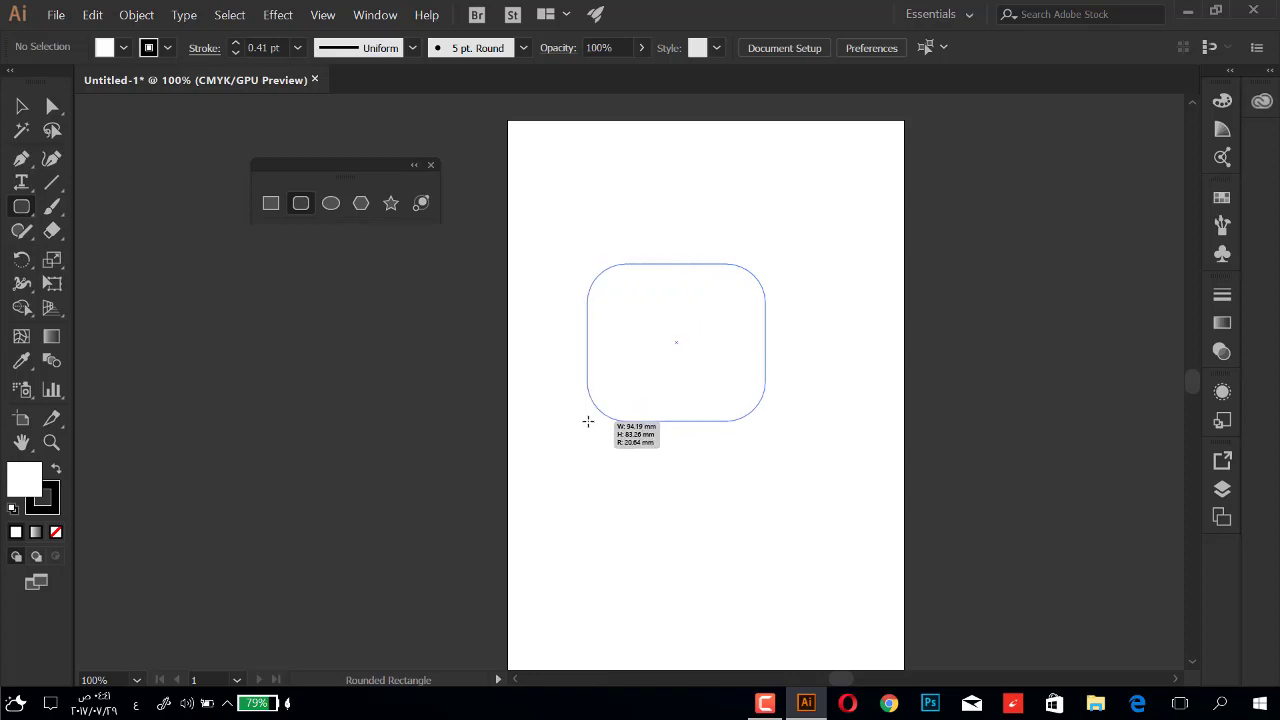
{"action": "left_click_drag", "start_coordinate": [588, 421], "coordinate": [591, 421]}
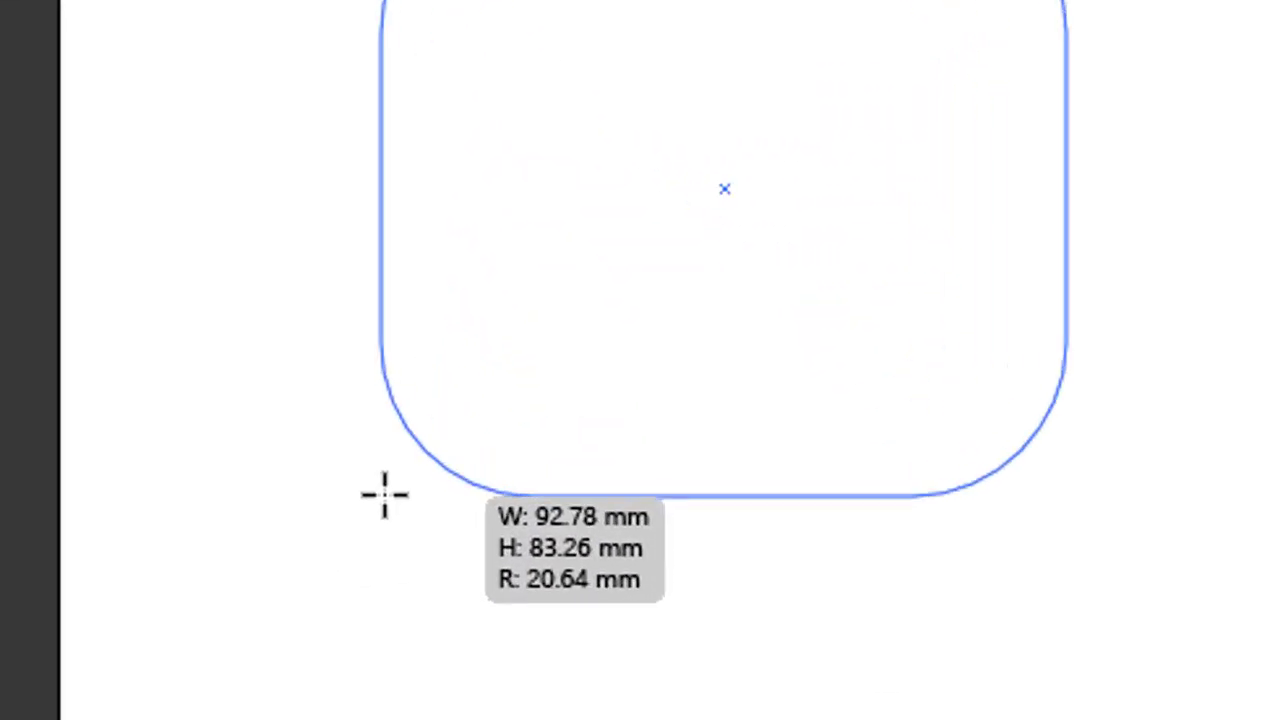
{"action": "left_click_drag", "start_coordinate": [385, 494], "coordinate": [400, 497]}
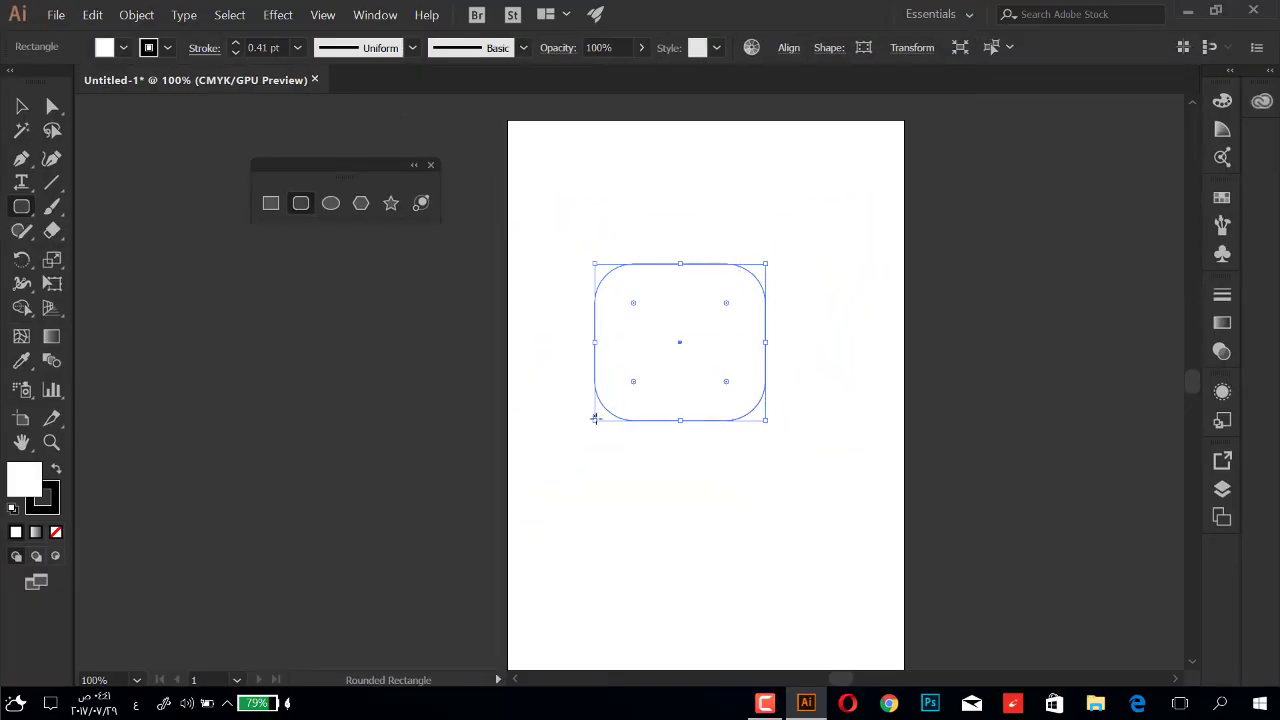
{"action": "left_click_drag", "start_coordinate": [596, 422], "coordinate": [622, 419]}
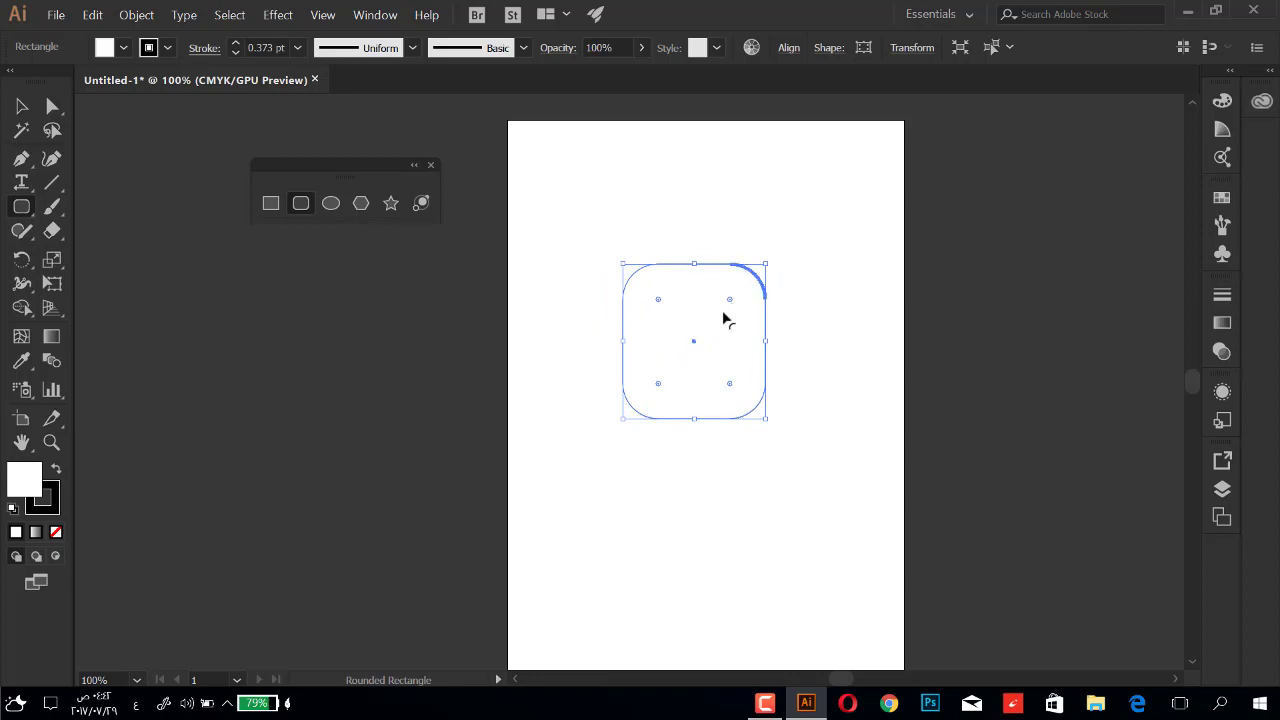
{"action": "mouse_move", "coordinate": [730, 300]}
{"action": "left_mouse_down"}
{"action": "mouse_move", "coordinate": [722, 311]}
{"action": "mouse_move", "coordinate": [757, 317]}
{"action": "left_mouse_up"}
- Draw a rounded square near the centre, varying the corner radius with the Up/Down arrows
{"action": "key", "text": "ctrl+shift+a"}
{"action": "left_click_drag", "start_coordinate": [715, 324], "coordinate": [588, 450]}
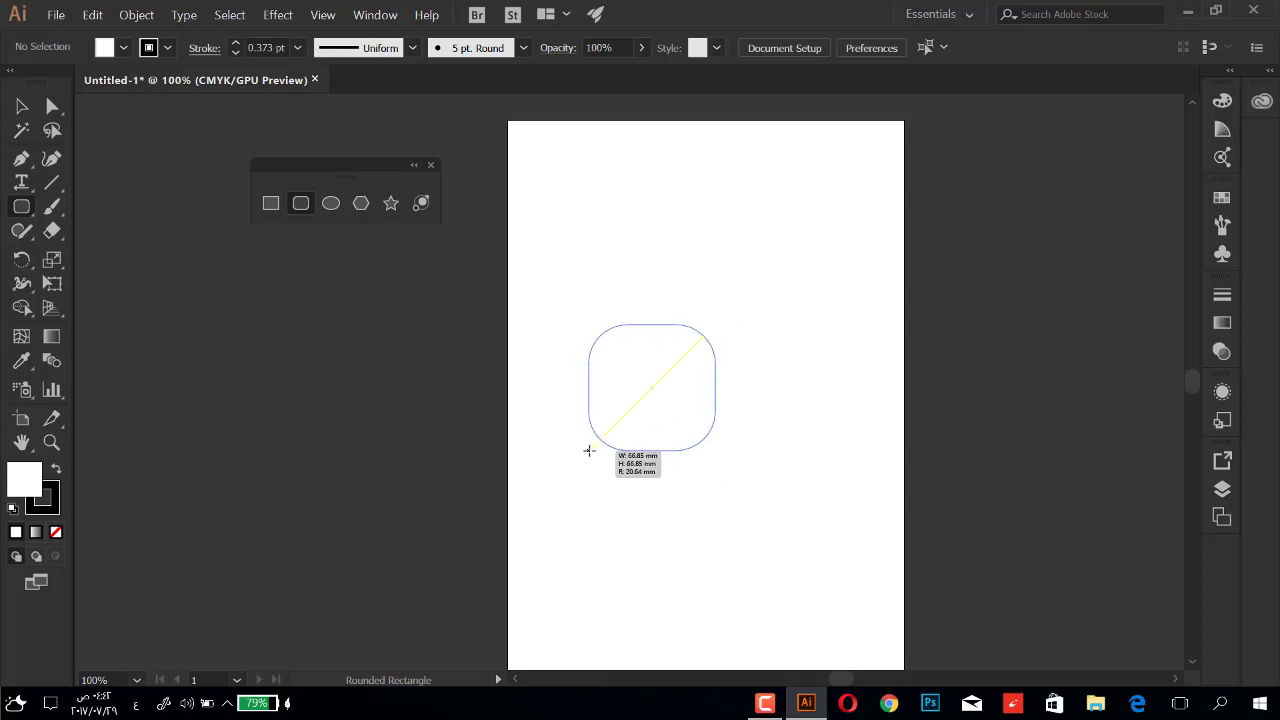
{"action": "key", "text": "Up"}
{"action": "key", "text": "Up"}
{"action": "key", "text": "Up"}
{"action": "left_click_drag", "start_coordinate": [589, 450], "coordinate": [592, 449]}
{"action": "key", "text": "Down"}
{"action": "key", "text": "Down"}
{"action": "key", "text": "Down"}
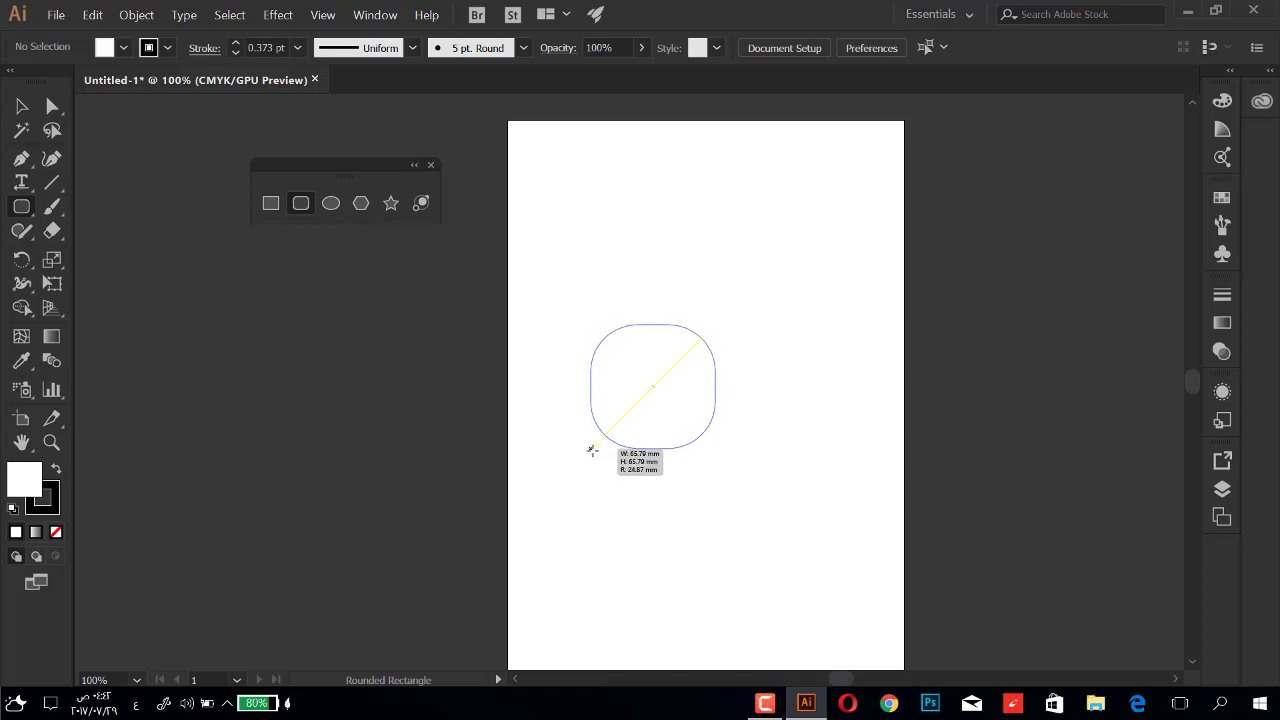
{"action": "key", "text": "Down"}
{"action": "key", "text": "Down"}
{"action": "key", "text": "Down"}
{"action": "key", "text": "Down"}
{"action": "key", "text": "Down"}
{"action": "key", "text": "Down"}
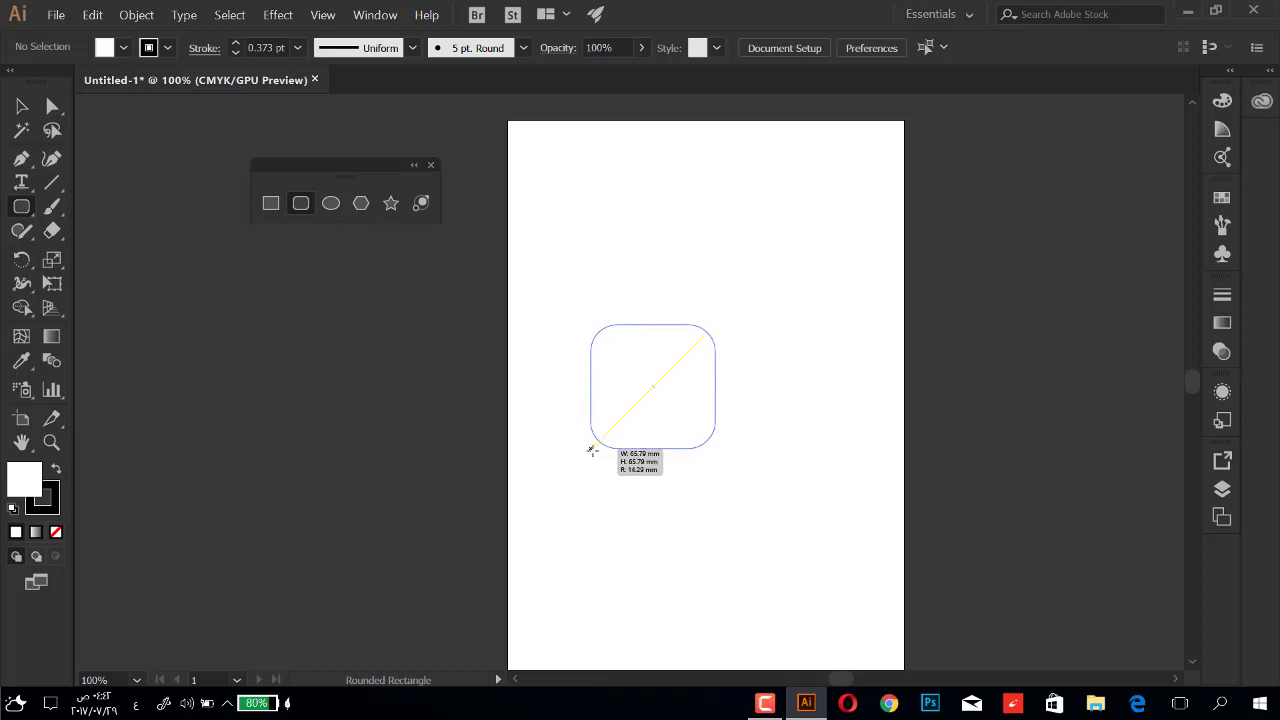
{"action": "key", "text": "Up"}
{"action": "key", "text": "Up"}
{"action": "key", "text": "Up"}
{"action": "key", "text": "Up"}
{"action": "key", "text": "Up"}
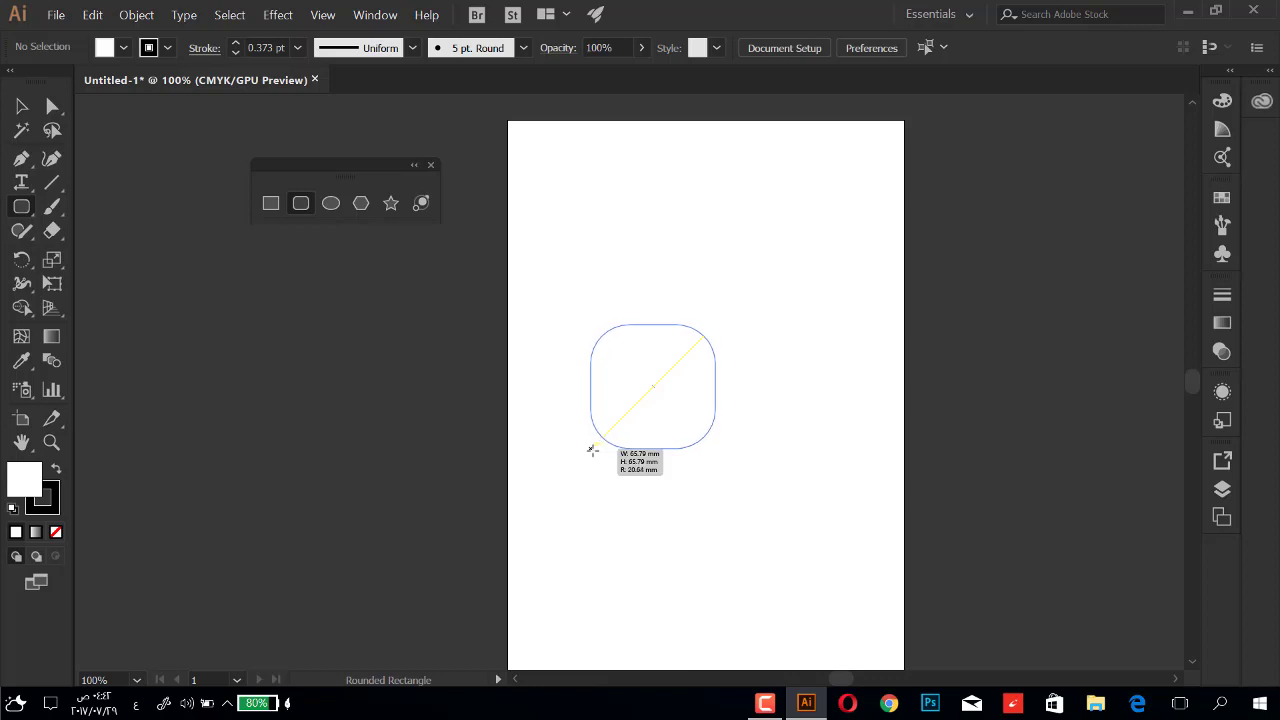
{"action": "key", "text": "Down"}
{"action": "key", "text": "Down"}
{"action": "key", "text": "Down"}
{"action": "key", "text": "Down"}
{"action": "key", "text": "Down"}
{"action": "key", "text": "Down"}
{"action": "mouse_move", "coordinate": [591, 450]}
{"action": "left_mouse_down"}
{"action": "mouse_move", "coordinate": [541, 528]}
{"action": "mouse_move", "coordinate": [563, 469]}
{"action": "left_mouse_up"}
- Try centre drawing, maximum and zero radius at about 88 by 65 mm, then delete the shape
{"action": "key", "text": "alt"}
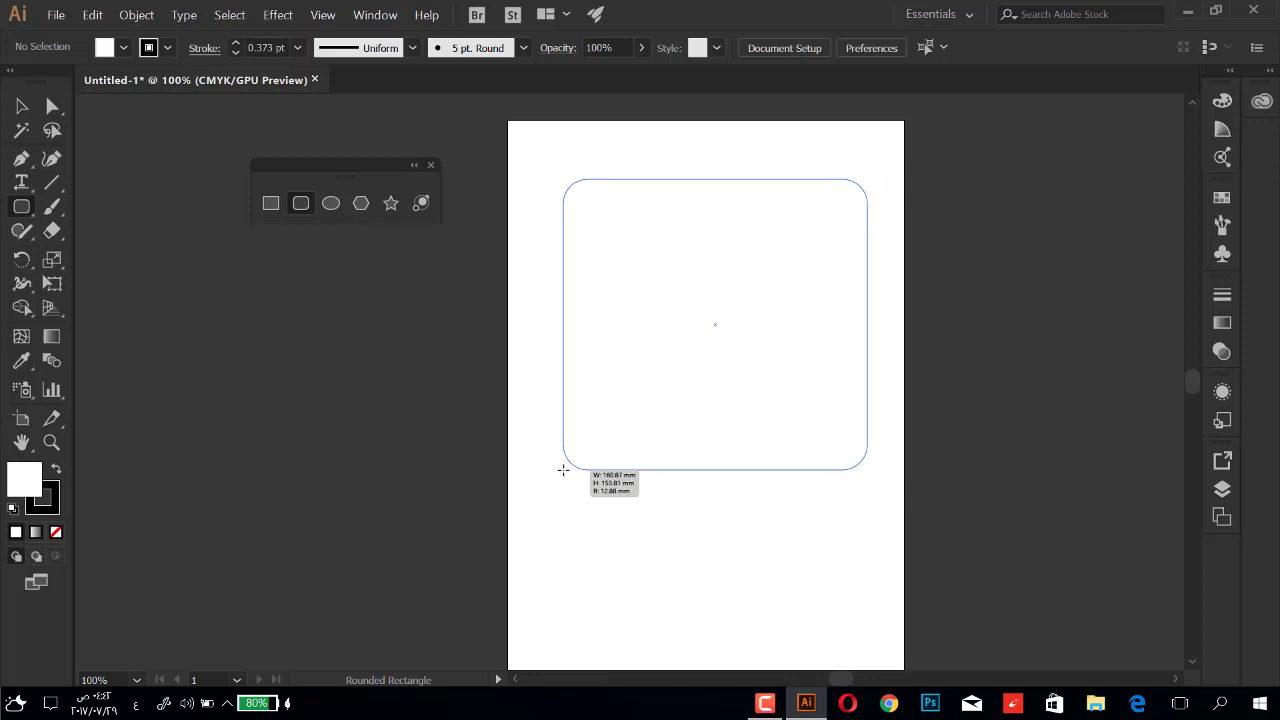
{"action": "key", "text": "alt"}
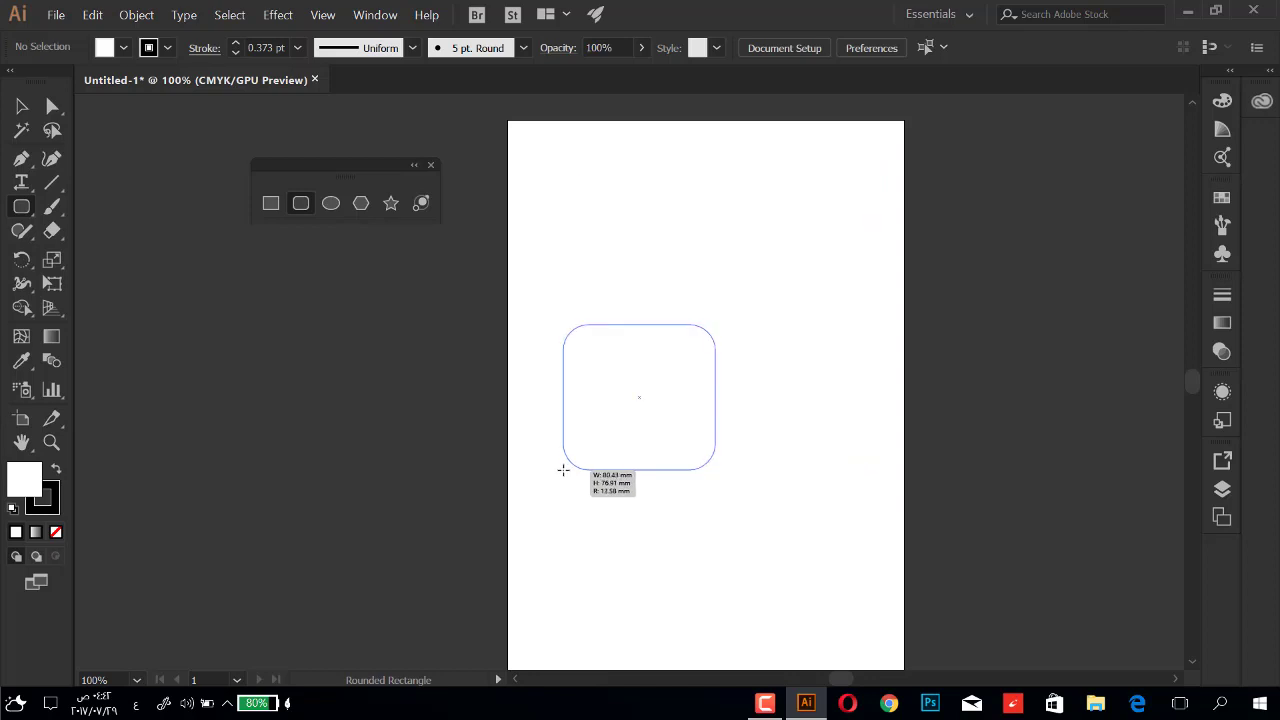
{"action": "key", "text": "Up"}
{"action": "key", "text": "Up"}
{"action": "key", "text": "Up"}
{"action": "key", "text": "Up"}
{"action": "key", "text": "Up"}
{"action": "key", "text": "Up"}
{"action": "key", "text": "Down"}
{"action": "key", "text": "Down"}
{"action": "key", "text": "Down"}
{"action": "key", "text": "Down"}
{"action": "key", "text": "Down"}
{"action": "key", "text": "Down"}
{"action": "key", "text": "Right"}
{"action": "left_click_drag", "start_coordinate": [564, 465], "coordinate": [567, 479]}
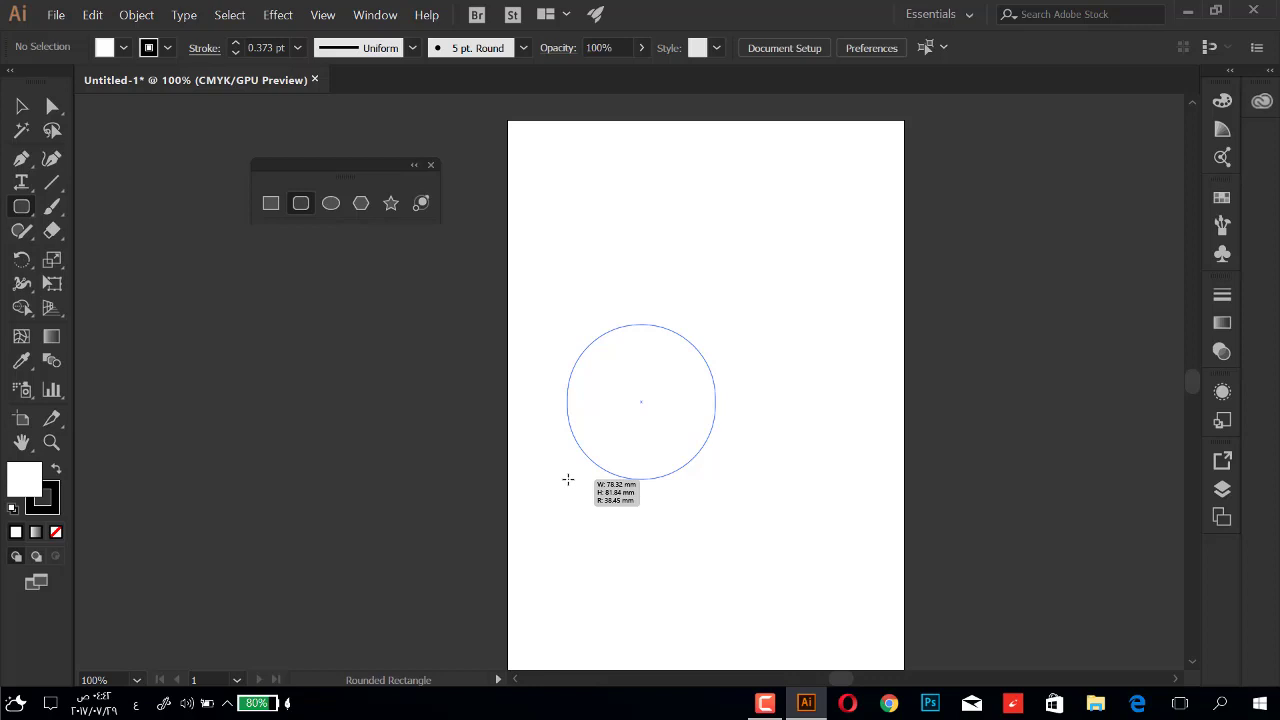
{"action": "left_click_drag", "start_coordinate": [567, 479], "coordinate": [568, 480]}
{"action": "left_click_drag", "start_coordinate": [568, 480], "coordinate": [568, 481]}
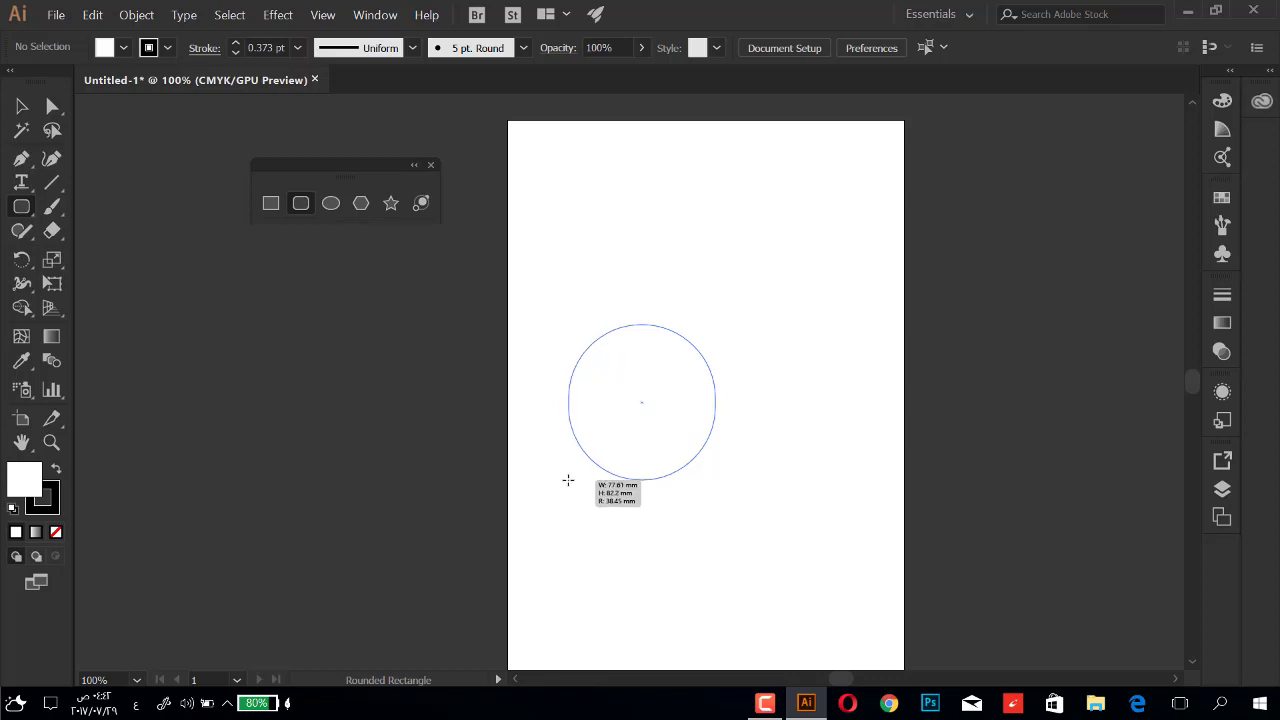
{"action": "key", "text": "Left"}
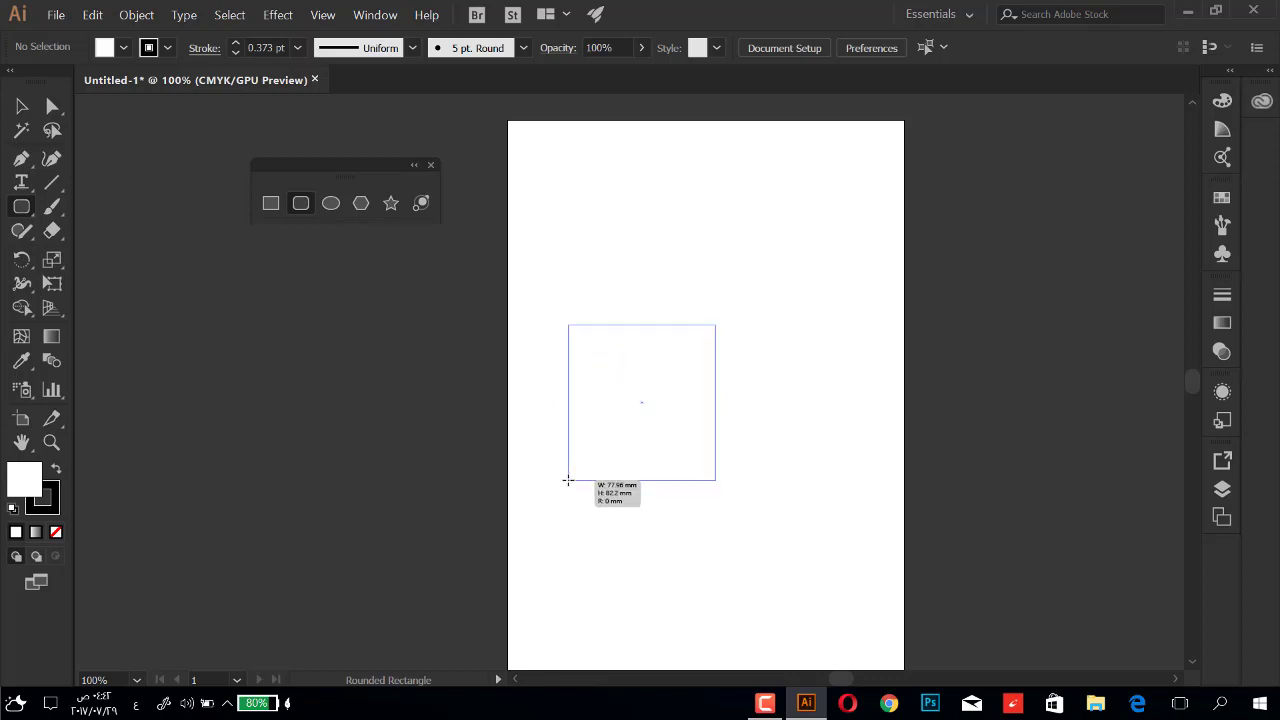
{"action": "mouse_move", "coordinate": [568, 480]}
{"action": "left_mouse_down"}
{"action": "mouse_move", "coordinate": [583, 423]}
{"action": "mouse_move", "coordinate": [566, 514]}
{"action": "mouse_move", "coordinate": [542, 456]}
{"action": "mouse_move", "coordinate": [534, 469]}
{"action": "mouse_move", "coordinate": [597, 466]}
{"action": "mouse_move", "coordinate": [585, 452]}
{"action": "left_mouse_up"}
{"action": "key", "text": "Up"}
{"action": "key", "text": "Up"}
{"action": "key", "text": "Up"}
{"action": "key", "text": "Up"}
{"action": "key", "text": "Up"}
{"action": "key", "text": "Up"}
{"action": "key", "text": "Up"}
{"action": "key", "text": "Up"}
{"action": "key", "text": "Up"}
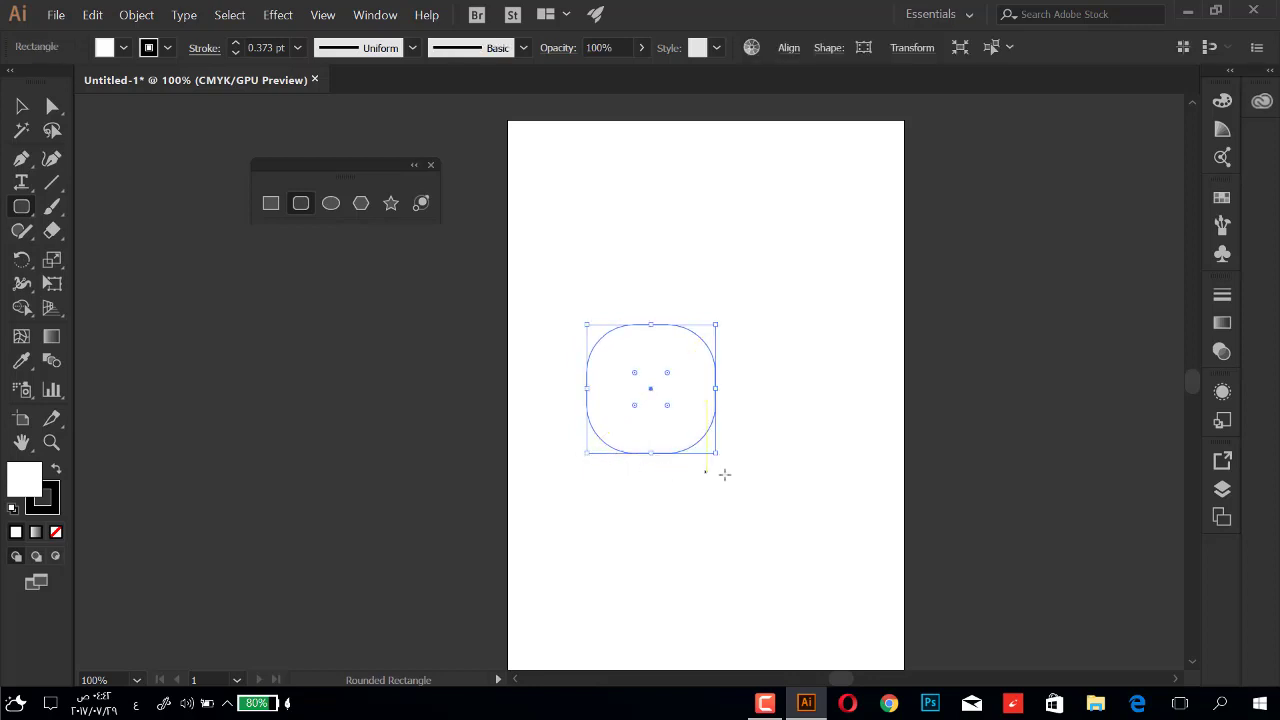
{"action": "key", "text": "Delete"}
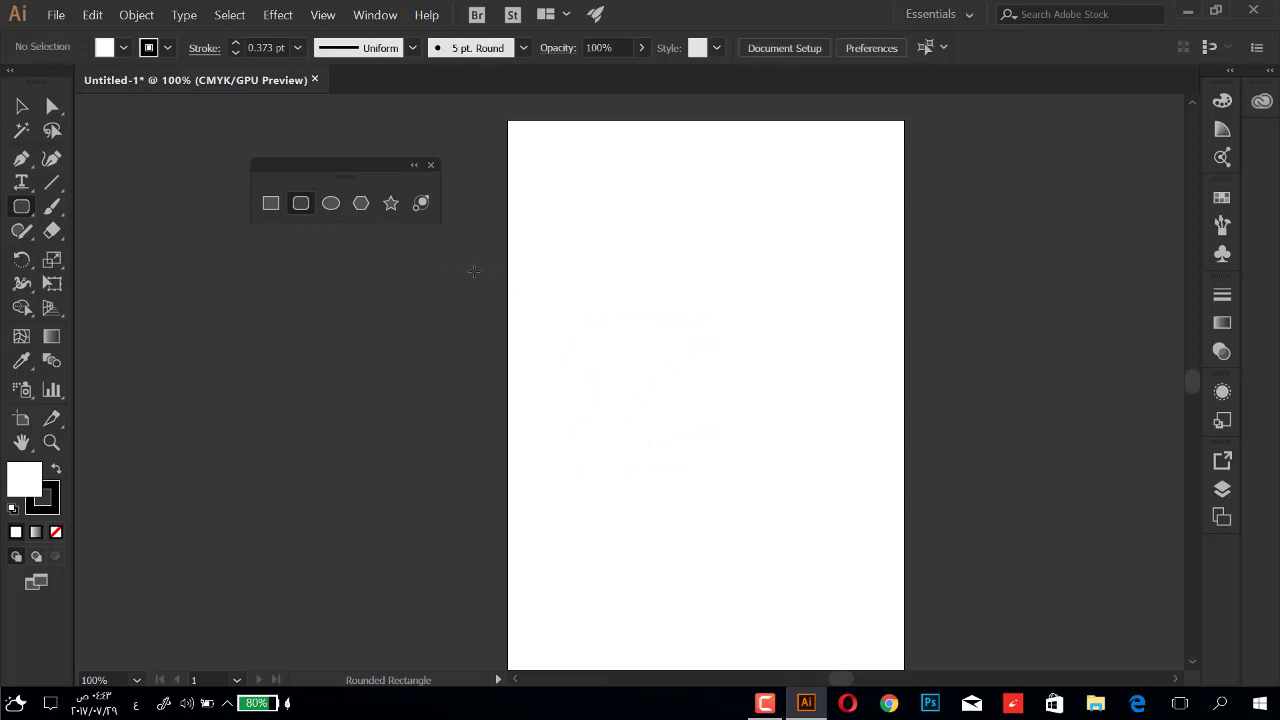
- Draw a roughly 68 by 75 mm ellipse near the centre, opening then closing its pie wedge
{"action": "left_click", "coordinate": [331, 205]}
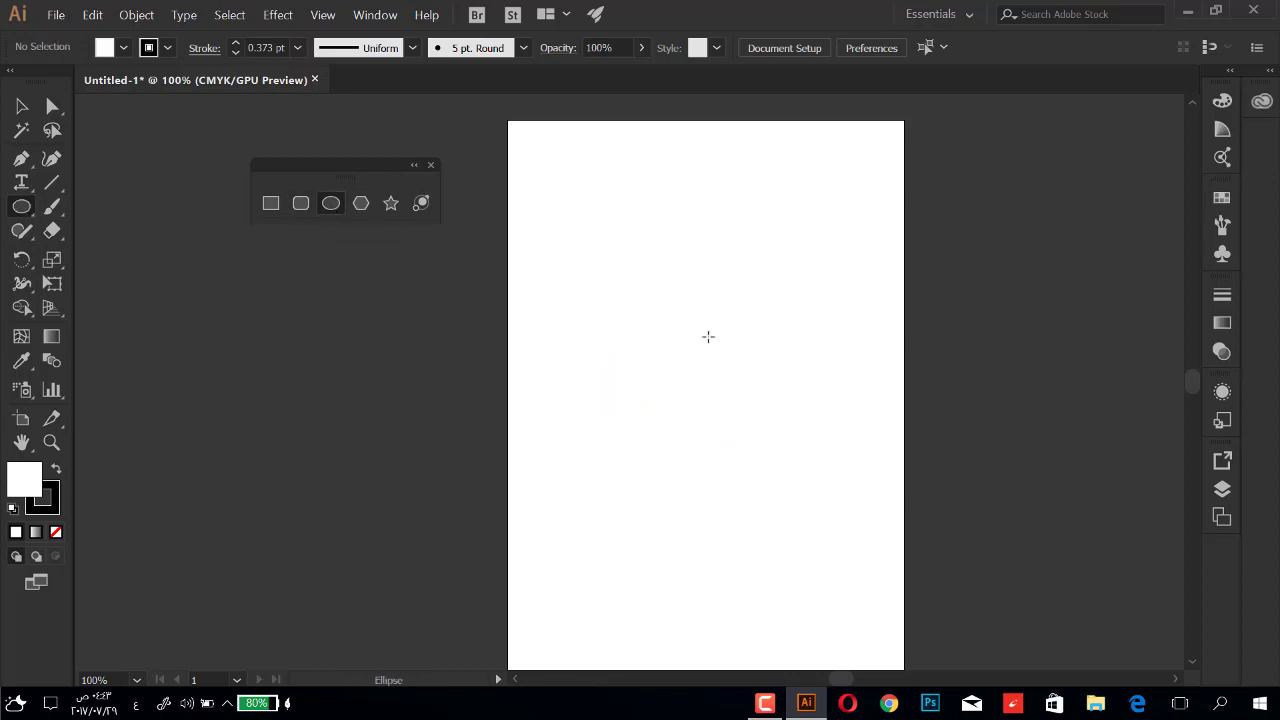
{"action": "mouse_move", "coordinate": [721, 314]}
{"action": "left_mouse_down"}
{"action": "mouse_move", "coordinate": [573, 373]}
{"action": "mouse_move", "coordinate": [644, 502]}
{"action": "mouse_move", "coordinate": [583, 399]}
{"action": "mouse_move", "coordinate": [594, 386]}
{"action": "mouse_move", "coordinate": [586, 320]}
{"action": "mouse_move", "coordinate": [611, 323]}
{"action": "mouse_move", "coordinate": [563, 328]}
{"action": "mouse_move", "coordinate": [543, 309]}
{"action": "mouse_move", "coordinate": [606, 529]}
{"action": "mouse_move", "coordinate": [706, 573]}
{"action": "mouse_move", "coordinate": [594, 583]}
{"action": "mouse_move", "coordinate": [691, 583]}
{"action": "mouse_move", "coordinate": [526, 423]}
{"action": "mouse_move", "coordinate": [570, 450]}
{"action": "mouse_move", "coordinate": [660, 434]}
{"action": "mouse_move", "coordinate": [609, 394]}
{"action": "mouse_move", "coordinate": [591, 409]}
{"action": "mouse_move", "coordinate": [677, 380]}
{"action": "mouse_move", "coordinate": [522, 416]}
{"action": "mouse_move", "coordinate": [717, 371]}
{"action": "mouse_move", "coordinate": [611, 394]}
{"action": "mouse_move", "coordinate": [592, 435]}
{"action": "left_mouse_up"}
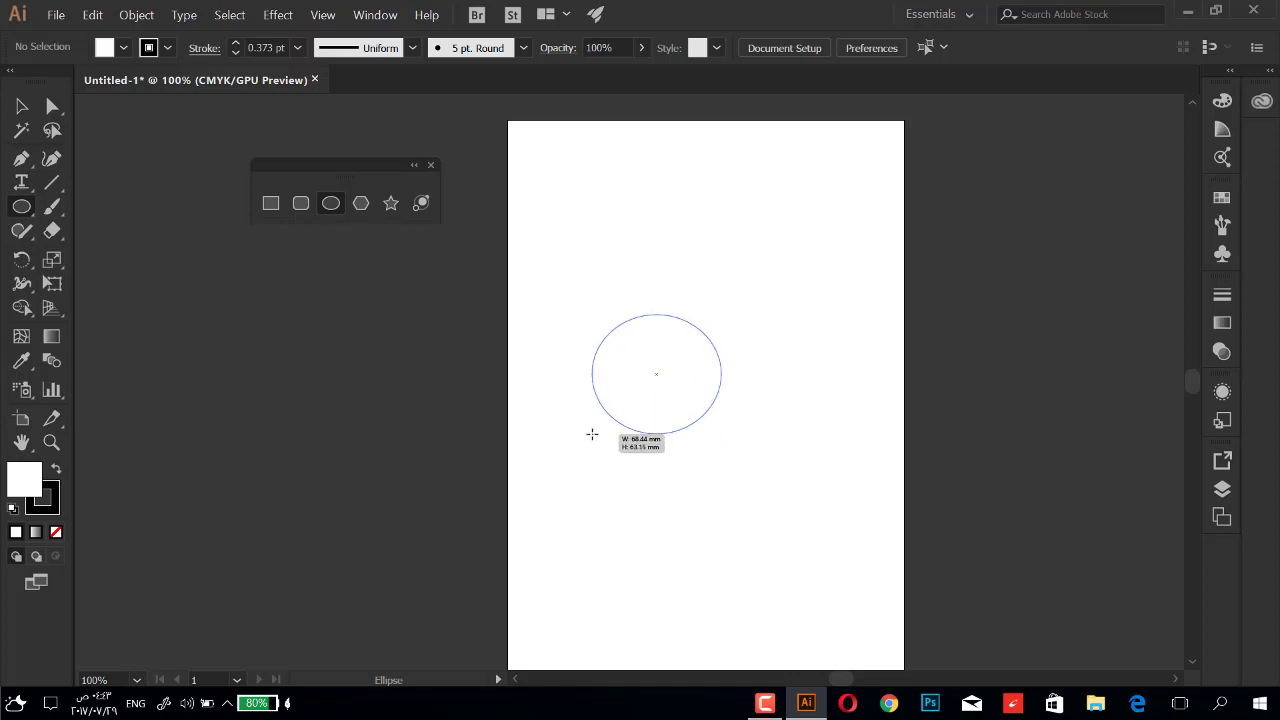
{"action": "mouse_move", "coordinate": [592, 434]}
{"action": "left_mouse_down"}
{"action": "mouse_move", "coordinate": [606, 411]}
{"action": "mouse_move", "coordinate": [592, 458]}
{"action": "mouse_move", "coordinate": [617, 391]}
{"action": "mouse_move", "coordinate": [607, 400]}
{"action": "left_mouse_up"}
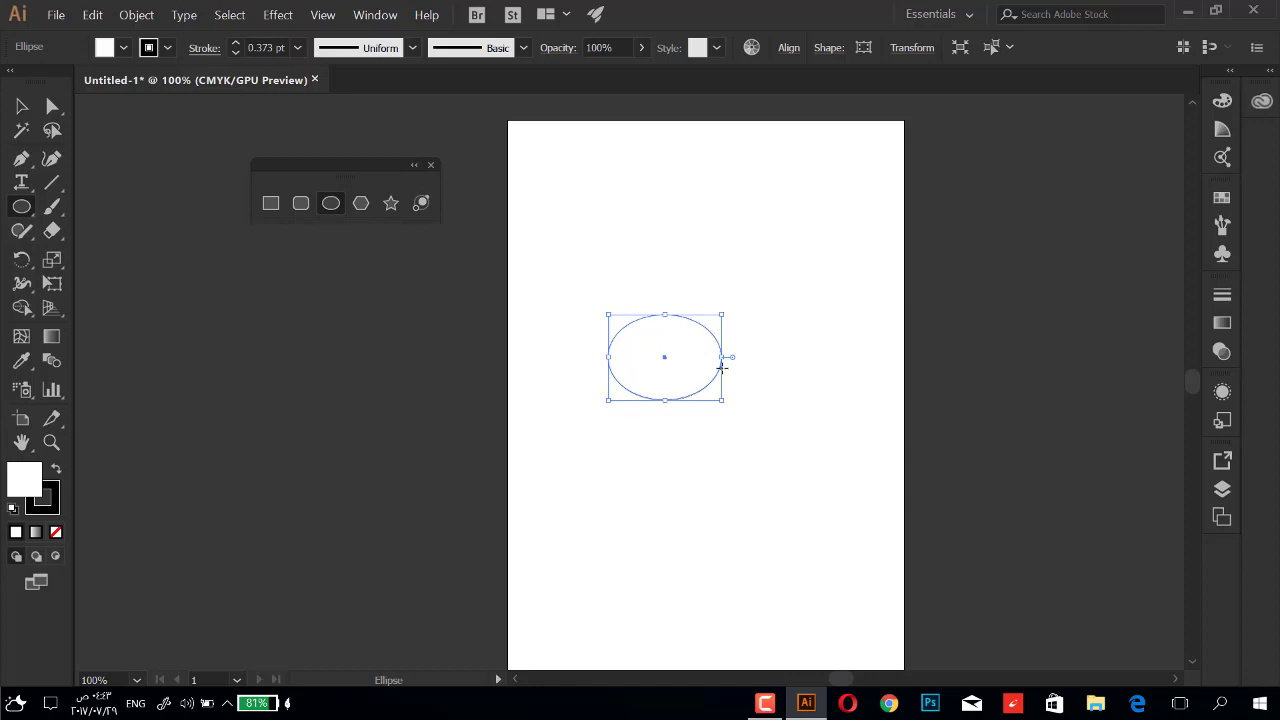
{"action": "left_click_drag", "start_coordinate": [736, 361], "coordinate": [732, 407]}
{"action": "left_click_drag", "start_coordinate": [712, 392], "coordinate": [726, 378]}
- Open a wide pie wedge in the ellipse, stretch it wider and taller, then delete it
{"action": "mouse_move", "coordinate": [734, 362]}
{"action": "left_mouse_down"}
{"action": "mouse_move", "coordinate": [727, 423]}
{"action": "mouse_move", "coordinate": [737, 404]}
{"action": "left_mouse_up"}
{"action": "left_click_drag", "start_coordinate": [733, 358], "coordinate": [730, 342]}
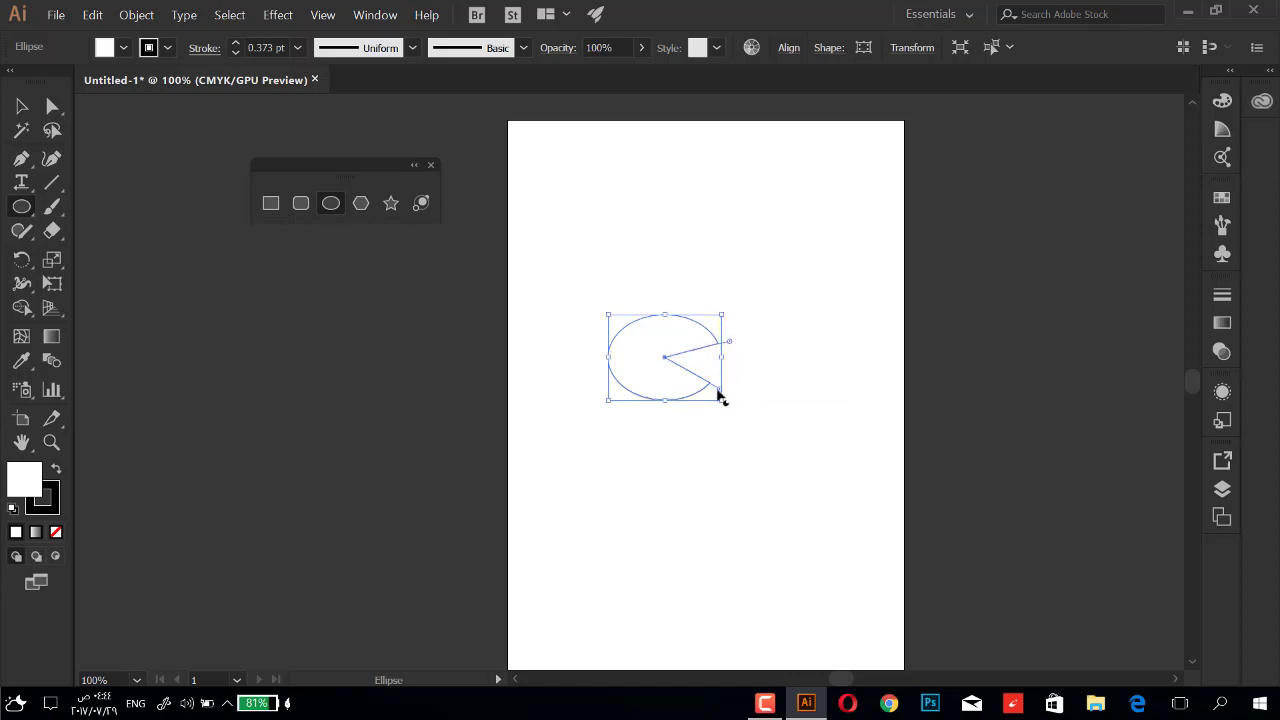
{"action": "left_click_drag", "start_coordinate": [720, 396], "coordinate": [686, 409]}
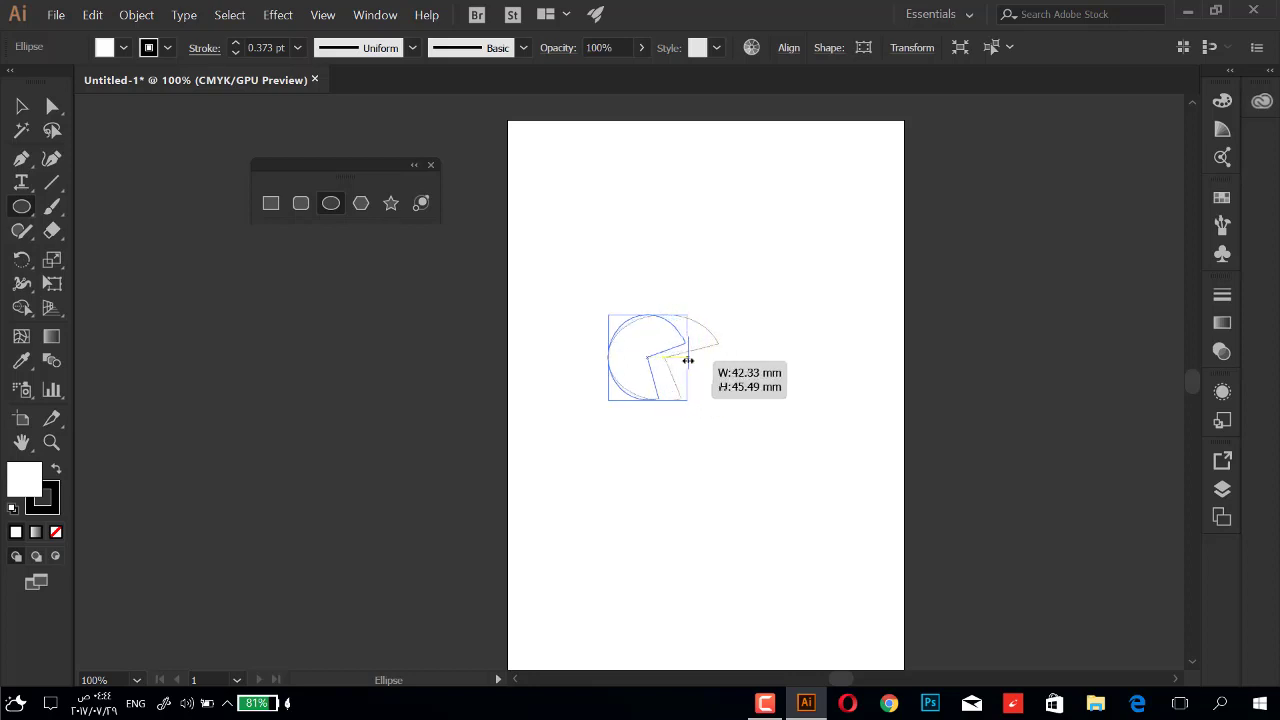
{"action": "left_click_drag", "start_coordinate": [724, 359], "coordinate": [797, 359]}
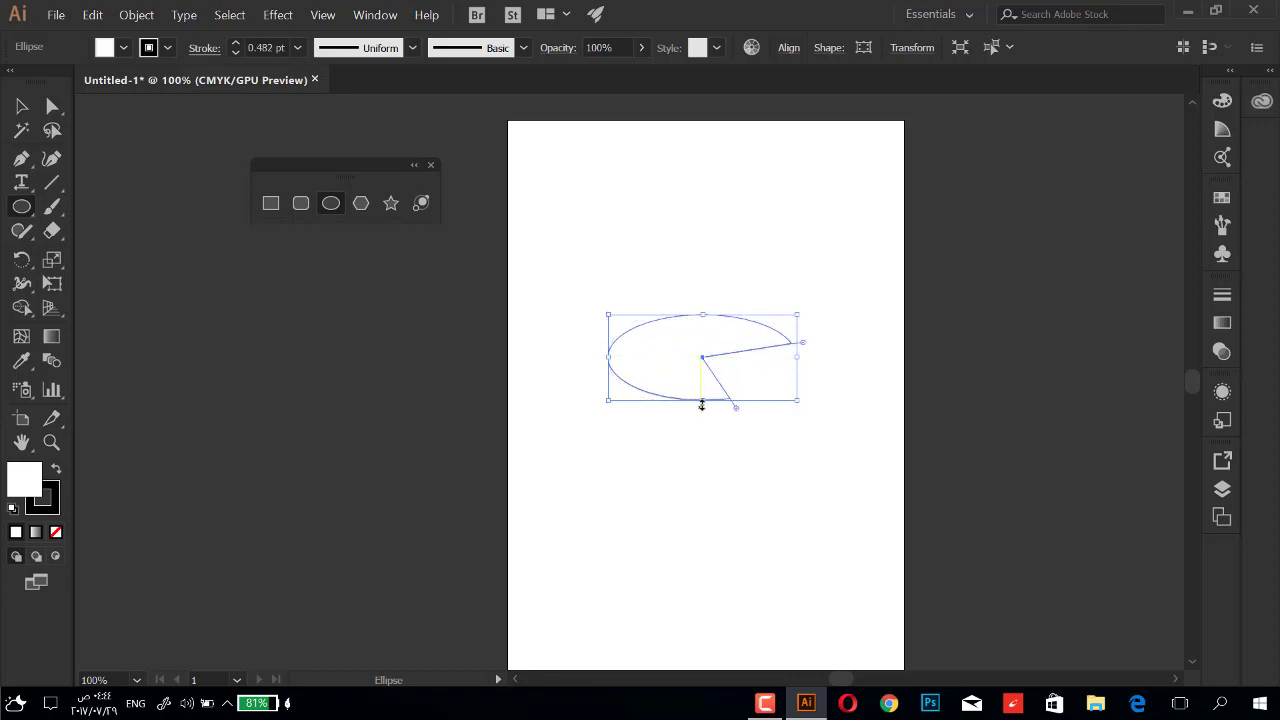
{"action": "left_click_drag", "start_coordinate": [703, 401], "coordinate": [703, 469]}
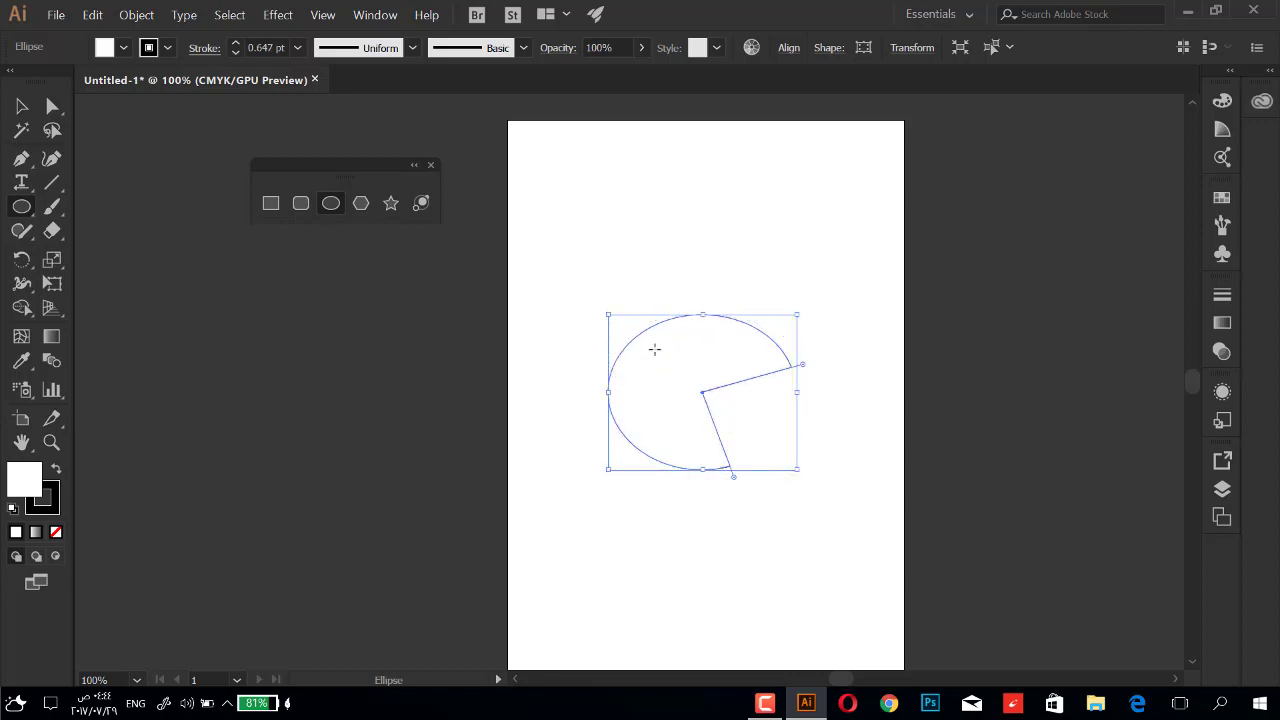
{"action": "key", "text": "Delete"}
{"action": "left_click", "coordinate": [361, 203]}
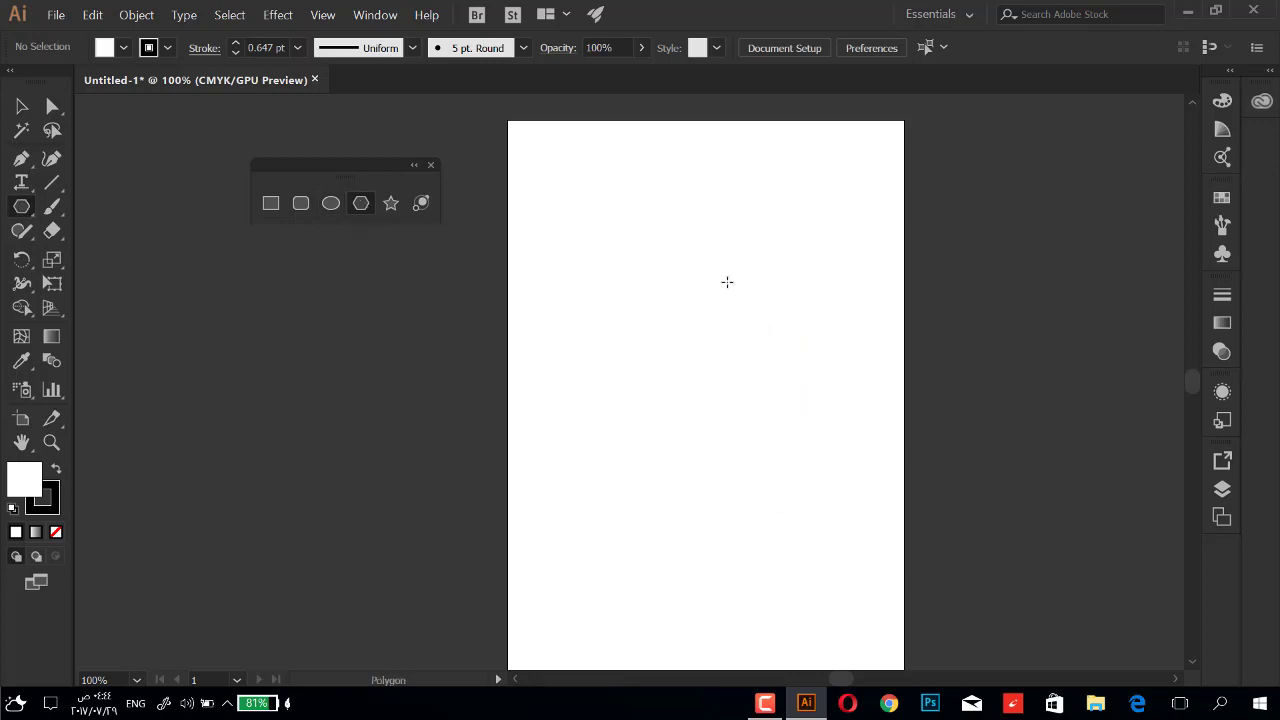
- Draw a polygon from the page centre, then create a 3-sided triangle through the Polygon dialog
{"action": "mouse_move", "coordinate": [692, 340]}
{"action": "left_mouse_down"}
{"action": "mouse_move", "coordinate": [614, 418]}
{"action": "mouse_move", "coordinate": [651, 385]}
{"action": "left_mouse_up"}
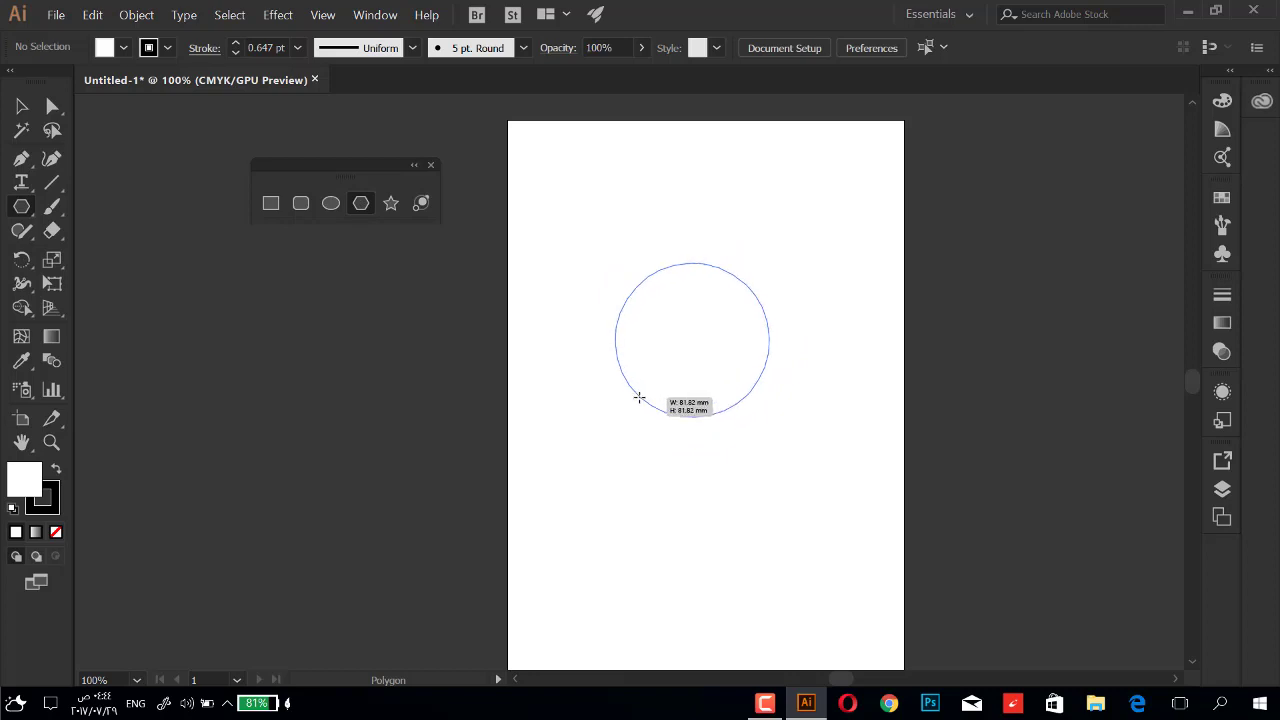
{"action": "left_click_drag", "start_coordinate": [651, 385], "coordinate": [637, 394]}
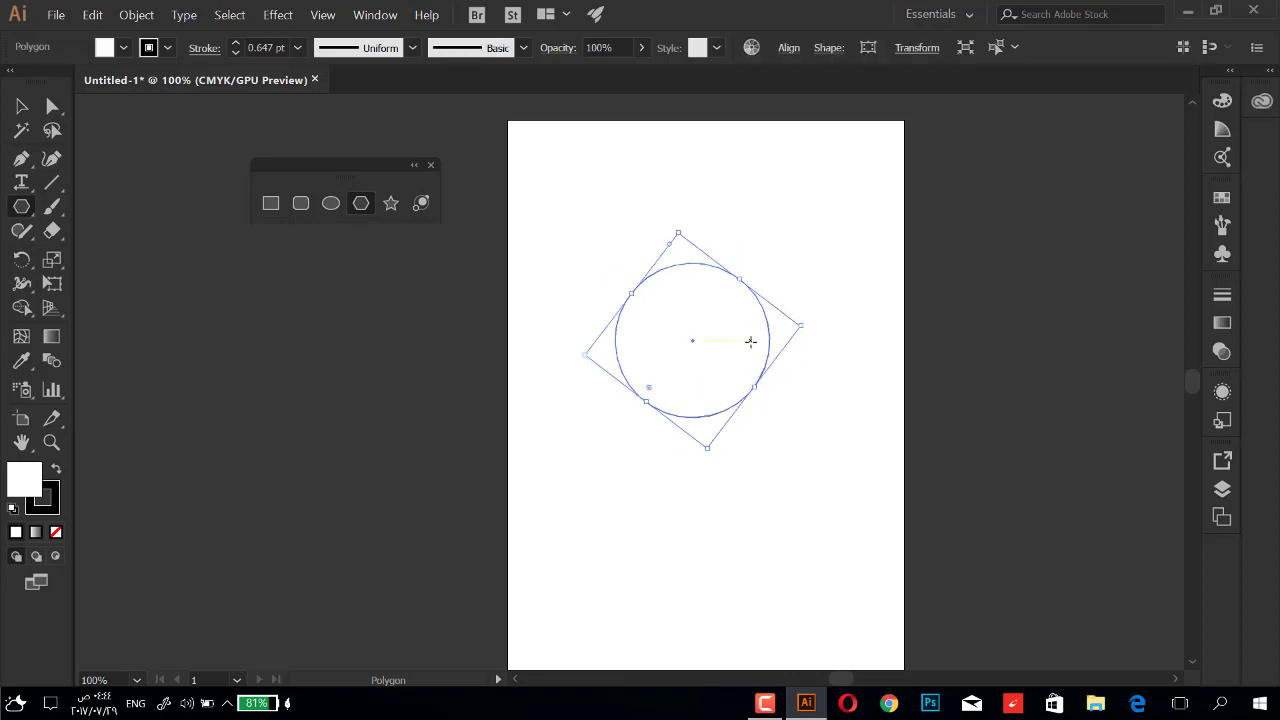
{"action": "right_click", "coordinate": [716, 358]}
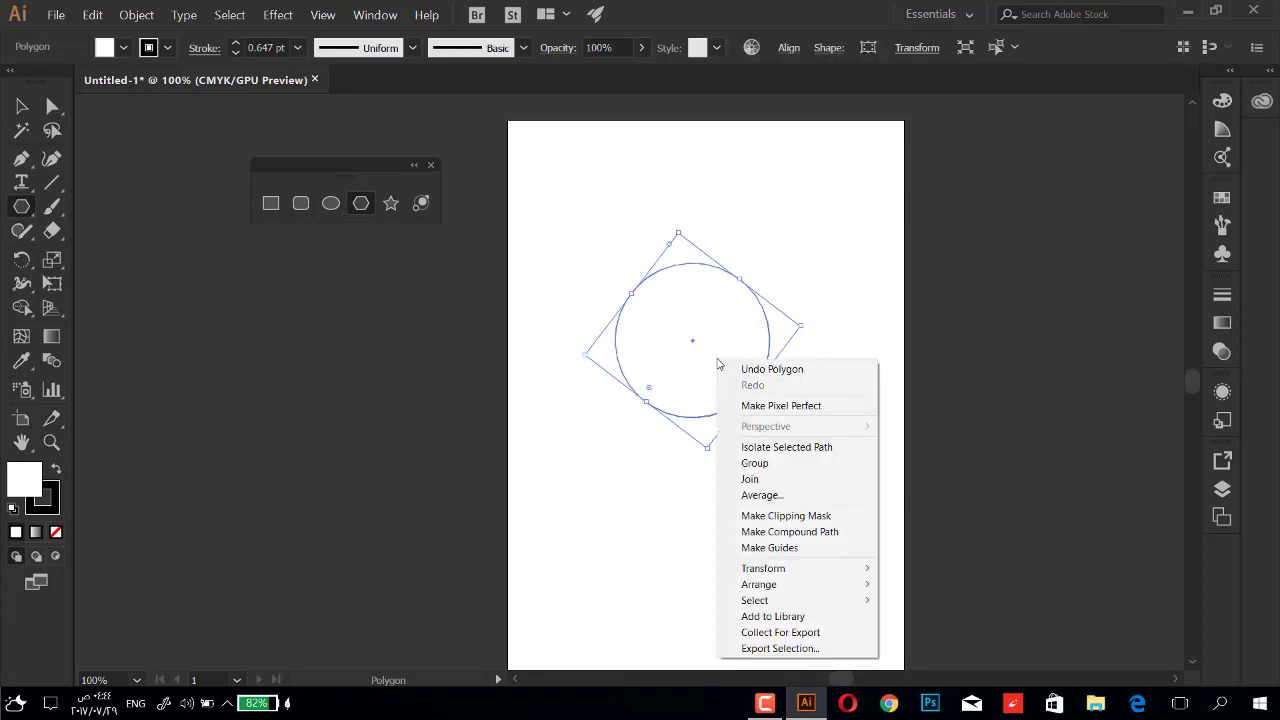
{"action": "left_click", "coordinate": [718, 362]}
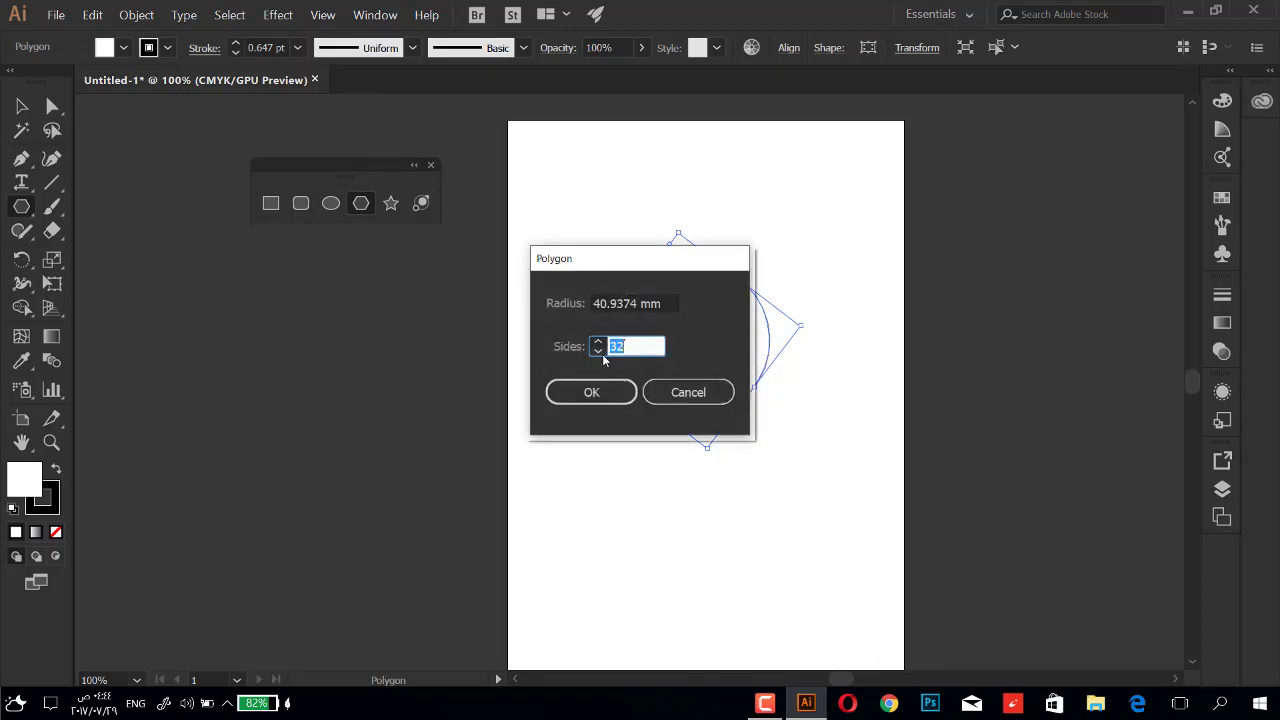
{"action": "type", "text": "0"}
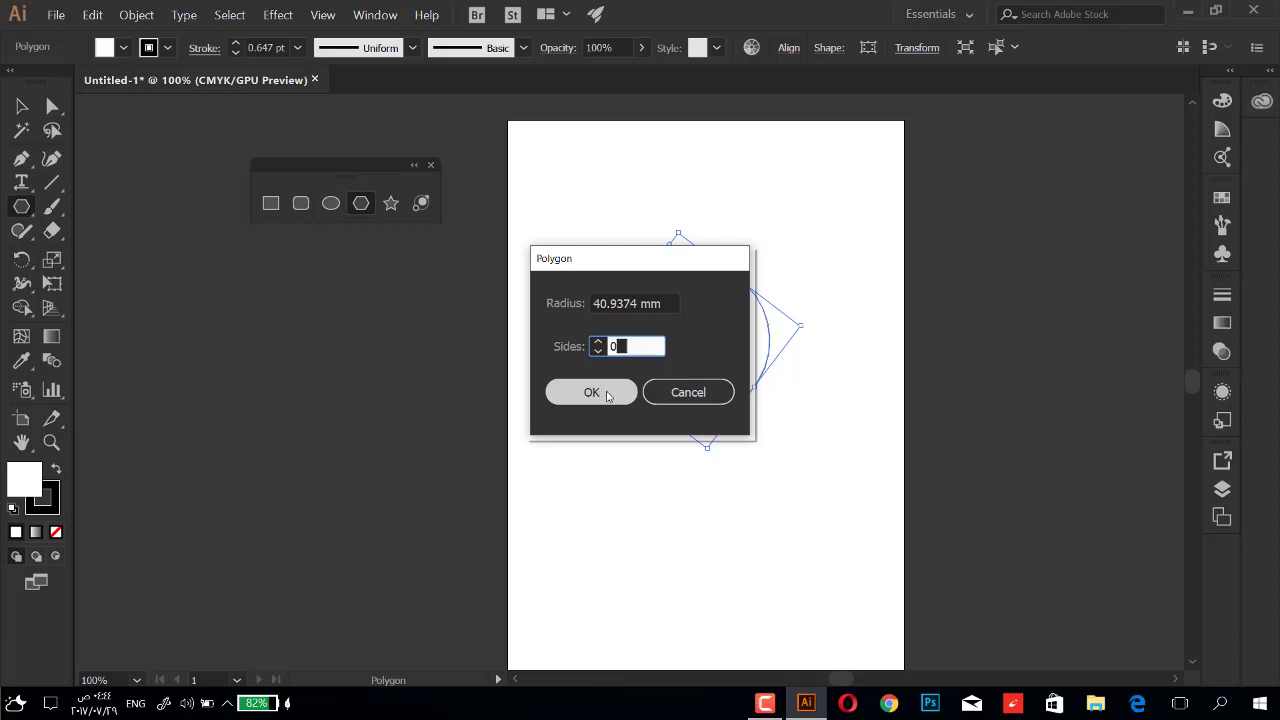
{"action": "left_click", "coordinate": [608, 392]}
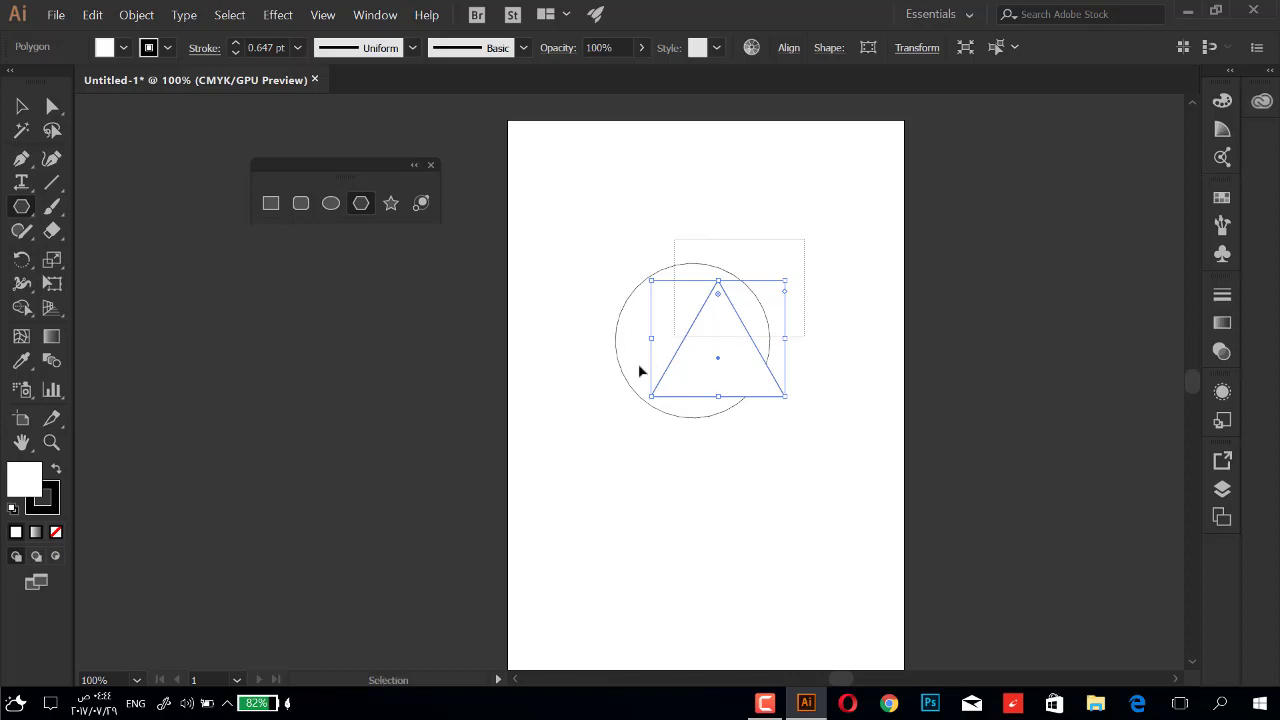
{"action": "left_click_drag", "start_coordinate": [692, 340], "coordinate": [588, 434]}
- Start dragging a polygon, cycling its side count with the Up/Down arrow keys
{"action": "key", "text": "ctrl+shift+a"}
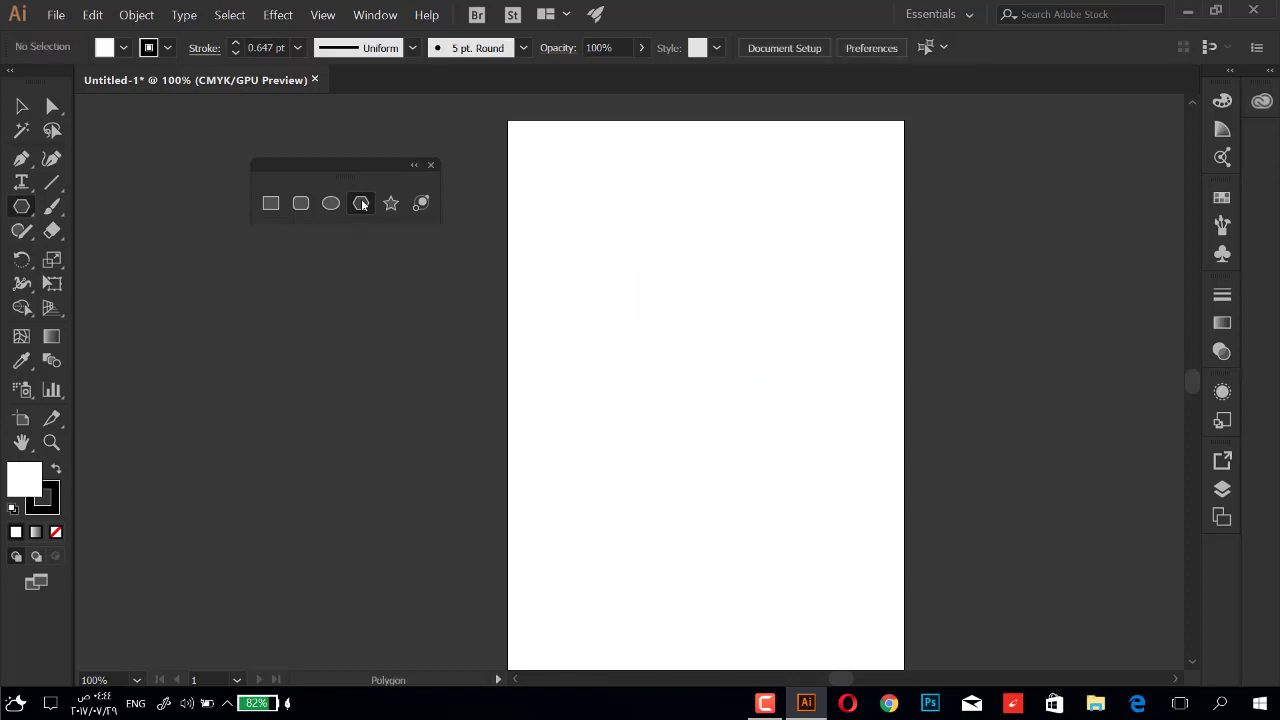
{"action": "left_click_drag", "start_coordinate": [742, 318], "coordinate": [688, 373]}
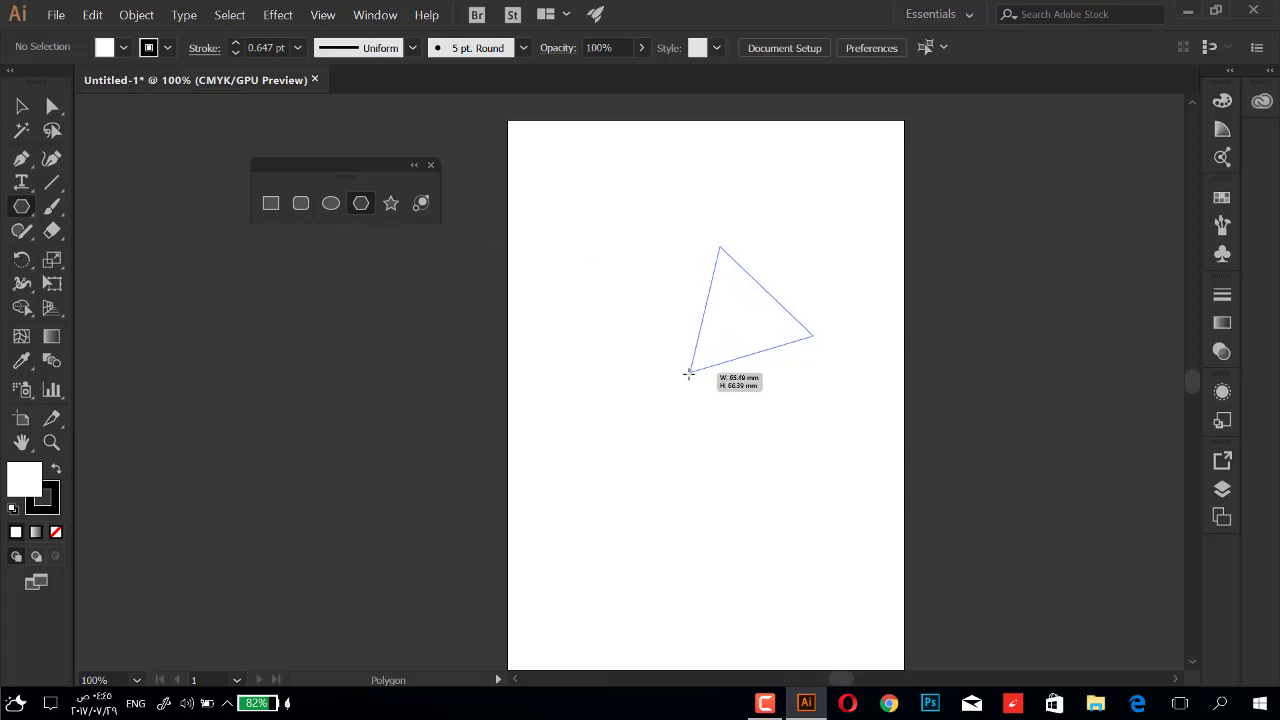
{"action": "key", "text": "Up"}
{"action": "key", "text": "Up"}
{"action": "key", "text": "Up"}
{"action": "key", "text": "Up"}
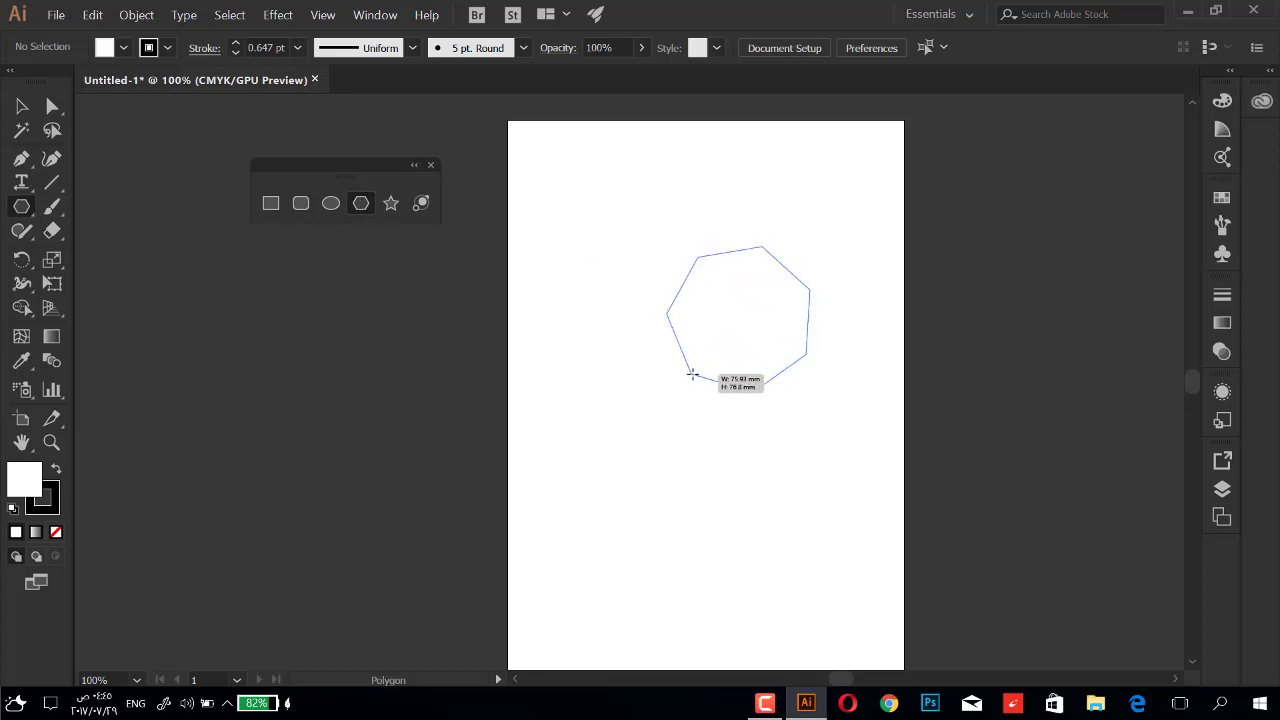
{"action": "key", "text": "Up"}
{"action": "key", "text": "Down"}
{"action": "key", "text": "Down"}
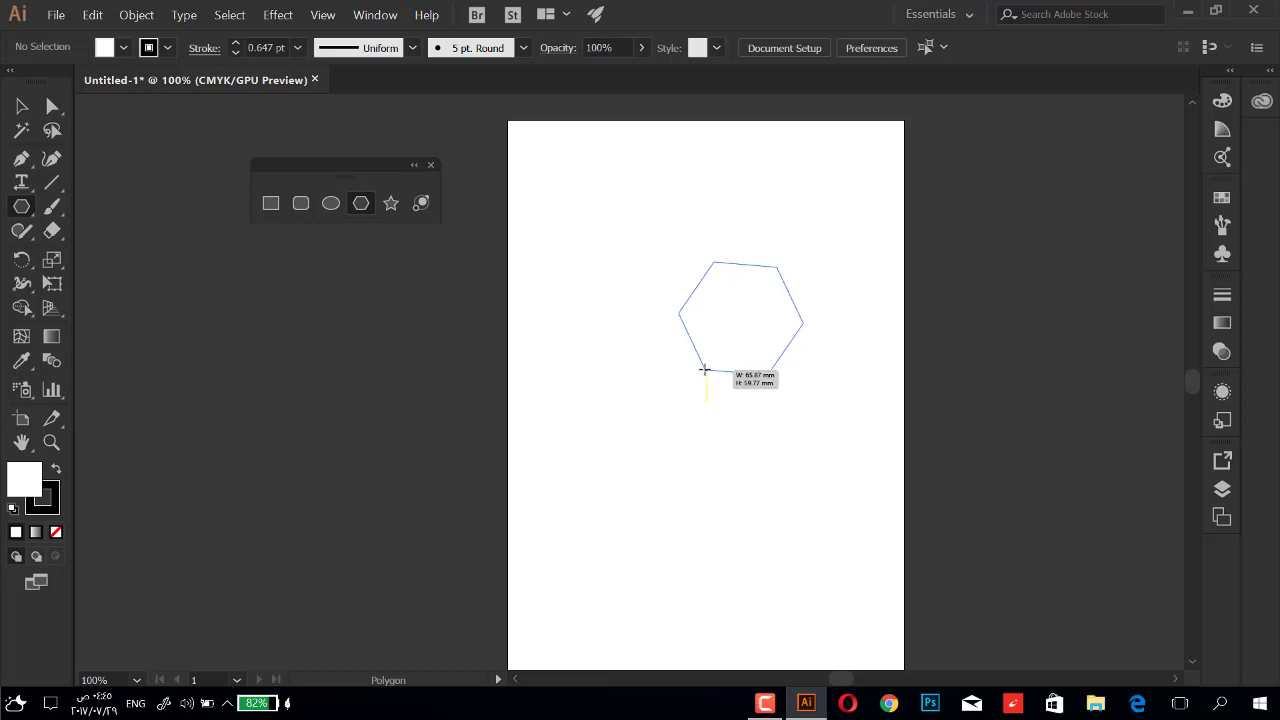
{"action": "mouse_move", "coordinate": [692, 374]}
{"action": "left_mouse_down"}
{"action": "mouse_move", "coordinate": [742, 344]}
{"action": "mouse_move", "coordinate": [709, 354]}
{"action": "mouse_move", "coordinate": [731, 354]}
{"action": "mouse_move", "coordinate": [709, 360]}
{"action": "mouse_move", "coordinate": [711, 398]}
{"action": "mouse_move", "coordinate": [746, 386]}
{"action": "mouse_move", "coordinate": [674, 429]}
{"action": "mouse_move", "coordinate": [710, 348]}
{"action": "mouse_move", "coordinate": [680, 369]}
{"action": "mouse_move", "coordinate": [571, 303]}
{"action": "mouse_move", "coordinate": [707, 317]}
{"action": "mouse_move", "coordinate": [666, 360]}
{"action": "mouse_move", "coordinate": [718, 387]}
{"action": "left_mouse_up"}
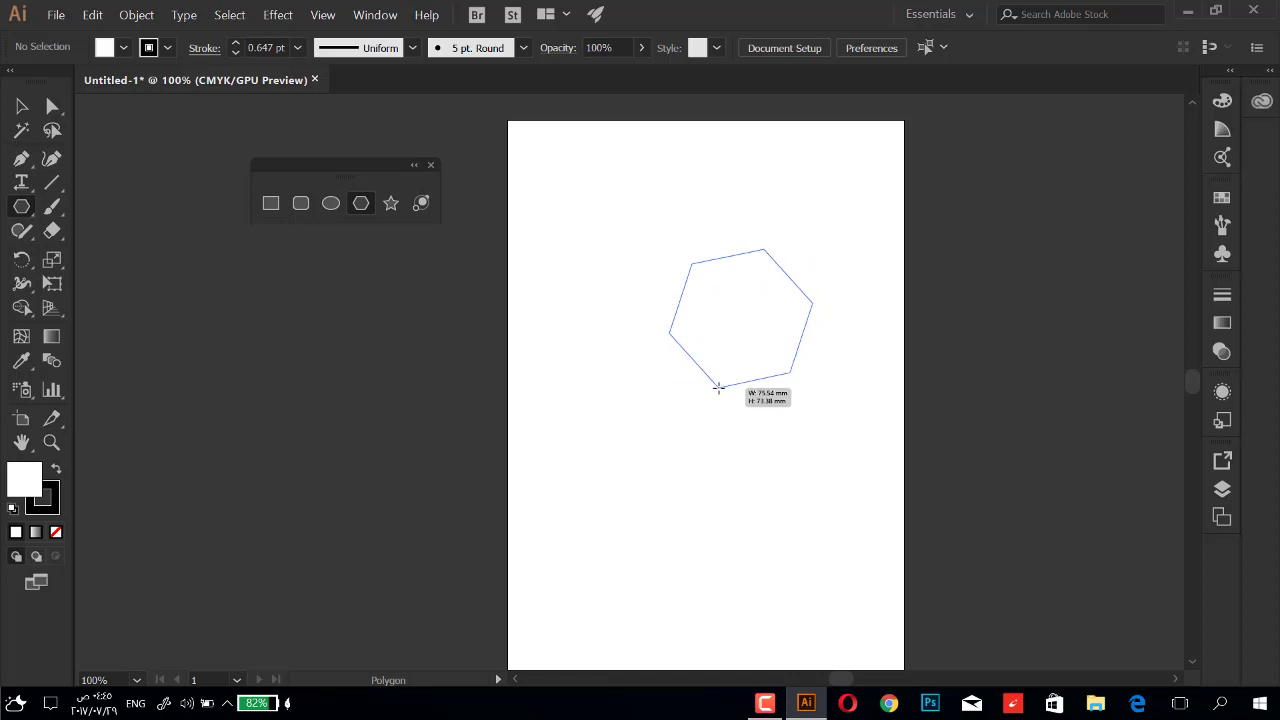
{"action": "key", "text": "Up"}
{"action": "key", "text": "Up"}
{"action": "key", "text": "Down"}
{"action": "key", "text": "Down"}
{"action": "key", "text": "Down"}
{"action": "key", "text": "Down"}
{"action": "key", "text": "Down"}
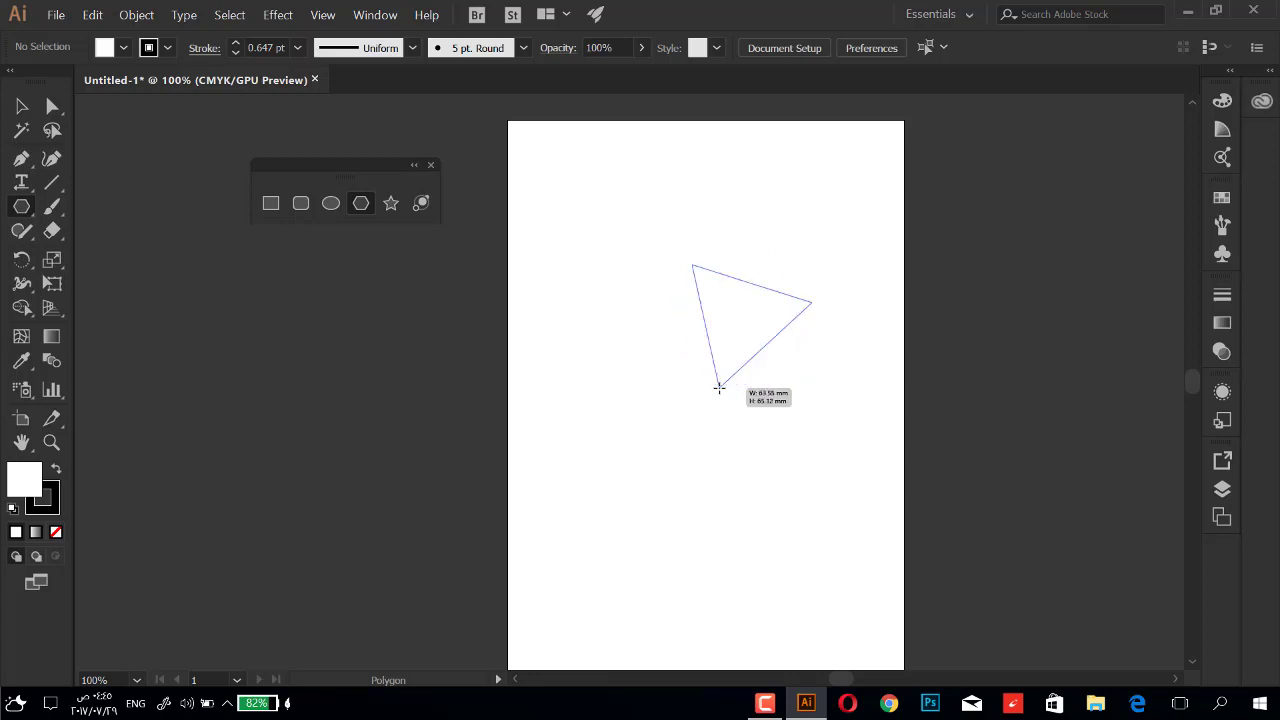
- Finish the polygon as a large five-sided pentagon near the top centre
{"action": "key", "text": "Up"}
{"action": "key", "text": "Up"}
{"action": "key", "text": "Up"}
{"action": "key", "text": "Up"}
{"action": "key", "text": "Up"}
{"action": "key", "text": "Up"}
{"action": "key", "text": "Up"}
{"action": "key", "text": "Up"}
{"action": "key", "text": "Up"}
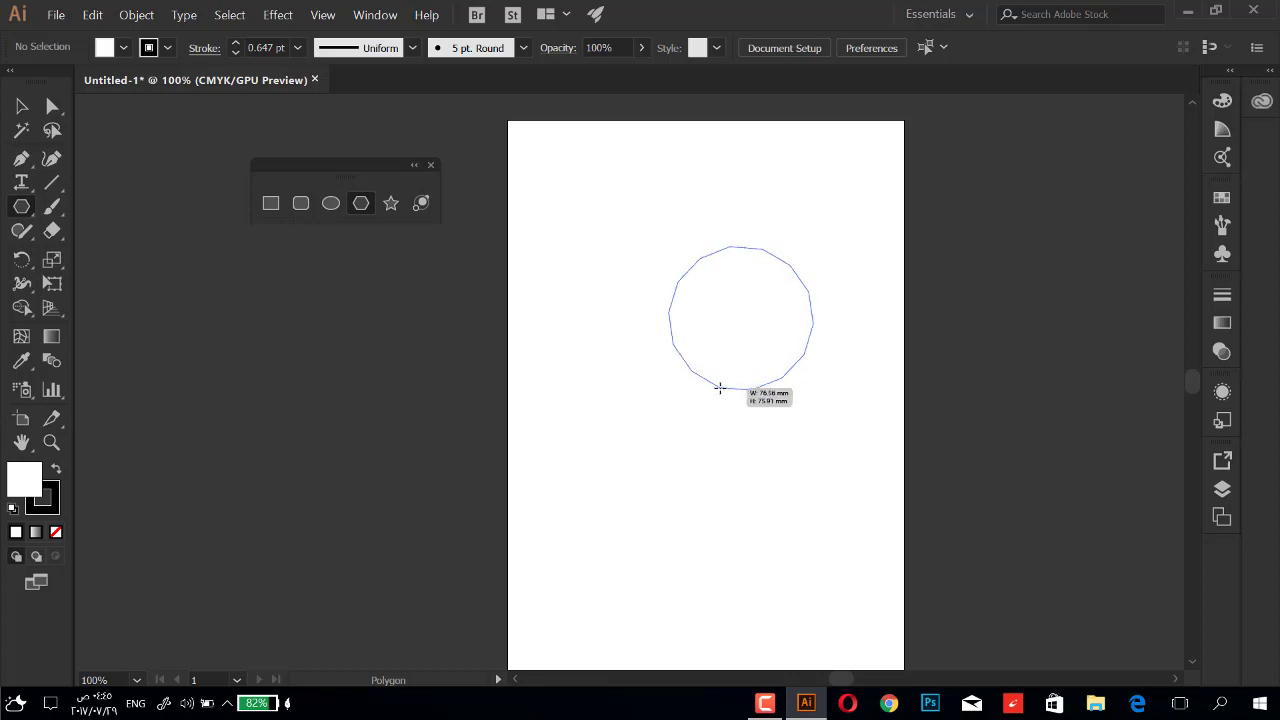
{"action": "key", "text": "Up"}
{"action": "key", "text": "Up"}
{"action": "key", "text": "Up"}
{"action": "key", "text": "Up"}
{"action": "key", "text": "Up"}
{"action": "key", "text": "Down"}
{"action": "key", "text": "Down"}
{"action": "key", "text": "Down"}
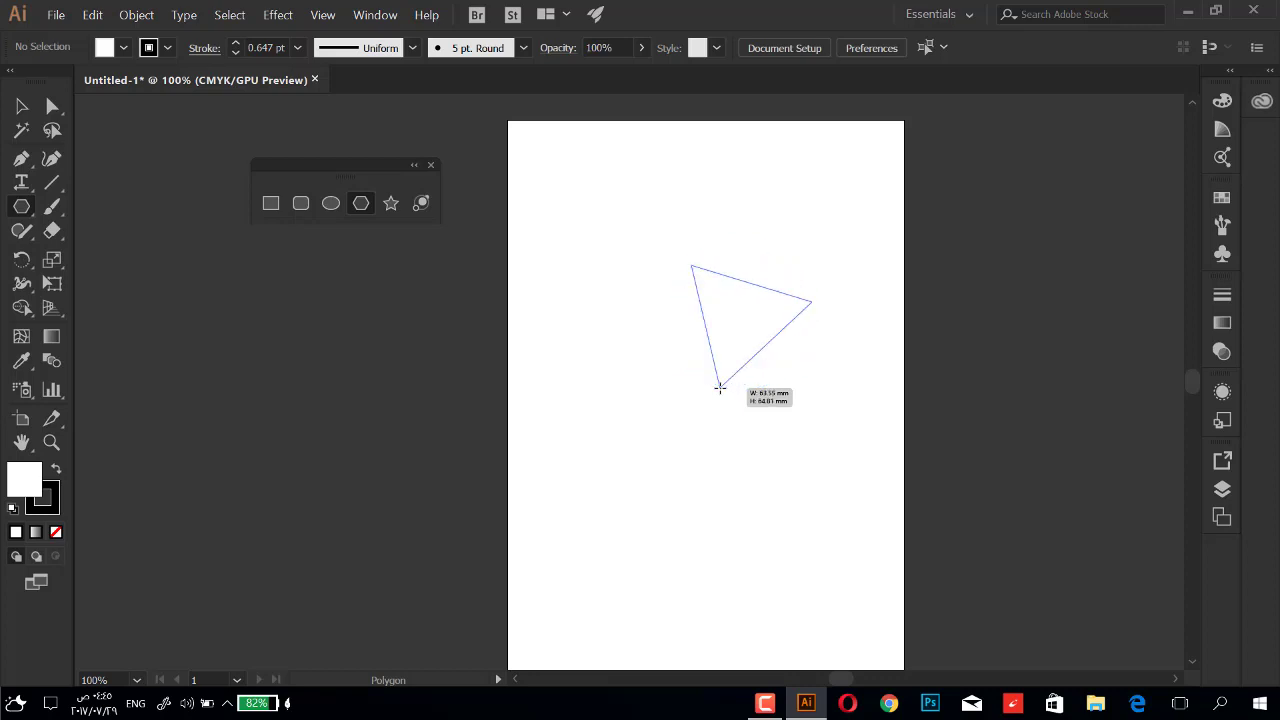
{"action": "left_click_drag", "start_coordinate": [719, 387], "coordinate": [722, 387]}
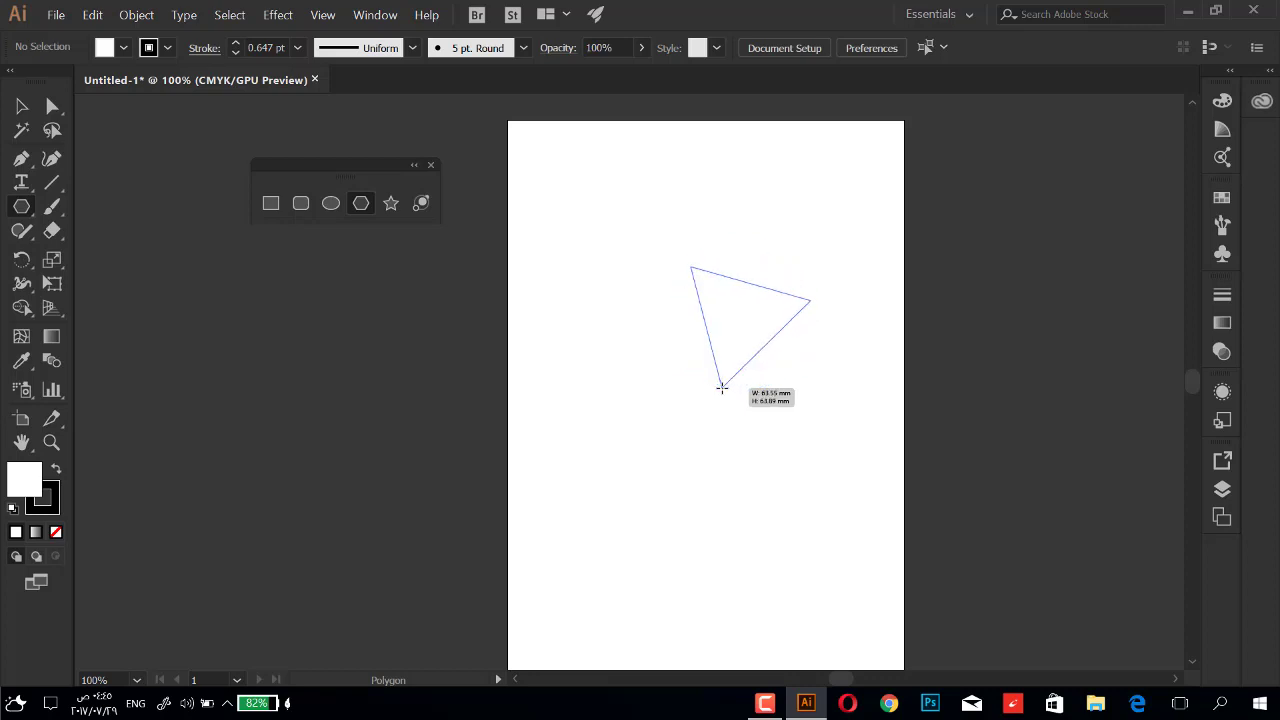
{"action": "key", "text": "Up"}
{"action": "key", "text": "Up"}
{"action": "key", "text": "Up"}
{"action": "key", "text": "Down"}
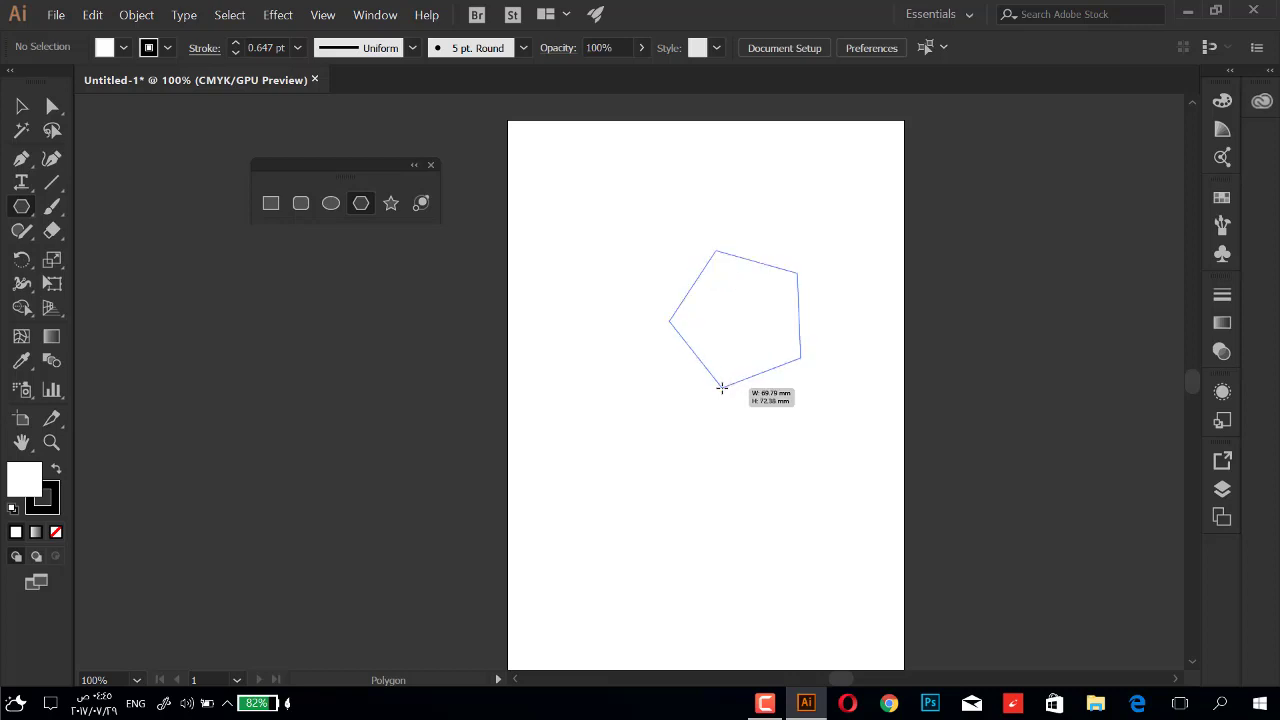
{"action": "key", "text": "Down"}
{"action": "mouse_move", "coordinate": [722, 387]}
{"action": "left_mouse_down"}
{"action": "mouse_move", "coordinate": [724, 461]}
{"action": "mouse_move", "coordinate": [731, 400]}
{"action": "mouse_move", "coordinate": [720, 391]}
{"action": "mouse_move", "coordinate": [677, 543]}
{"action": "mouse_move", "coordinate": [655, 387]}
{"action": "mouse_move", "coordinate": [583, 549]}
{"action": "mouse_move", "coordinate": [623, 406]}
{"action": "mouse_move", "coordinate": [571, 443]}
{"action": "mouse_move", "coordinate": [737, 371]}
{"action": "mouse_move", "coordinate": [669, 423]}
{"action": "mouse_move", "coordinate": [806, 354]}
{"action": "mouse_move", "coordinate": [610, 436]}
{"action": "mouse_move", "coordinate": [734, 374]}
{"action": "mouse_move", "coordinate": [694, 394]}
{"action": "mouse_move", "coordinate": [677, 320]}
{"action": "mouse_move", "coordinate": [698, 345]}
{"action": "mouse_move", "coordinate": [691, 331]}
{"action": "mouse_move", "coordinate": [648, 427]}
{"action": "mouse_move", "coordinate": [680, 354]}
{"action": "mouse_move", "coordinate": [637, 366]}
{"action": "mouse_move", "coordinate": [617, 431]}
{"action": "mouse_move", "coordinate": [663, 307]}
{"action": "mouse_move", "coordinate": [623, 403]}
{"action": "left_mouse_up"}
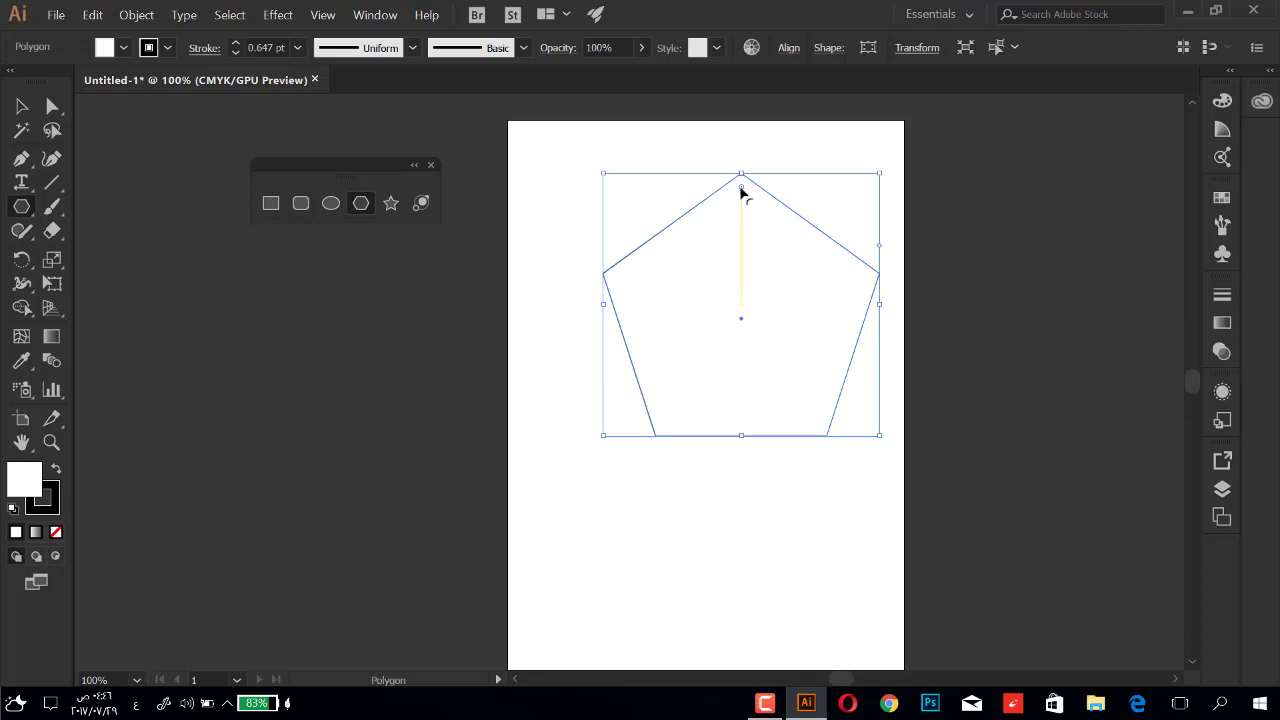
- Round the pentagon's corners with its corner widget, undo, then round them slightly again
{"action": "left_click_drag", "start_coordinate": [741, 188], "coordinate": [757, 334]}
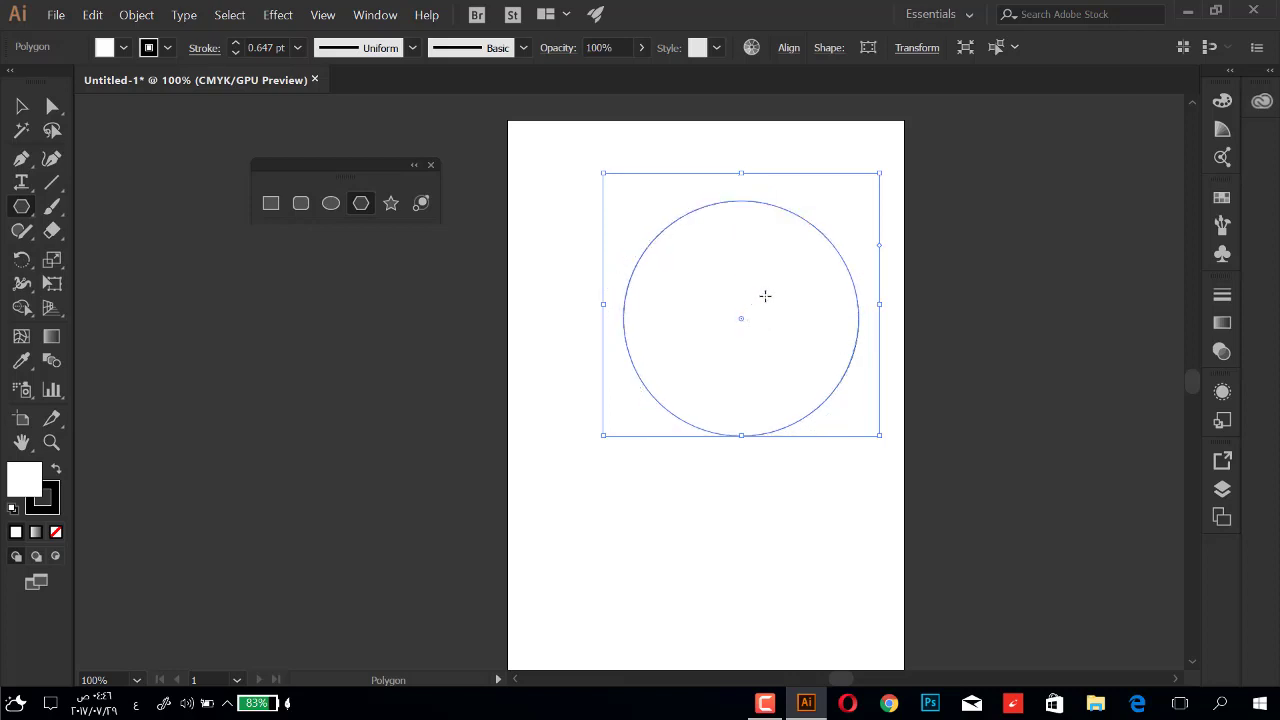
{"action": "key", "text": "ctrl+z"}
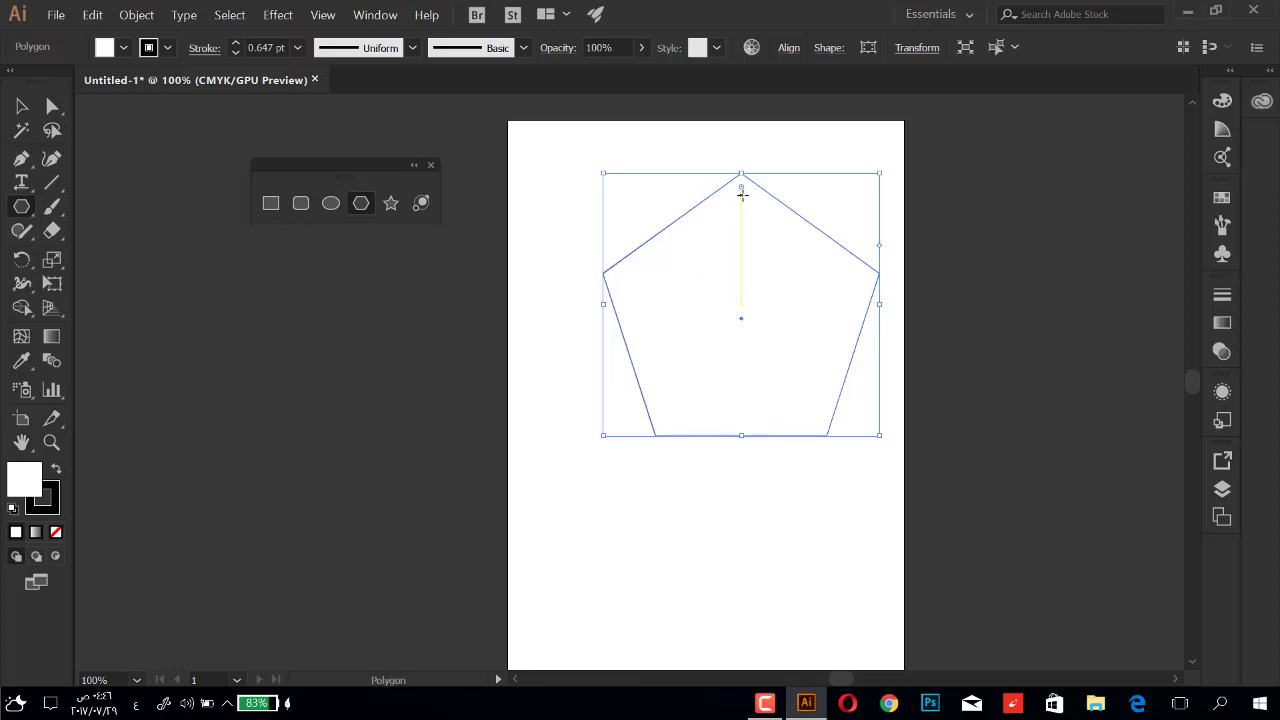
{"action": "key", "text": "ctrl"}
{"action": "mouse_move", "coordinate": [742, 193]}
{"action": "left_mouse_down"}
{"action": "mouse_move", "coordinate": [742, 207]}
{"action": "mouse_move", "coordinate": [744, 193]}
{"action": "left_mouse_up"}
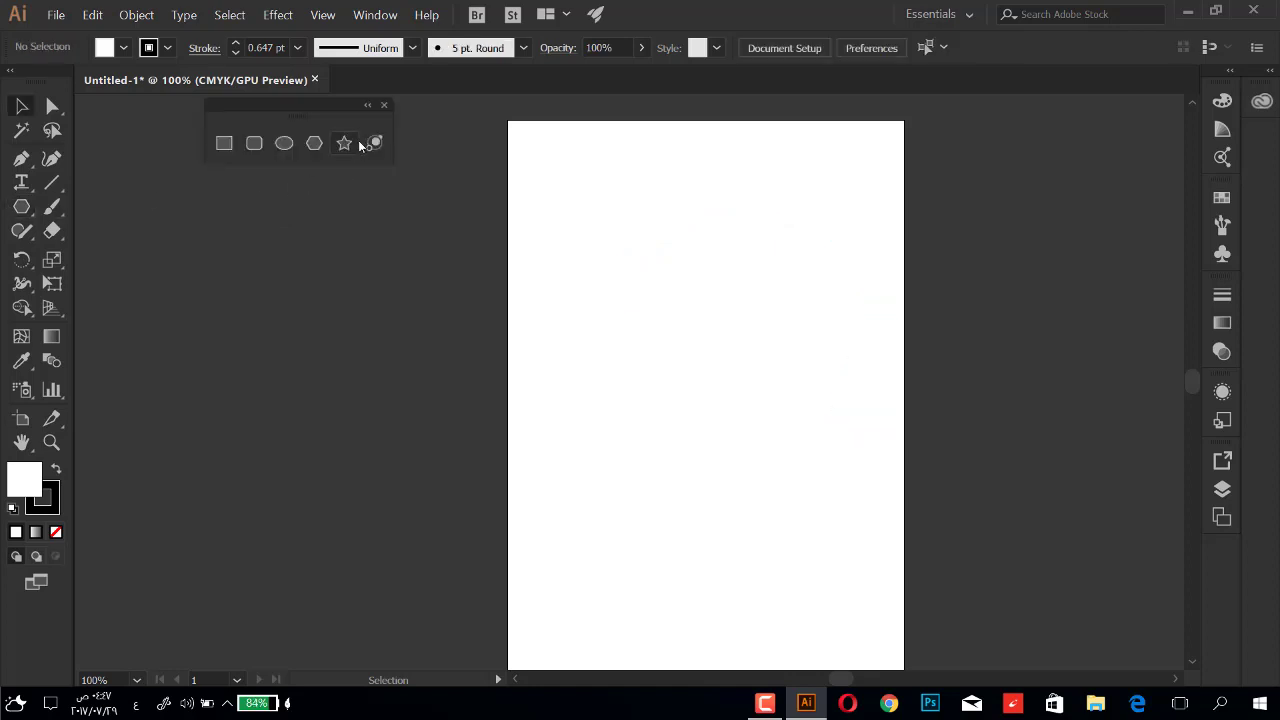
- Start a star in the upper right, sizing it and cutting its points to five
{"action": "left_click", "coordinate": [344, 143]}
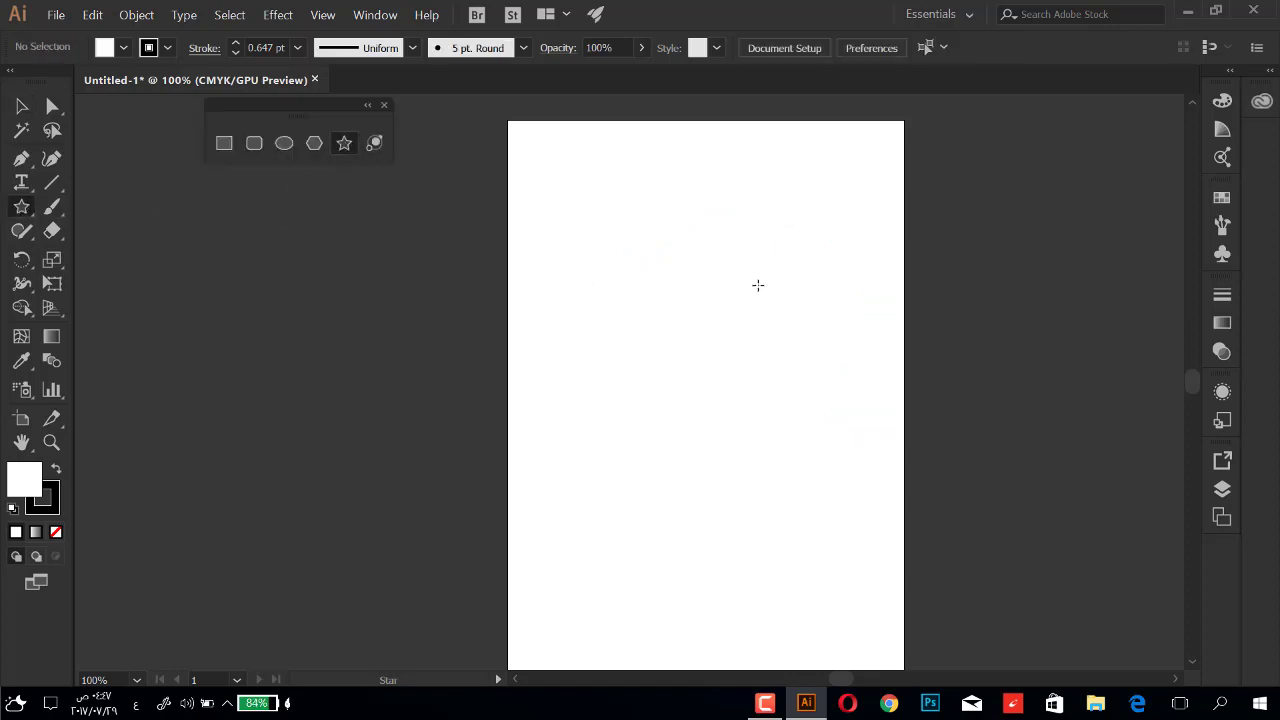
{"action": "left_click_drag", "start_coordinate": [758, 285], "coordinate": [697, 325]}
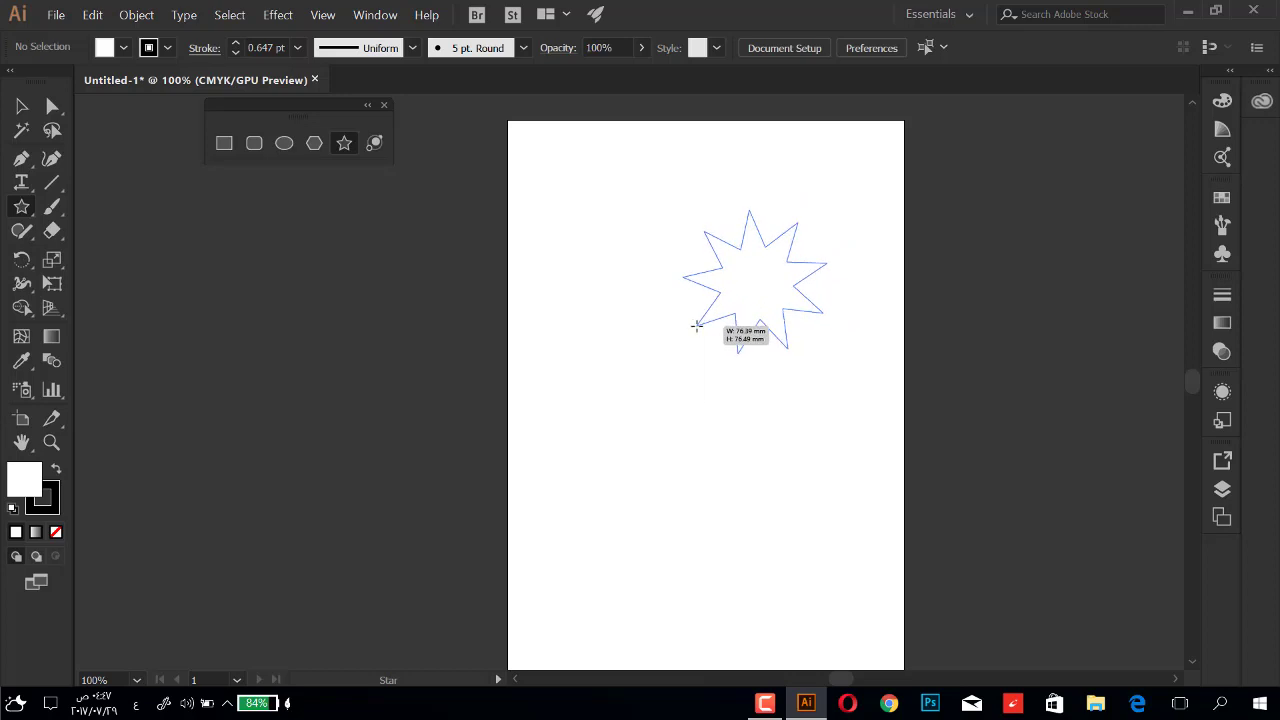
{"action": "key", "text": "Down"}
{"action": "key", "text": "Down"}
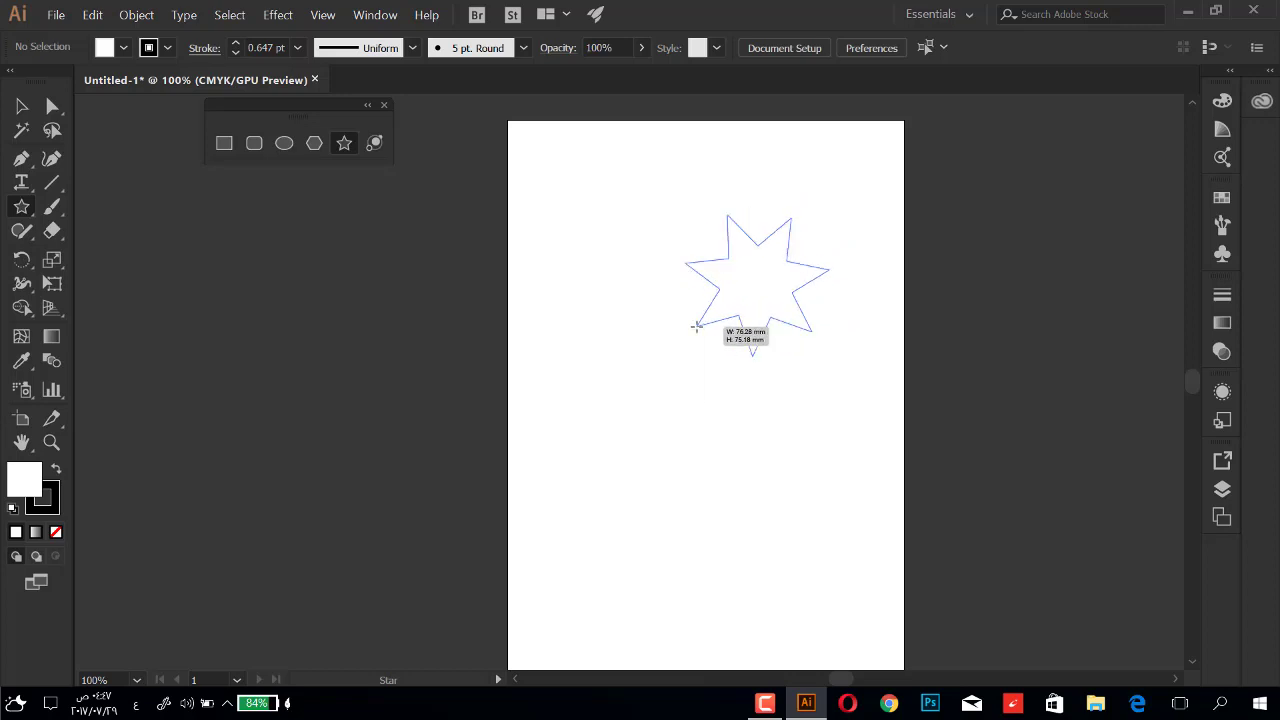
{"action": "key", "text": "Down"}
{"action": "mouse_move", "coordinate": [697, 325]}
{"action": "left_mouse_down"}
{"action": "mouse_move", "coordinate": [703, 392]}
{"action": "mouse_move", "coordinate": [697, 376]}
{"action": "left_mouse_up"}
{"action": "key", "text": "Down"}
- Settle the star at eight points and shrink it to its final size
{"action": "key", "text": "Up"}
{"action": "key", "text": "Up"}
{"action": "key", "text": "Up"}
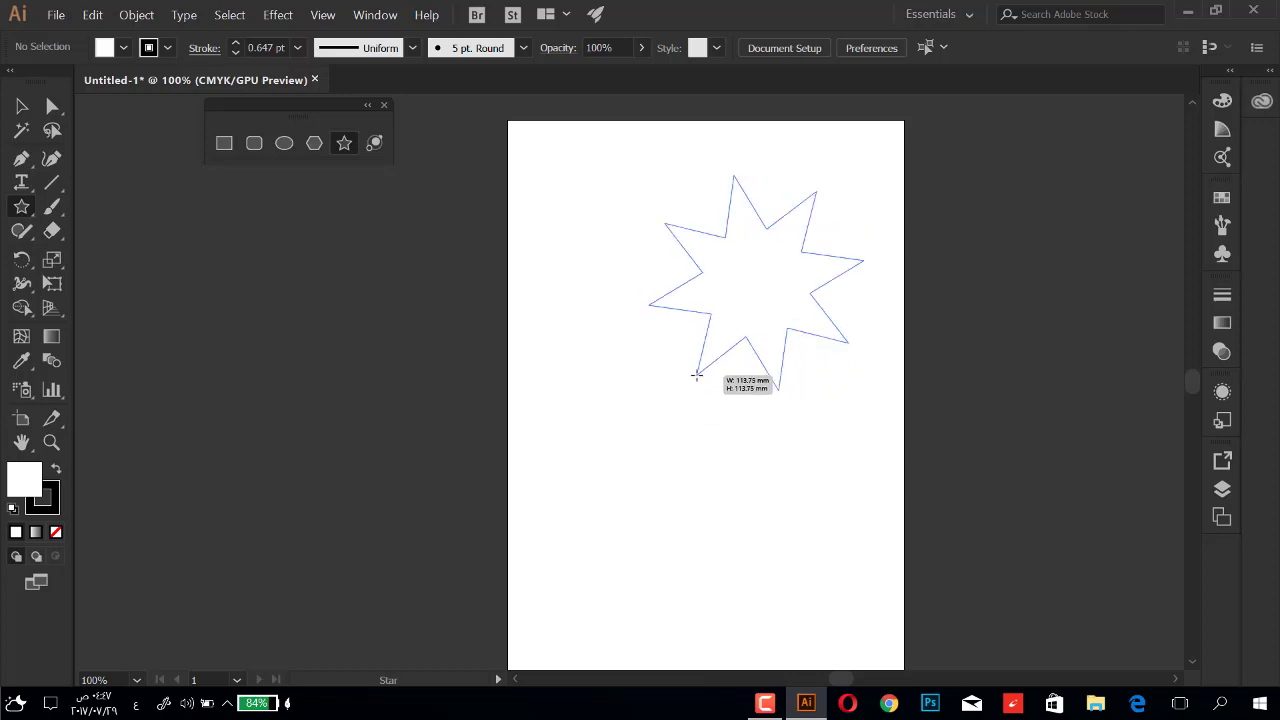
{"action": "key", "text": "Down"}
{"action": "key", "text": "Down"}
{"action": "key", "text": "Down"}
{"action": "key", "text": "Up"}
{"action": "key", "text": "Up"}
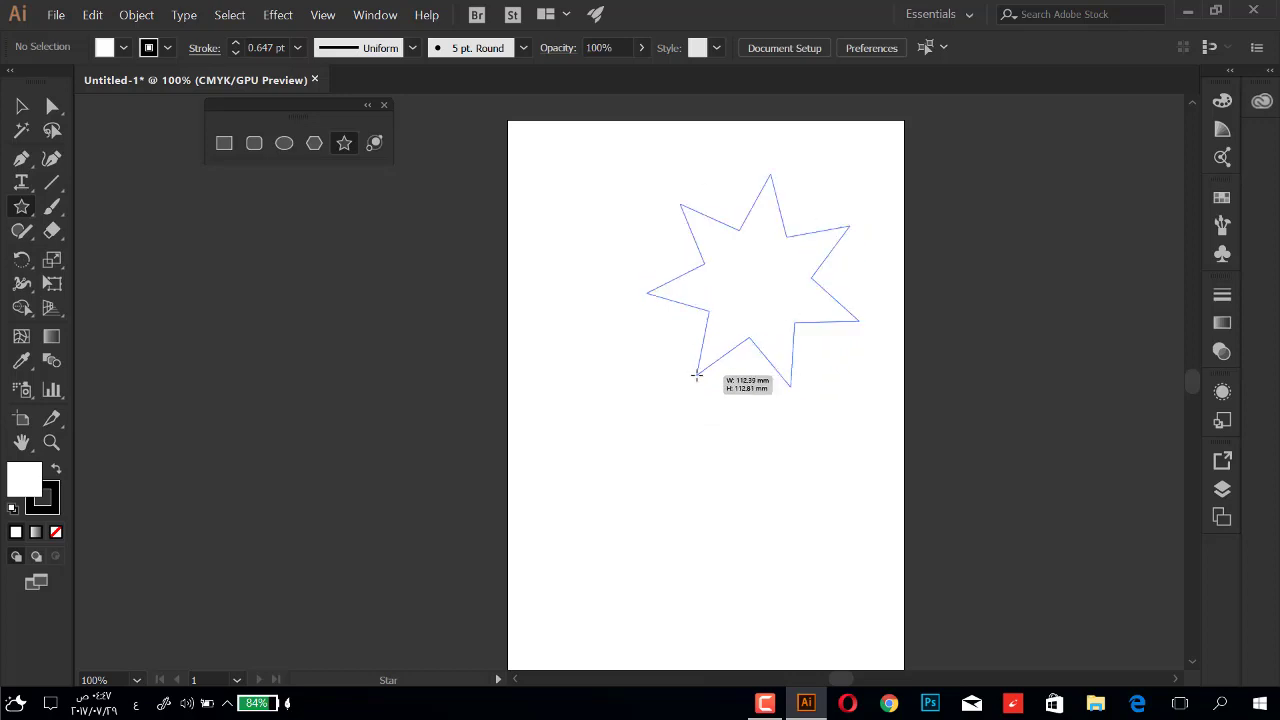
{"action": "mouse_move", "coordinate": [697, 376]}
{"action": "left_mouse_down"}
{"action": "mouse_move", "coordinate": [620, 423]}
{"action": "mouse_move", "coordinate": [667, 390]}
{"action": "left_mouse_up"}
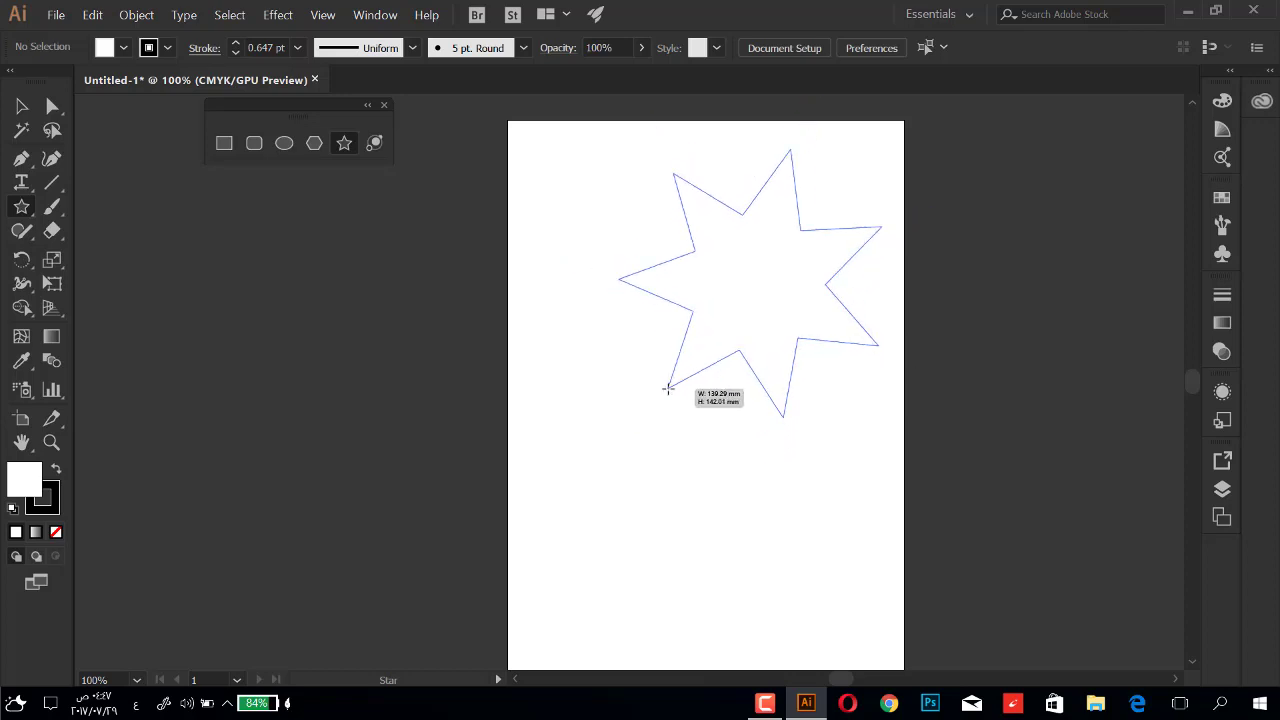
{"action": "key", "text": "Down"}
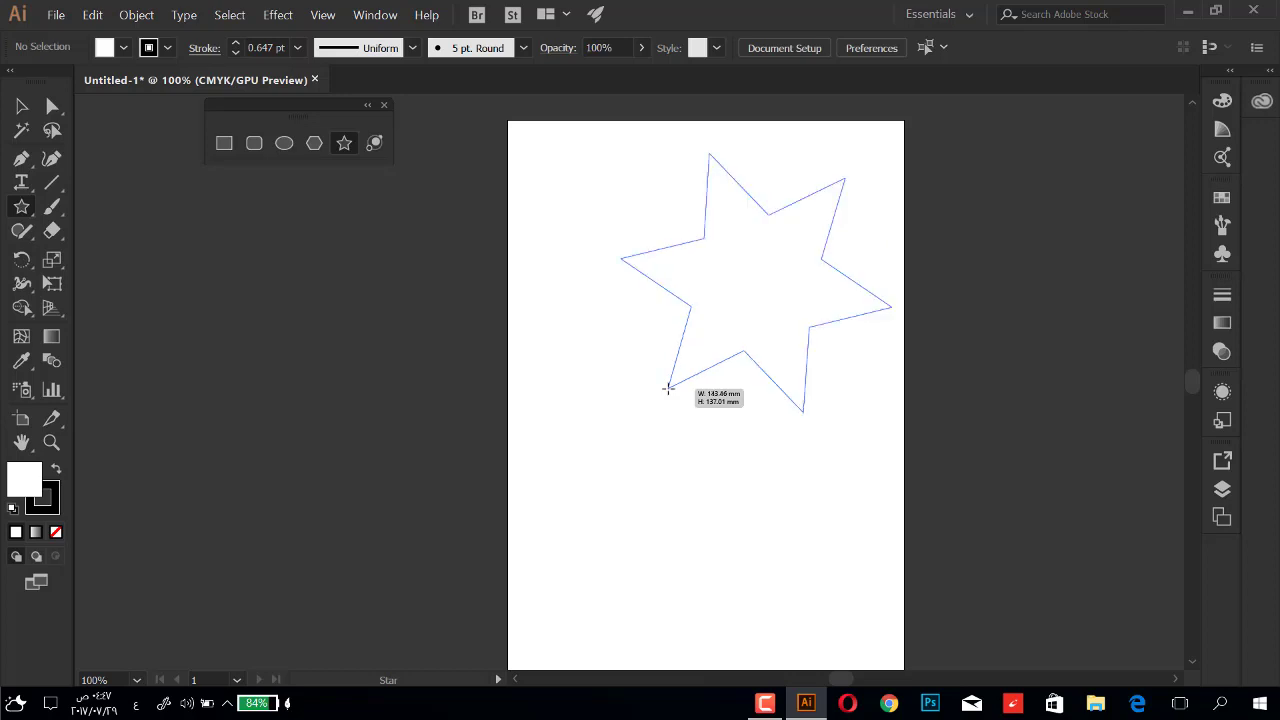
{"action": "key", "text": "Up"}
{"action": "key", "text": "Up"}
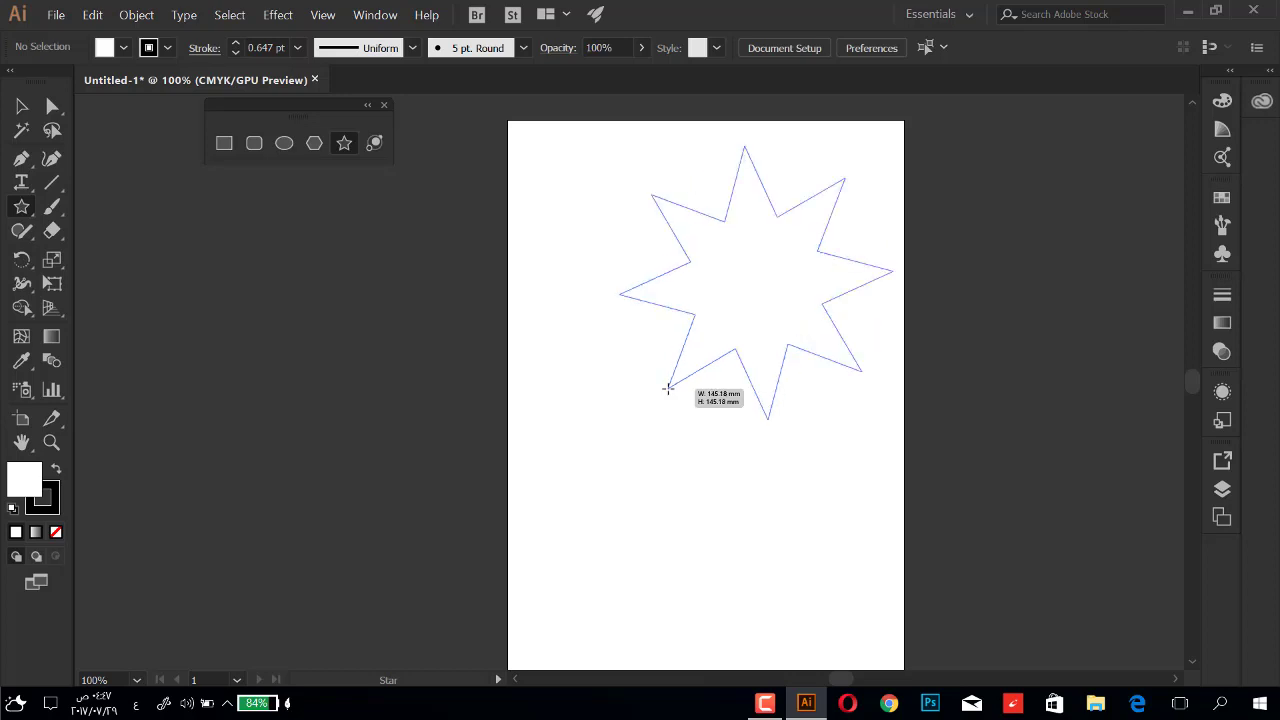
{"action": "mouse_move", "coordinate": [668, 385]}
{"action": "left_mouse_down"}
{"action": "mouse_move", "coordinate": [681, 346]}
{"action": "mouse_move", "coordinate": [668, 367]}
{"action": "left_mouse_up"}
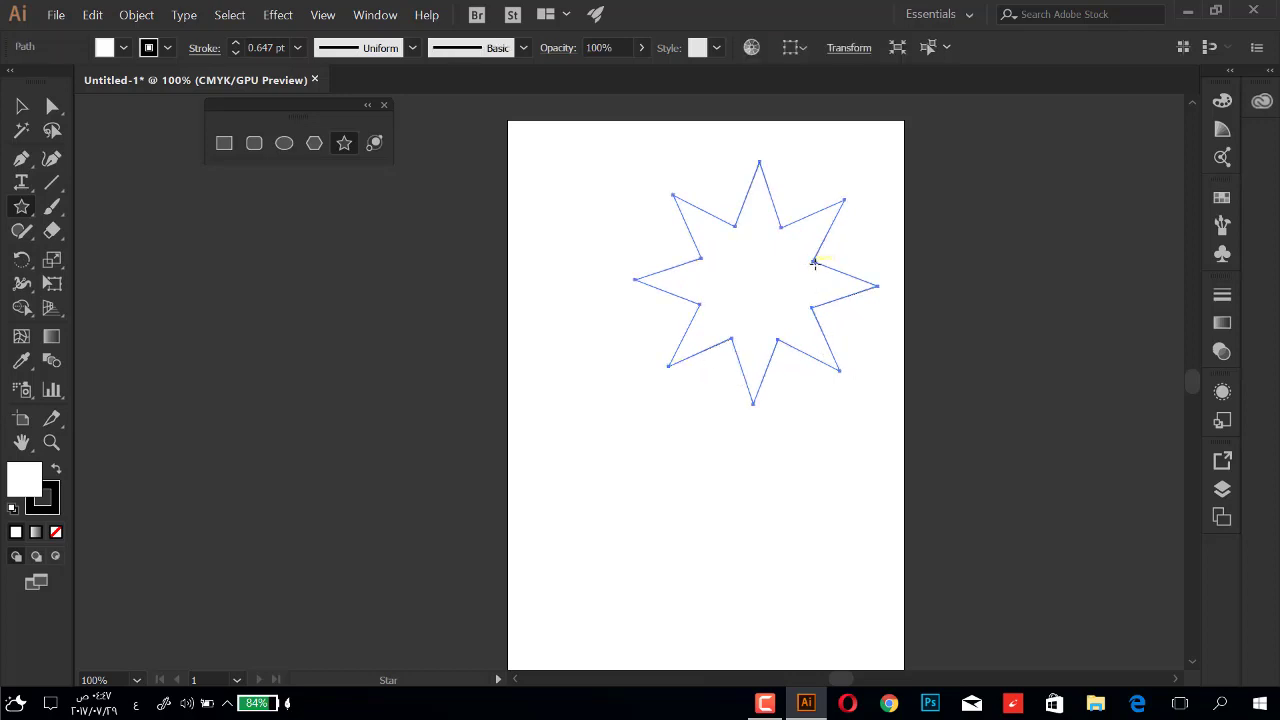
- Draw small test stars and remove them, leaving only the large star
{"action": "left_click_drag", "start_coordinate": [812, 262], "coordinate": [813, 280]}
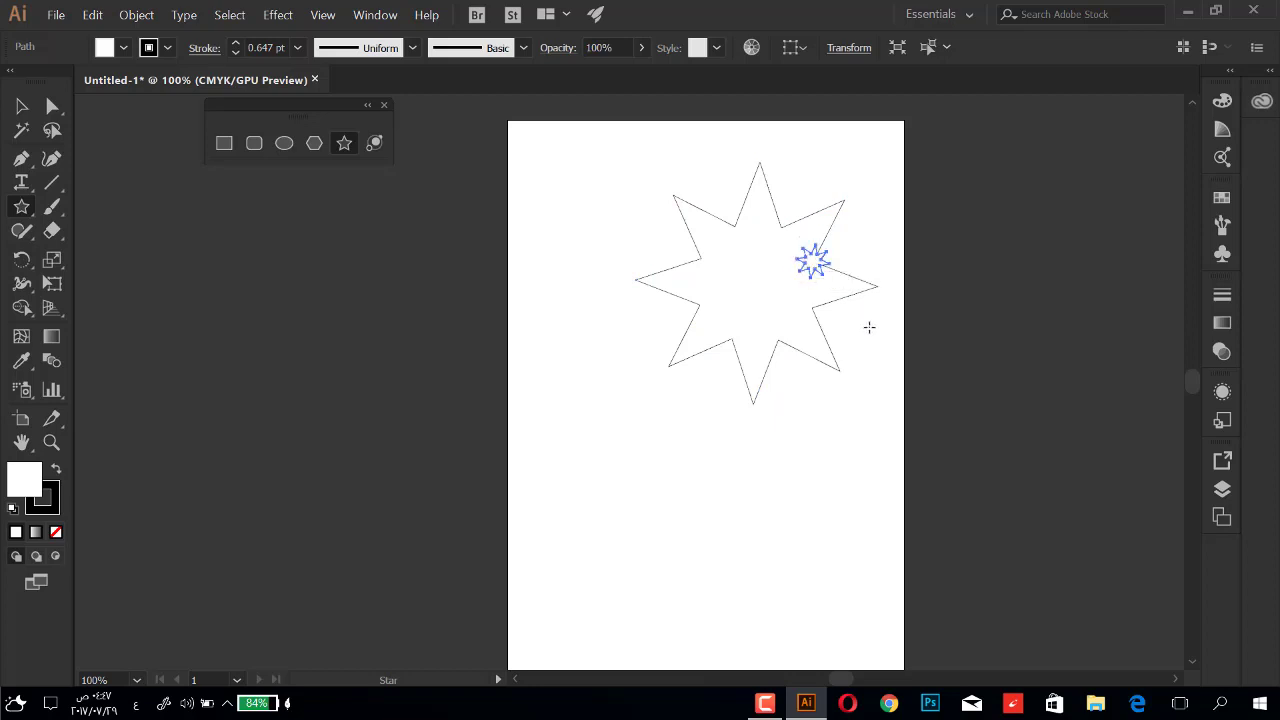
{"action": "key", "text": "ctrl+z"}
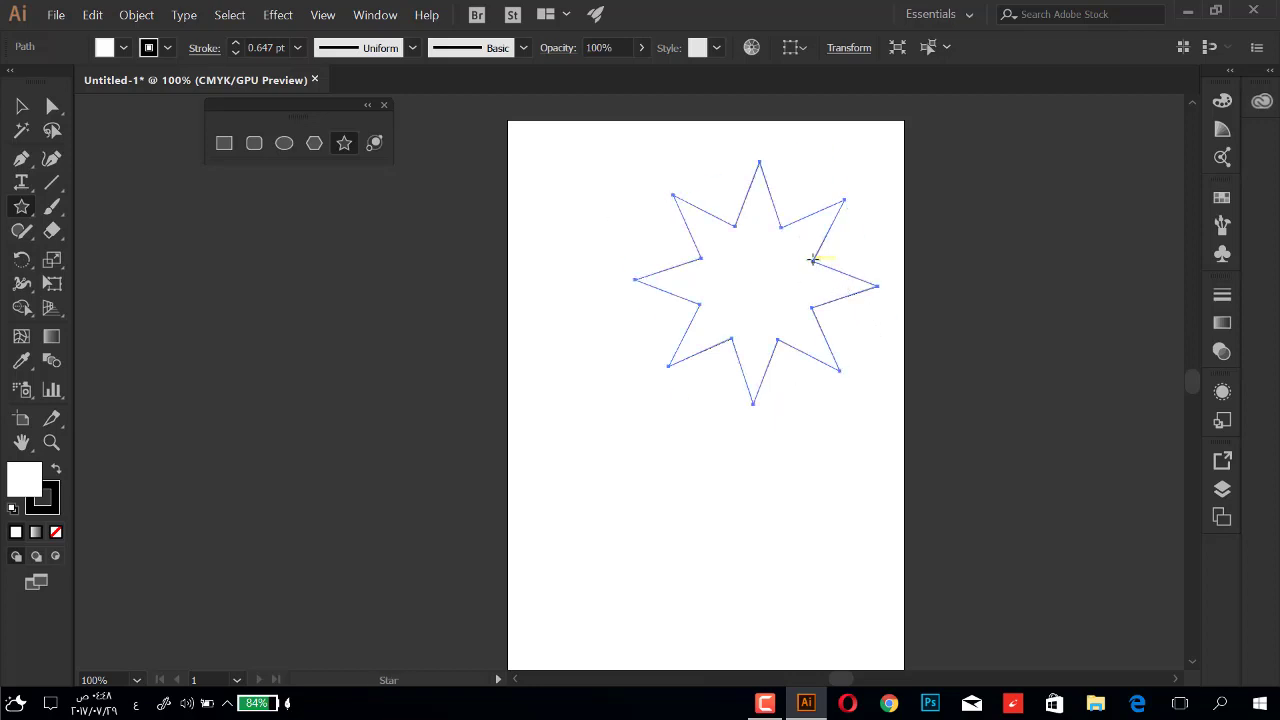
{"action": "left_click_drag", "start_coordinate": [812, 260], "coordinate": [846, 278]}
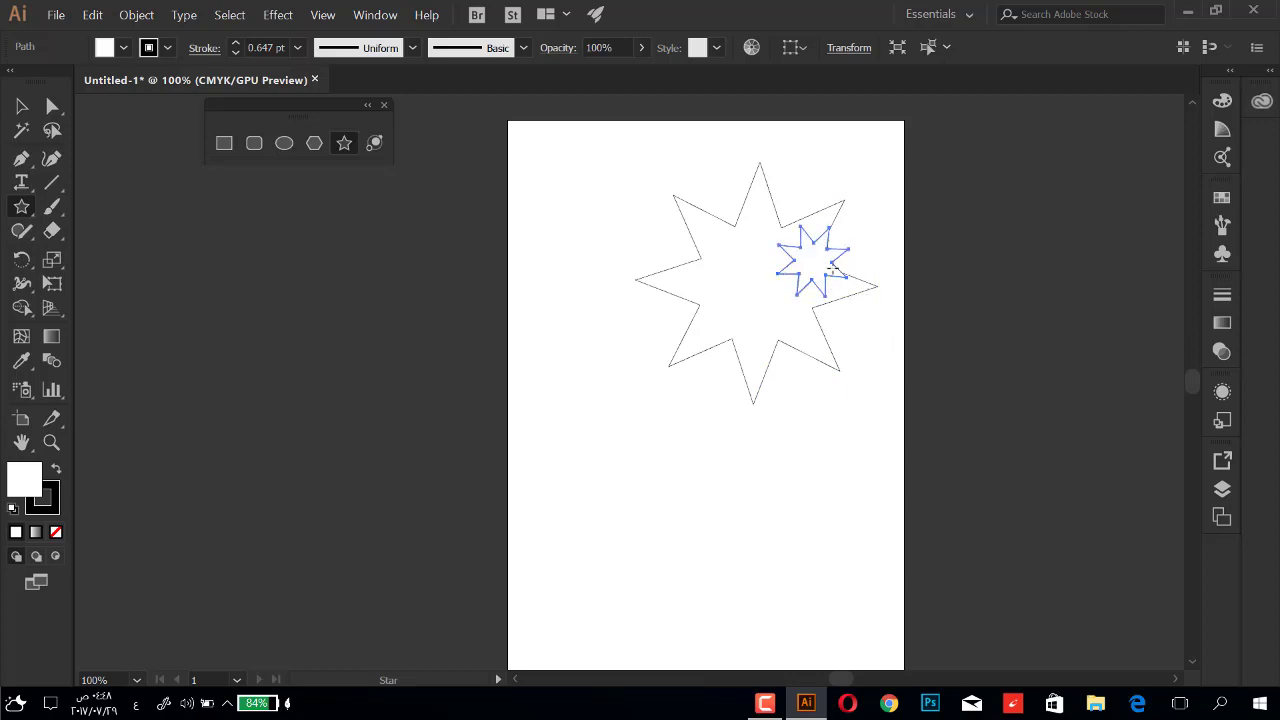
{"action": "left_click_drag", "start_coordinate": [808, 269], "coordinate": [646, 380]}
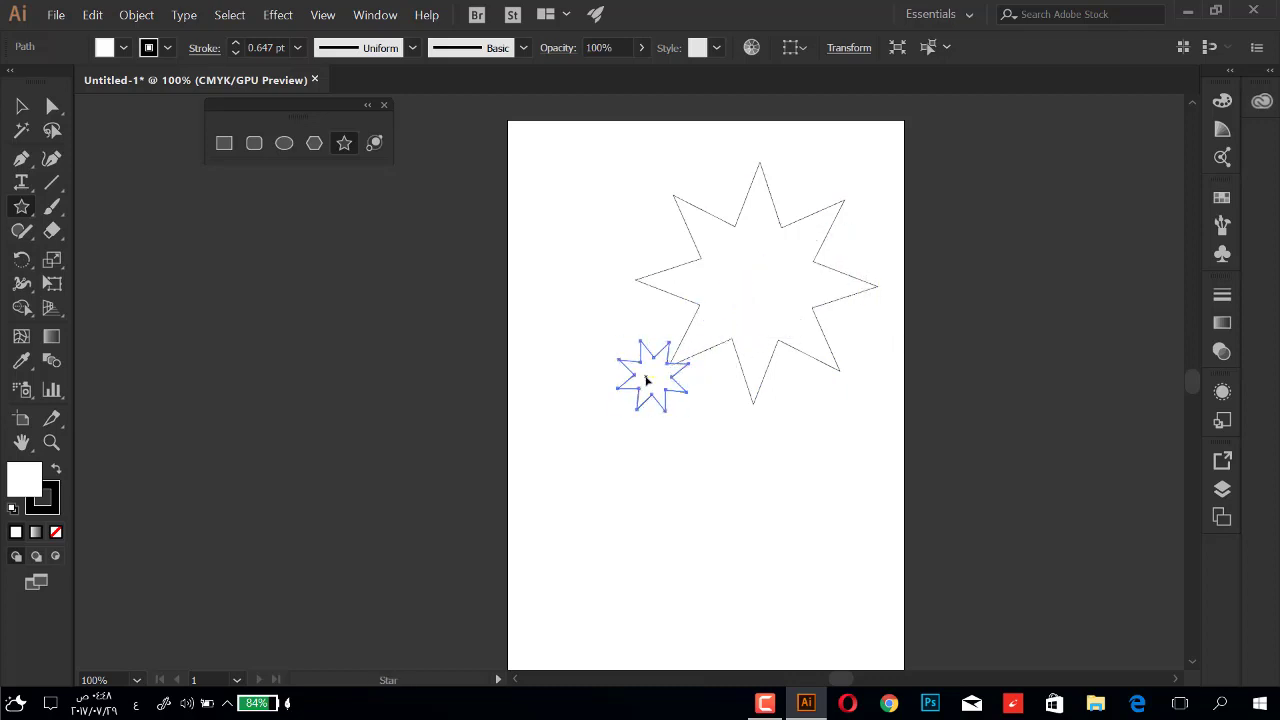
{"action": "key", "text": "Delete"}
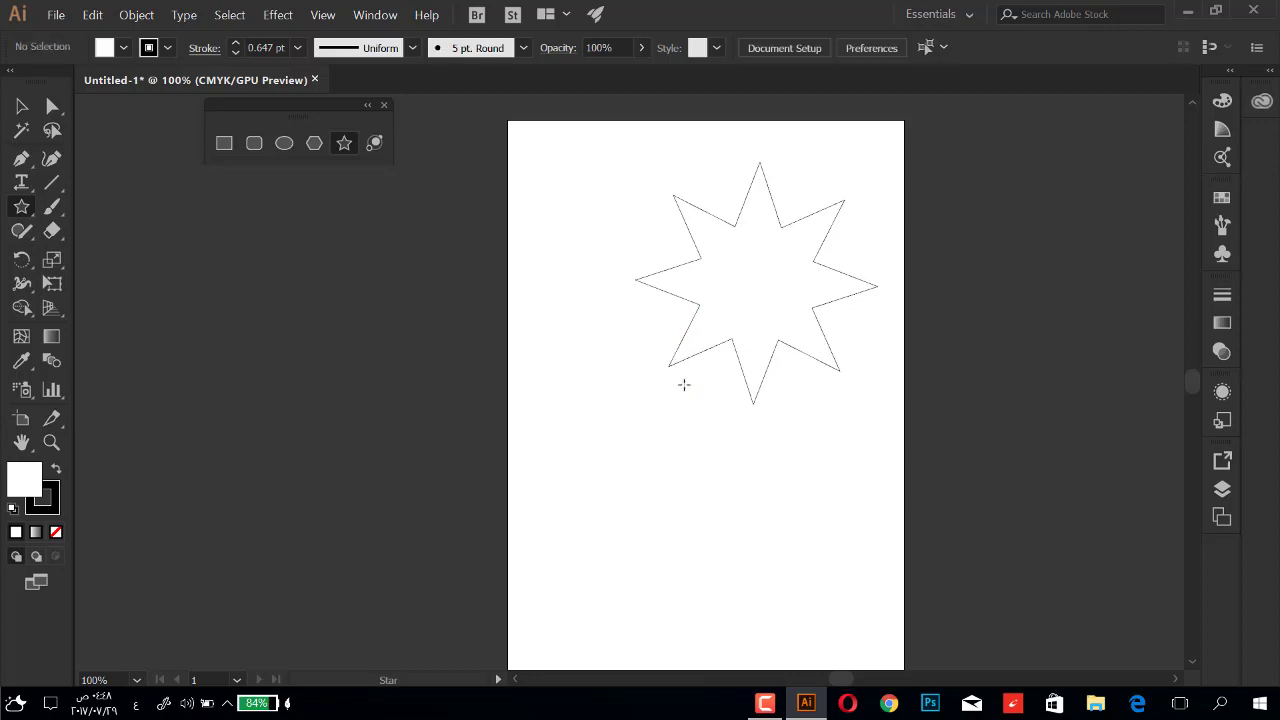
- Nudge the large eight-pointed star slightly left and down
{"action": "left_click", "coordinate": [788, 289], "text": "ctrl"}
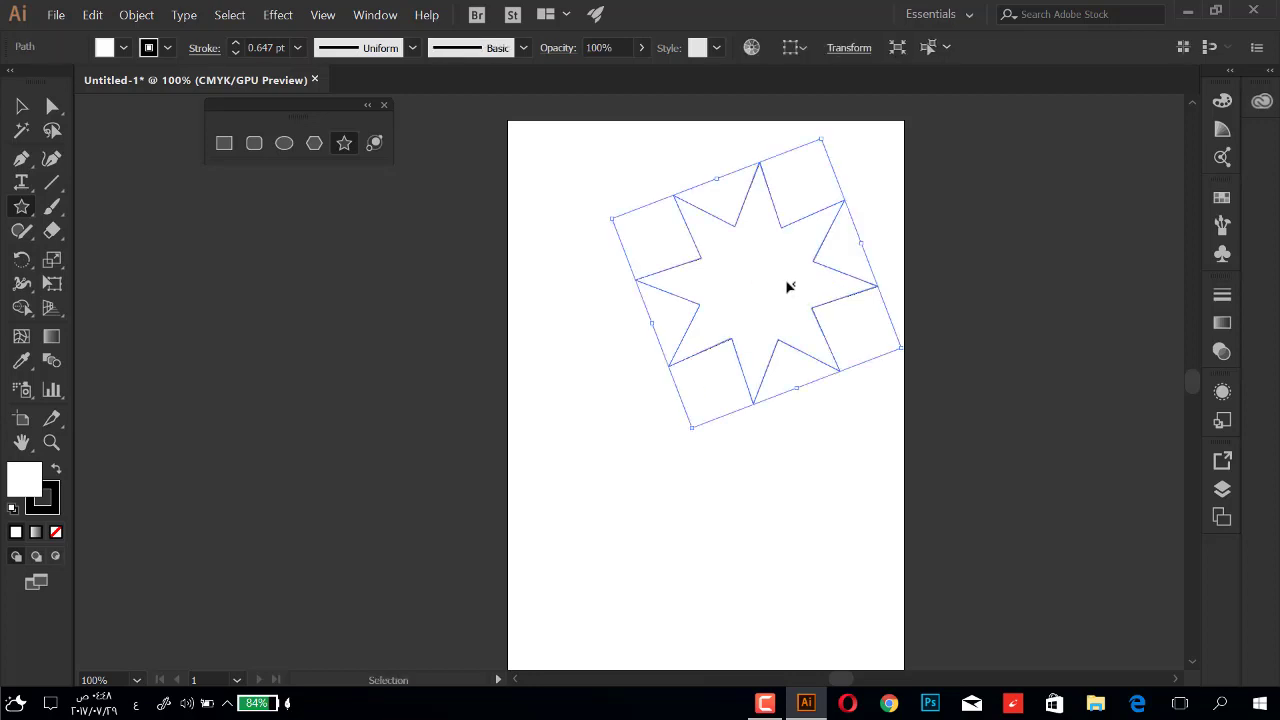
{"action": "key", "text": "ctrl"}
{"action": "left_click_drag", "start_coordinate": [812, 263], "coordinate": [799, 277]}
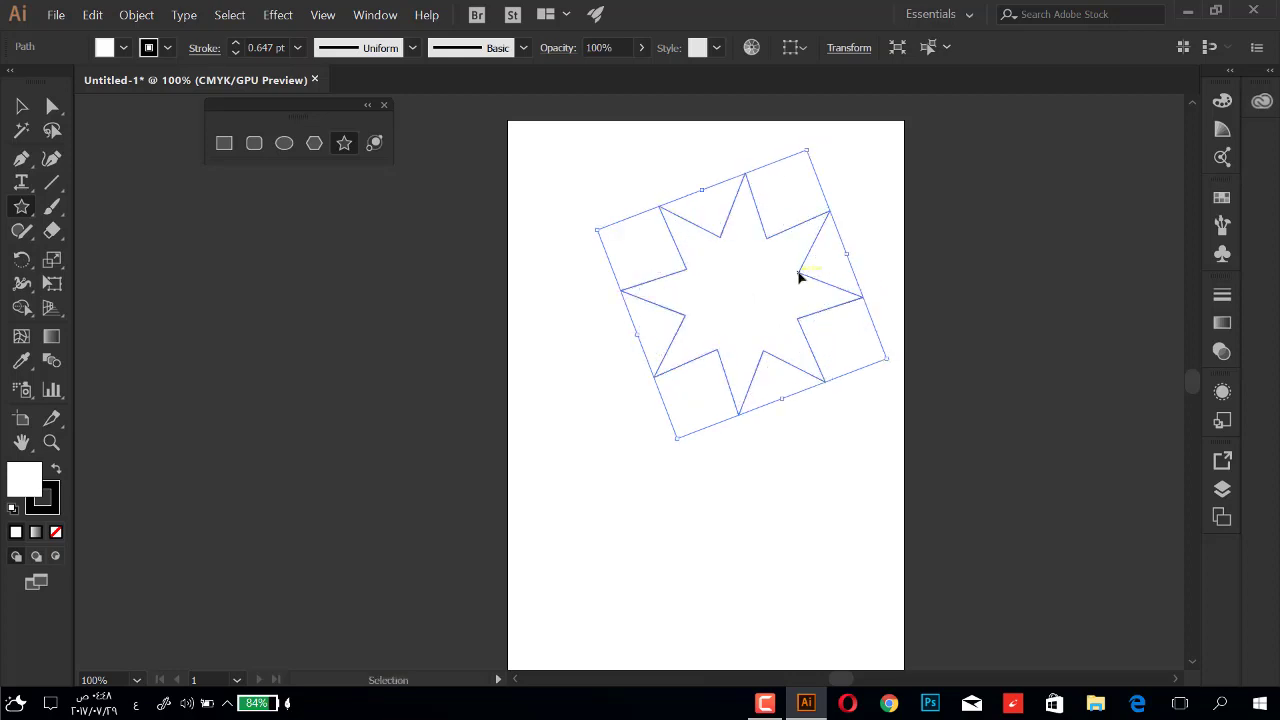
{"action": "left_click", "coordinate": [799, 277]}
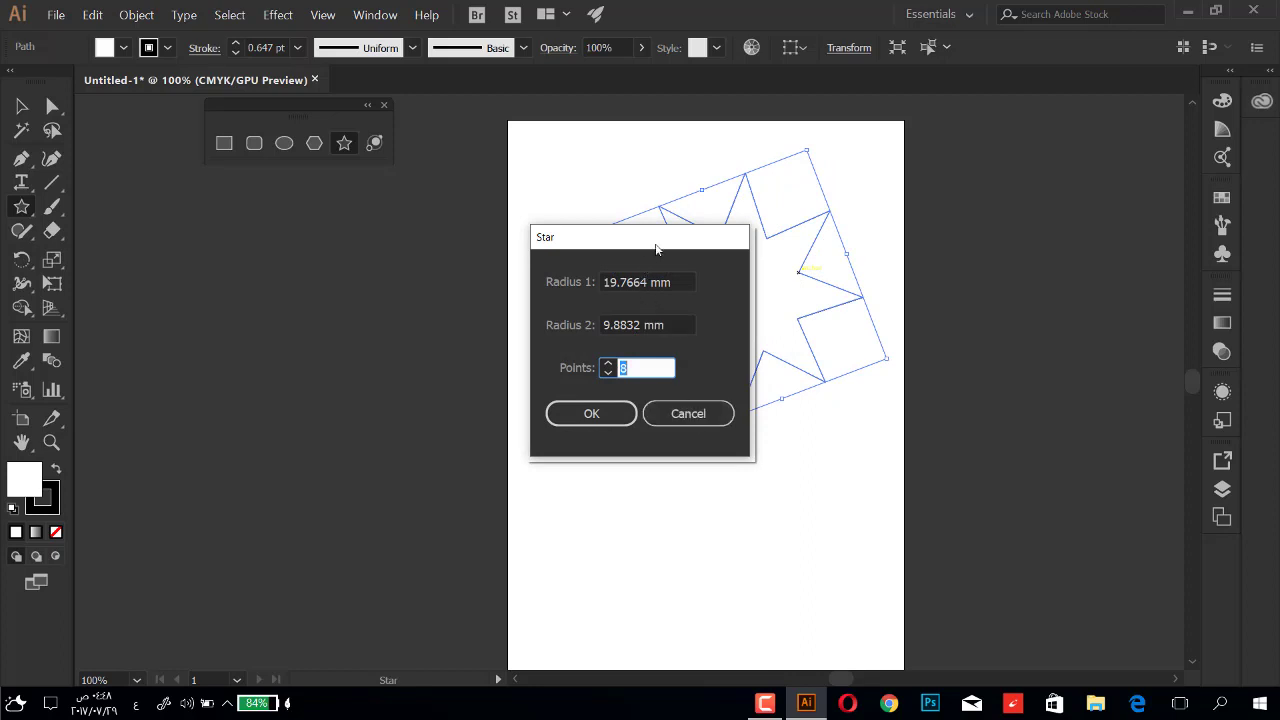
- Create a 10-point star from the Star dialog, delete it, and reselect the large star
{"action": "left_click_drag", "start_coordinate": [657, 248], "coordinate": [1024, 307]}
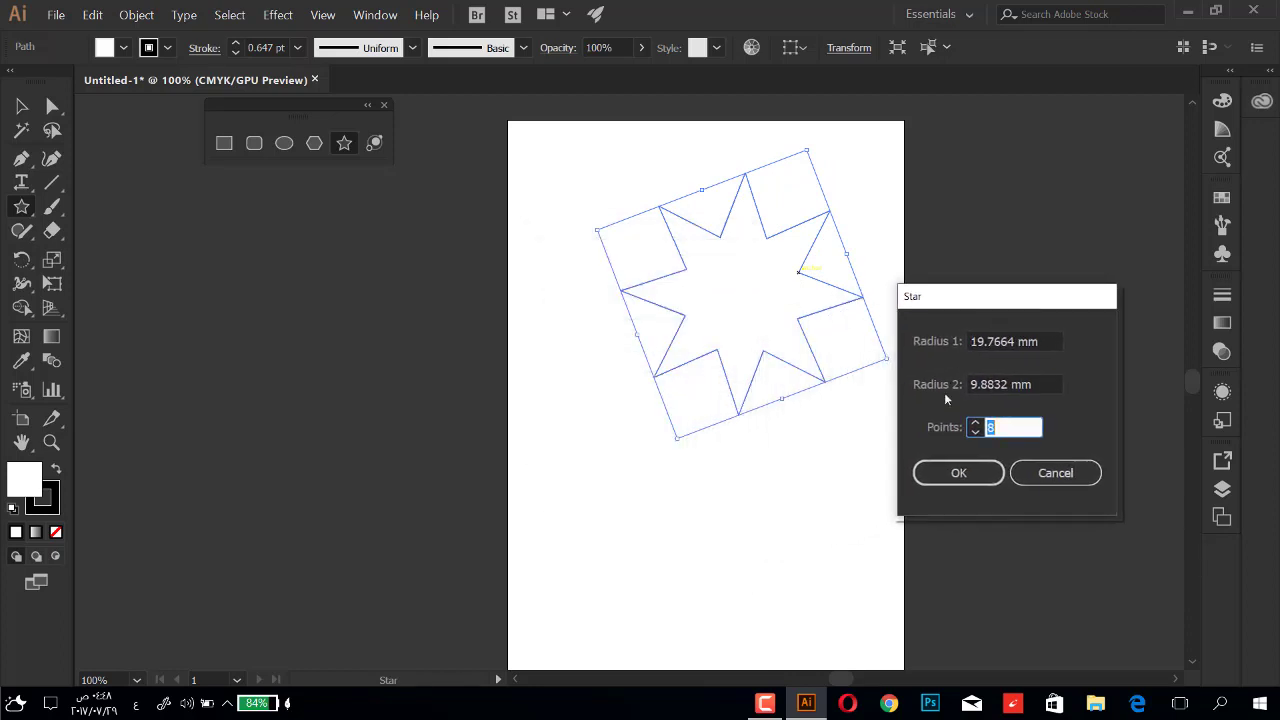
{"action": "left_click", "coordinate": [1030, 385]}
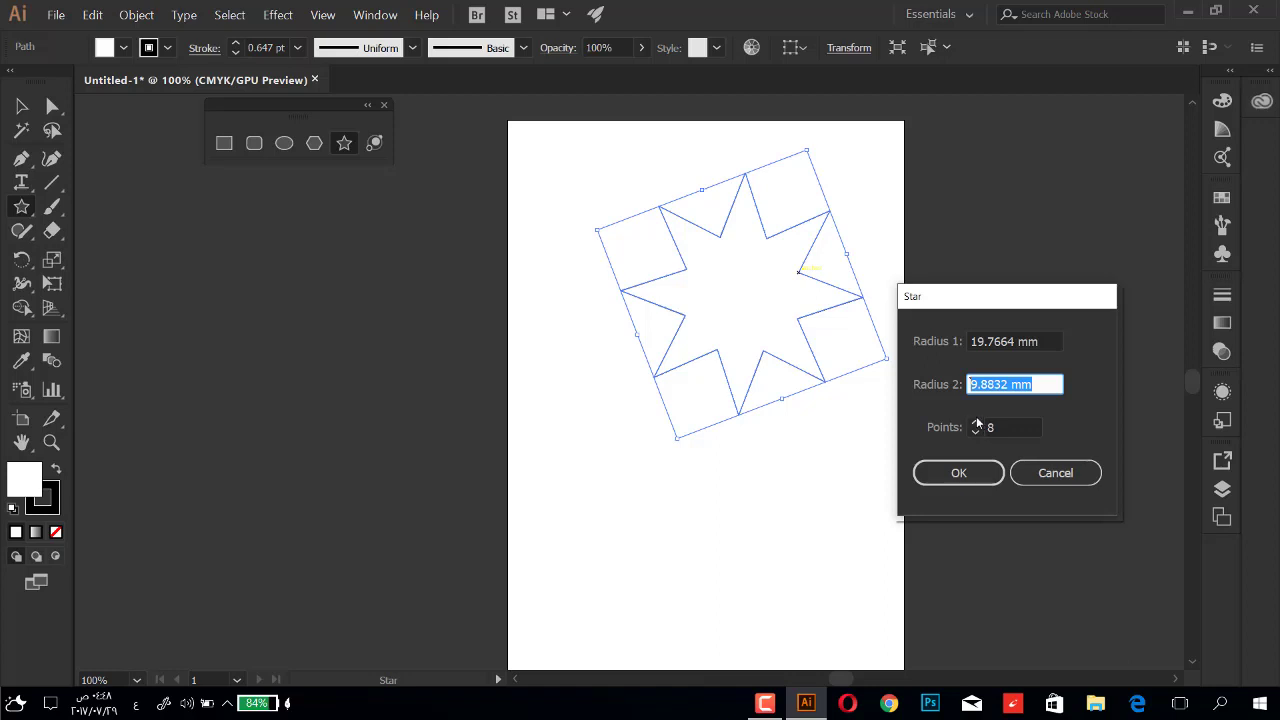
{"action": "key", "text": "Tab"}
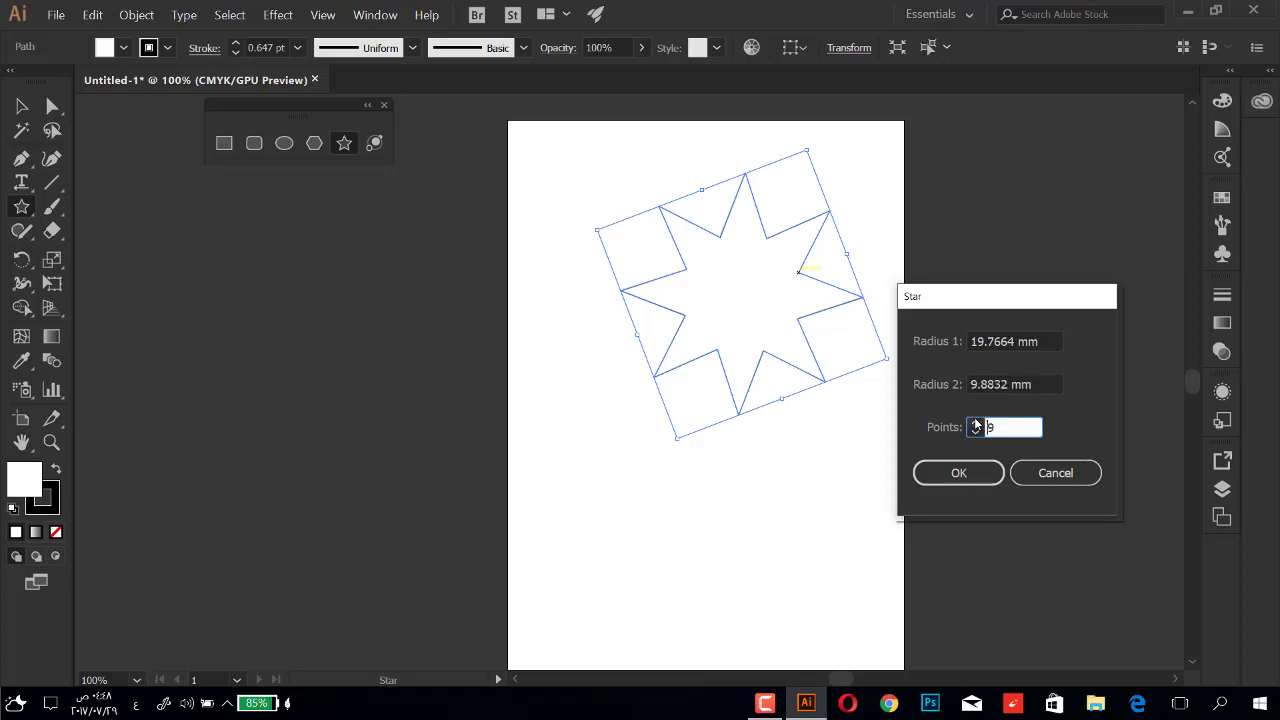
{"action": "type", "text": "10"}
{"action": "left_click", "coordinate": [970, 473]}
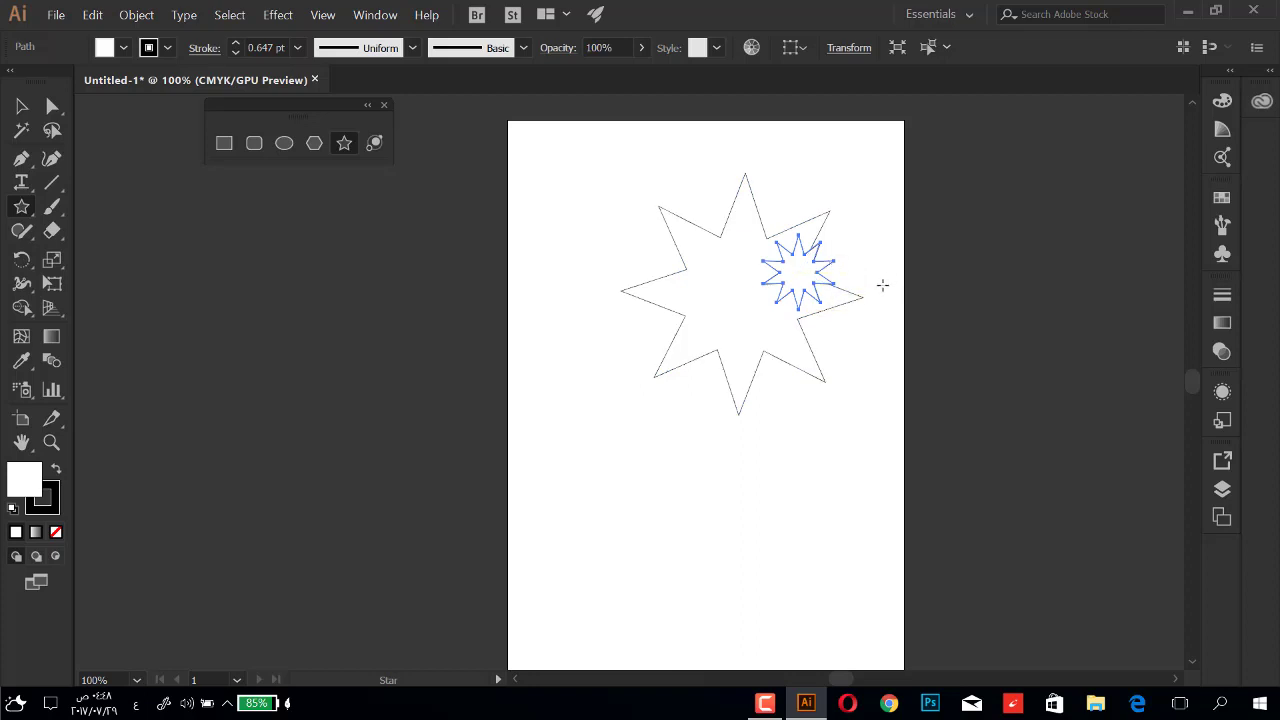
{"action": "key", "text": "Delete"}
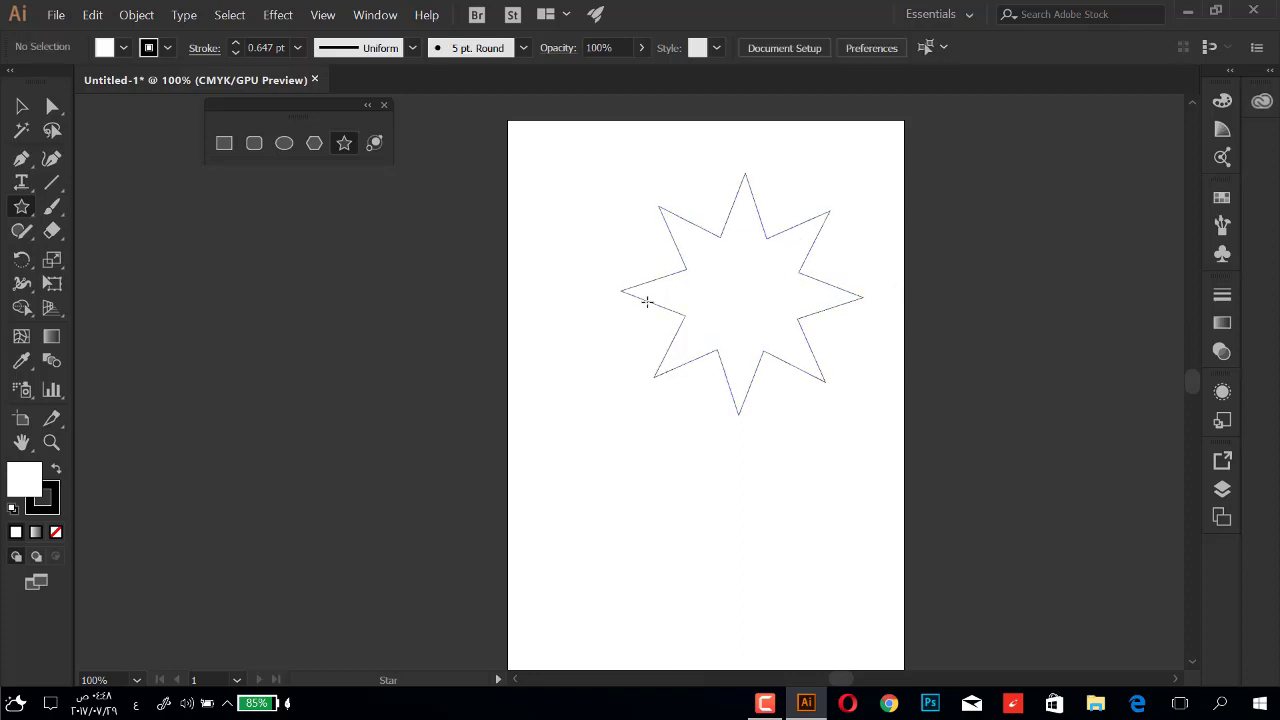
{"action": "left_click", "coordinate": [712, 305], "text": "ctrl"}
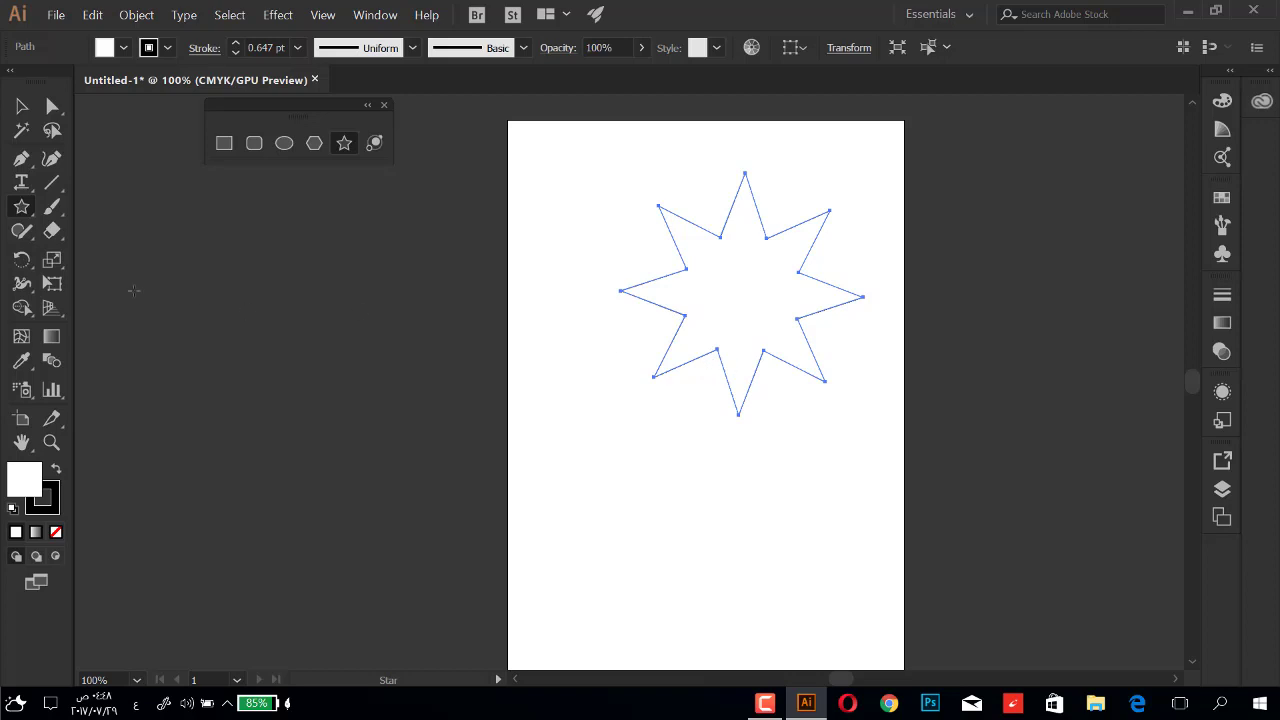
- Delete the eight-pointed star and pick the Flare tool from the shapes panel
{"action": "key", "text": "a"}
{"action": "left_click", "coordinate": [660, 240]}
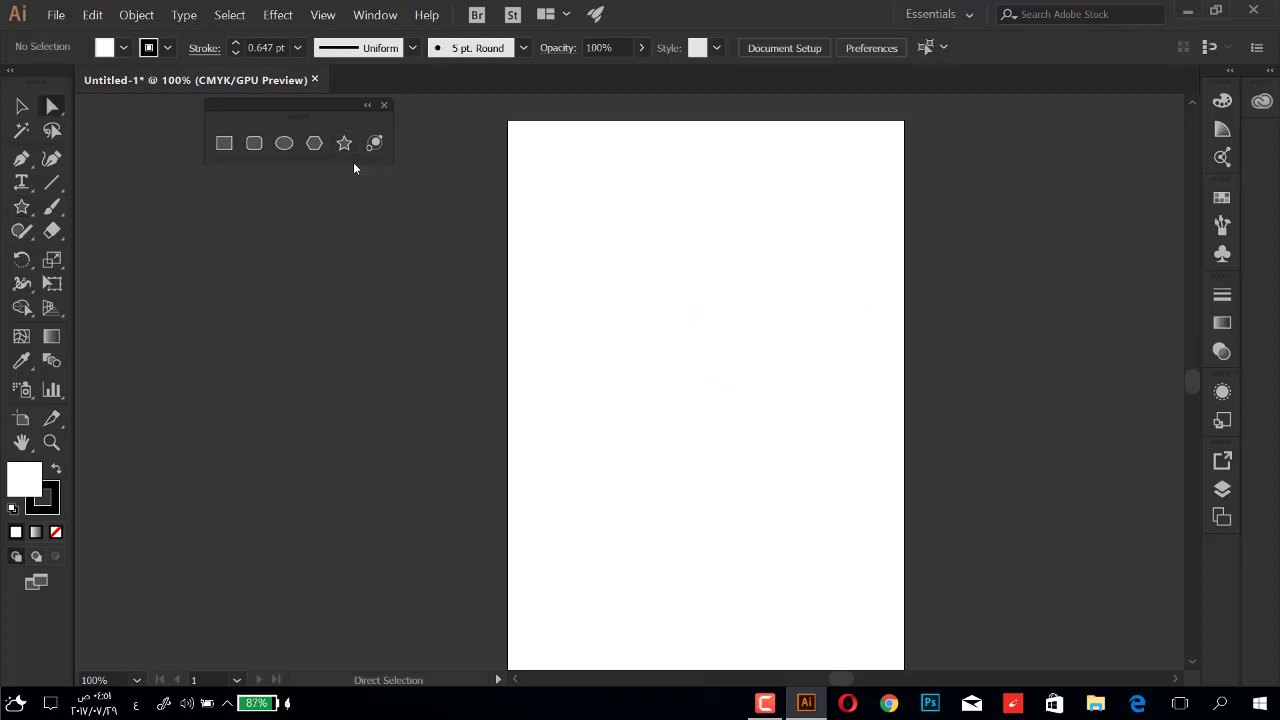
{"action": "left_click", "coordinate": [344, 145]}
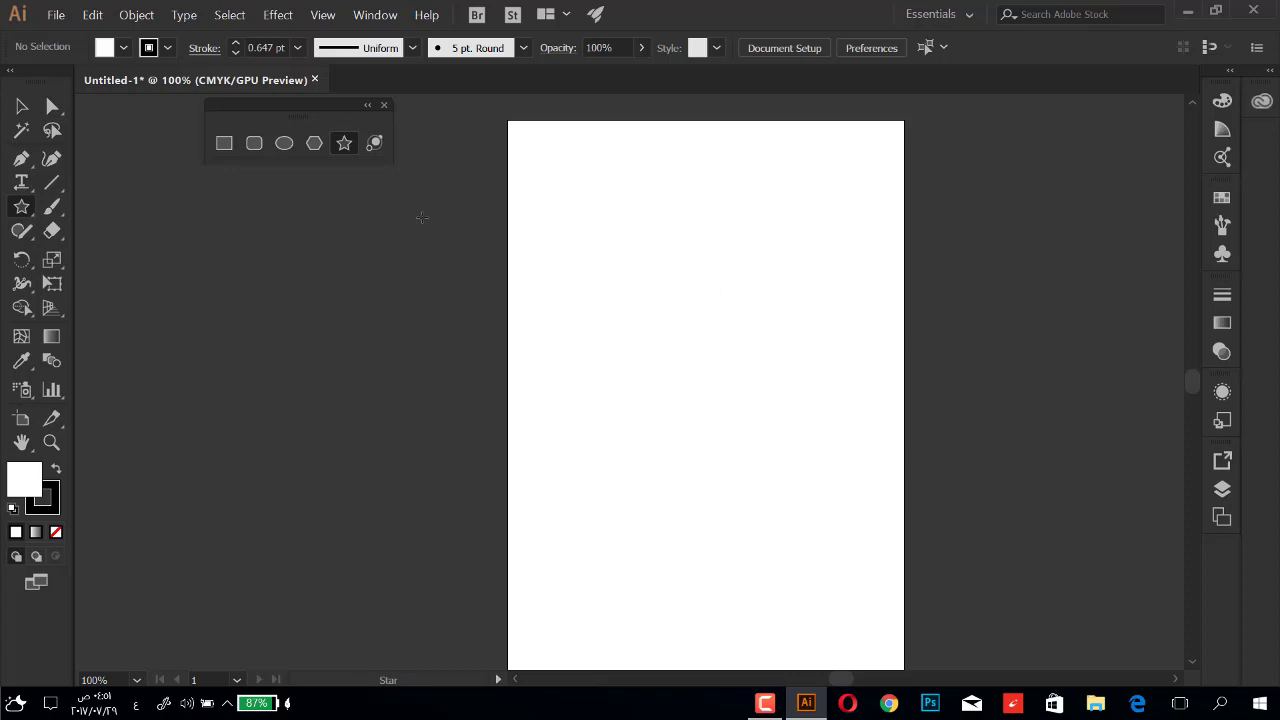
{"action": "left_click", "coordinate": [375, 146]}
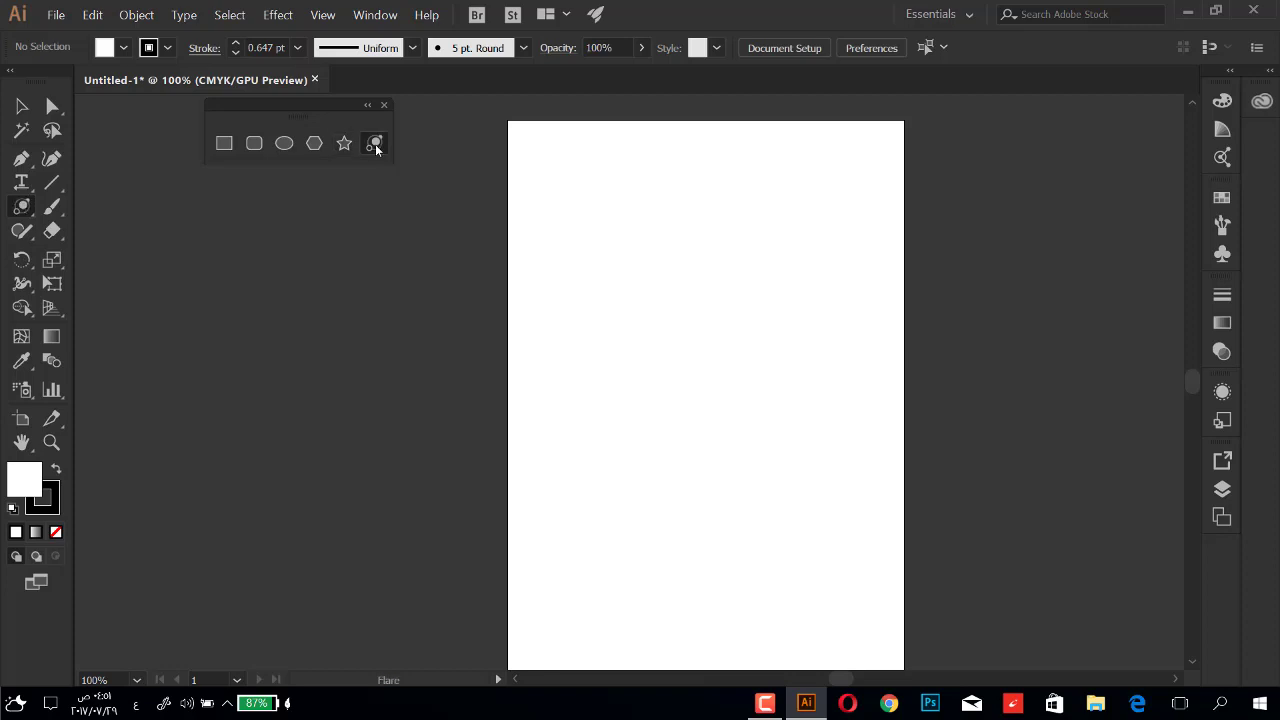
{"action": "double_click", "coordinate": [375, 146]}
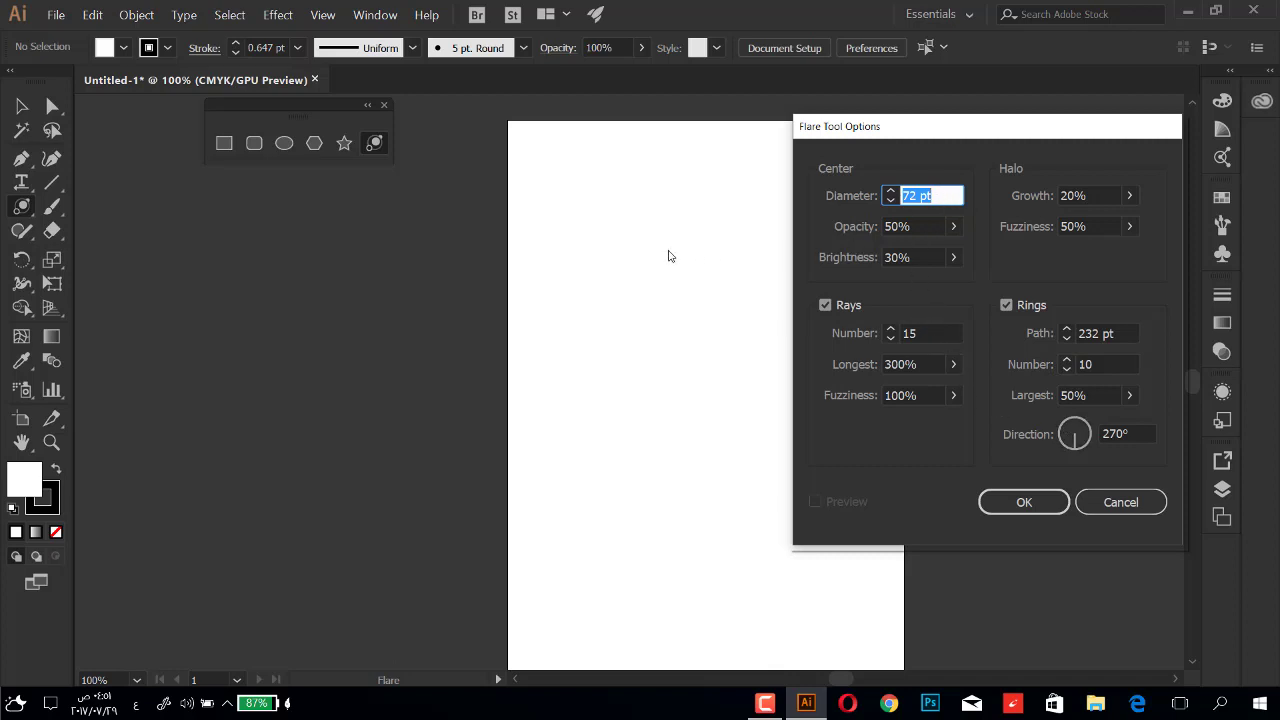
{"action": "left_click", "coordinate": [1121, 502]}
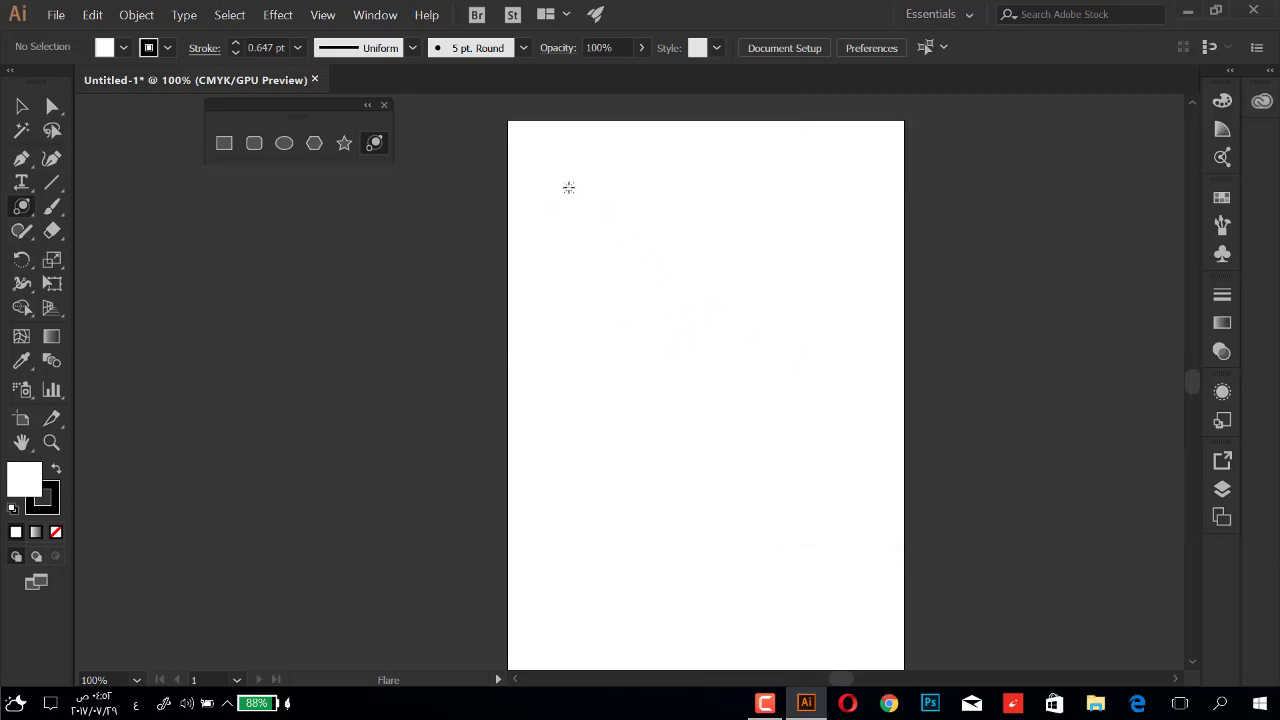
- Place the flare burst near the top-left with more rays, trailing the ring path to lower right
{"action": "mouse_move", "coordinate": [560, 177]}
{"action": "left_mouse_down"}
{"action": "mouse_move", "coordinate": [580, 212]}
{"action": "mouse_move", "coordinate": [565, 236]}
{"action": "left_mouse_up"}
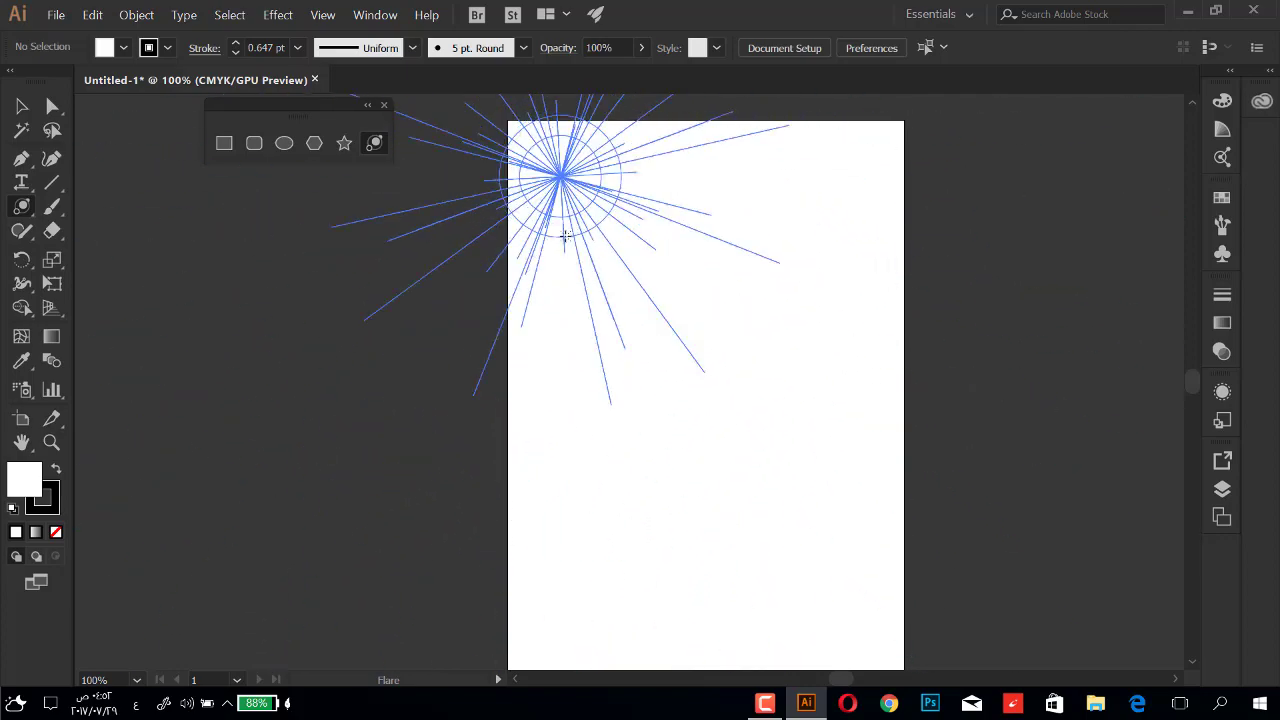
{"action": "left_click_drag", "start_coordinate": [565, 236], "coordinate": [570, 287]}
{"action": "key", "text": "Up"}
{"action": "key", "text": "Up"}
{"action": "key", "text": "Up"}
{"action": "key", "text": "Up"}
{"action": "key", "text": "Up"}
{"action": "key", "text": "Up"}
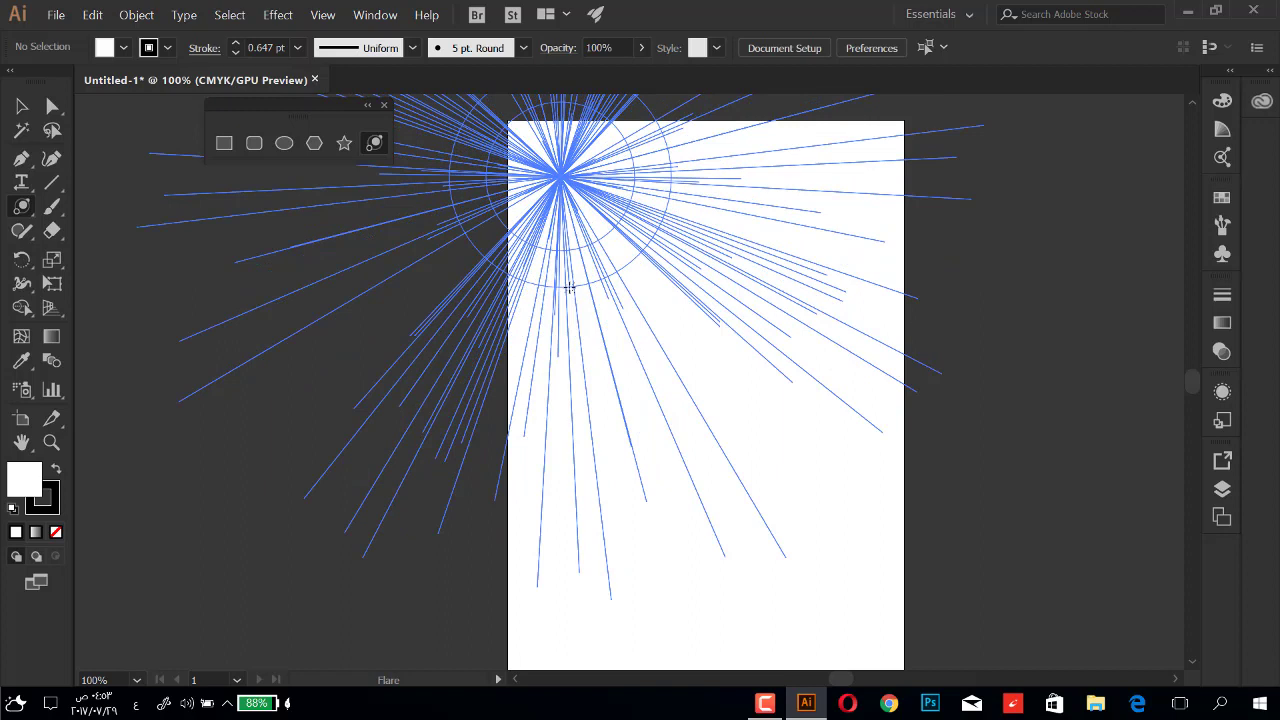
{"action": "left_click_drag", "start_coordinate": [569, 287], "coordinate": [569, 287]}
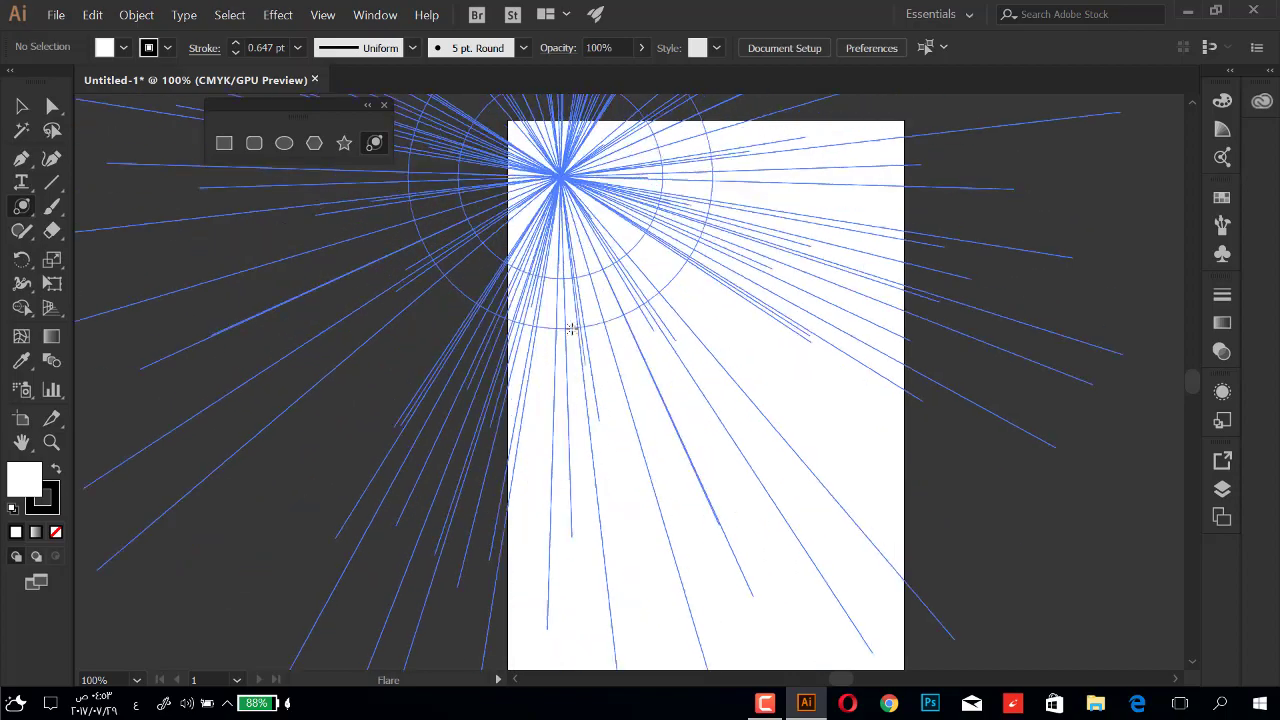
{"action": "mouse_move", "coordinate": [569, 287]}
{"action": "left_mouse_down"}
{"action": "mouse_move", "coordinate": [570, 256]}
{"action": "mouse_move", "coordinate": [631, 276]}
{"action": "left_mouse_up"}
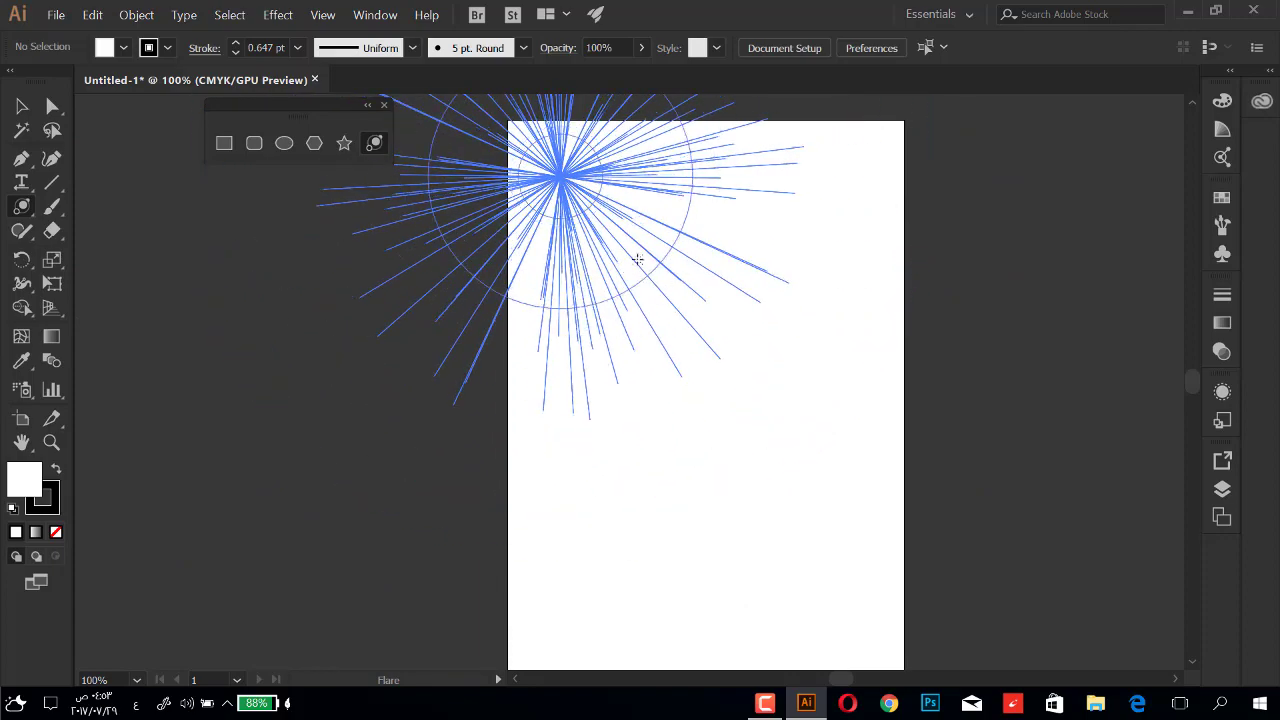
{"action": "mouse_move", "coordinate": [630, 277]}
{"action": "left_mouse_down"}
{"action": "mouse_move", "coordinate": [578, 208]}
{"action": "mouse_move", "coordinate": [773, 503]}
{"action": "mouse_move", "coordinate": [809, 593]}
{"action": "left_mouse_up"}
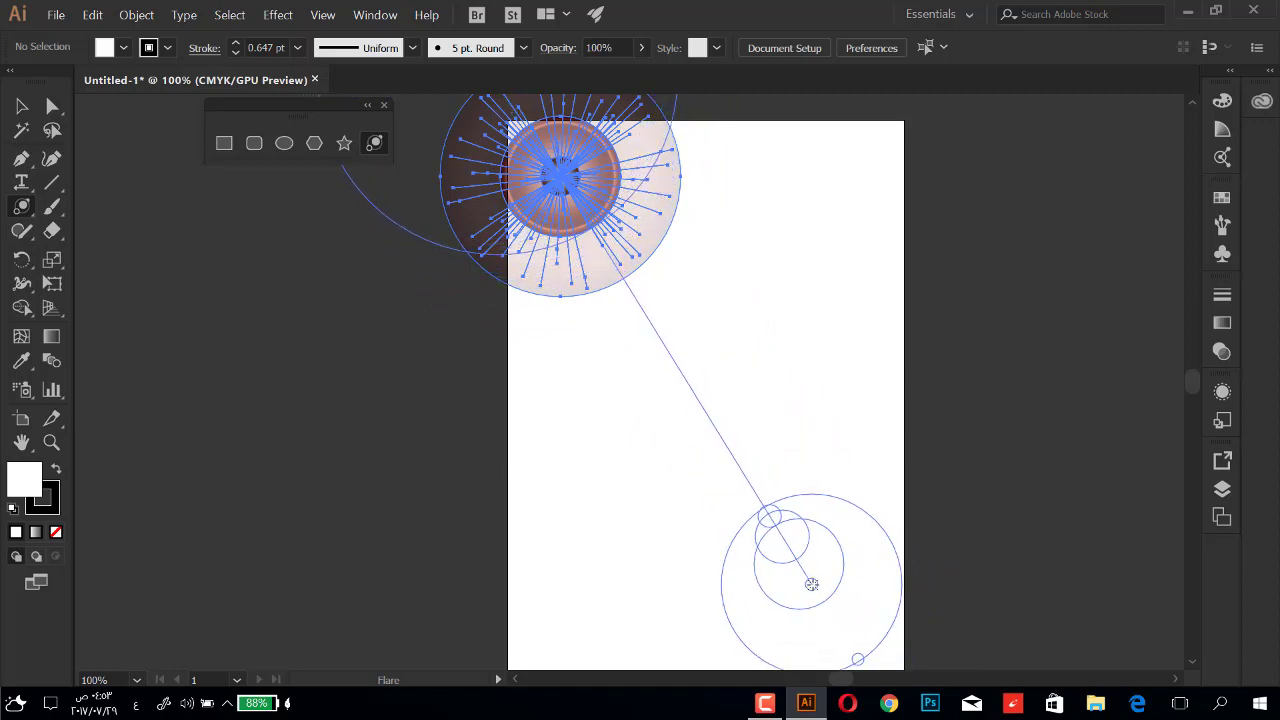
- Add rings along the flare path and place the flare's end at lower right
{"action": "left_click_drag", "start_coordinate": [809, 593], "coordinate": [813, 584]}
{"action": "key", "text": "Up"}
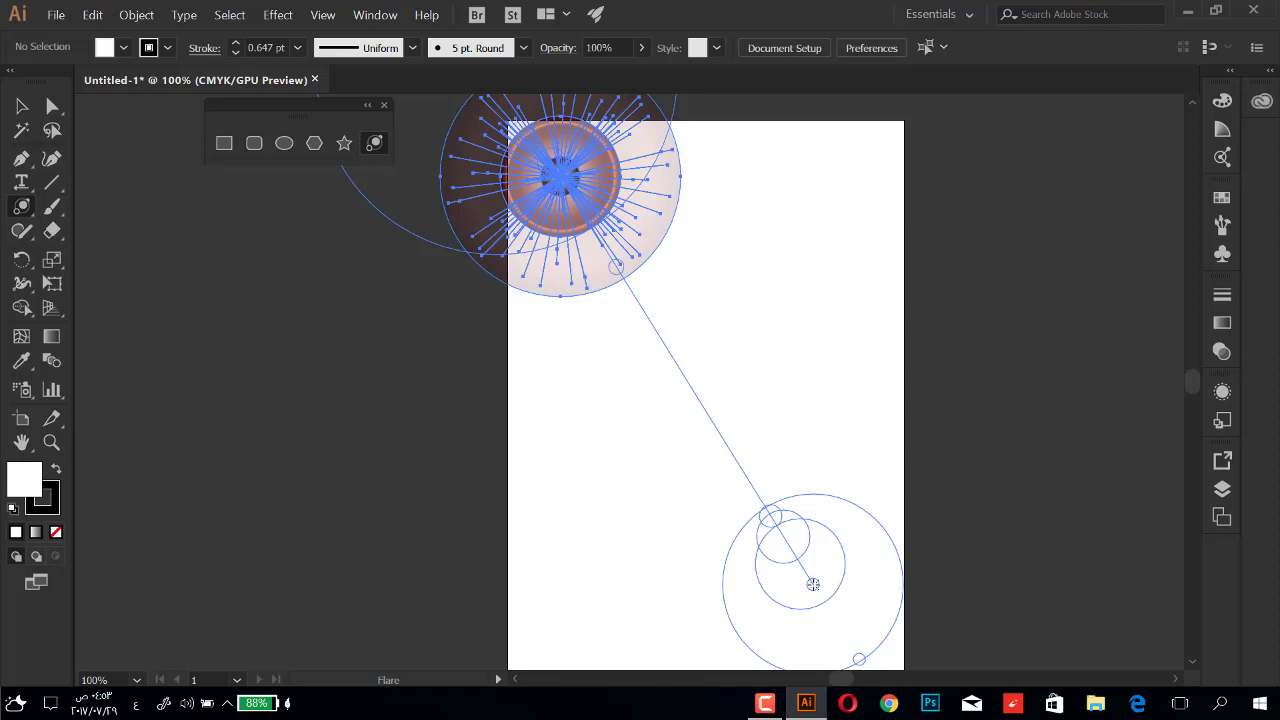
{"action": "key", "text": "Up"}
{"action": "key", "text": "Up"}
{"action": "key", "text": "Up"}
{"action": "key", "text": "Up"}
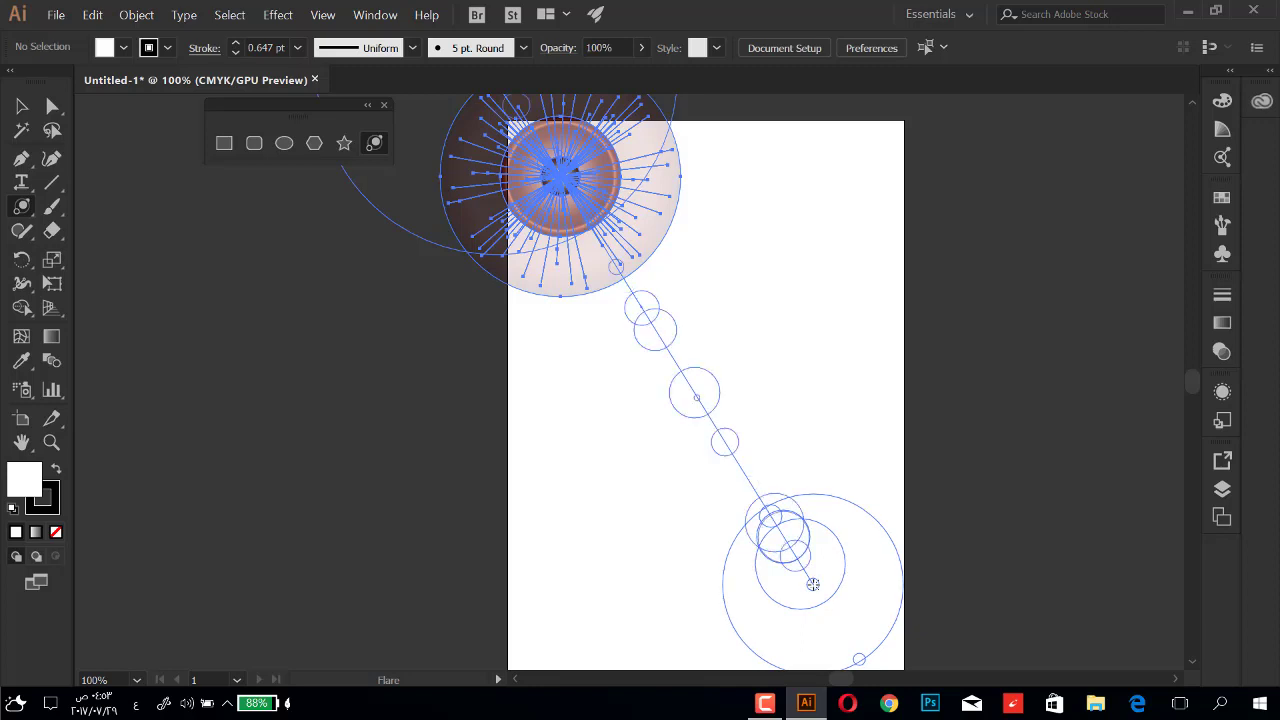
{"action": "key", "text": "Down"}
{"action": "key", "text": "Down"}
{"action": "key", "text": "Down"}
{"action": "key", "text": "Up"}
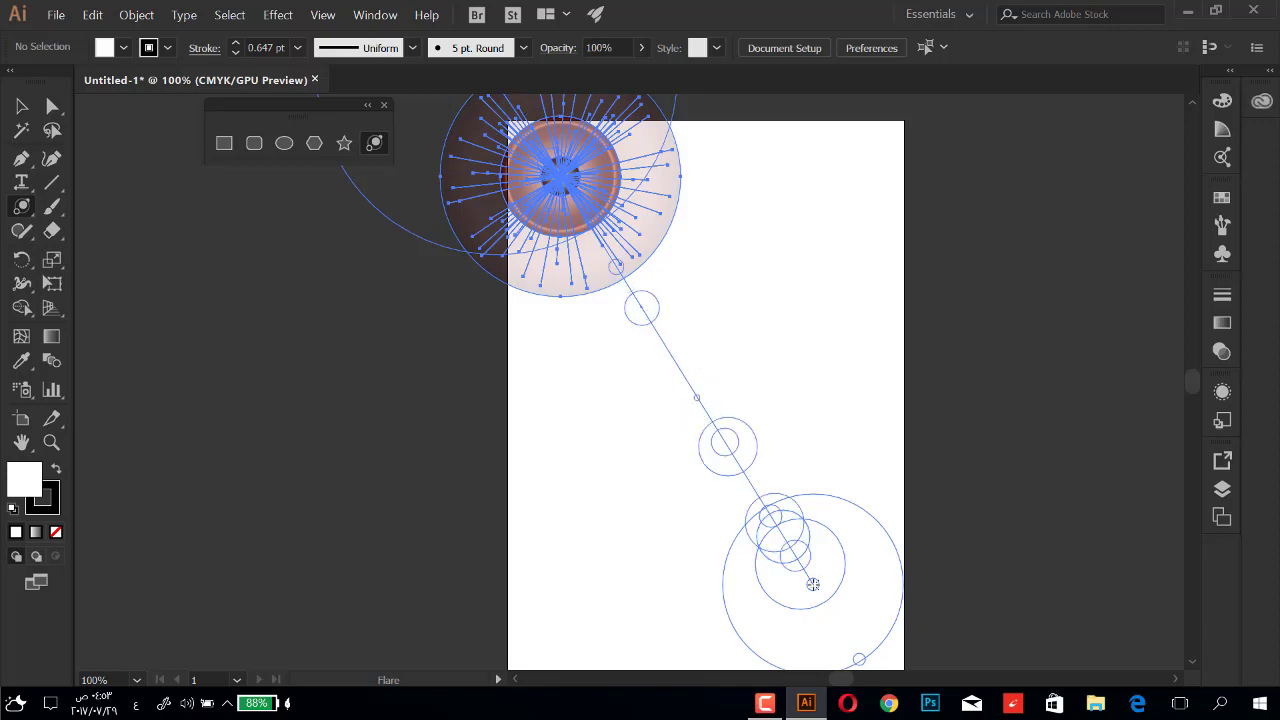
{"action": "key", "text": "Up"}
{"action": "left_click_drag", "start_coordinate": [813, 584], "coordinate": [813, 584]}
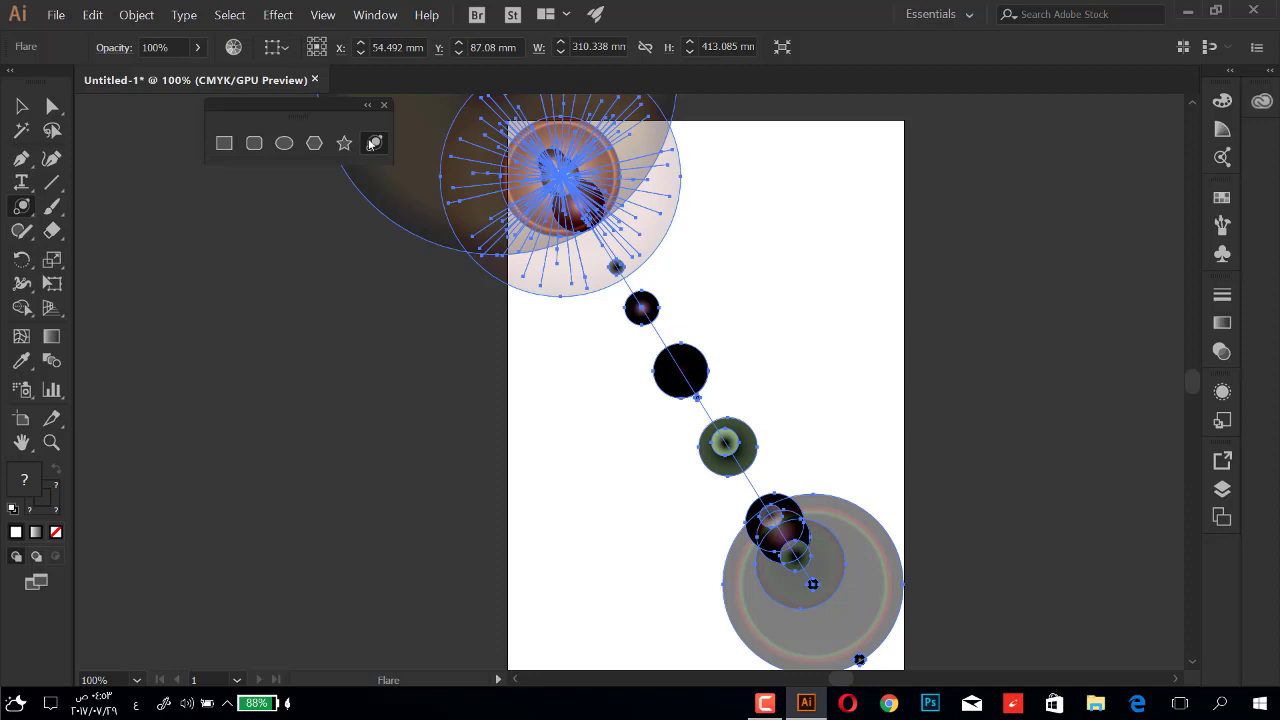
- Set the flare centre to 56 pt diameter, 18% opacity and 80% brightness
{"action": "double_click", "coordinate": [373, 143]}
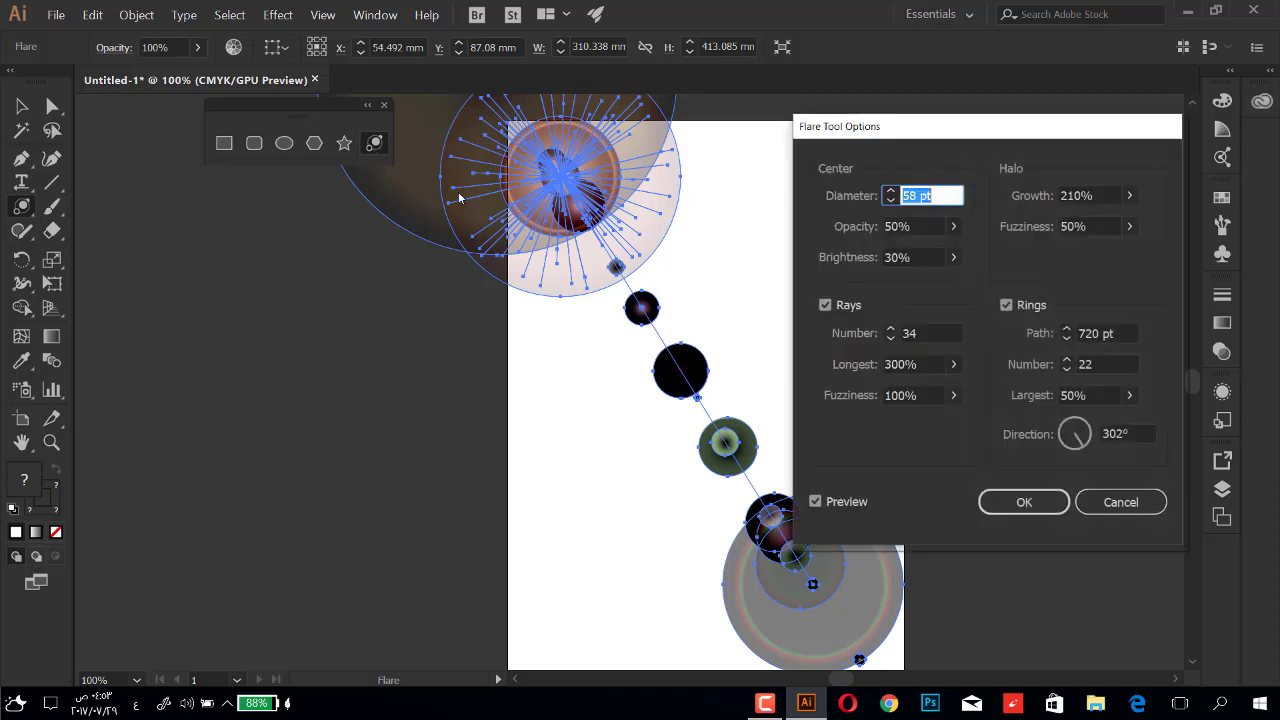
{"action": "left_click", "coordinate": [891, 195]}
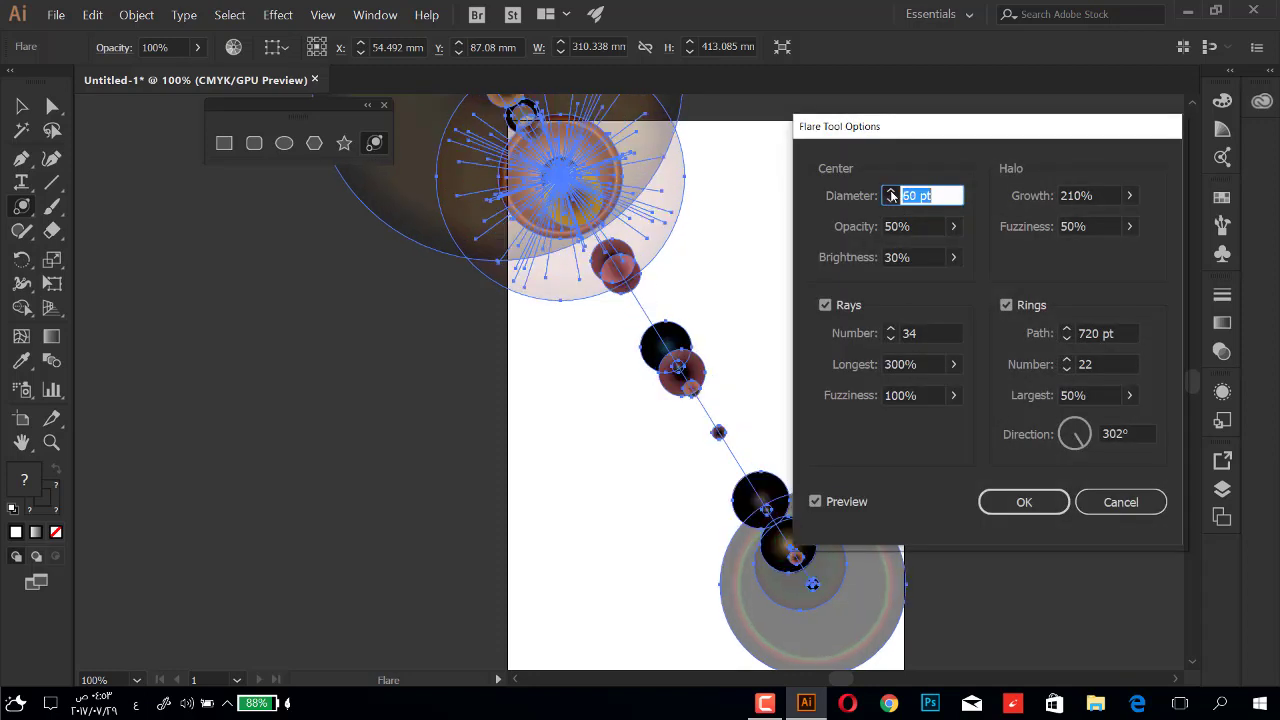
{"action": "left_click", "coordinate": [891, 195]}
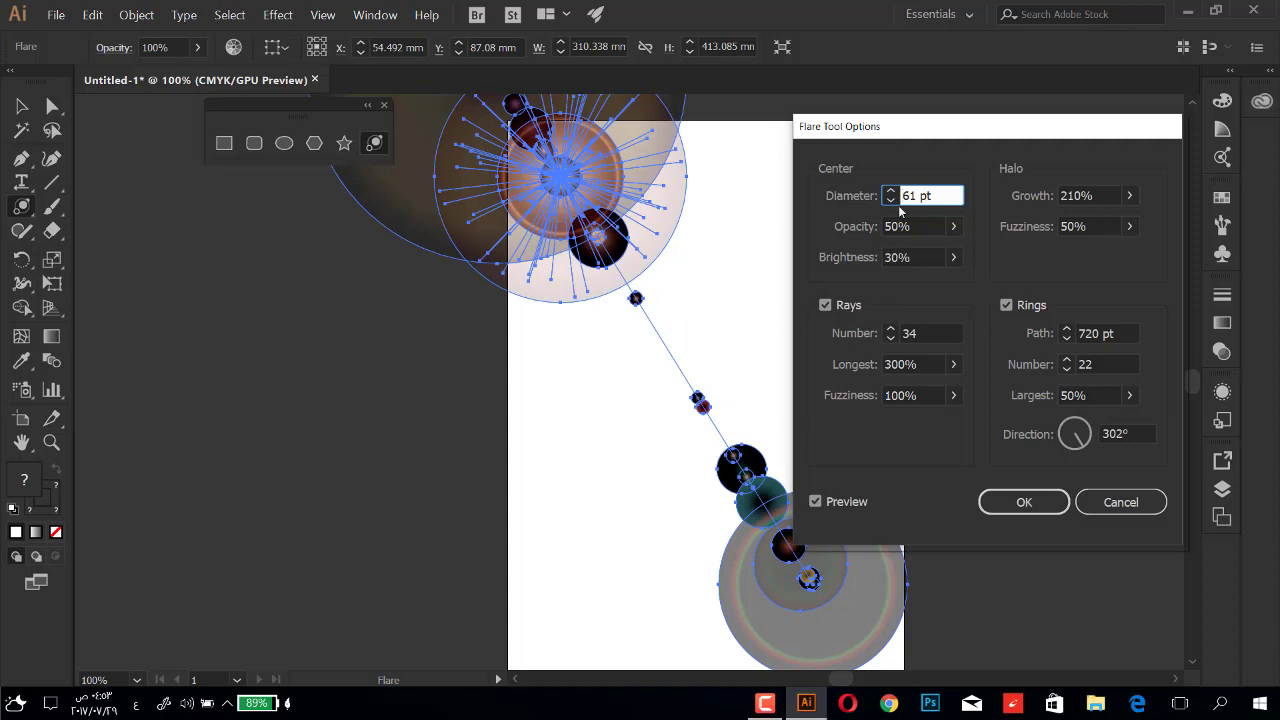
{"action": "left_click", "coordinate": [890, 200]}
{"action": "left_click", "coordinate": [890, 200]}
{"action": "left_click", "coordinate": [890, 200]}
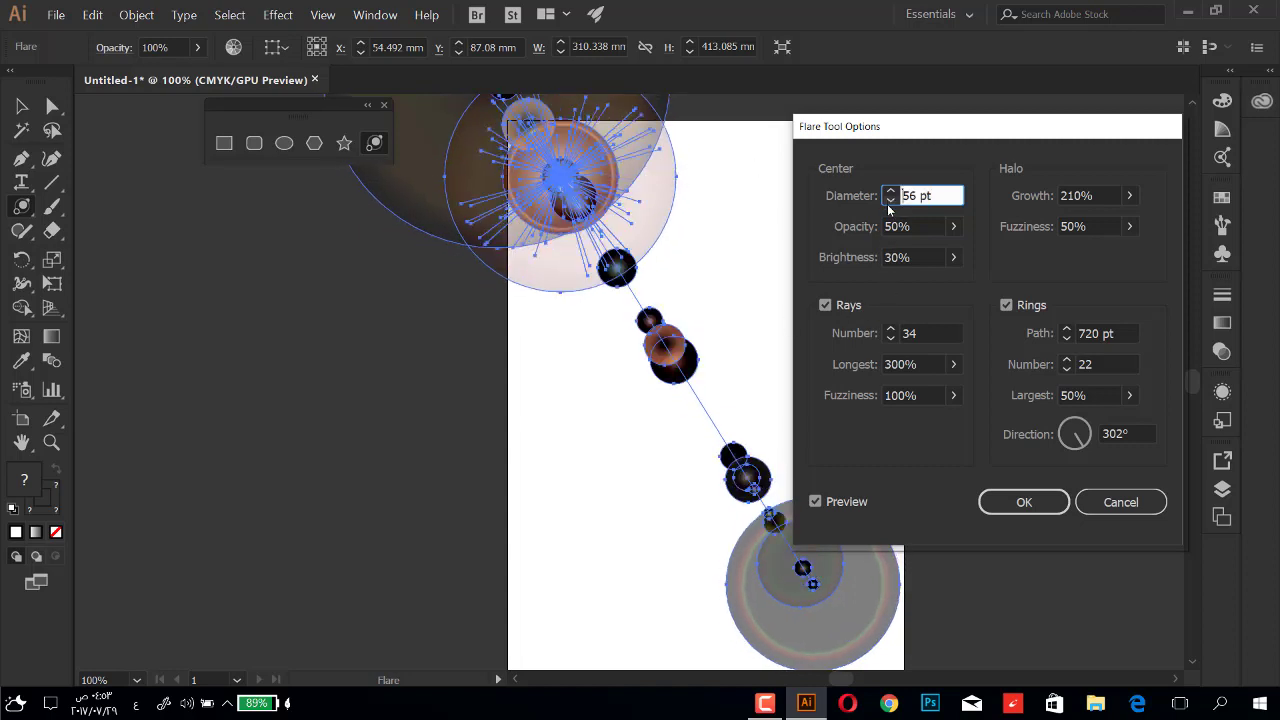
{"action": "left_click", "coordinate": [954, 226]}
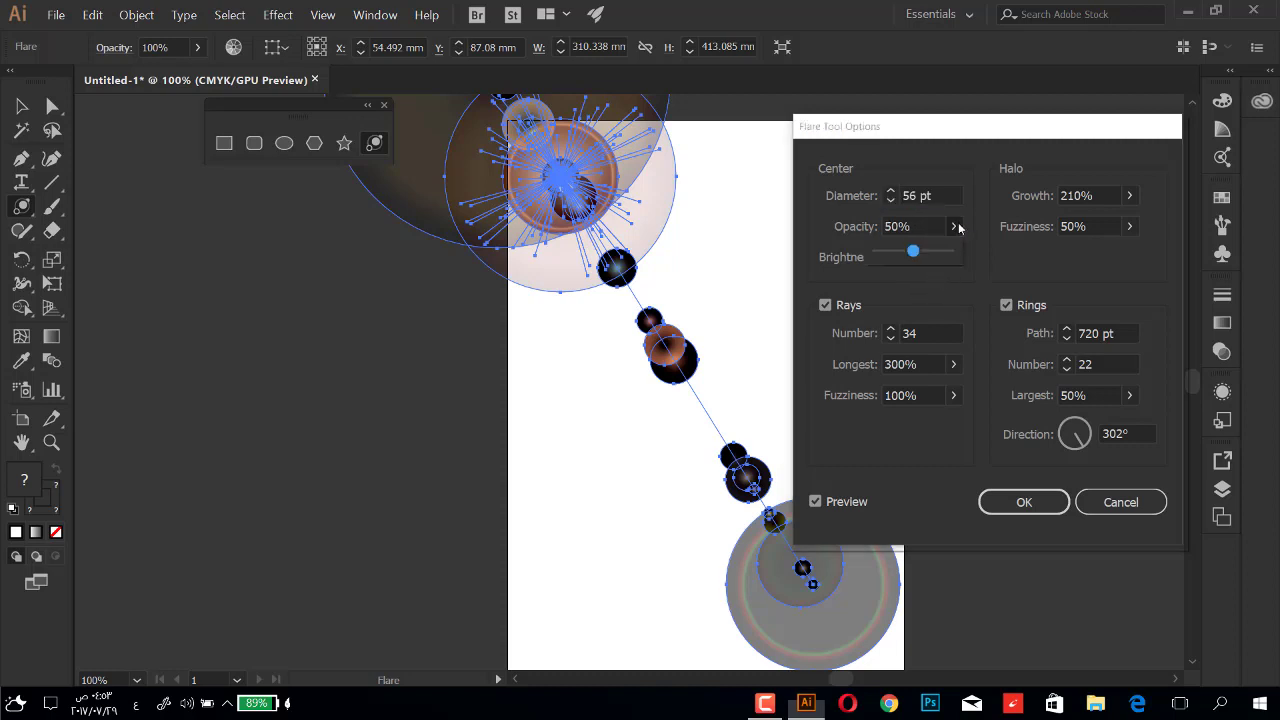
{"action": "left_click", "coordinate": [891, 254]}
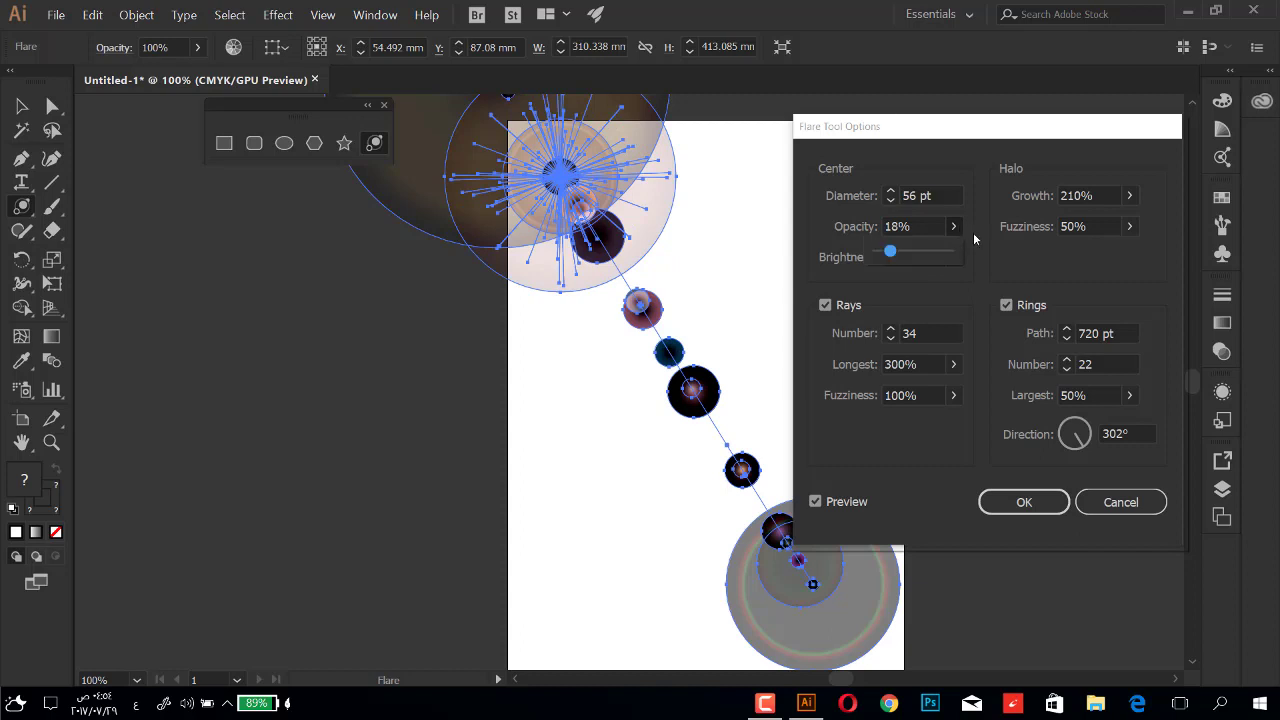
{"action": "left_click", "coordinate": [964, 274]}
{"action": "left_click", "coordinate": [950, 259]}
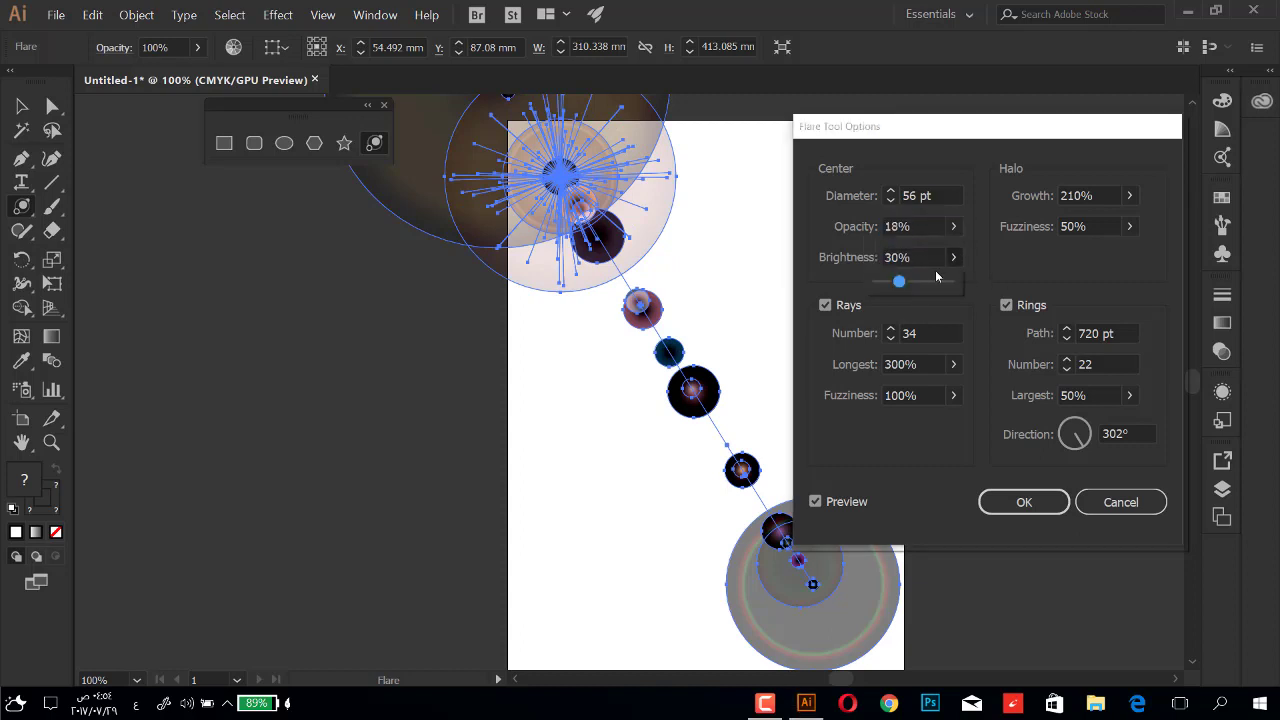
{"action": "left_click_drag", "start_coordinate": [916, 287], "coordinate": [938, 283]}
{"action": "left_click", "coordinate": [934, 299]}
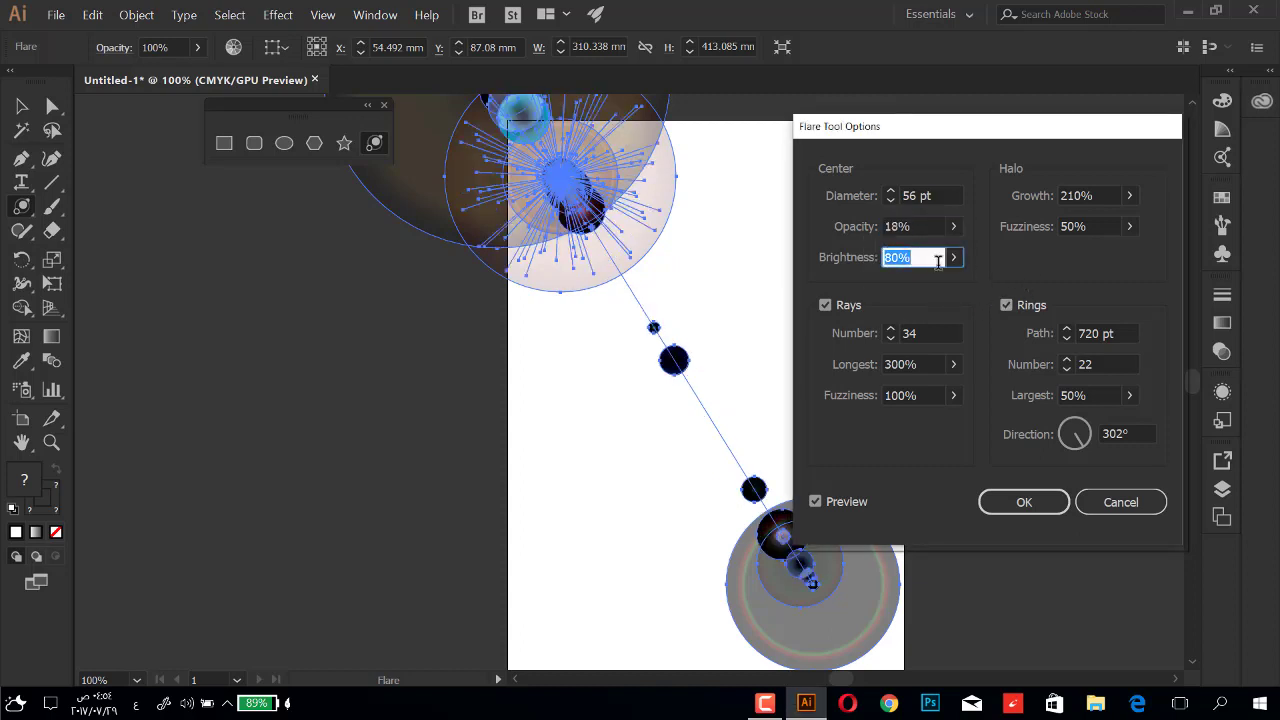
- Set halo growth 235% and fuzziness 52%, and raise the rays to 40
{"action": "left_click", "coordinate": [1129, 195]}
{"action": "left_click", "coordinate": [1129, 226]}
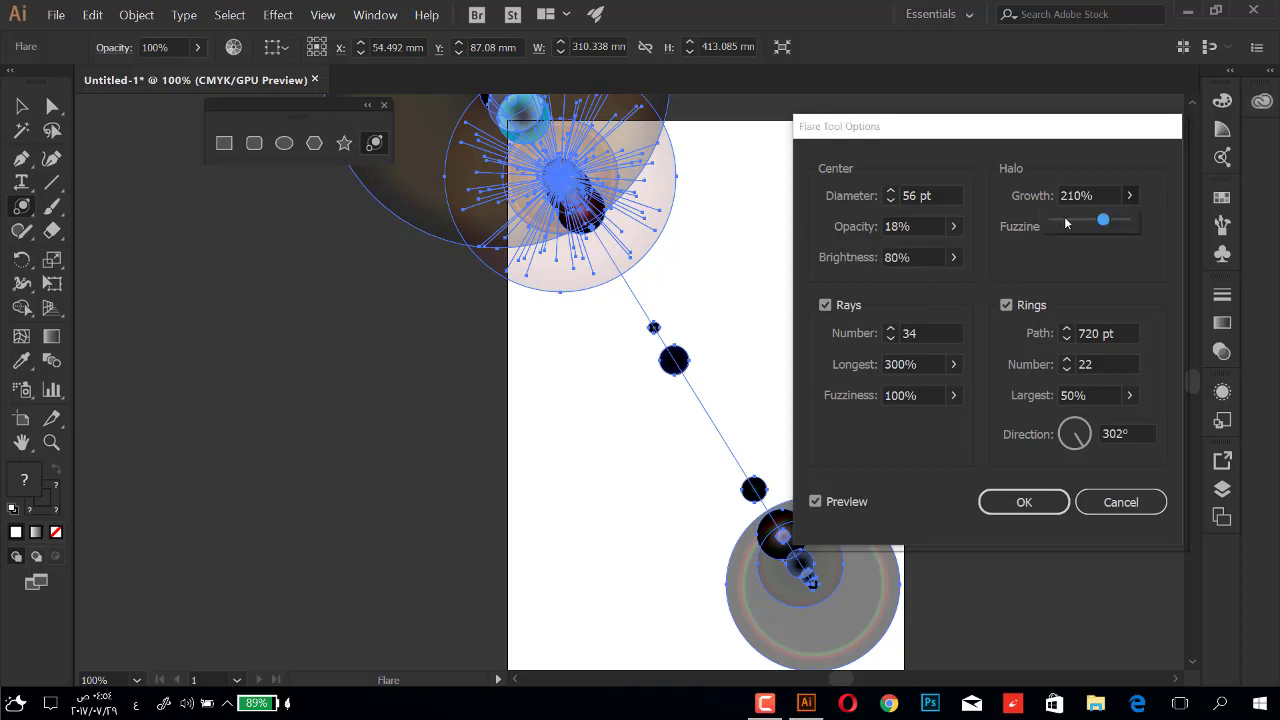
{"action": "left_click_drag", "start_coordinate": [1068, 222], "coordinate": [1109, 220]}
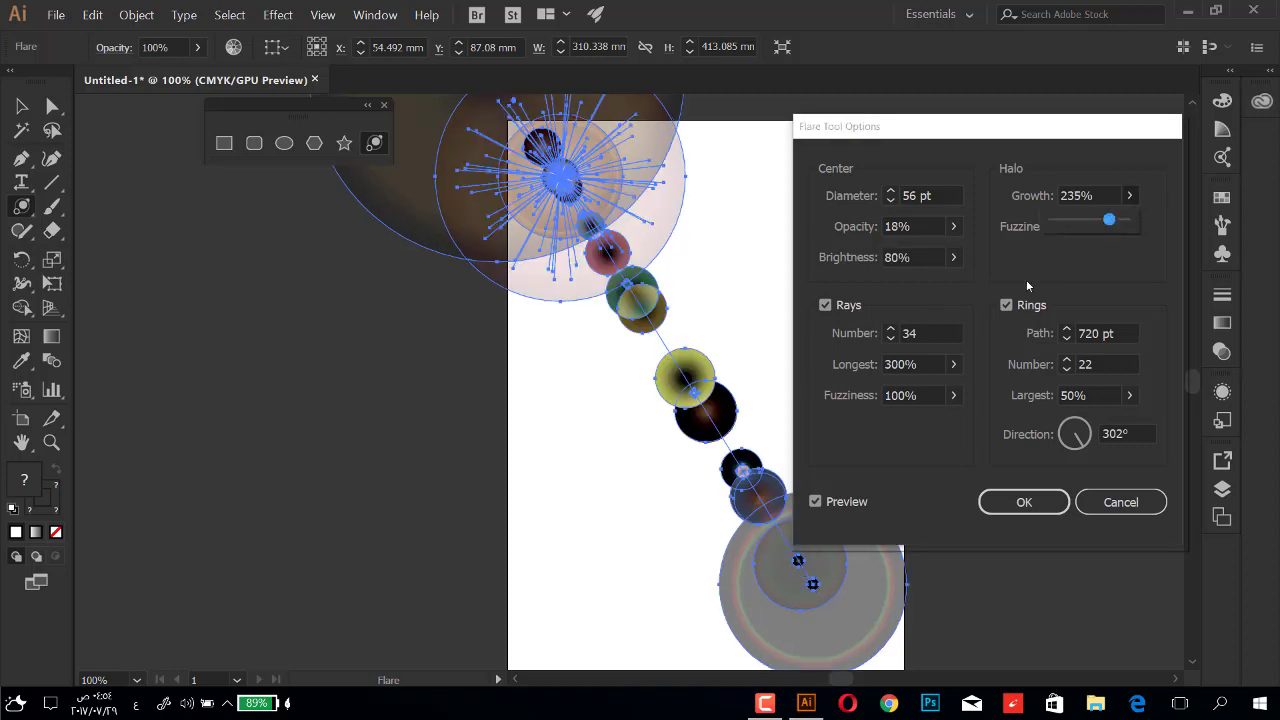
{"action": "left_click", "coordinate": [1112, 272]}
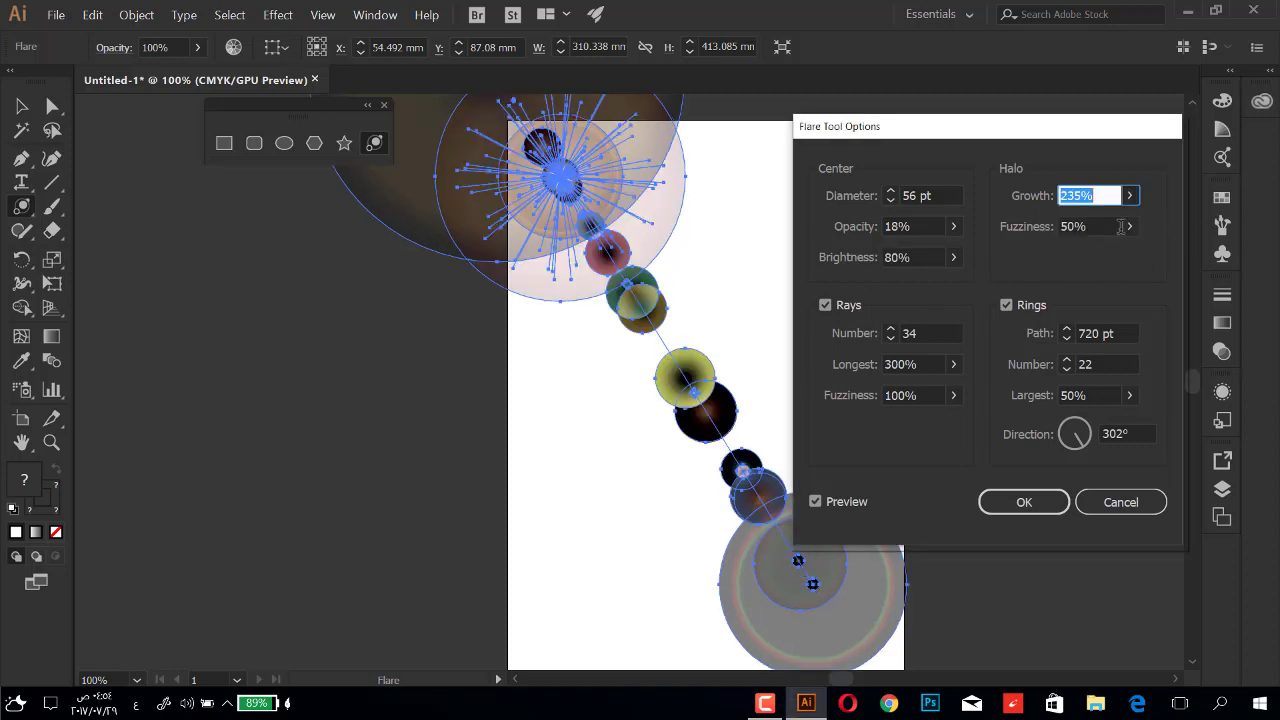
{"action": "left_click", "coordinate": [1129, 226]}
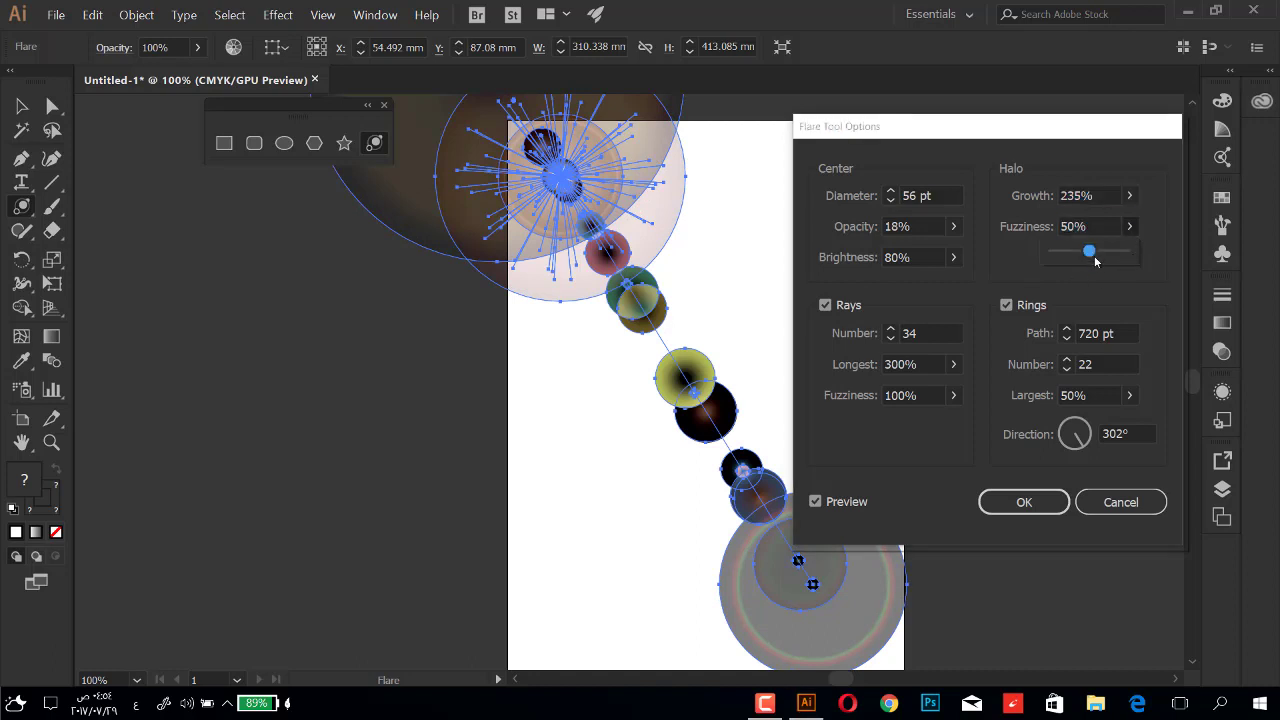
{"action": "left_click_drag", "start_coordinate": [1095, 260], "coordinate": [1104, 258]}
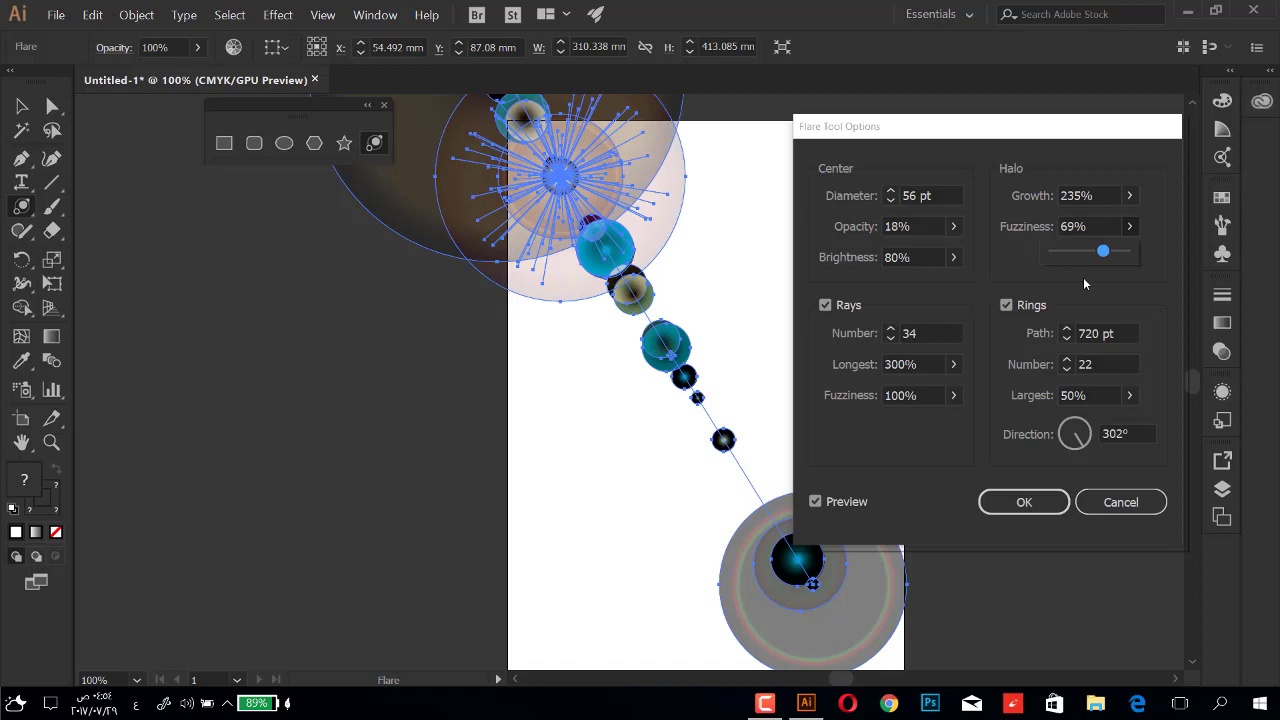
{"action": "left_click_drag", "start_coordinate": [1102, 251], "coordinate": [1090, 251]}
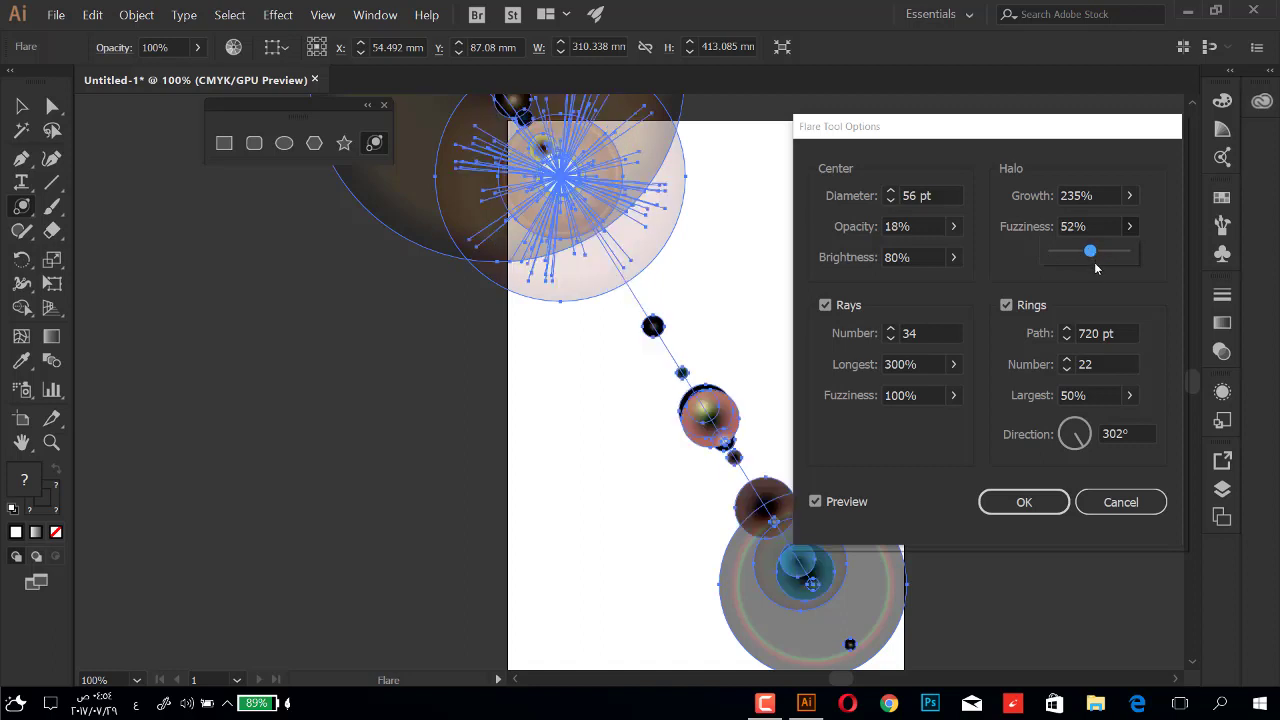
{"action": "left_click", "coordinate": [1092, 318]}
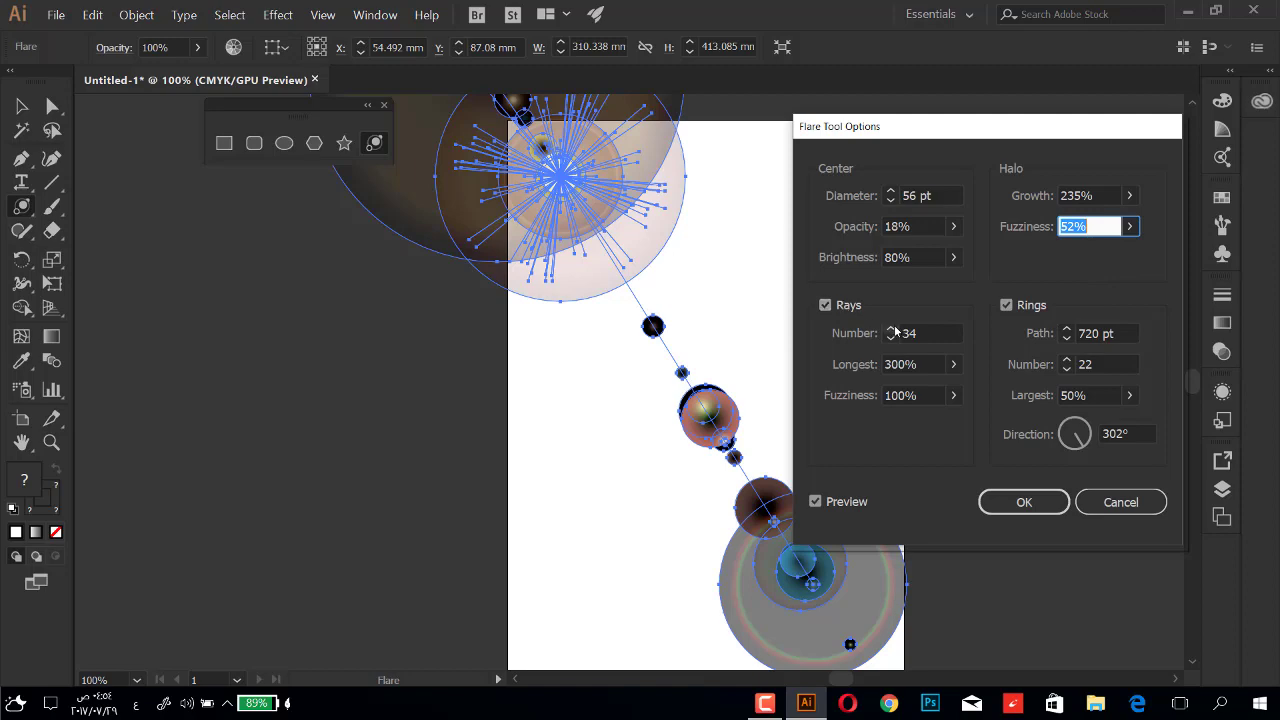
{"action": "left_click", "coordinate": [890, 329]}
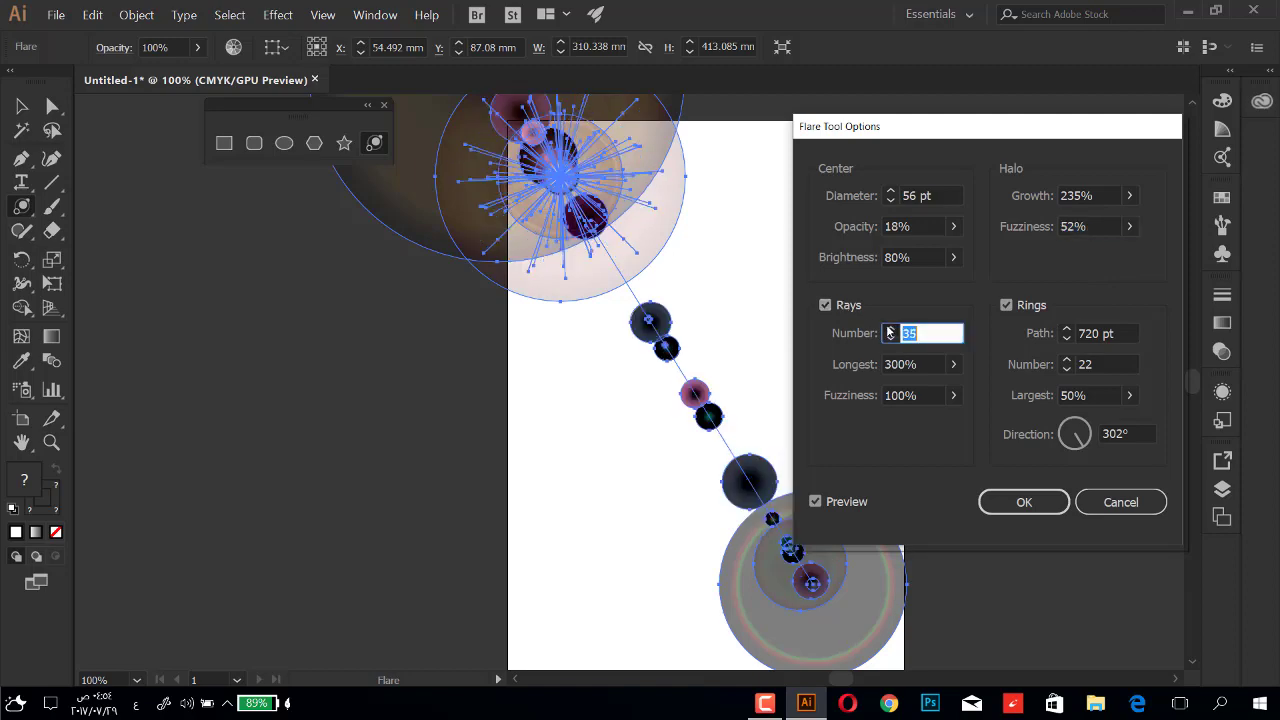
{"action": "left_click", "coordinate": [890, 329]}
{"action": "left_click", "coordinate": [890, 329]}
{"action": "left_click", "coordinate": [890, 329]}
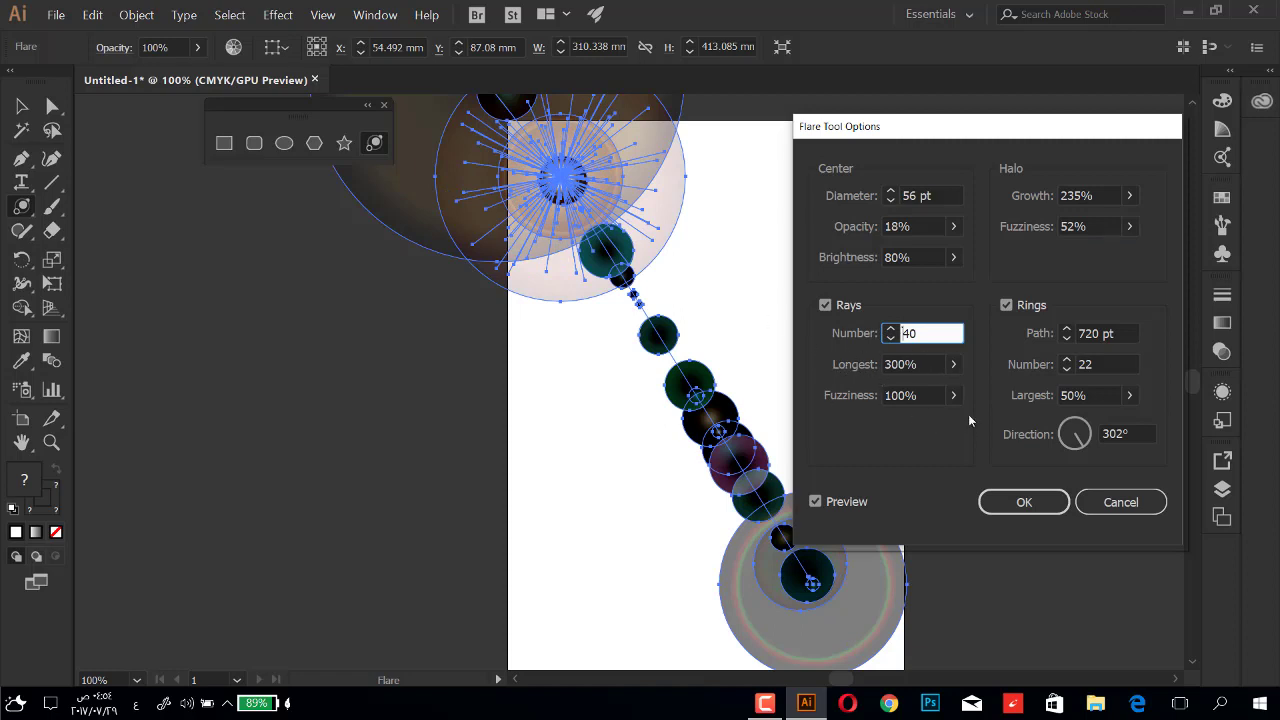
- Set the longest ray to 537%, keeping ray fuzziness at 100%
{"action": "left_click", "coordinate": [953, 366]}
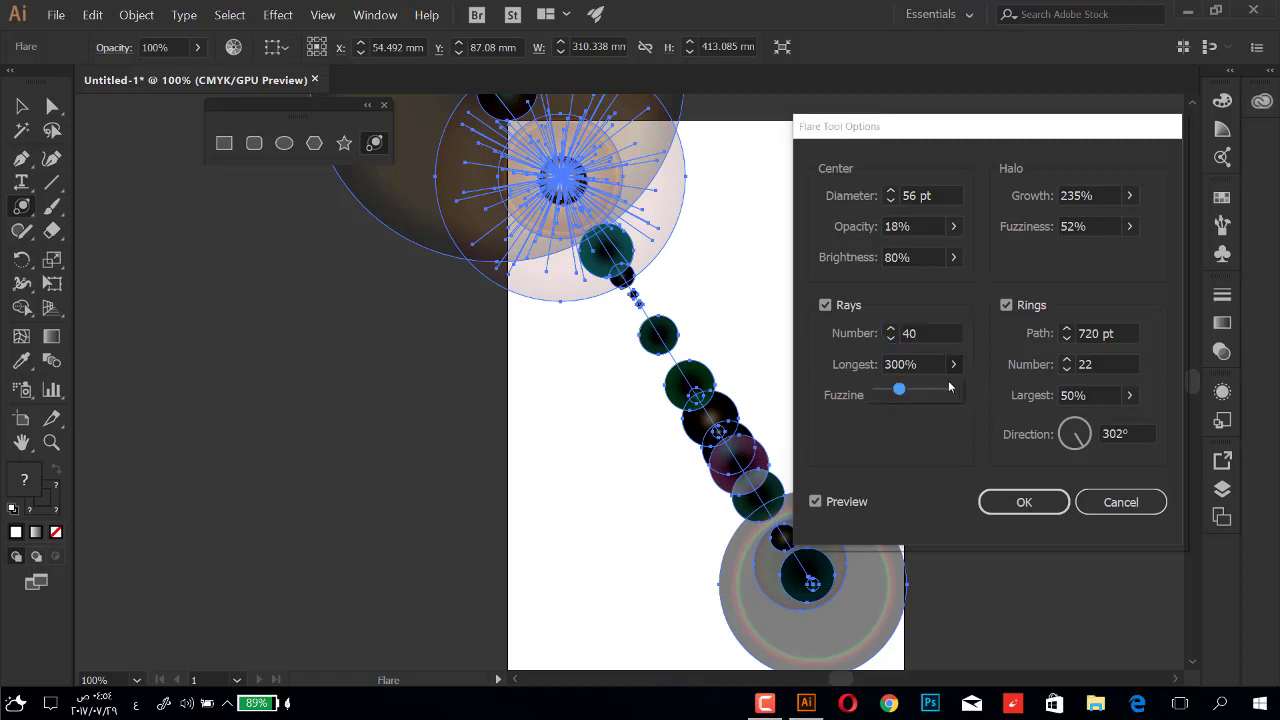
{"action": "left_click_drag", "start_coordinate": [903, 389], "coordinate": [927, 396]}
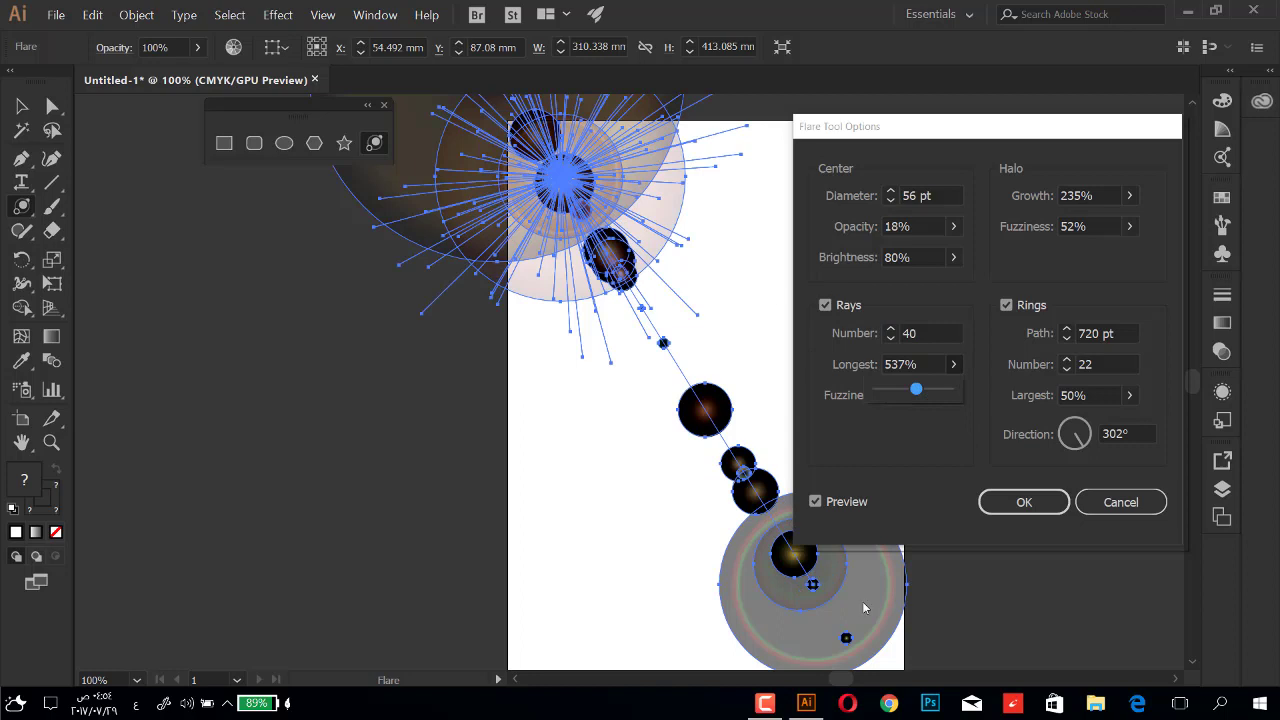
{"action": "left_click", "coordinate": [948, 446]}
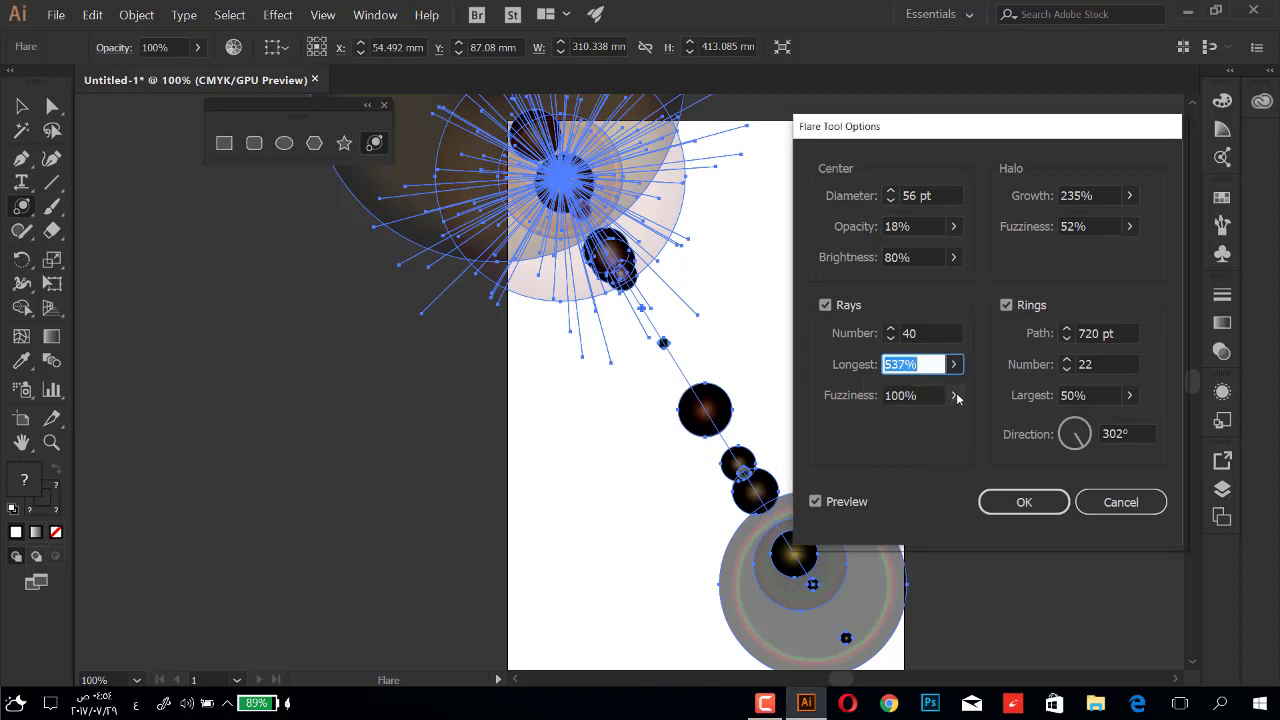
{"action": "left_click", "coordinate": [955, 396]}
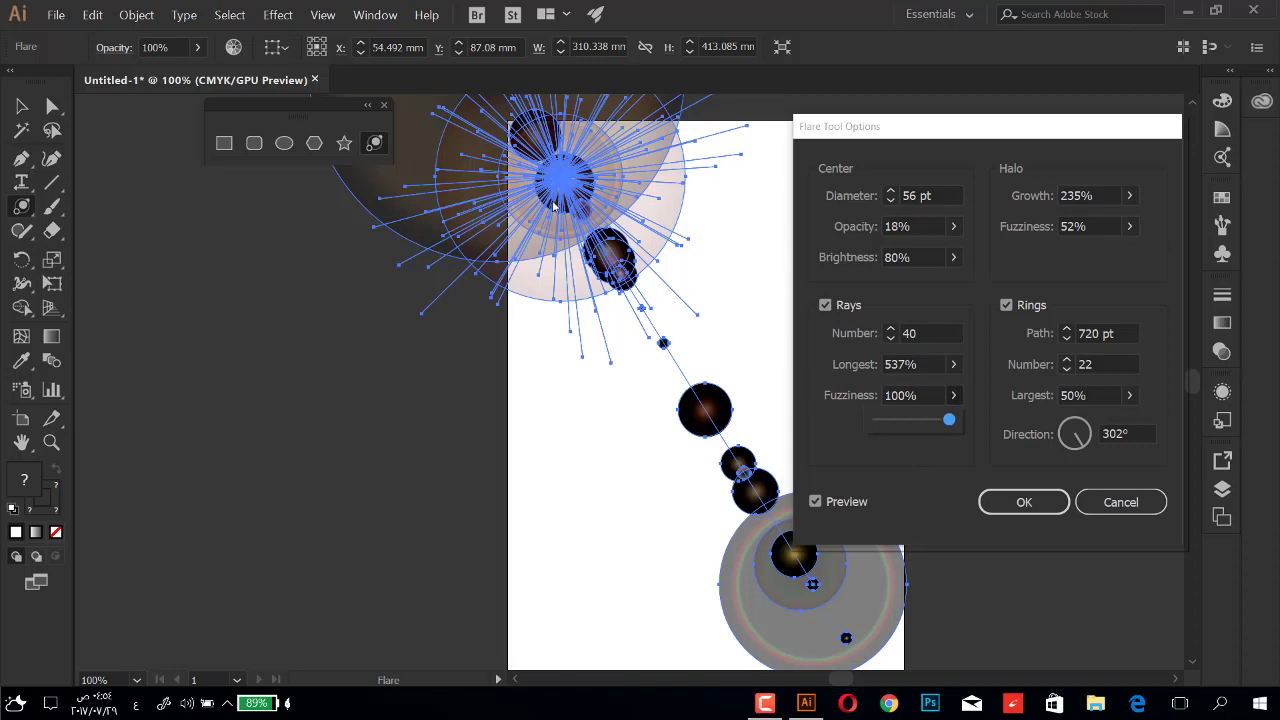
{"action": "left_click", "coordinate": [902, 458]}
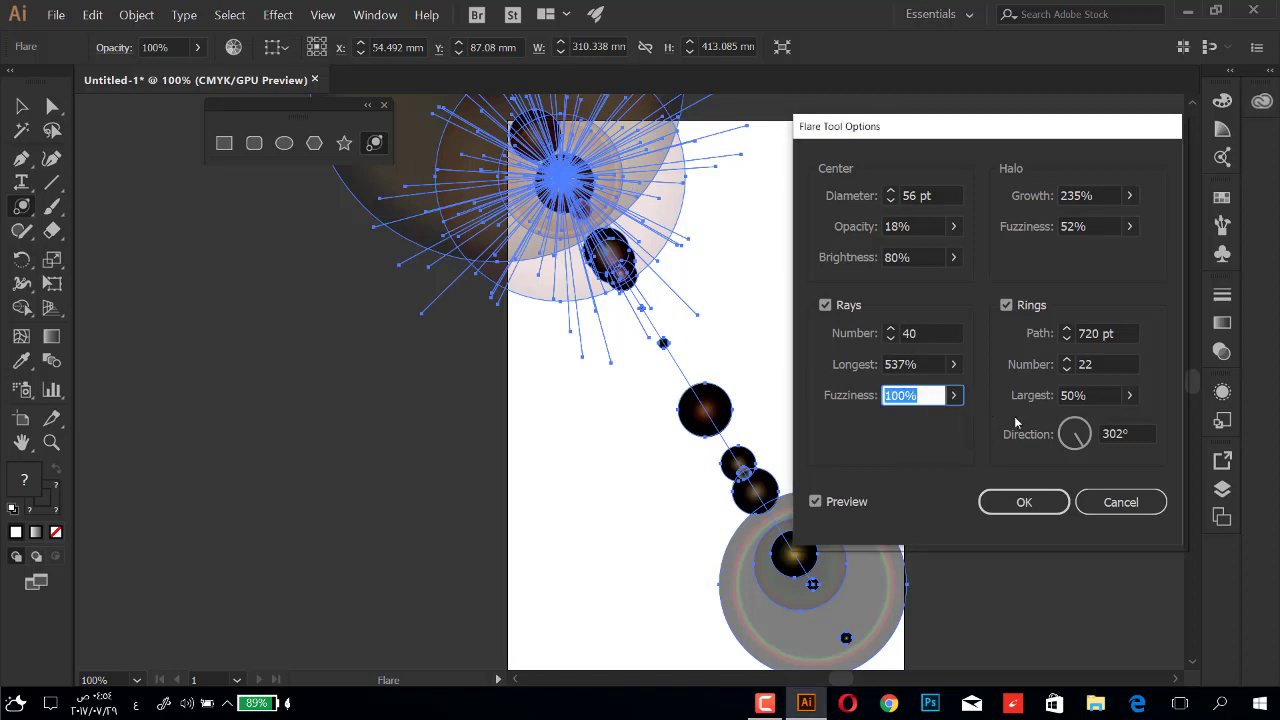
- Adjust the rings path length to 727 pt
{"action": "double_click", "coordinate": [1066, 329]}
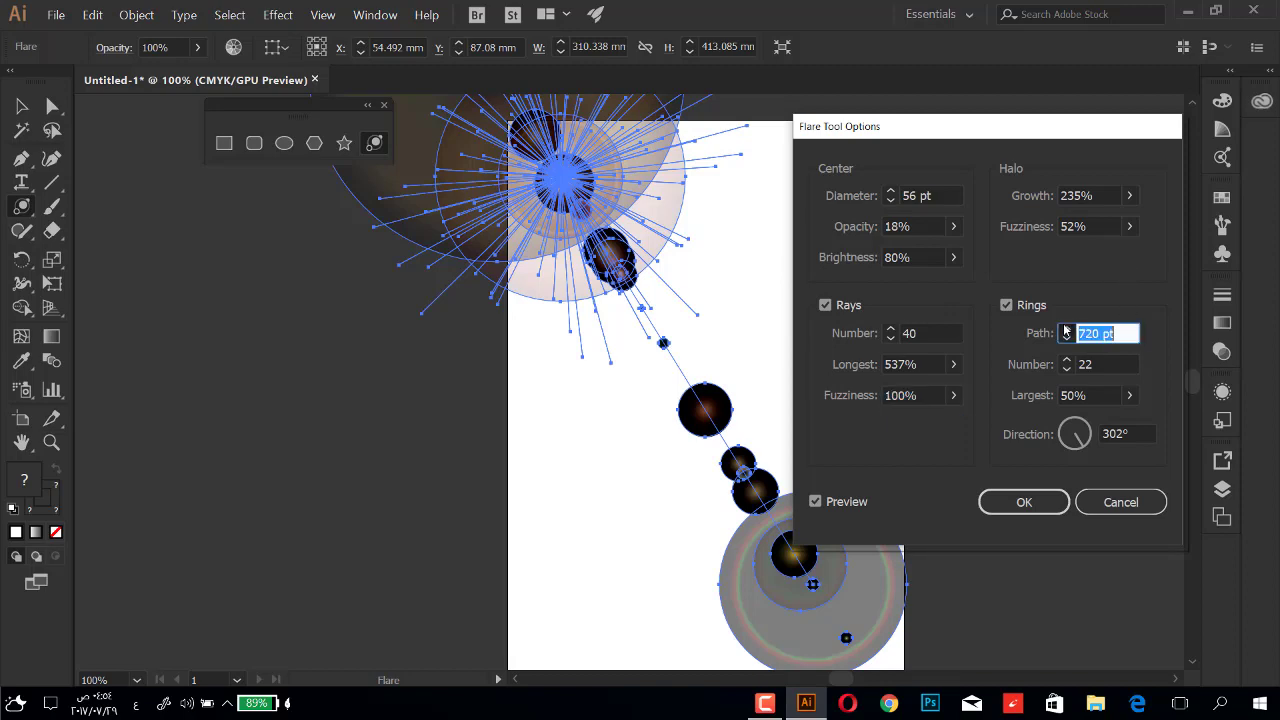
{"action": "triple_click", "coordinate": [1066, 330]}
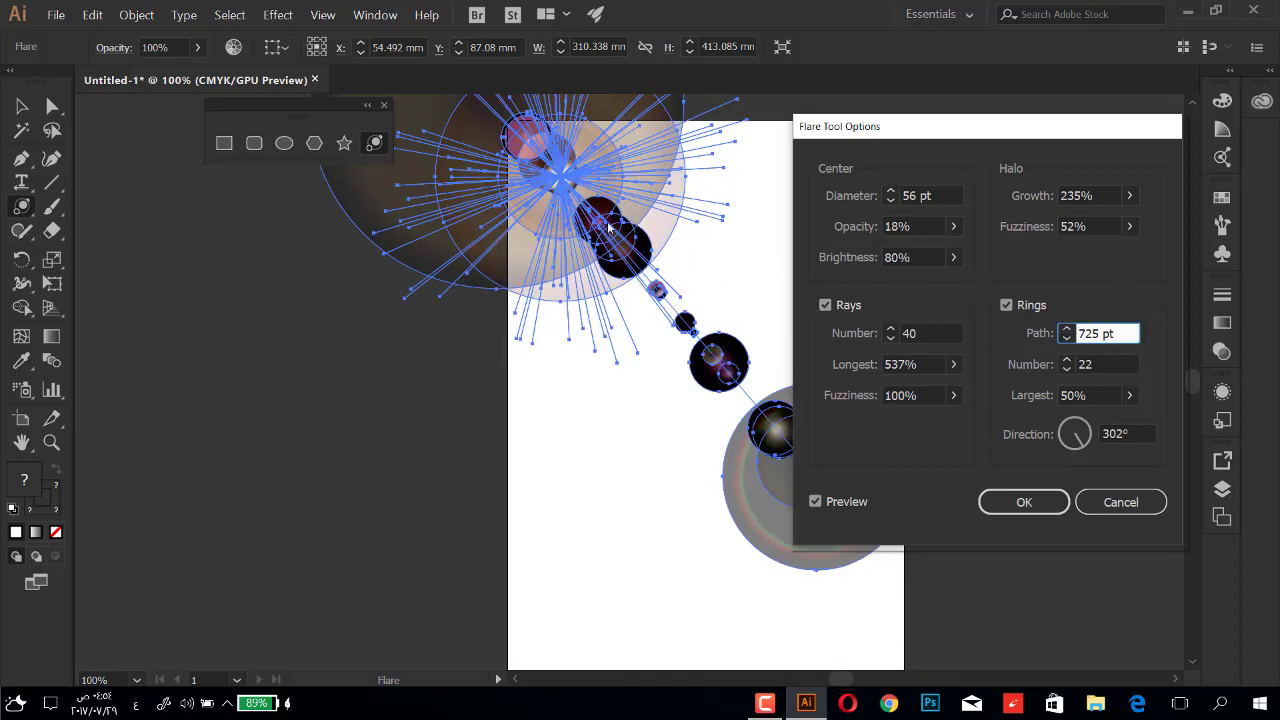
{"action": "double_click", "coordinate": [1067, 340]}
{"action": "double_click", "coordinate": [1067, 339]}
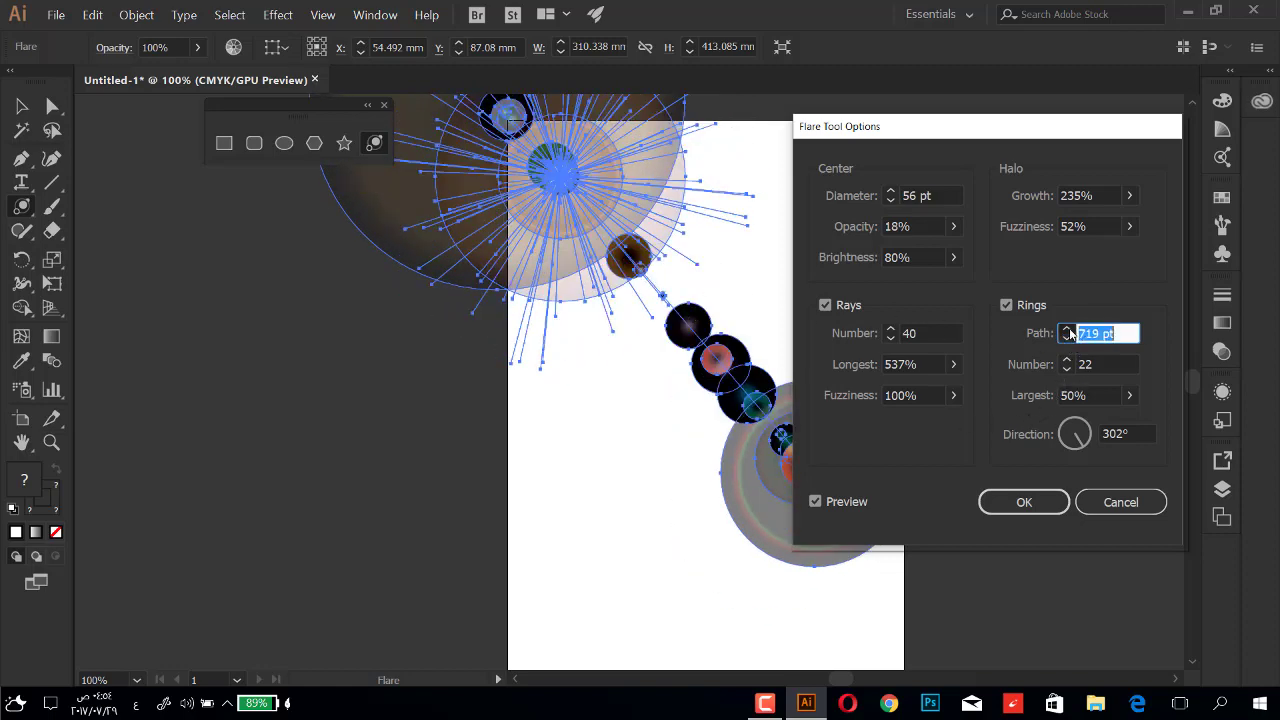
{"action": "left_click", "coordinate": [1067, 329]}
{"action": "double_click", "coordinate": [1067, 329]}
{"action": "triple_click", "coordinate": [1067, 329]}
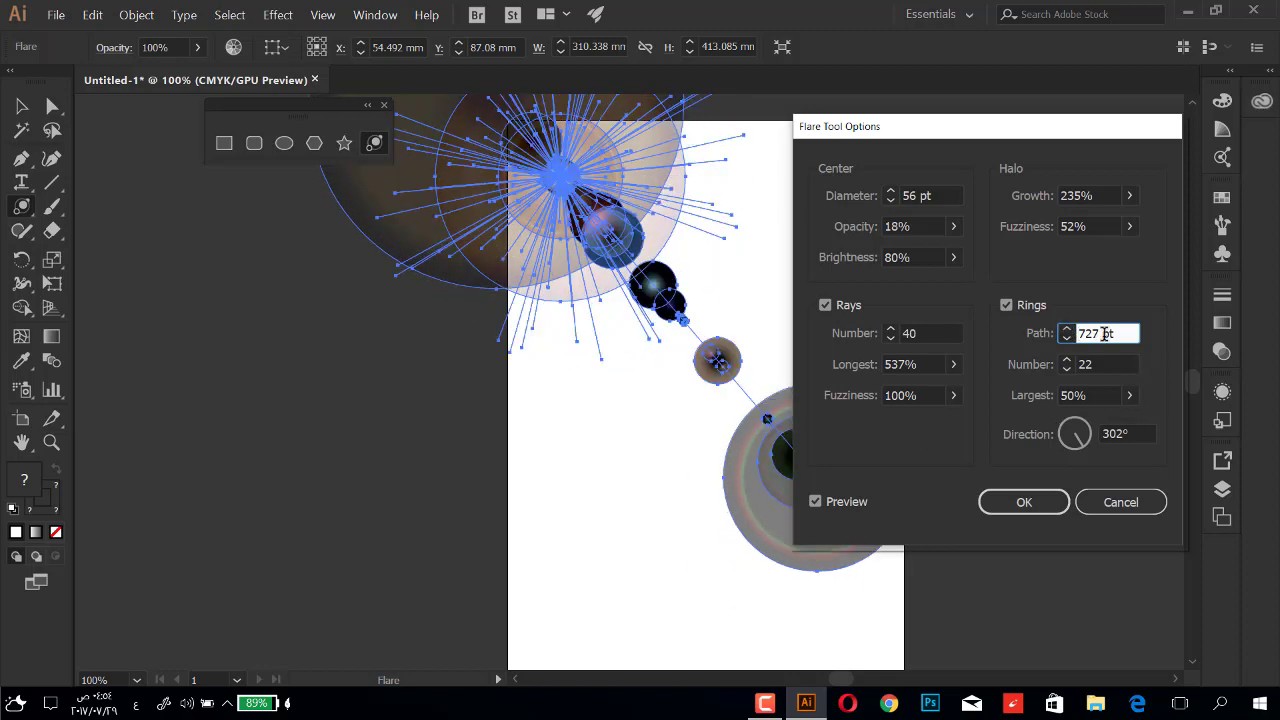
- Set 26 rings with the largest at 113% and direction 255°
{"action": "left_click", "coordinate": [1067, 360]}
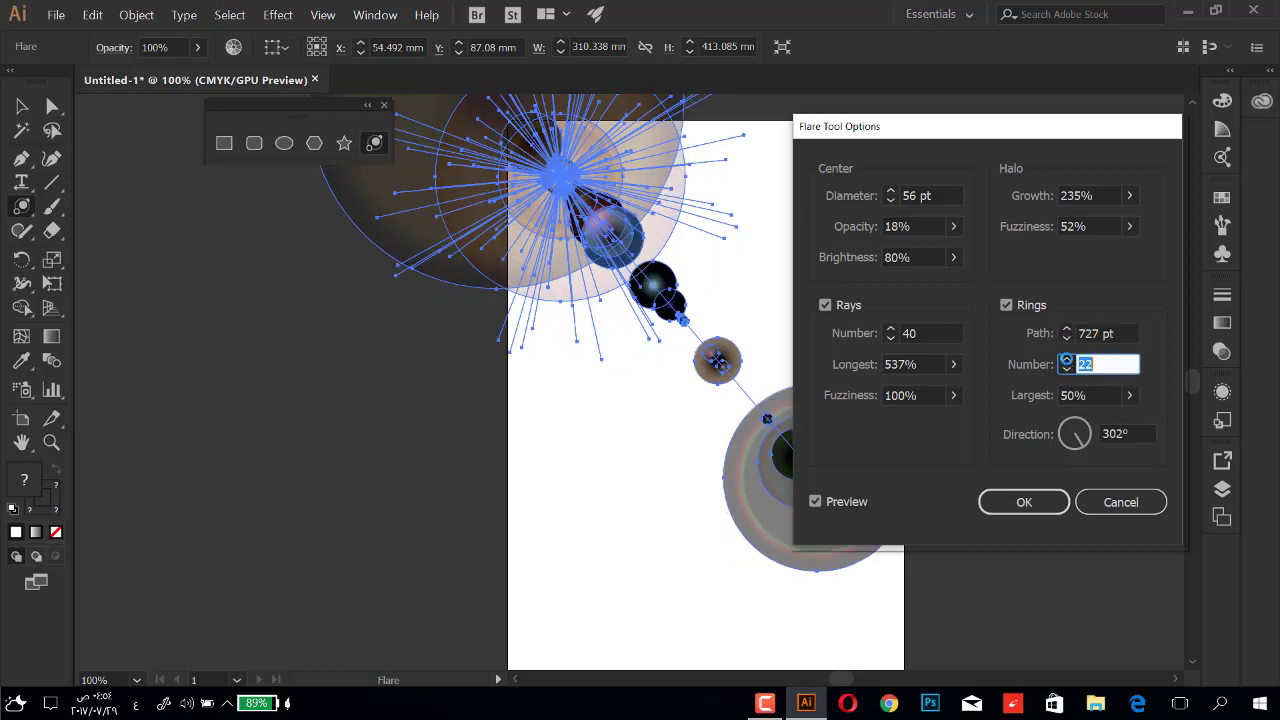
{"action": "left_click", "coordinate": [1067, 360]}
{"action": "left_click", "coordinate": [1067, 360]}
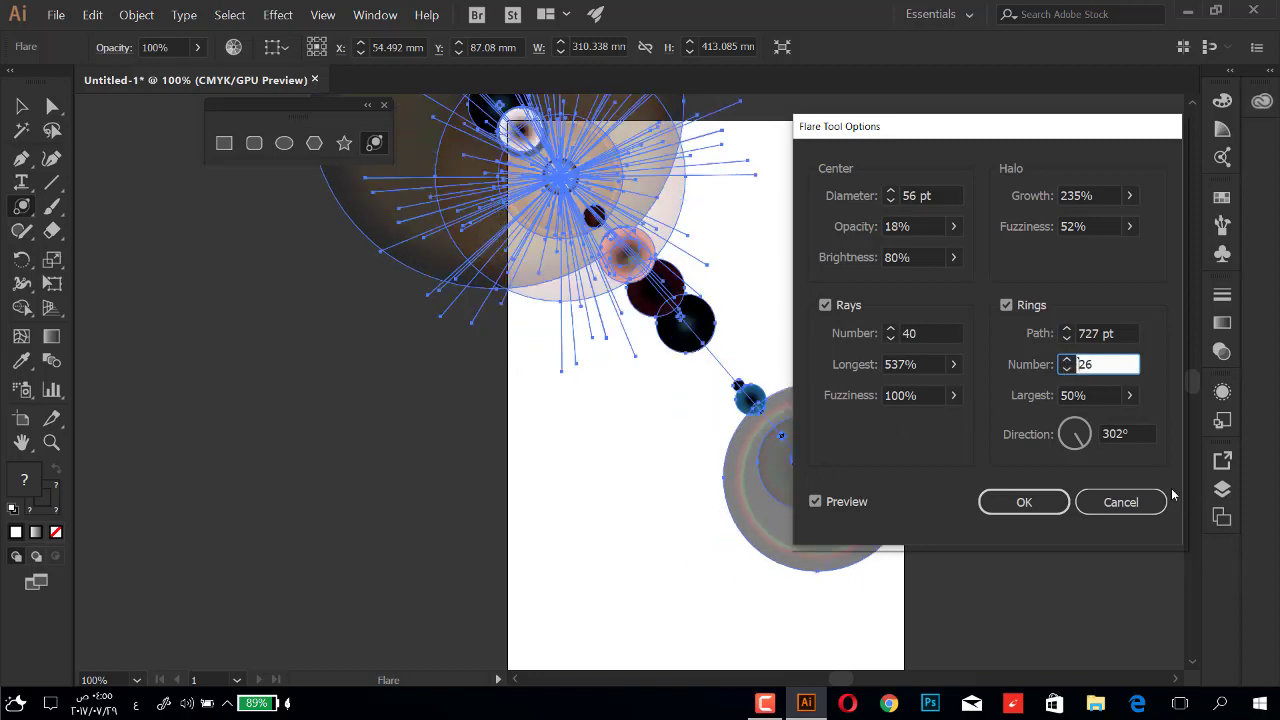
{"action": "left_click", "coordinate": [1130, 395]}
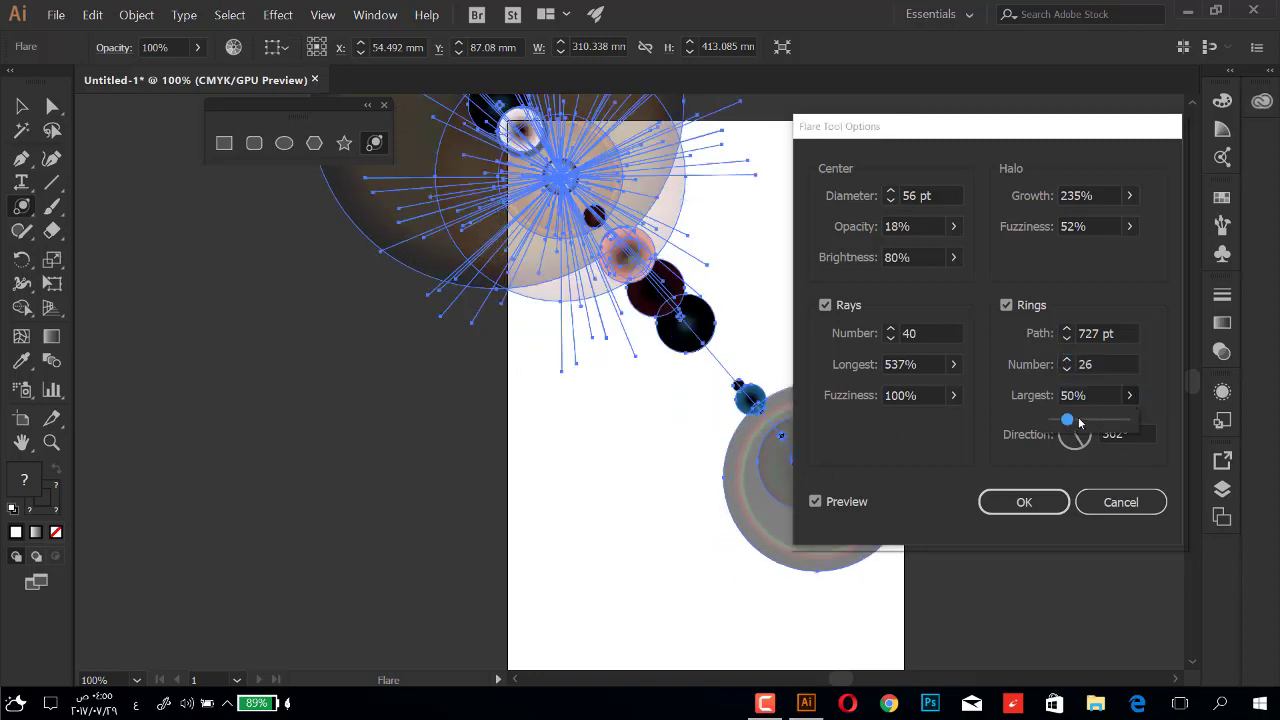
{"action": "left_click", "coordinate": [1079, 423]}
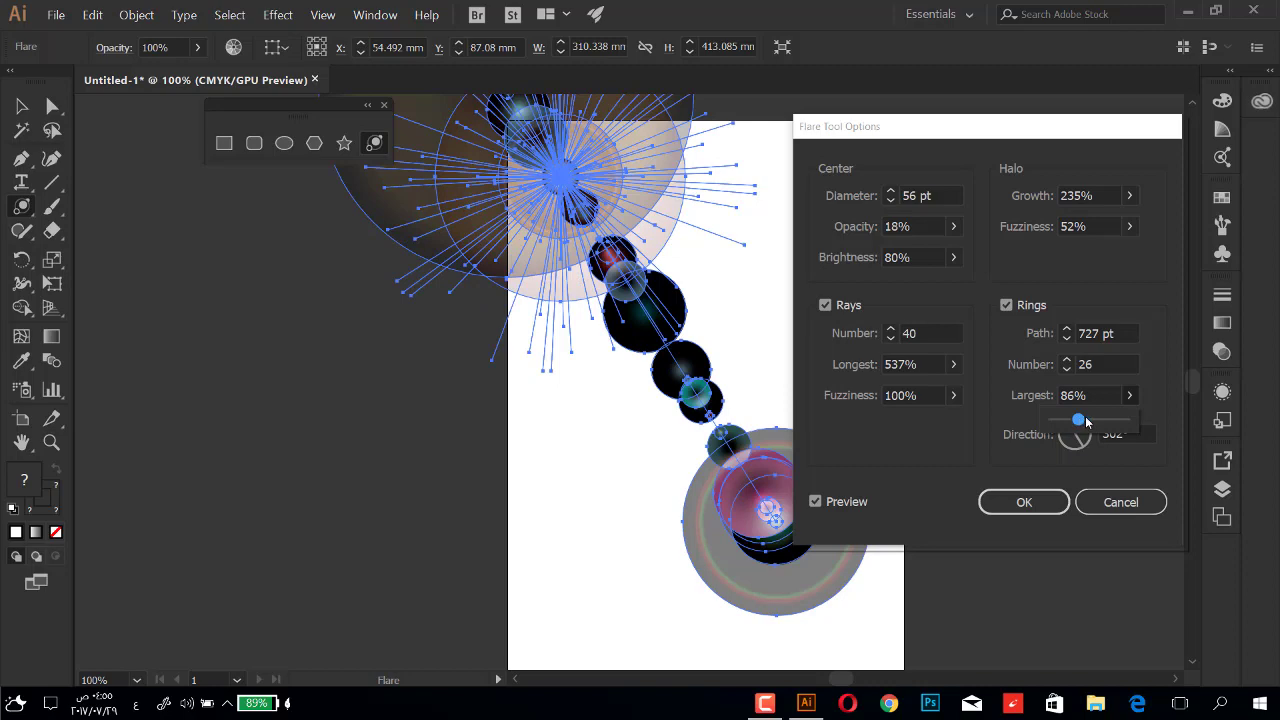
{"action": "left_click_drag", "start_coordinate": [1087, 422], "coordinate": [1095, 422]}
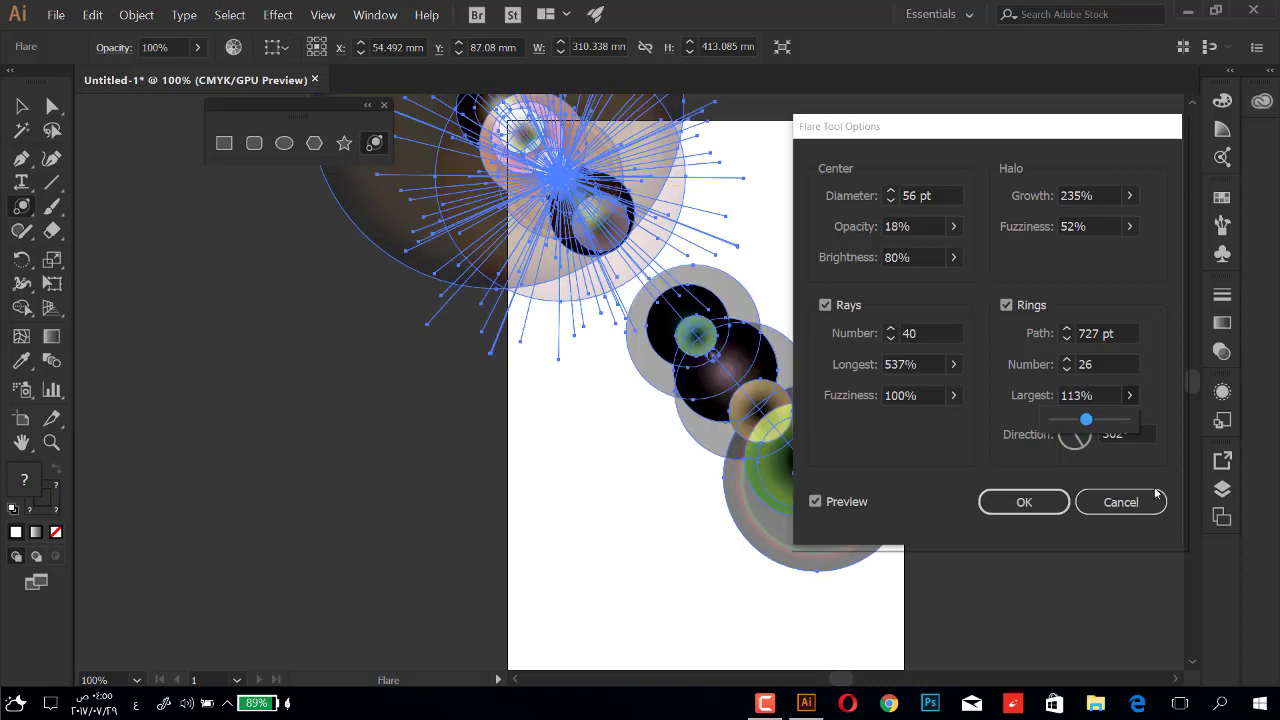
{"action": "left_click", "coordinate": [1177, 395]}
{"action": "mouse_move", "coordinate": [1081, 443]}
{"action": "left_mouse_down"}
{"action": "mouse_move", "coordinate": [1092, 427]}
{"action": "mouse_move", "coordinate": [1068, 485]}
{"action": "left_mouse_up"}
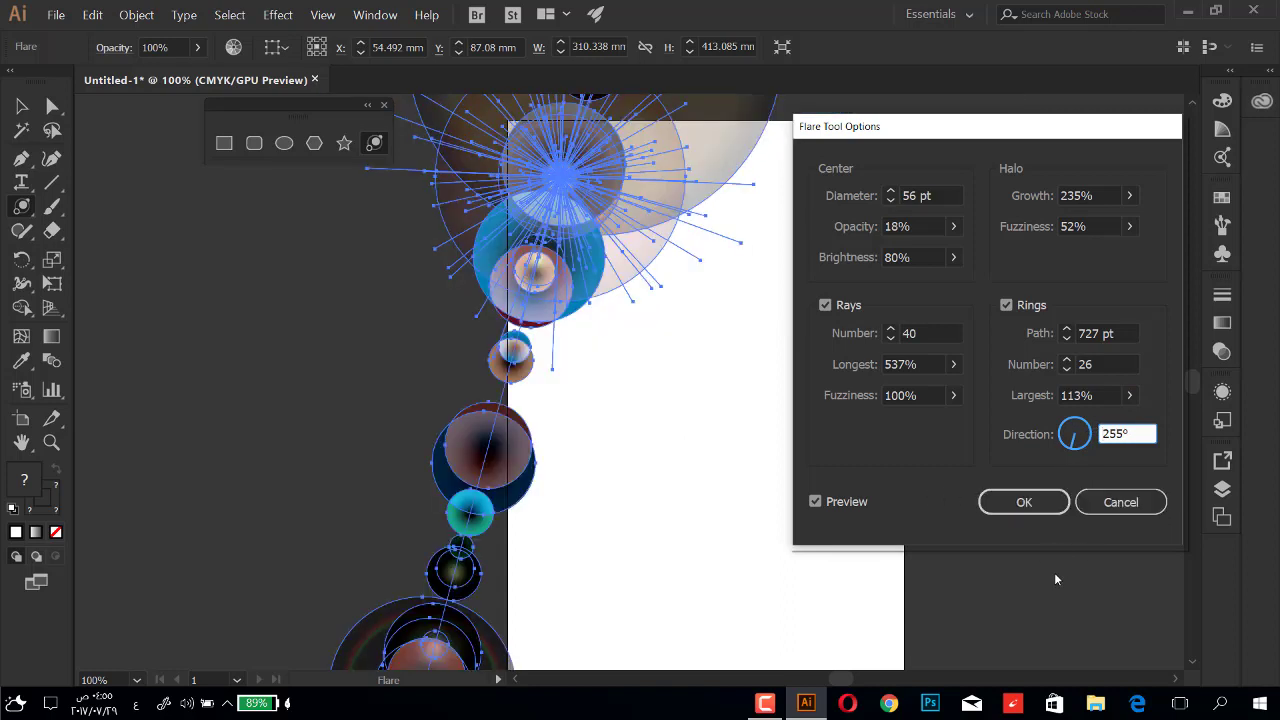
- Close the flare settings, remove the flare, and move the shape tools panel beside the artboard
{"action": "left_click", "coordinate": [1119, 509]}
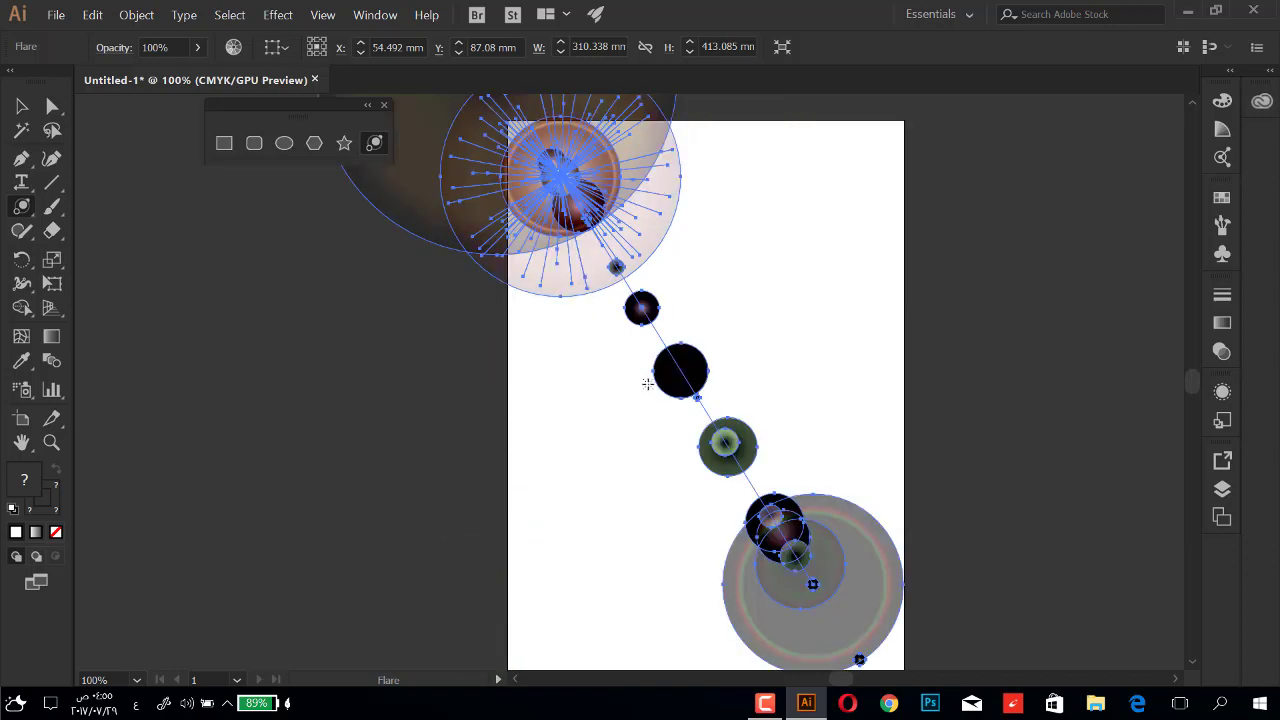
{"action": "key", "text": "ctrl+z"}
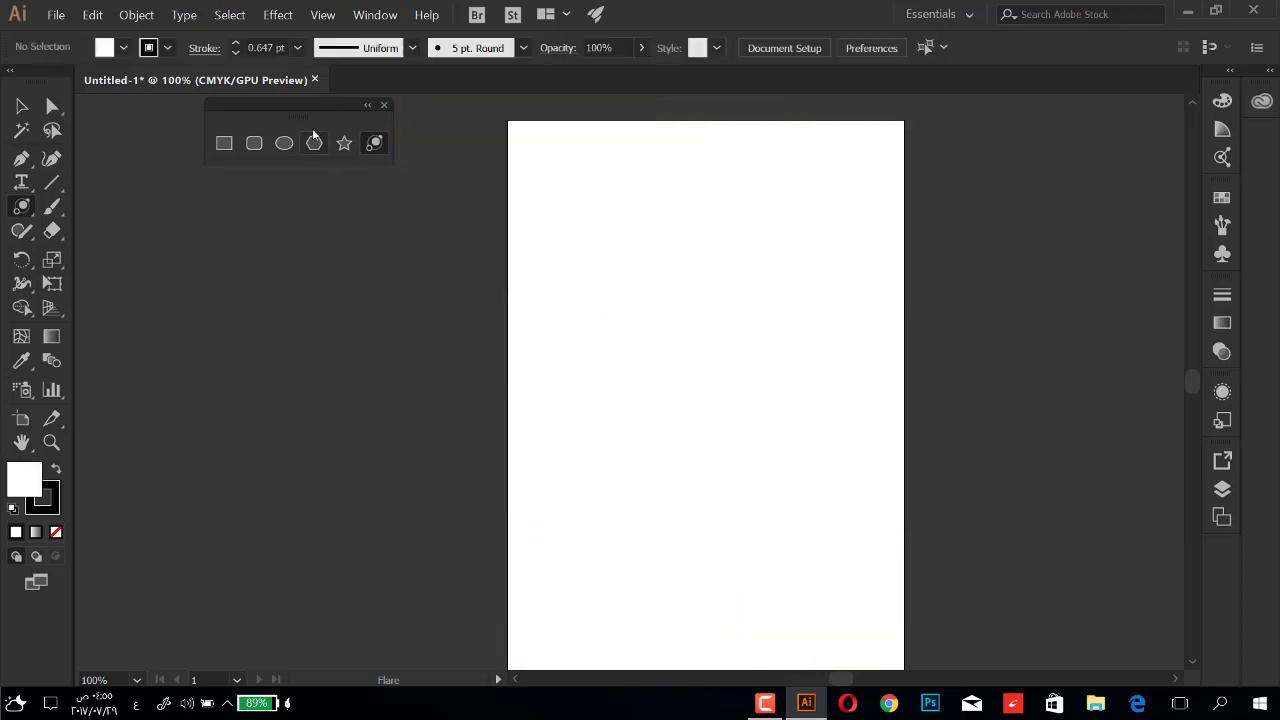
{"action": "left_click_drag", "start_coordinate": [295, 104], "coordinate": [325, 264]}
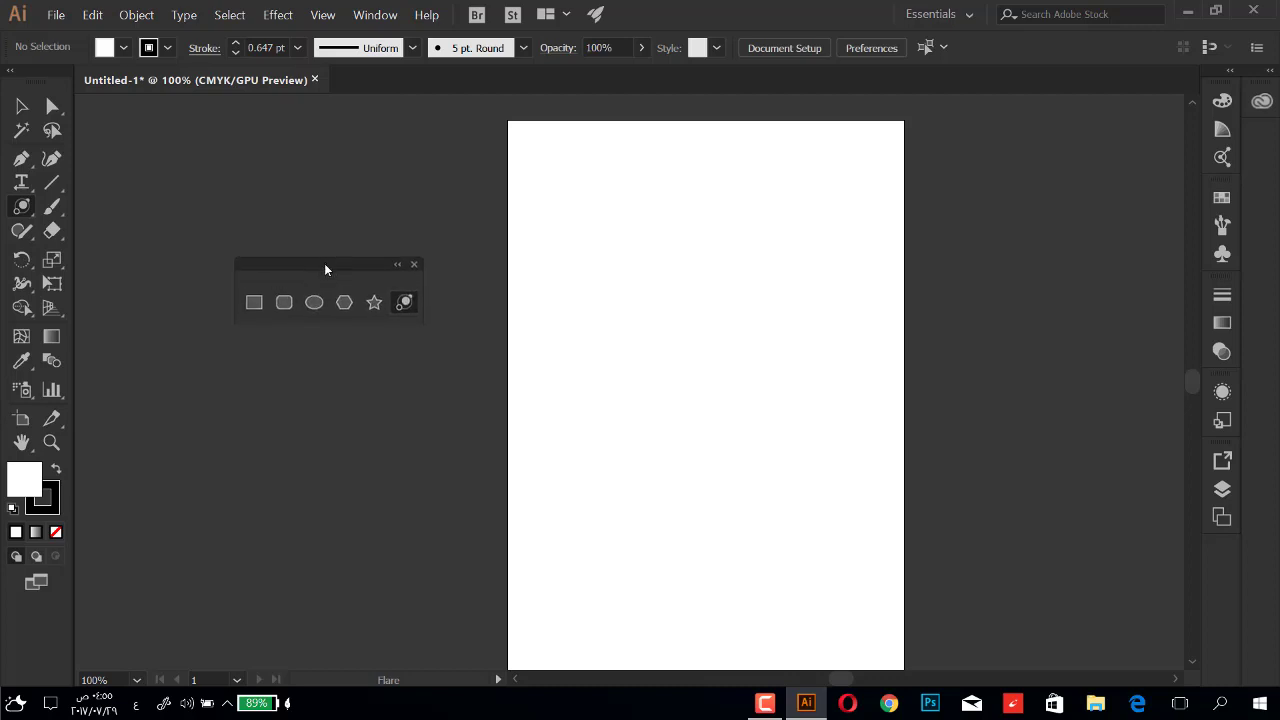
{"action": "left_click_drag", "start_coordinate": [324, 268], "coordinate": [405, 224]}
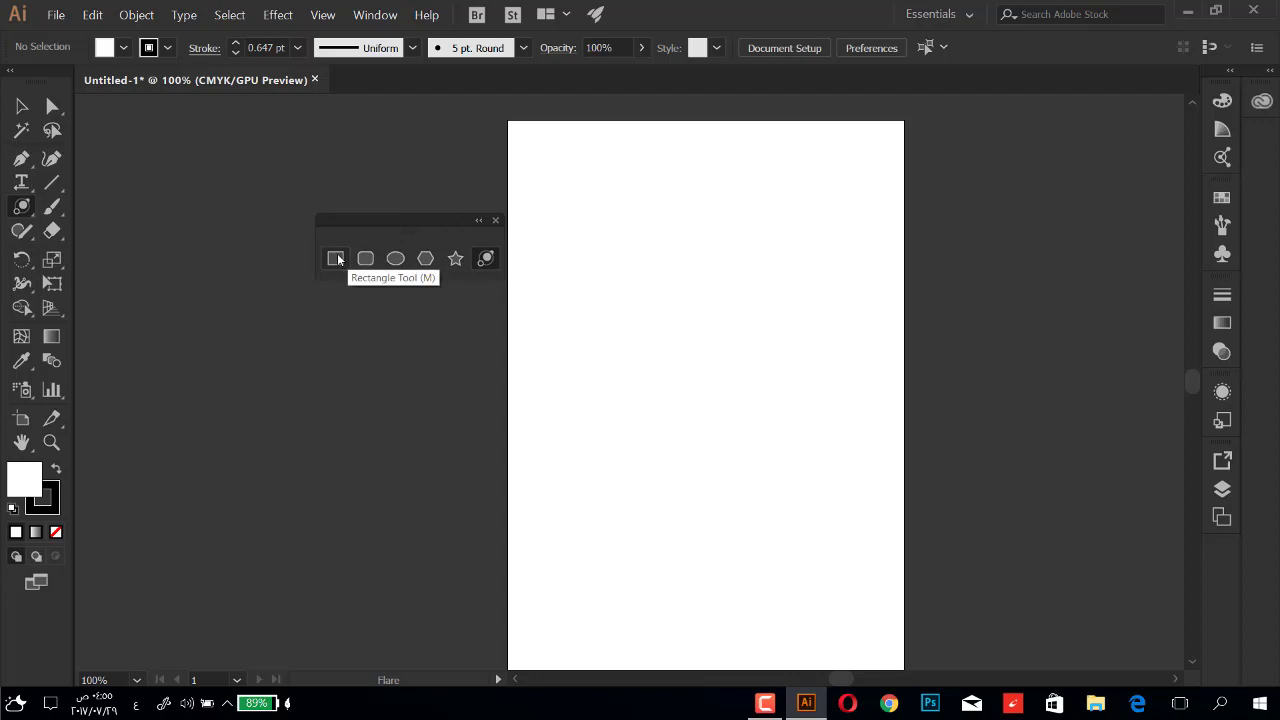
- Draw a square-cornered (0 mm) rectangle and move it to the artboard's upper right
{"action": "left_click", "coordinate": [336, 259]}
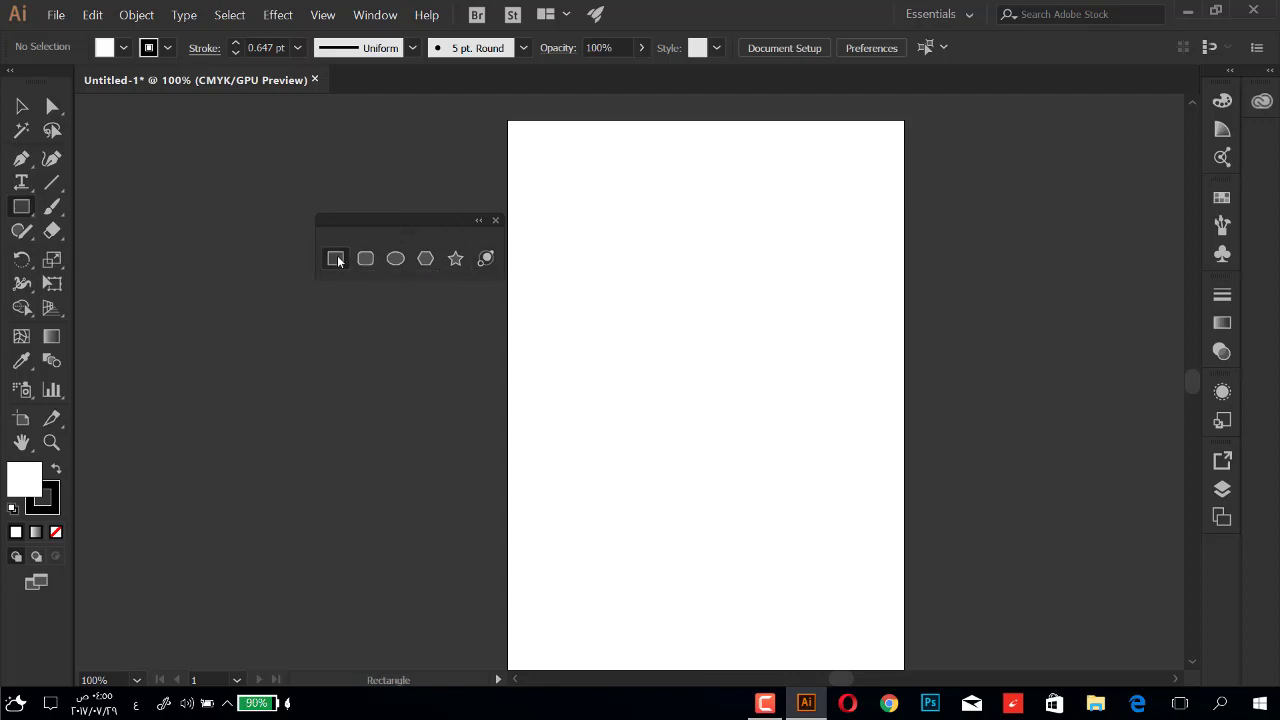
{"action": "left_click_drag", "start_coordinate": [770, 266], "coordinate": [611, 394]}
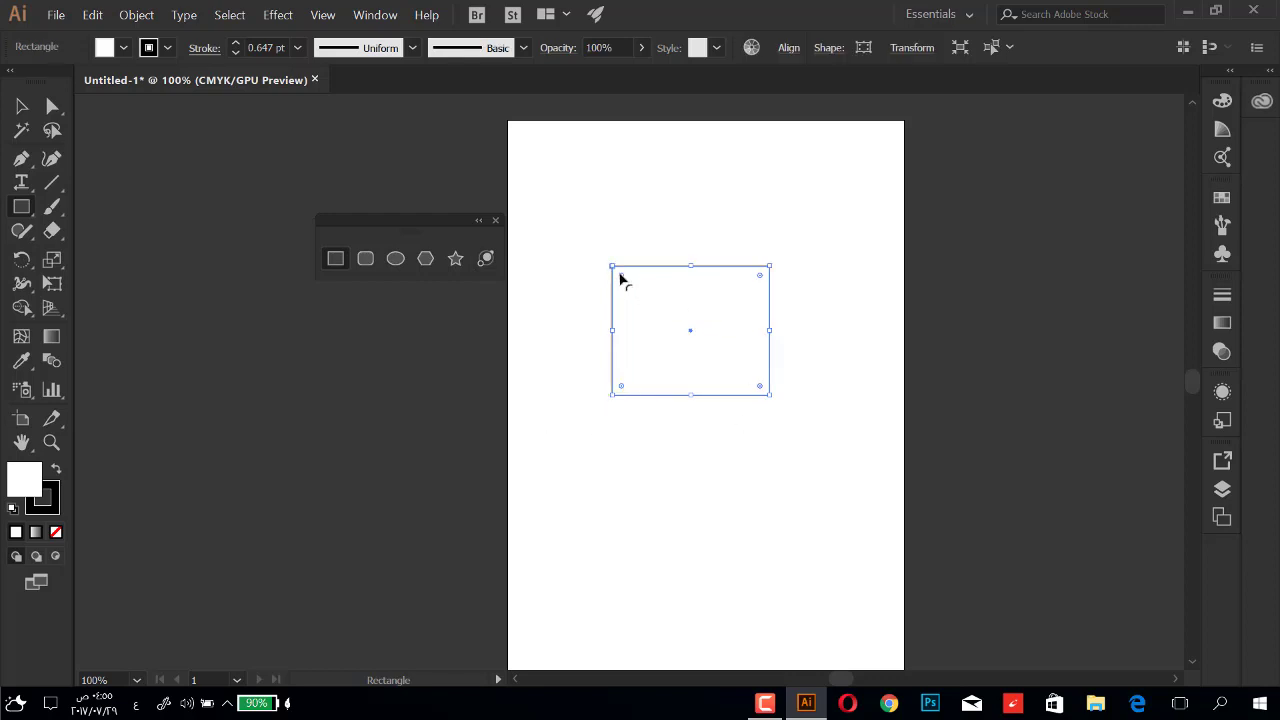
{"action": "left_click_drag", "start_coordinate": [620, 281], "coordinate": [609, 272]}
{"action": "left_click", "coordinate": [20, 108]}
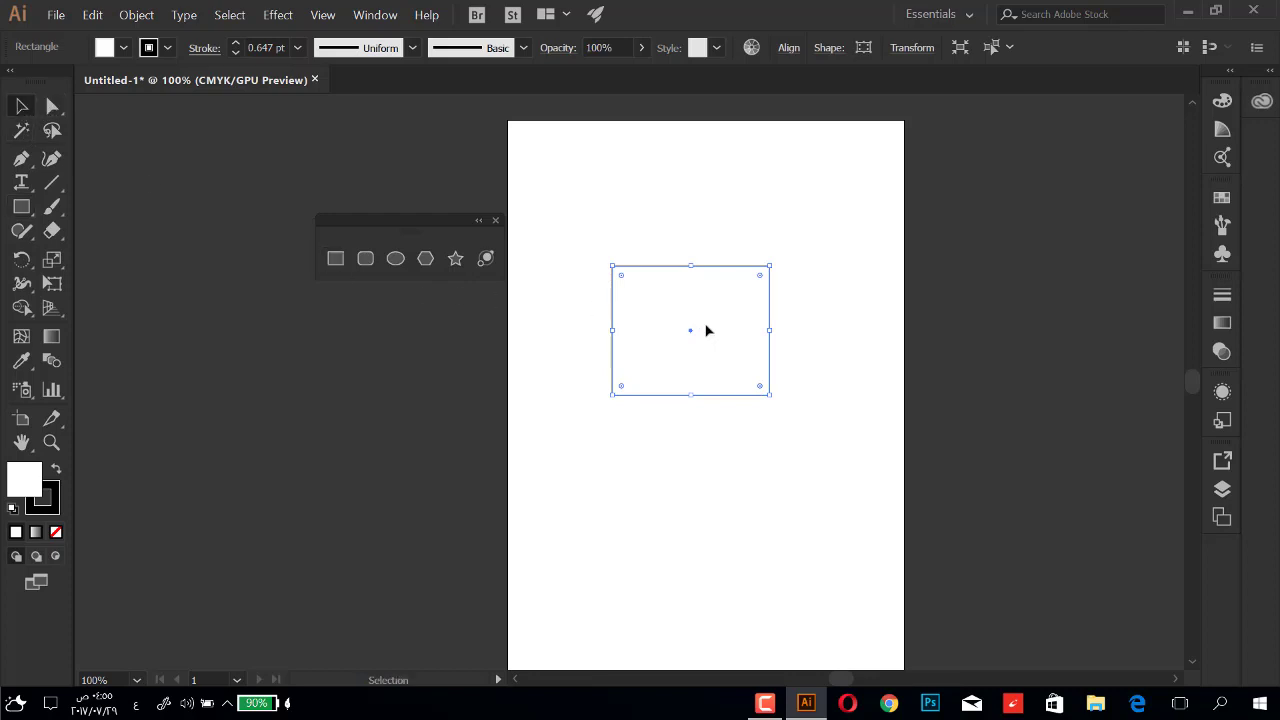
{"action": "left_click_drag", "start_coordinate": [706, 330], "coordinate": [785, 321]}
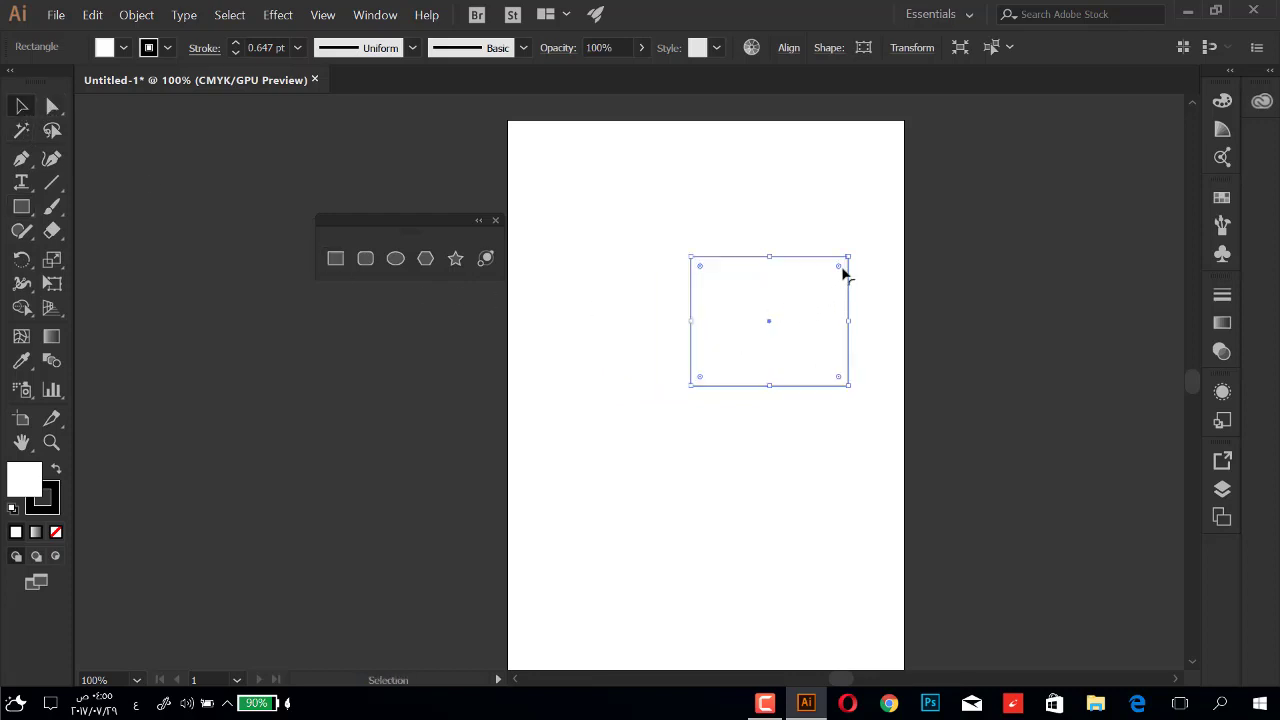
{"action": "left_click", "coordinate": [336, 259]}
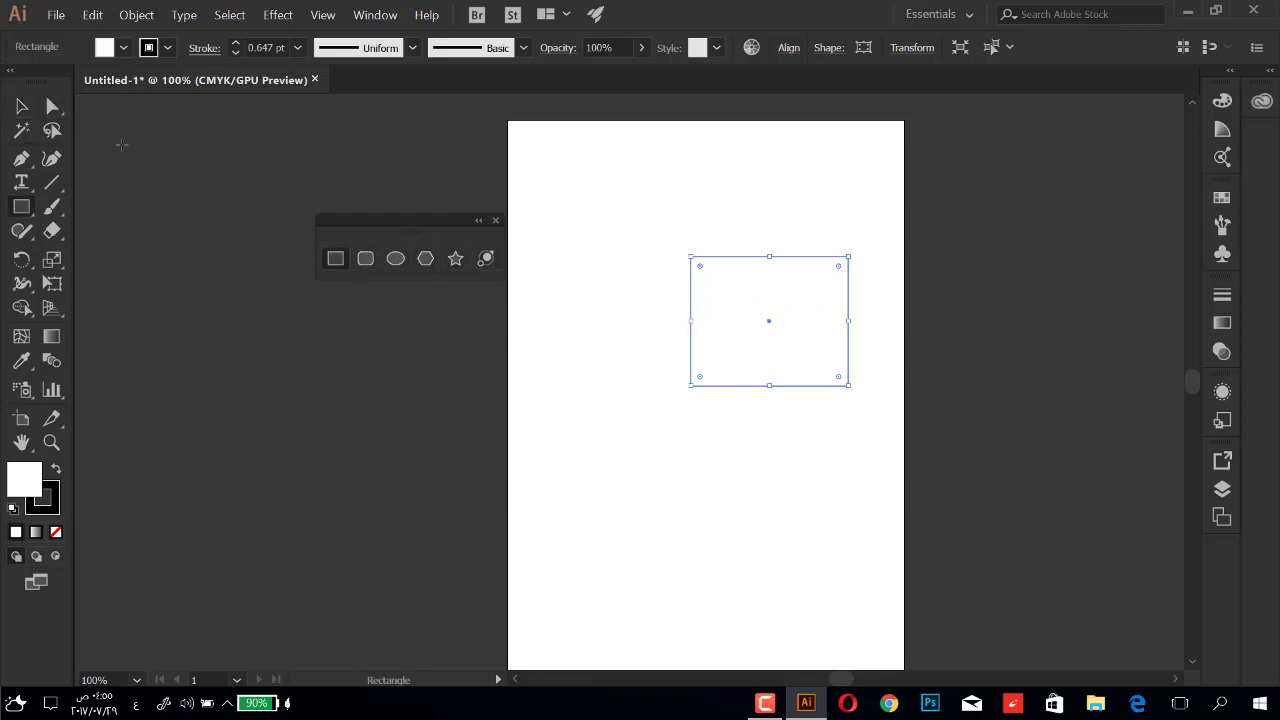
{"action": "left_click", "coordinate": [54, 110]}
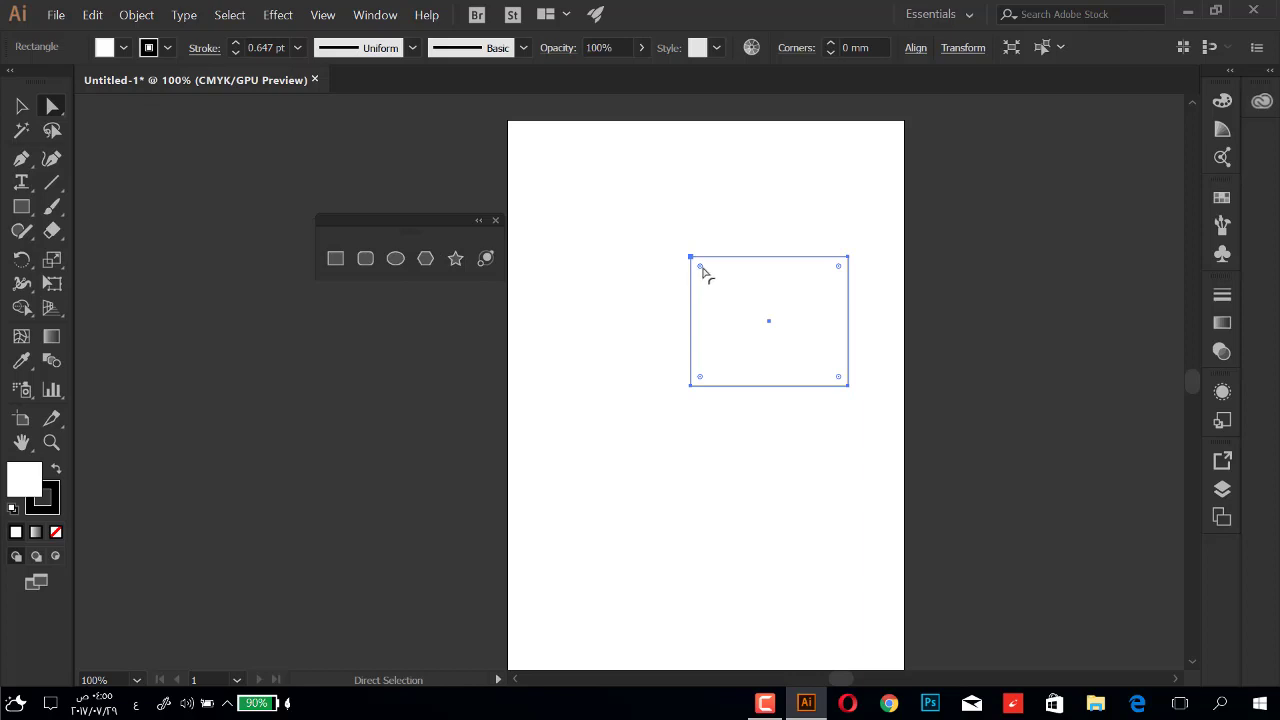
- Nudge the rectangle's corners and drag the top-right anchor up and left
{"action": "left_click_drag", "start_coordinate": [701, 267], "coordinate": [690, 274]}
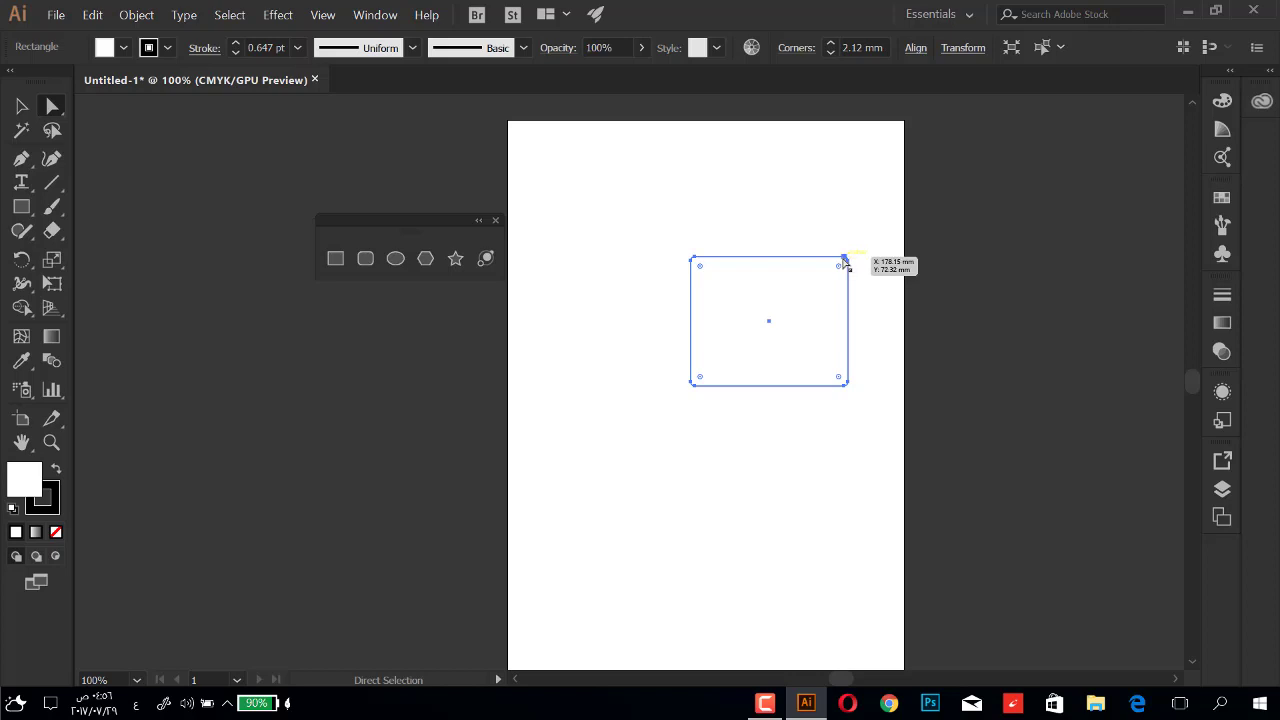
{"action": "mouse_move", "coordinate": [845, 259]}
{"action": "left_mouse_down"}
{"action": "mouse_move", "coordinate": [830, 254]}
{"action": "mouse_move", "coordinate": [829, 285]}
{"action": "mouse_move", "coordinate": [827, 258]}
{"action": "left_mouse_up"}
{"action": "left_click", "coordinate": [831, 255]}
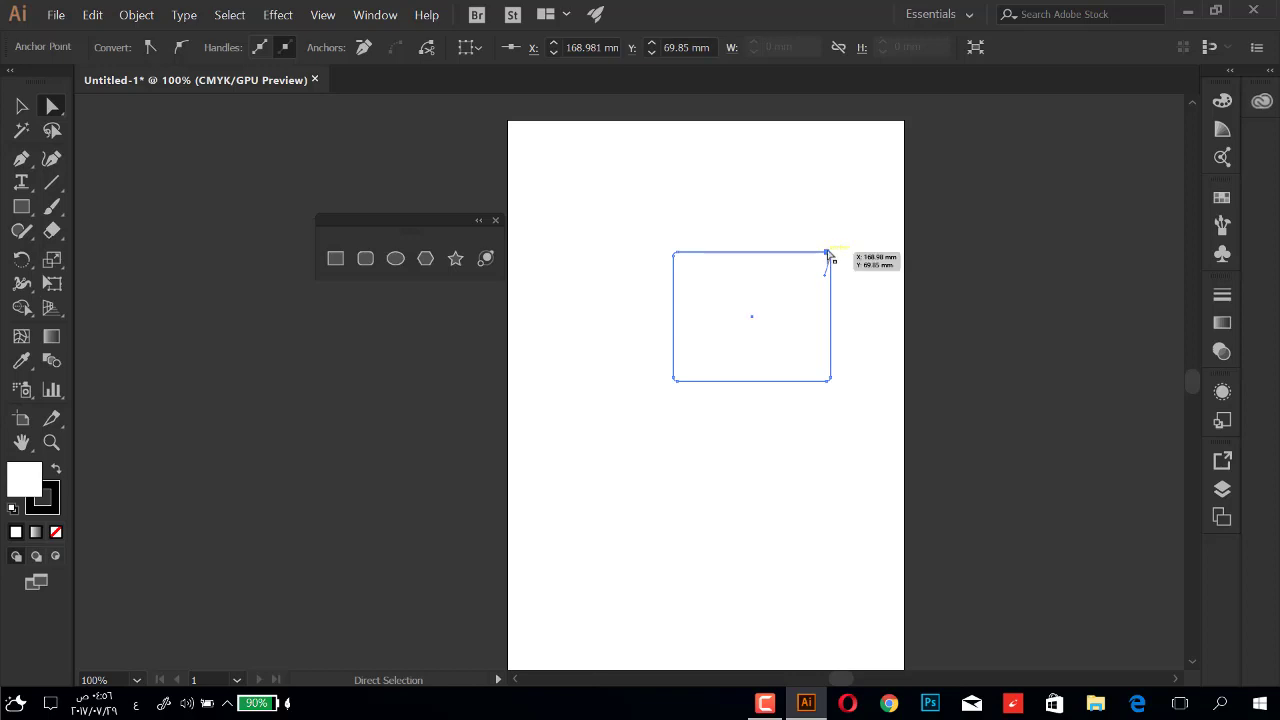
{"action": "left_click_drag", "start_coordinate": [825, 256], "coordinate": [790, 200]}
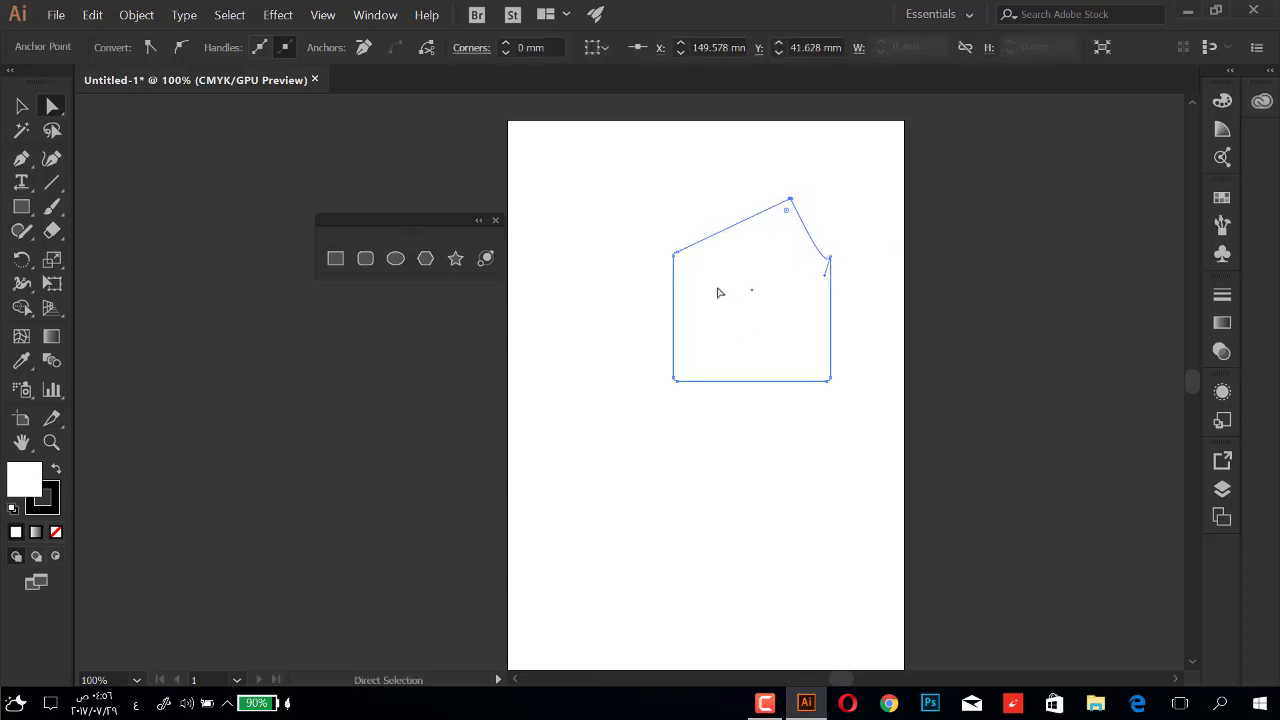
- Warp the rectangle irregularly by dragging its top-left, lower-left and right-side anchors outward
{"action": "left_click", "coordinate": [674, 256]}
{"action": "left_click_drag", "start_coordinate": [674, 256], "coordinate": [614, 304]}
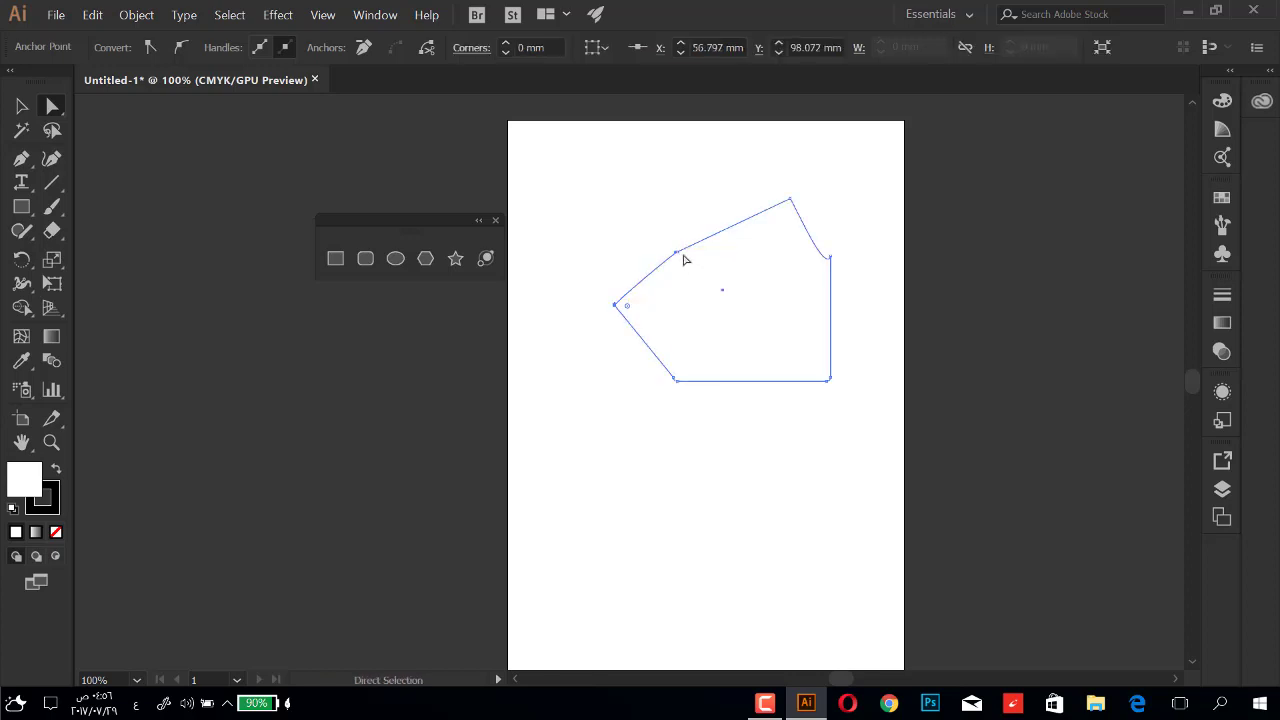
{"action": "left_click_drag", "start_coordinate": [675, 258], "coordinate": [634, 210]}
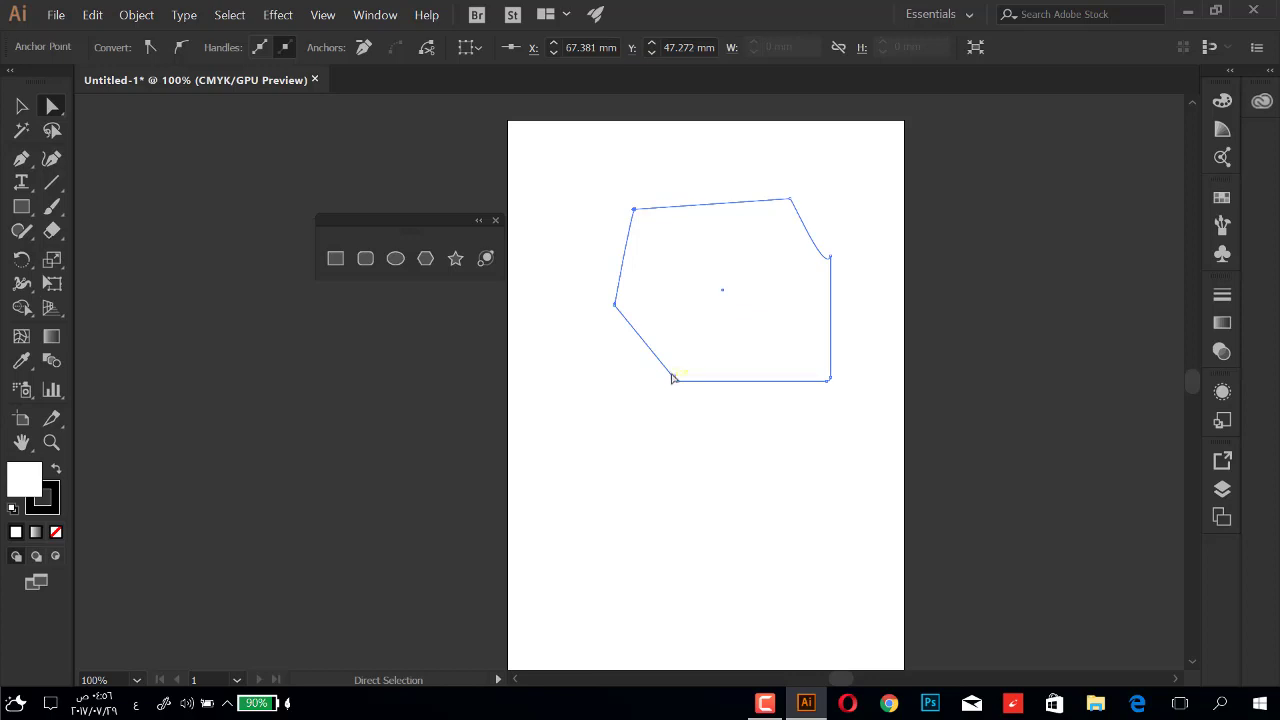
{"action": "left_click_drag", "start_coordinate": [672, 378], "coordinate": [645, 403]}
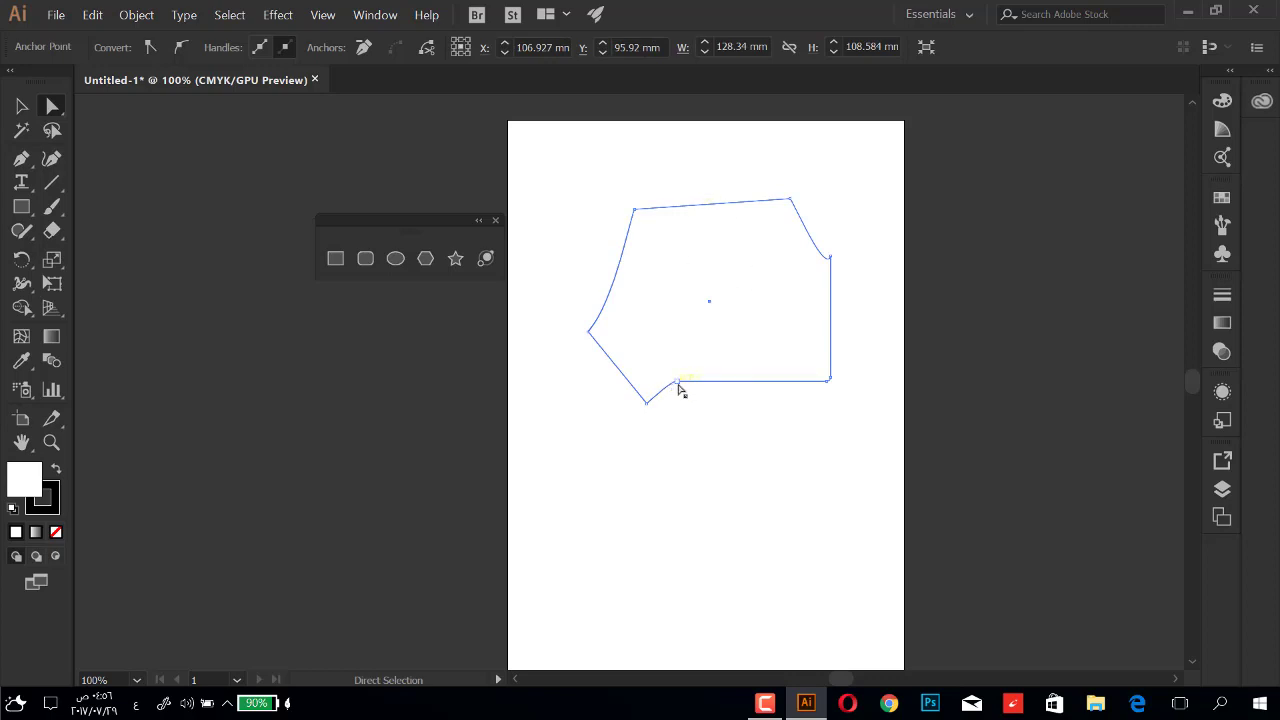
{"action": "left_click_drag", "start_coordinate": [677, 384], "coordinate": [705, 438]}
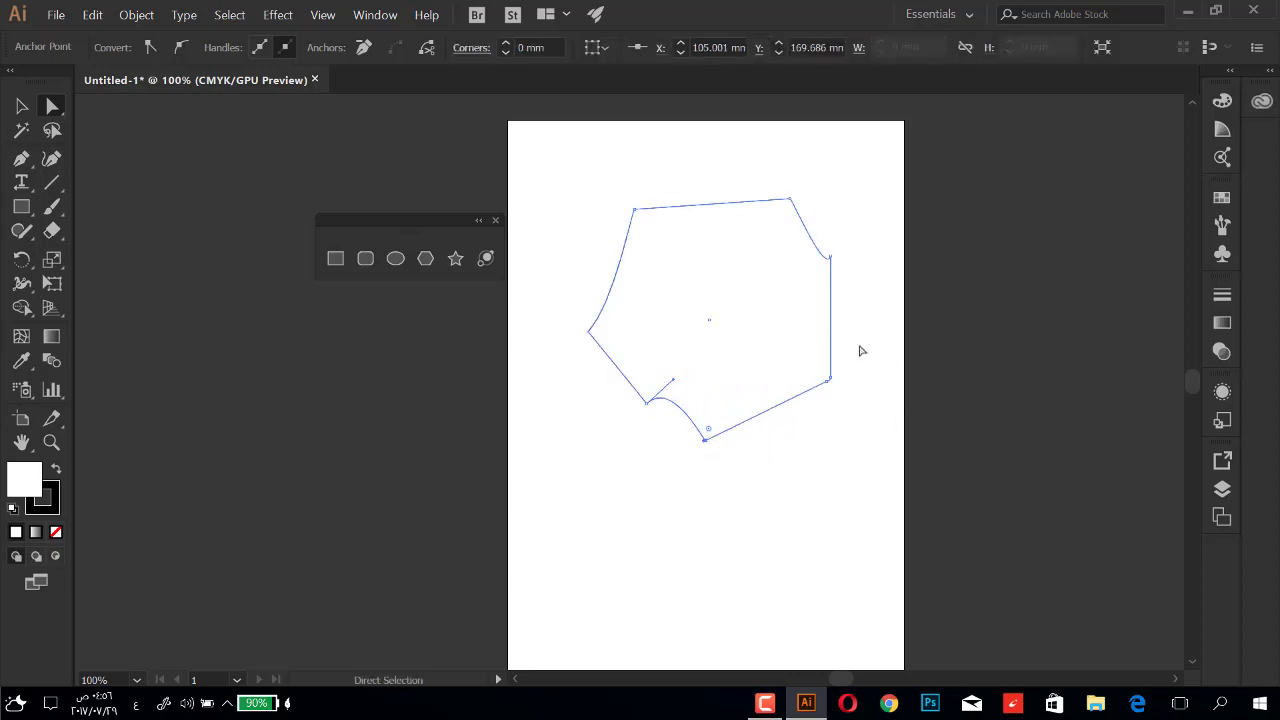
{"action": "mouse_move", "coordinate": [834, 380]}
{"action": "left_mouse_down"}
{"action": "mouse_move", "coordinate": [890, 384]}
{"action": "mouse_move", "coordinate": [826, 442]}
{"action": "left_mouse_up"}
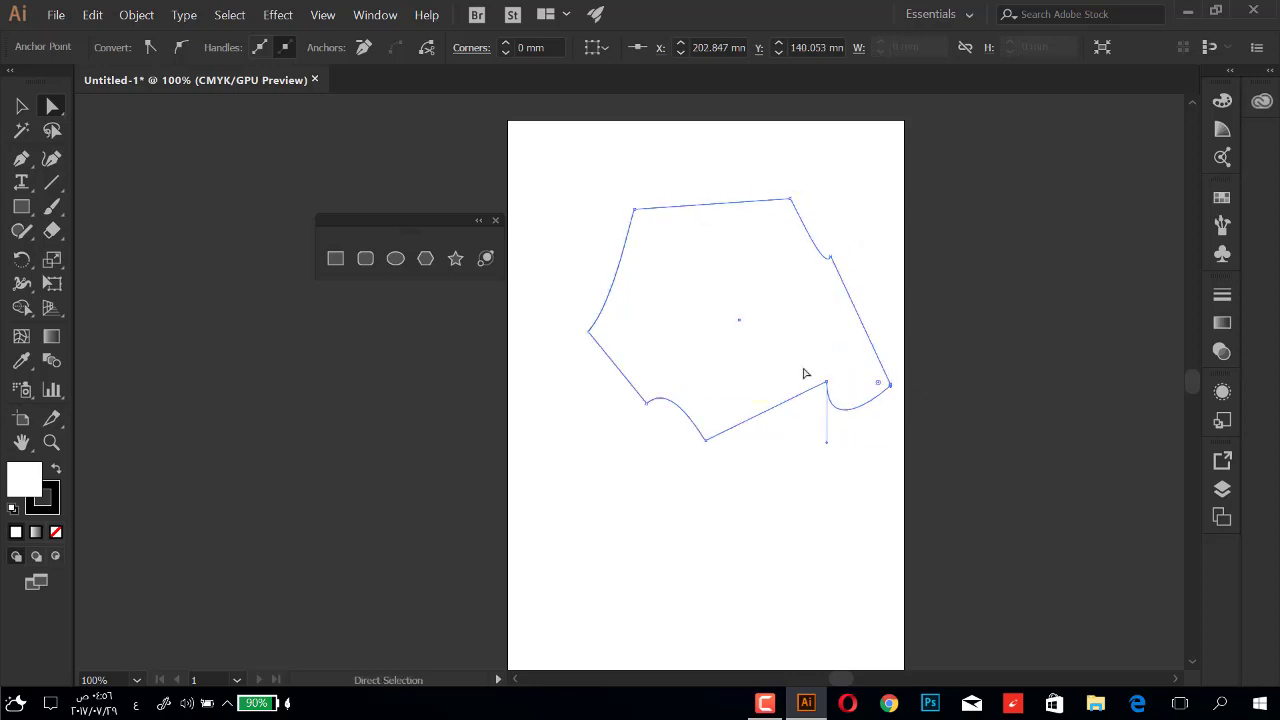
- Undo the anchor edits to restore the original rectangle, then remove it
{"action": "key", "text": "ctrl+z"}
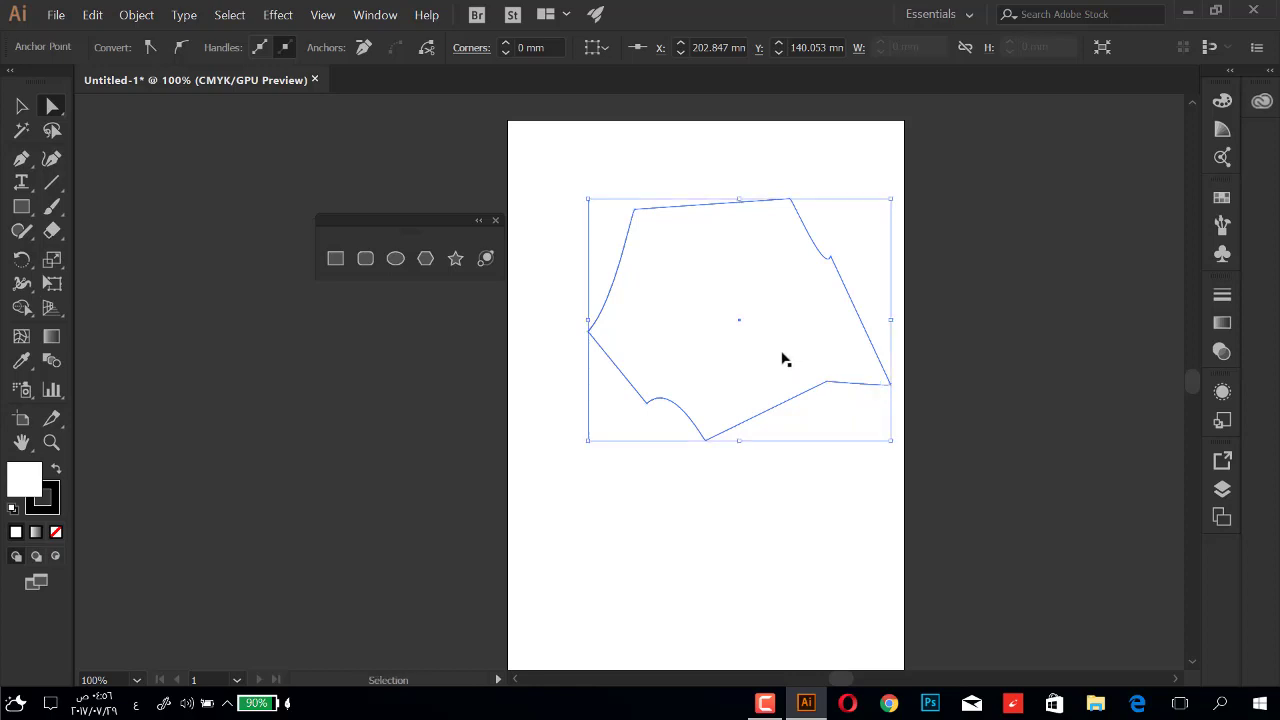
{"action": "key", "text": "ctrl+z"}
{"action": "key", "text": "ctrl+z"}
{"action": "key", "text": "ctrl+z"}
{"action": "key", "text": "ctrl+z"}
{"action": "key", "text": "ctrl+z"}
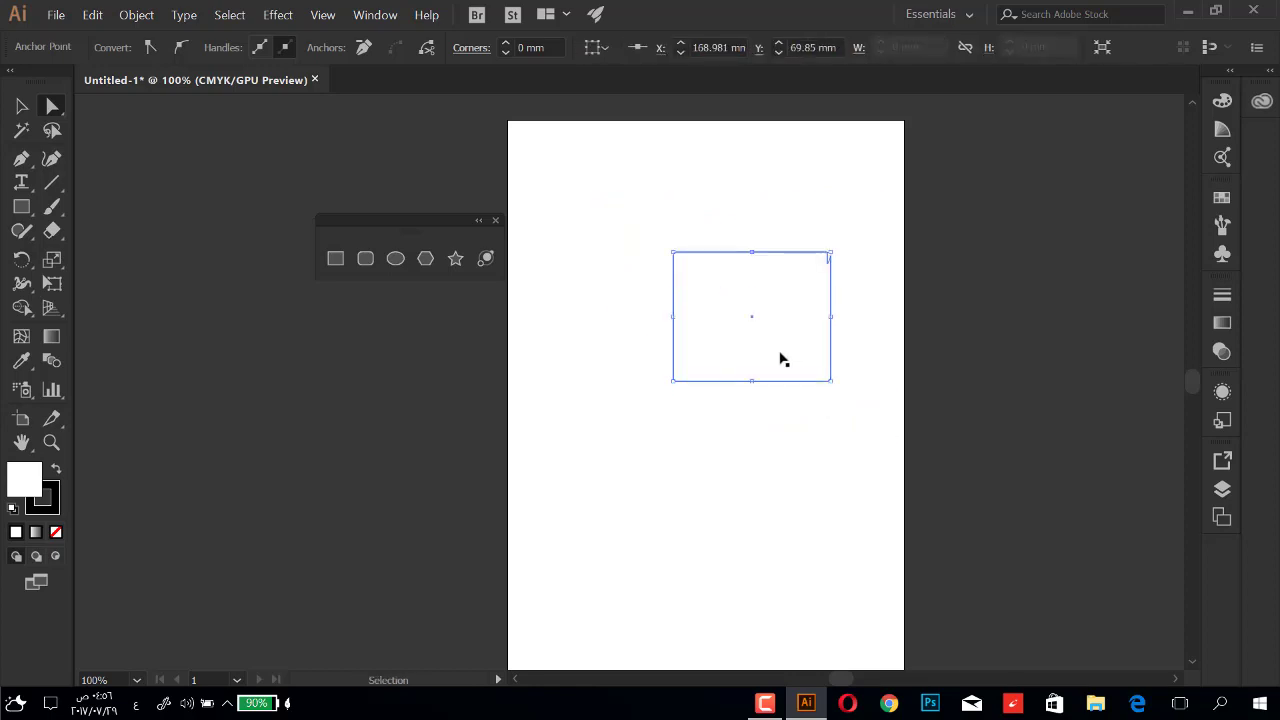
{"action": "key", "text": "ctrl+z"}
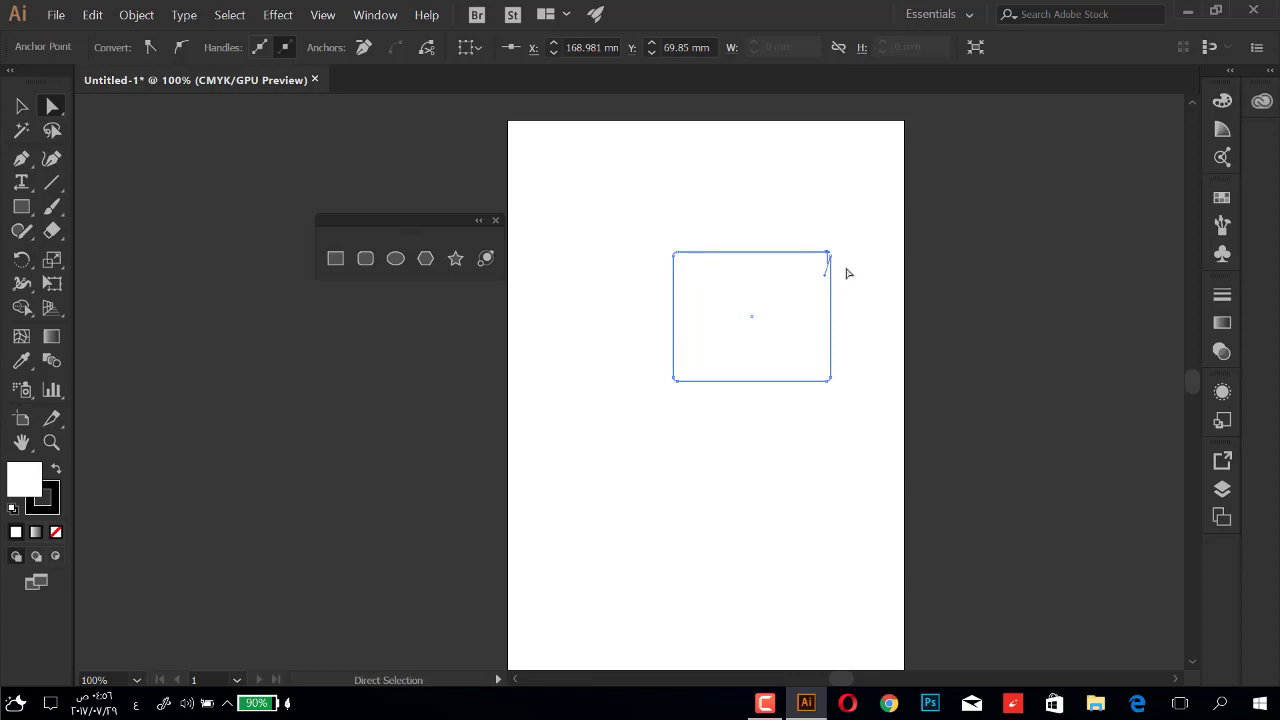
{"action": "key", "text": "ctrl"}
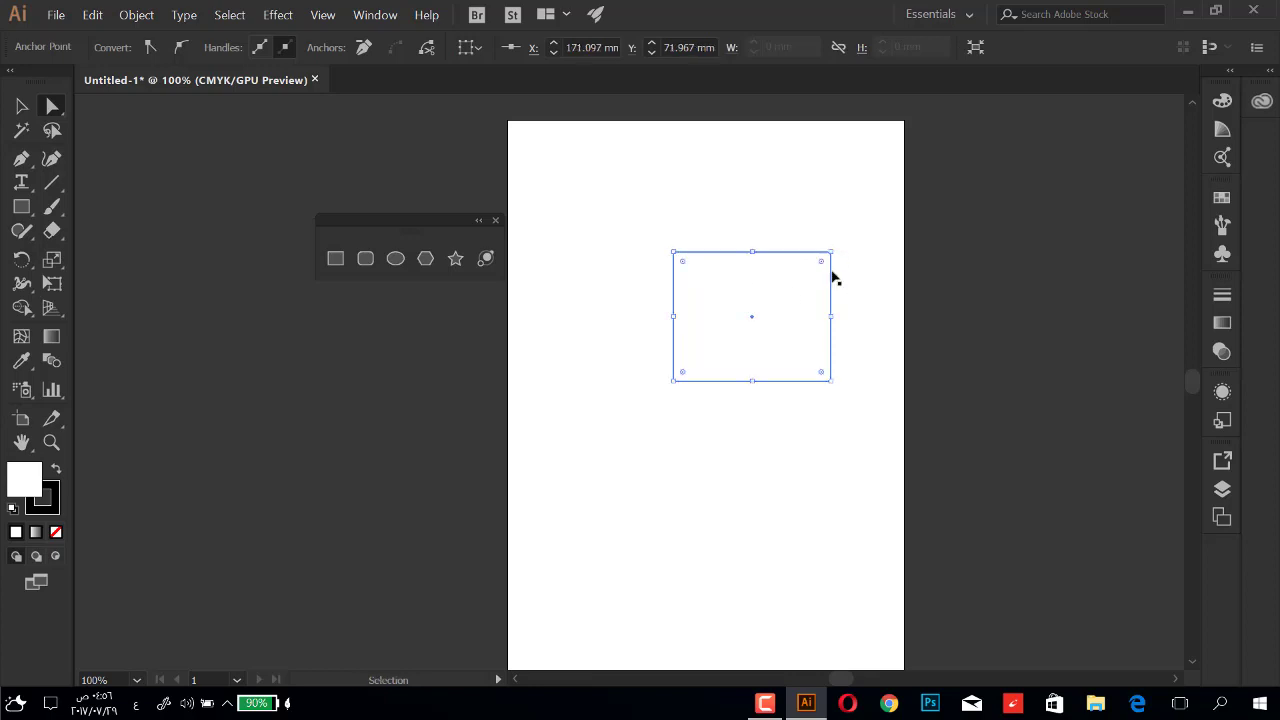
{"action": "key", "text": "ctrl+z"}
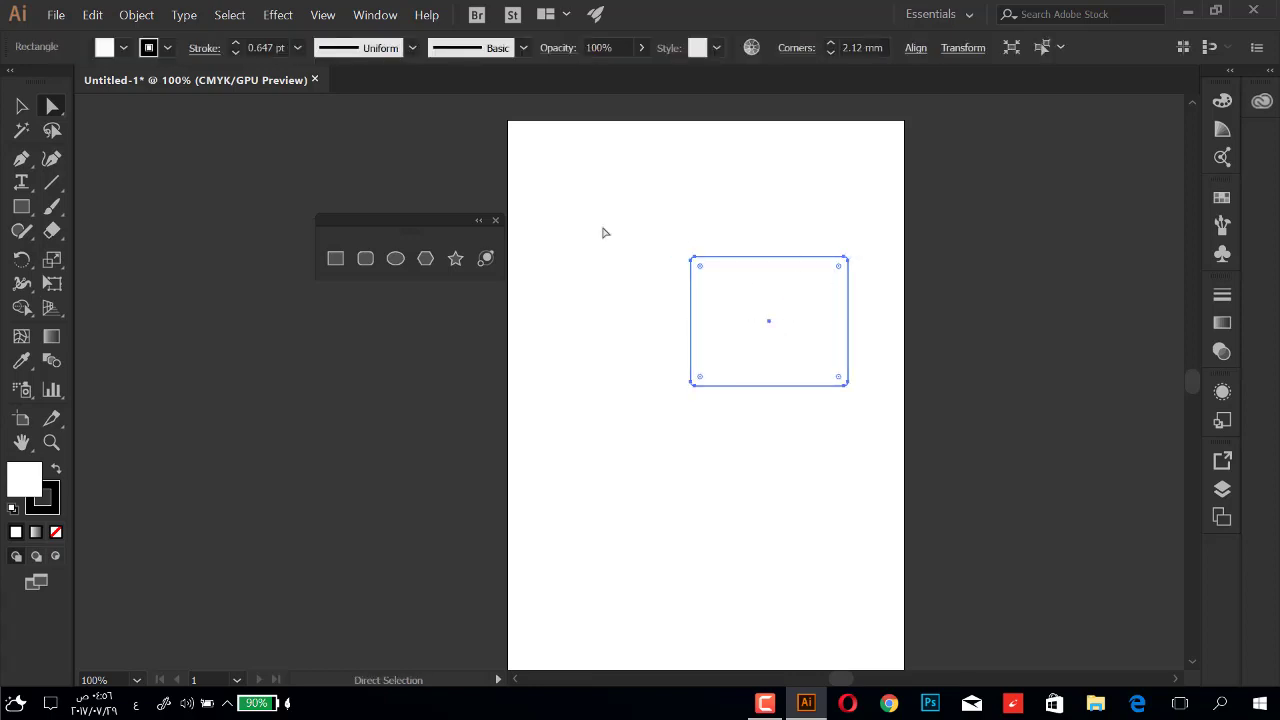
{"action": "key", "text": "ctrl+z"}
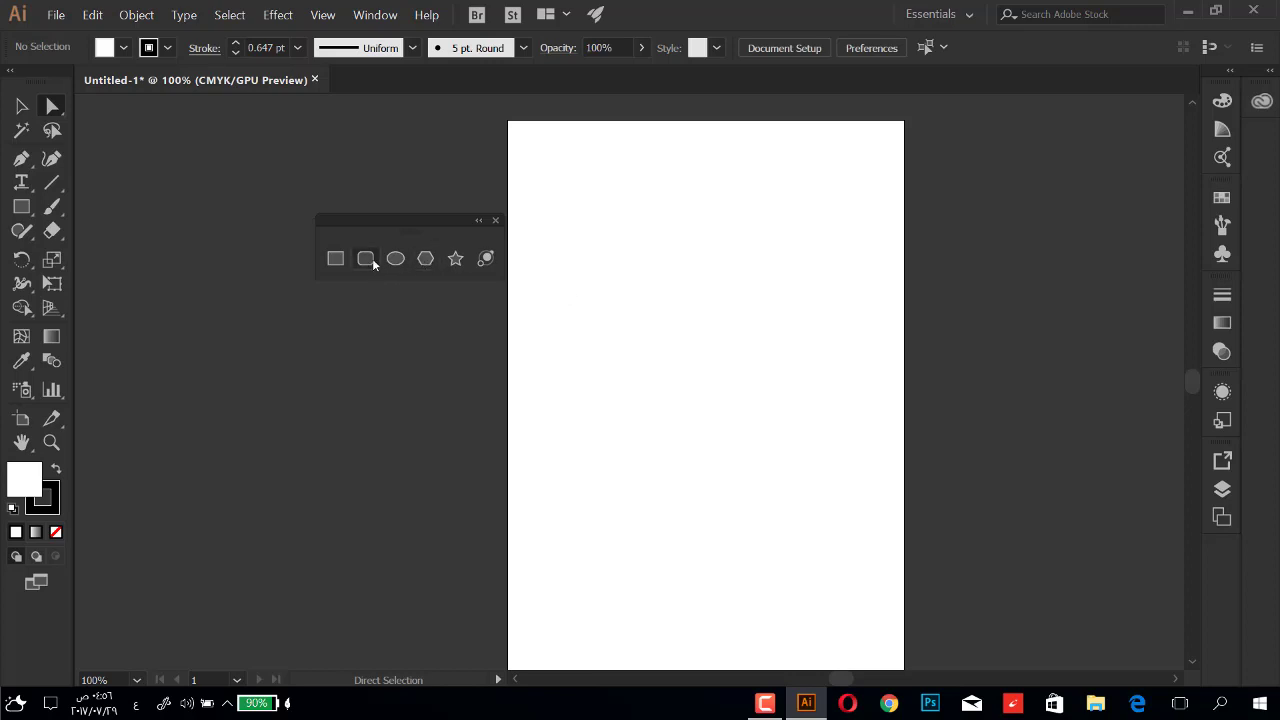
- Draw a rounded rectangle and pull its right anchor out to the right
{"action": "left_click", "coordinate": [366, 258]}
{"action": "mouse_move", "coordinate": [772, 280]}
{"action": "left_mouse_down"}
{"action": "mouse_move", "coordinate": [551, 374]}
{"action": "mouse_move", "coordinate": [557, 480]}
{"action": "left_mouse_up"}
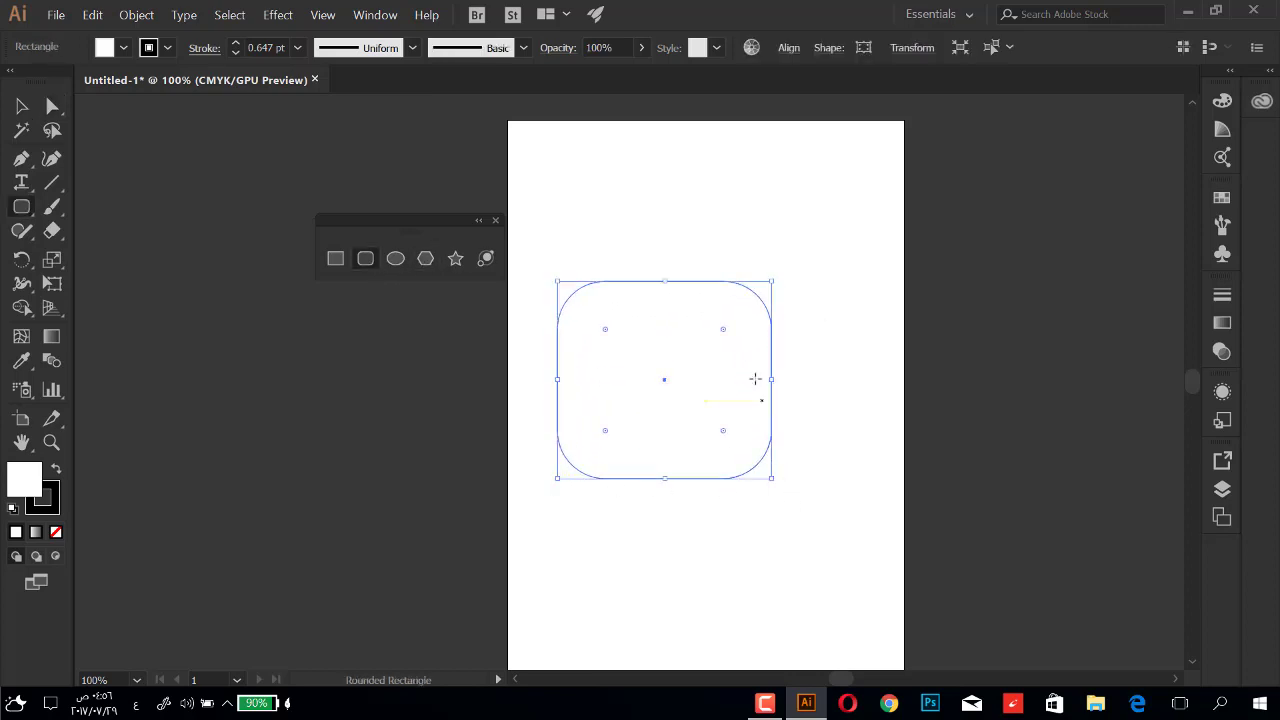
{"action": "left_click", "coordinate": [52, 106]}
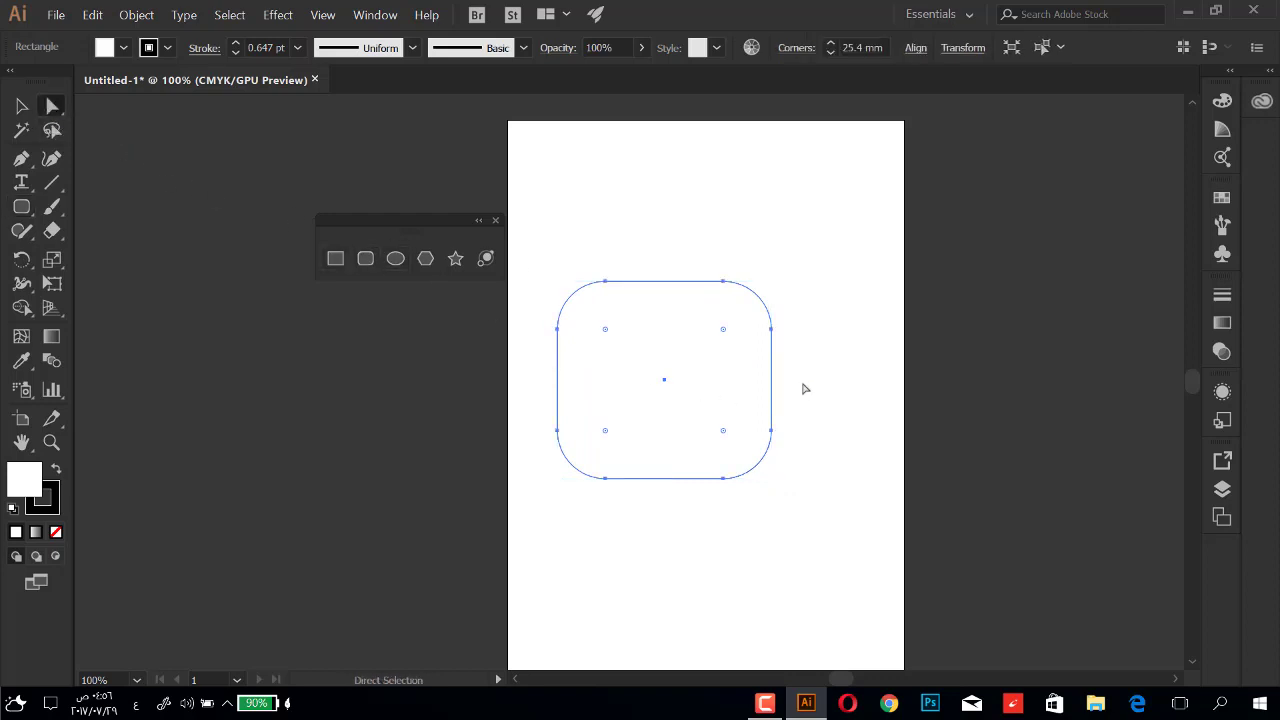
{"action": "left_click", "coordinate": [771, 330]}
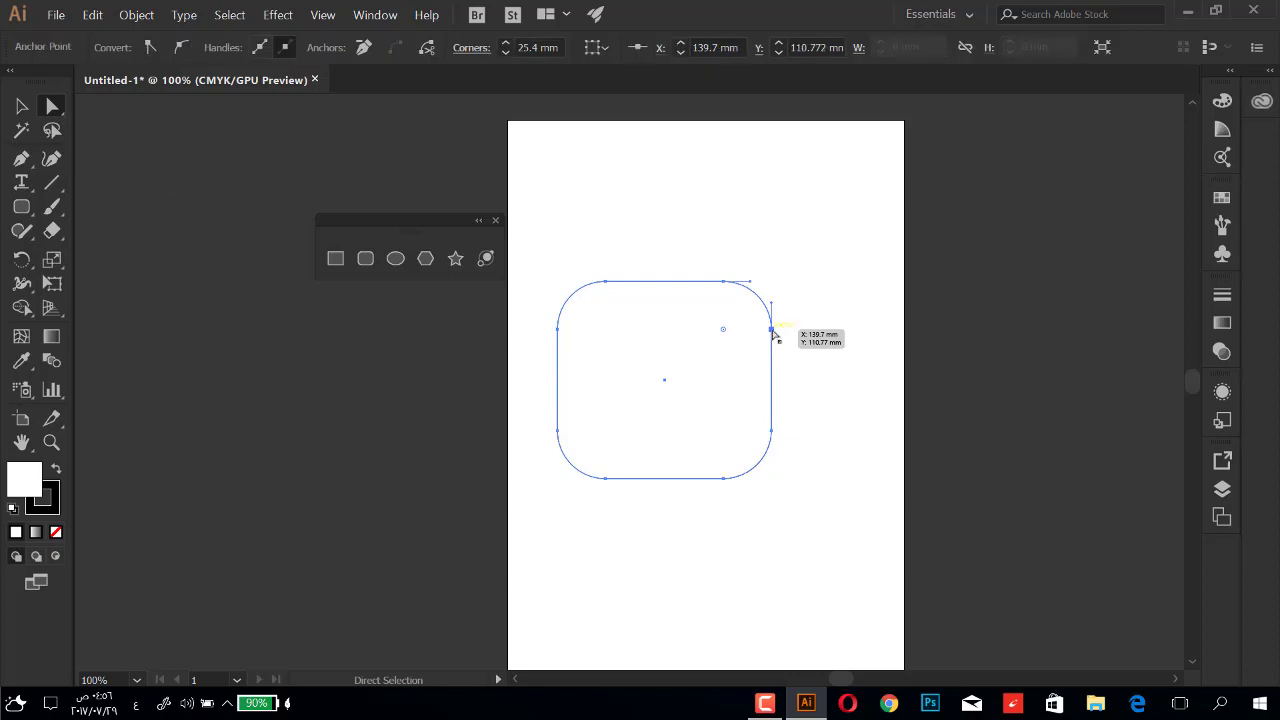
{"action": "left_click_drag", "start_coordinate": [772, 330], "coordinate": [858, 328]}
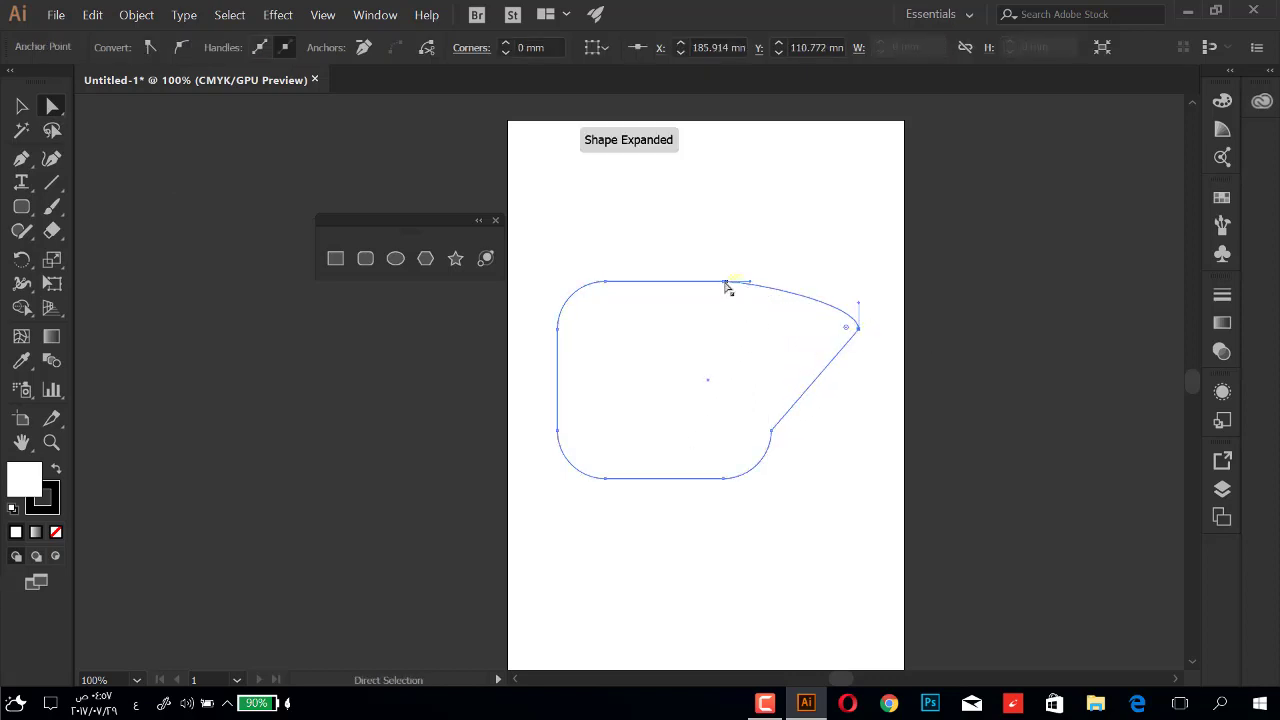
- Distort the top and left anchors into a notched outline, then delete the shape
{"action": "left_click_drag", "start_coordinate": [725, 283], "coordinate": [708, 334]}
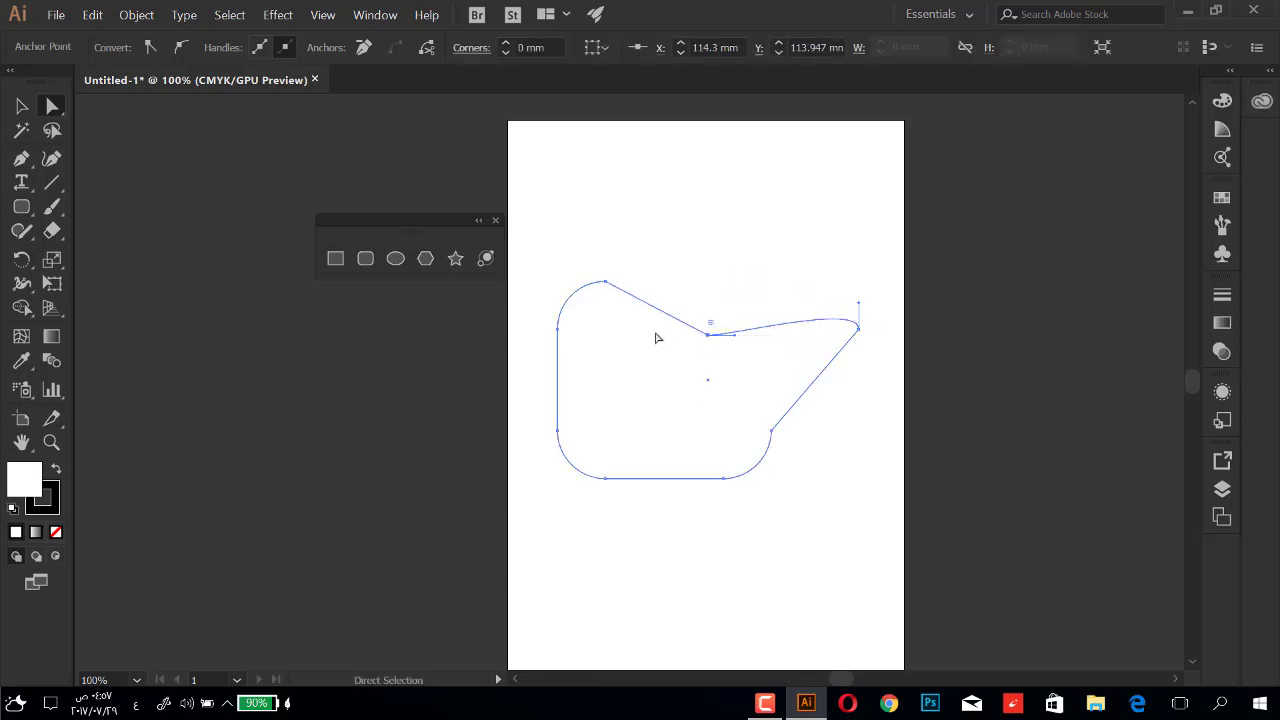
{"action": "left_click_drag", "start_coordinate": [604, 283], "coordinate": [741, 226]}
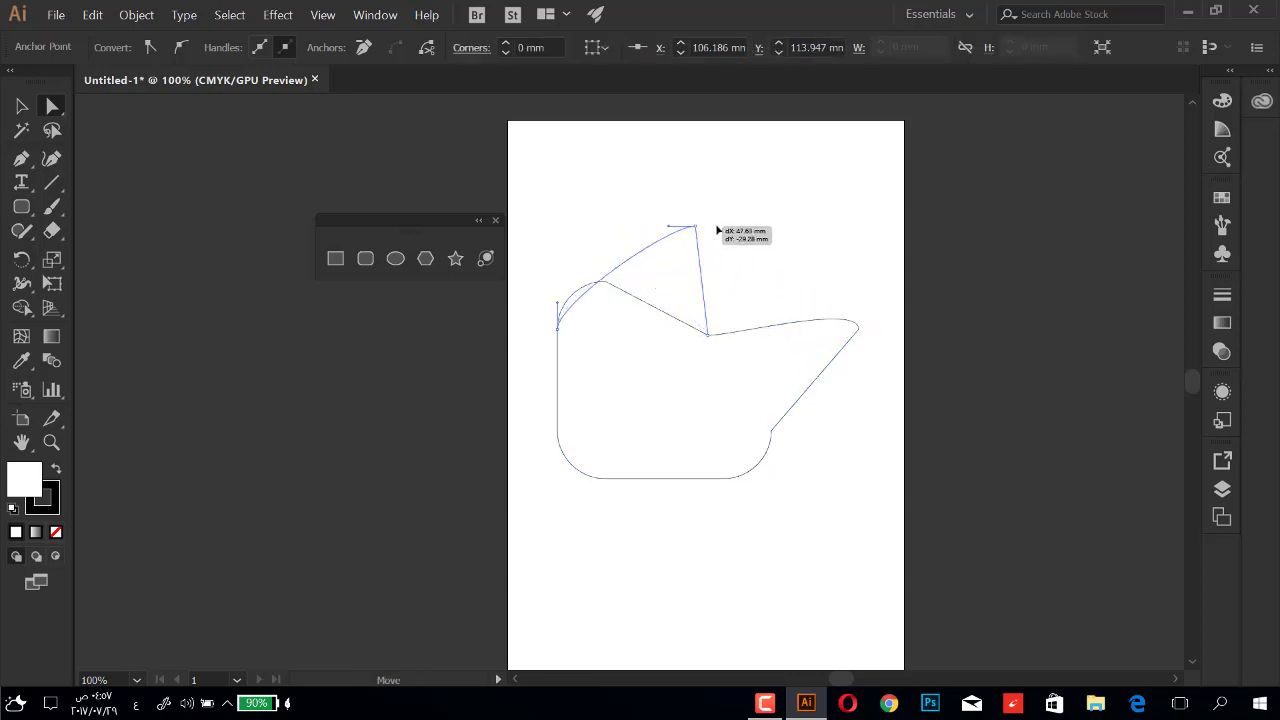
{"action": "left_click_drag", "start_coordinate": [557, 326], "coordinate": [598, 376]}
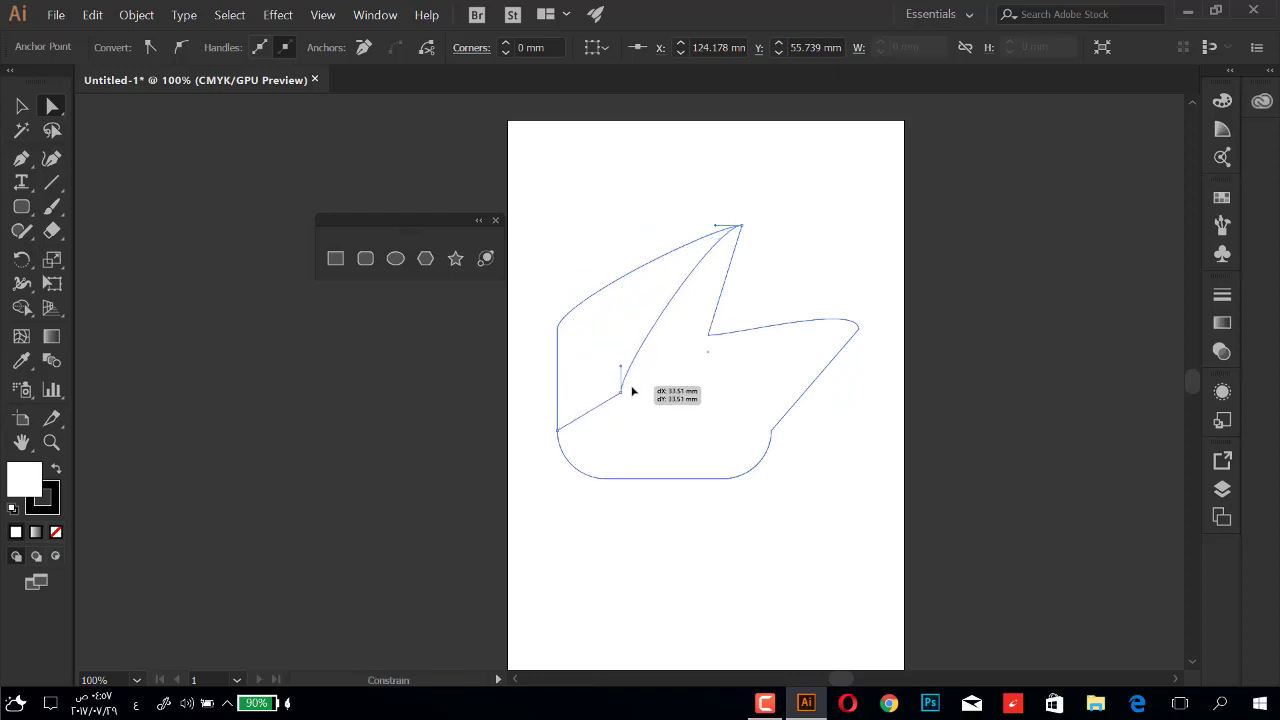
{"action": "left_click_drag", "start_coordinate": [598, 376], "coordinate": [557, 326]}
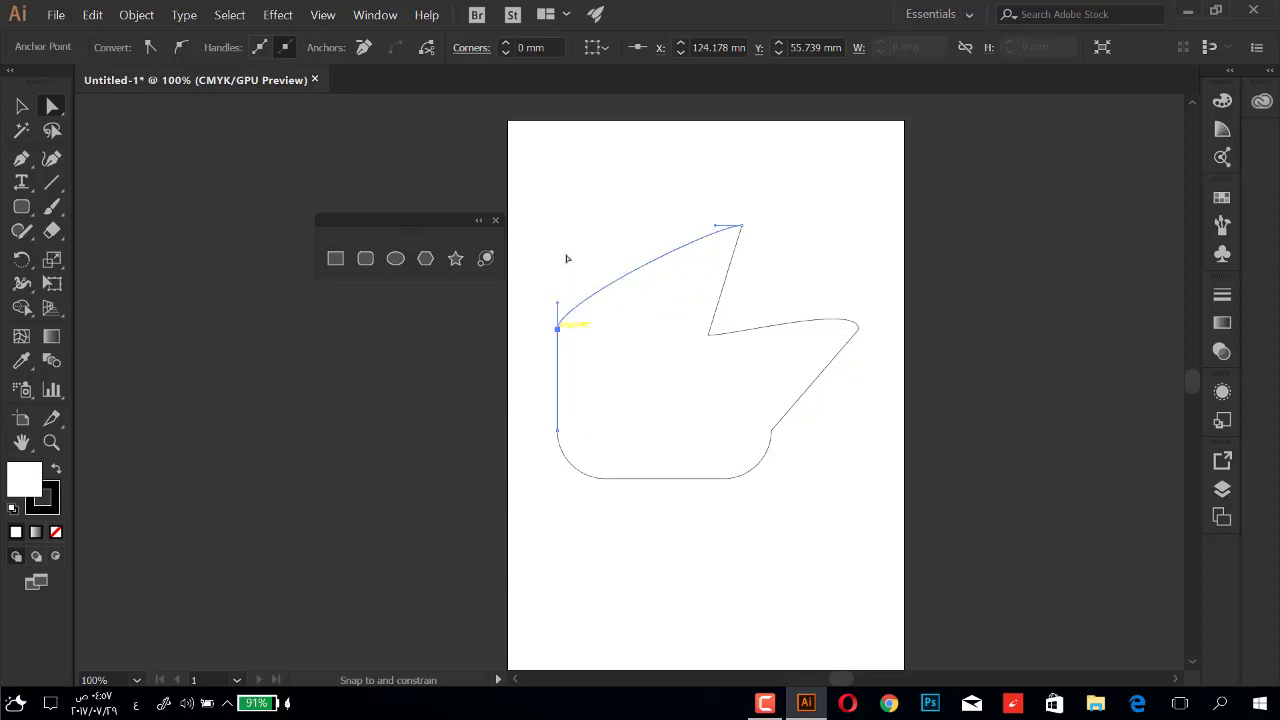
{"action": "left_click_drag", "start_coordinate": [557, 326], "coordinate": [558, 258]}
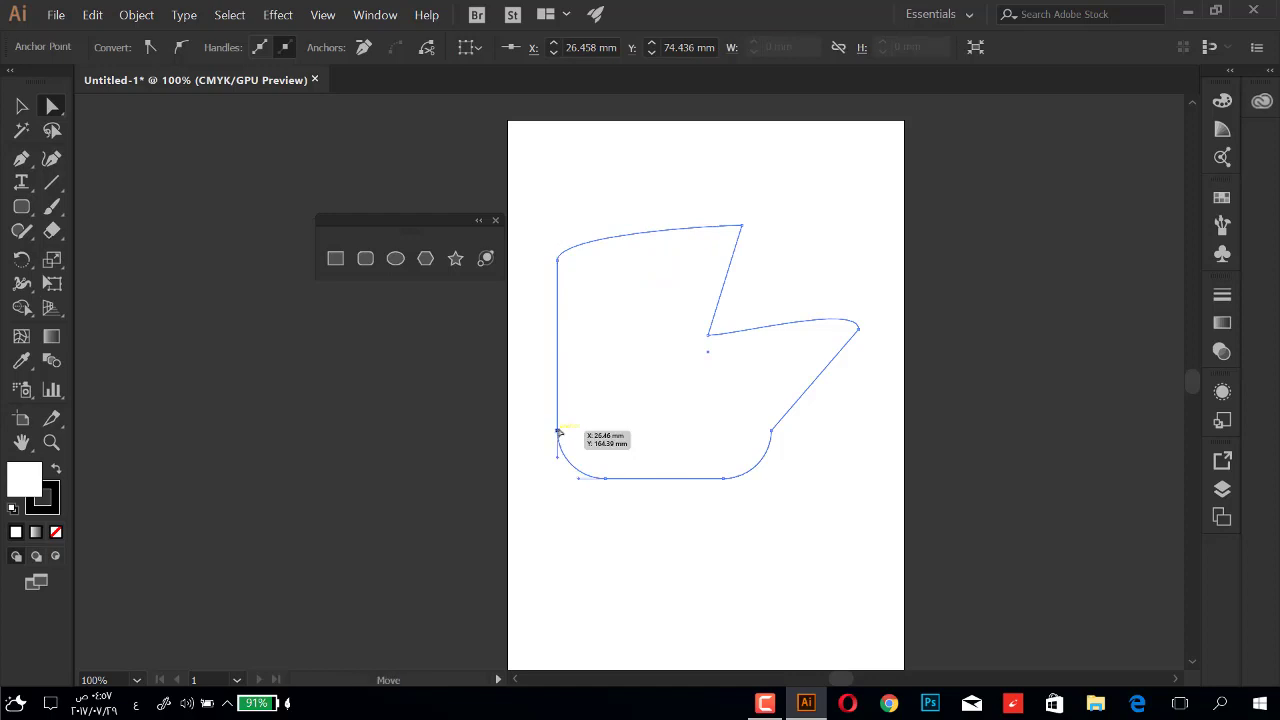
{"action": "mouse_move", "coordinate": [557, 430]}
{"action": "left_mouse_down"}
{"action": "mouse_move", "coordinate": [689, 432]}
{"action": "mouse_move", "coordinate": [572, 412]}
{"action": "mouse_move", "coordinate": [677, 386]}
{"action": "mouse_move", "coordinate": [611, 398]}
{"action": "left_mouse_up"}
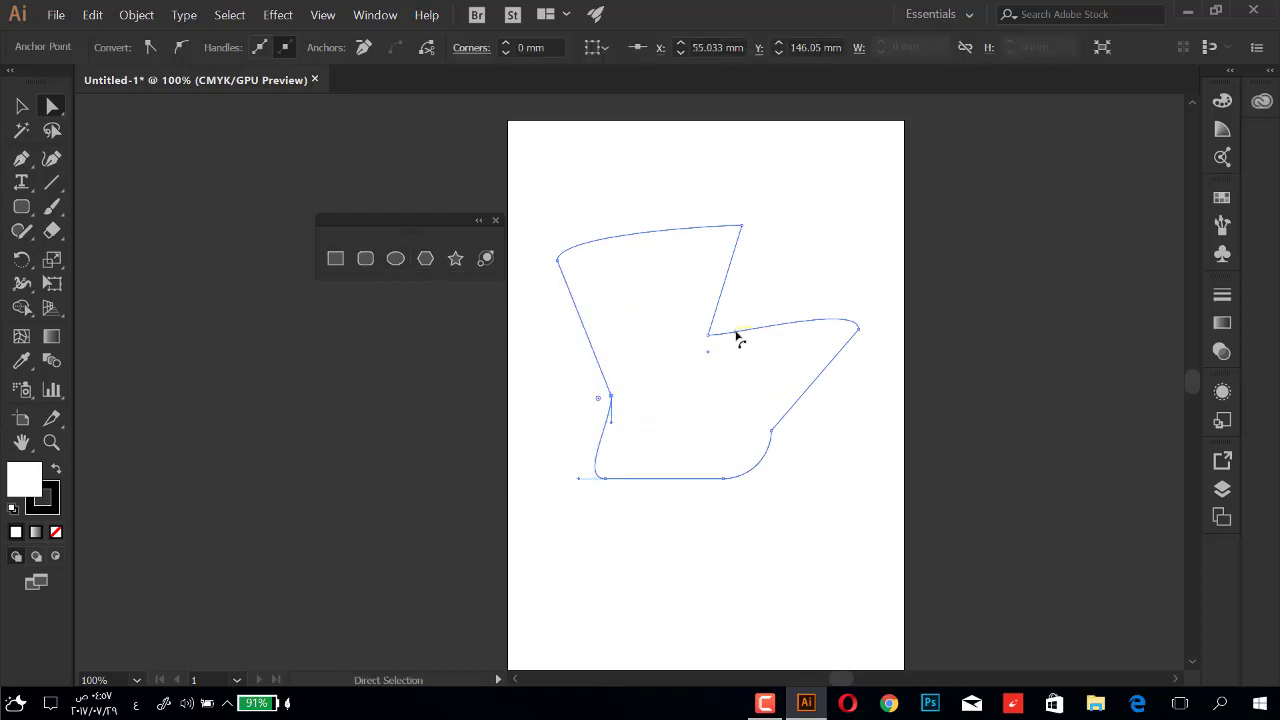
{"action": "key", "text": "Delete"}
{"action": "key", "text": "Delete"}
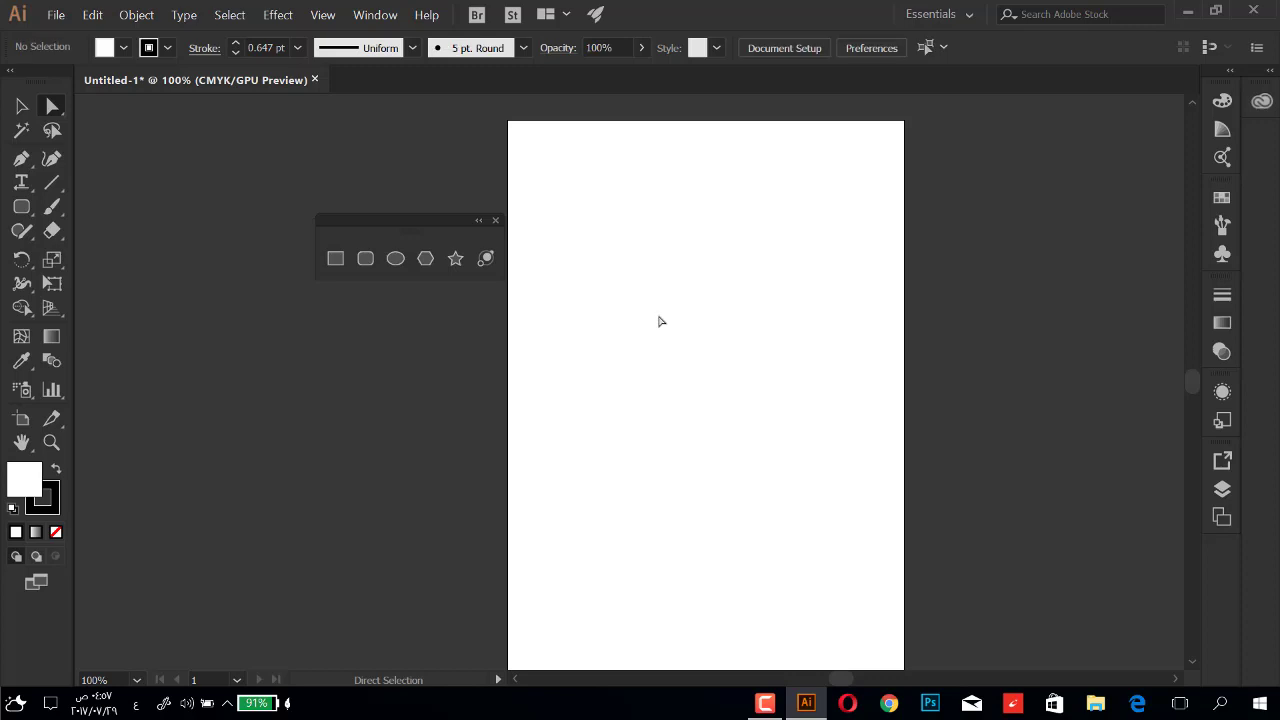
- Draw an ellipse and flatten its left side into a D shape
{"action": "left_click", "coordinate": [396, 259]}
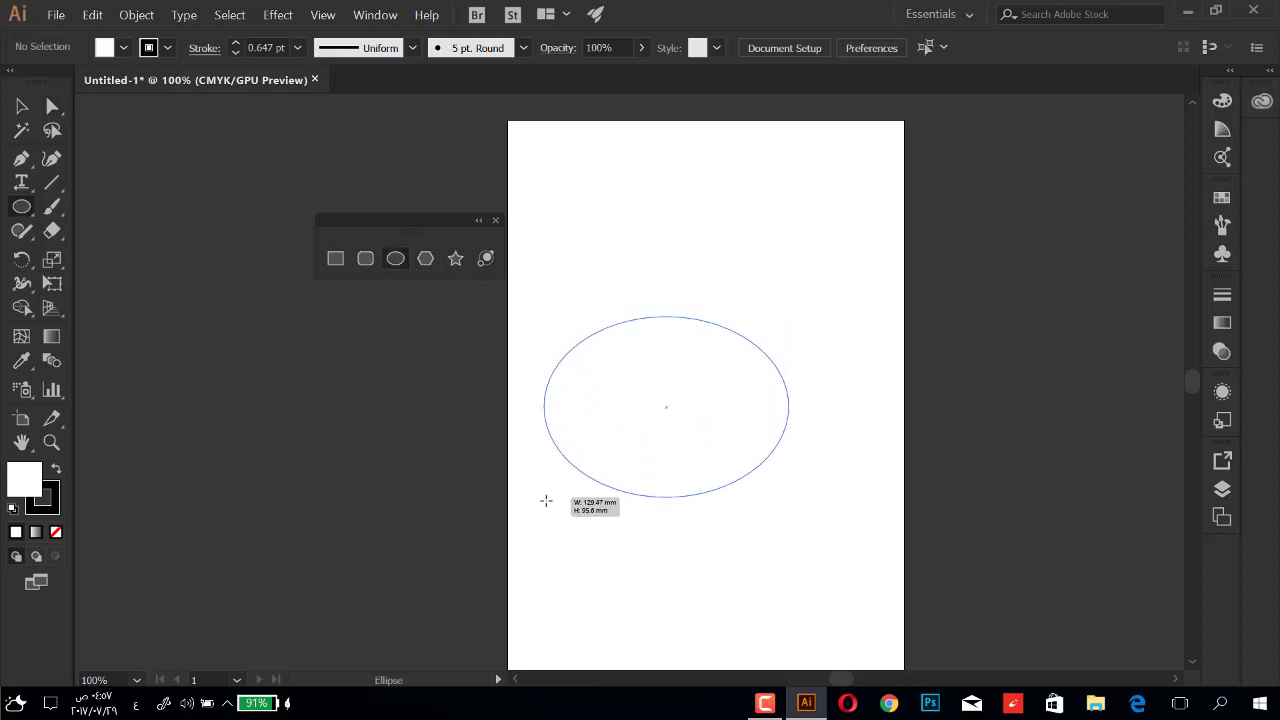
{"action": "left_click_drag", "start_coordinate": [789, 316], "coordinate": [548, 502]}
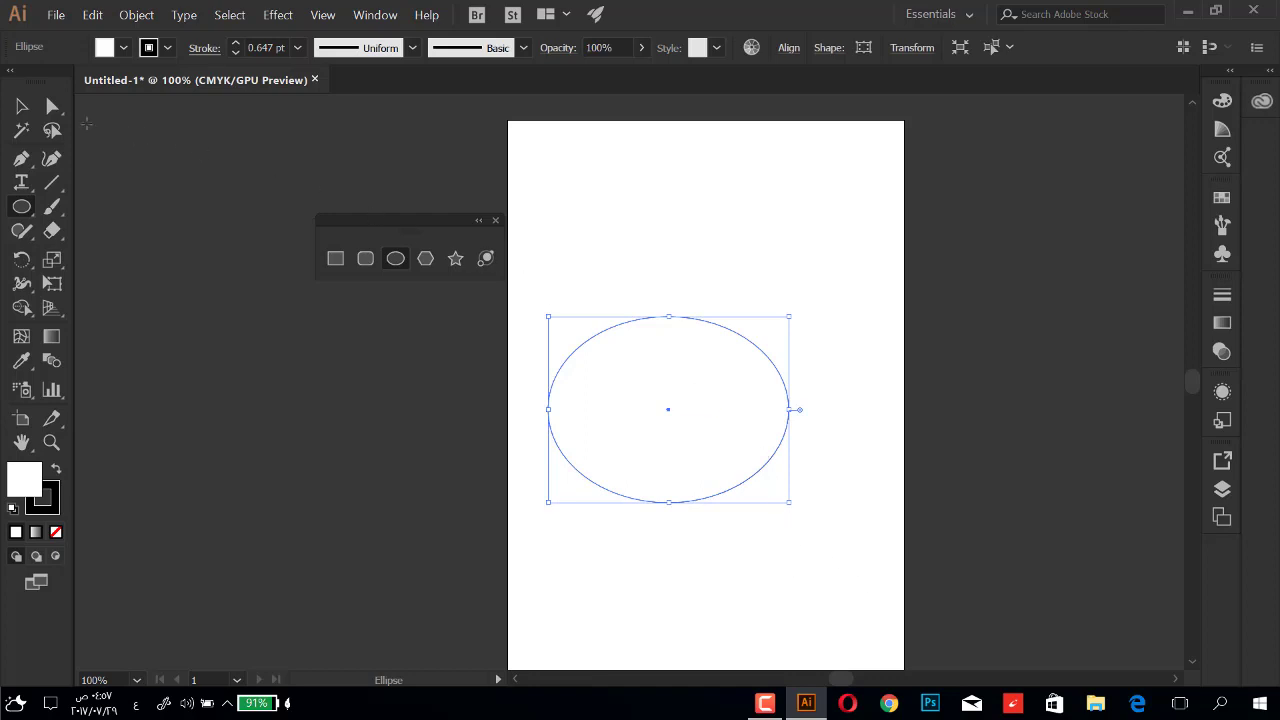
{"action": "key", "text": "a"}
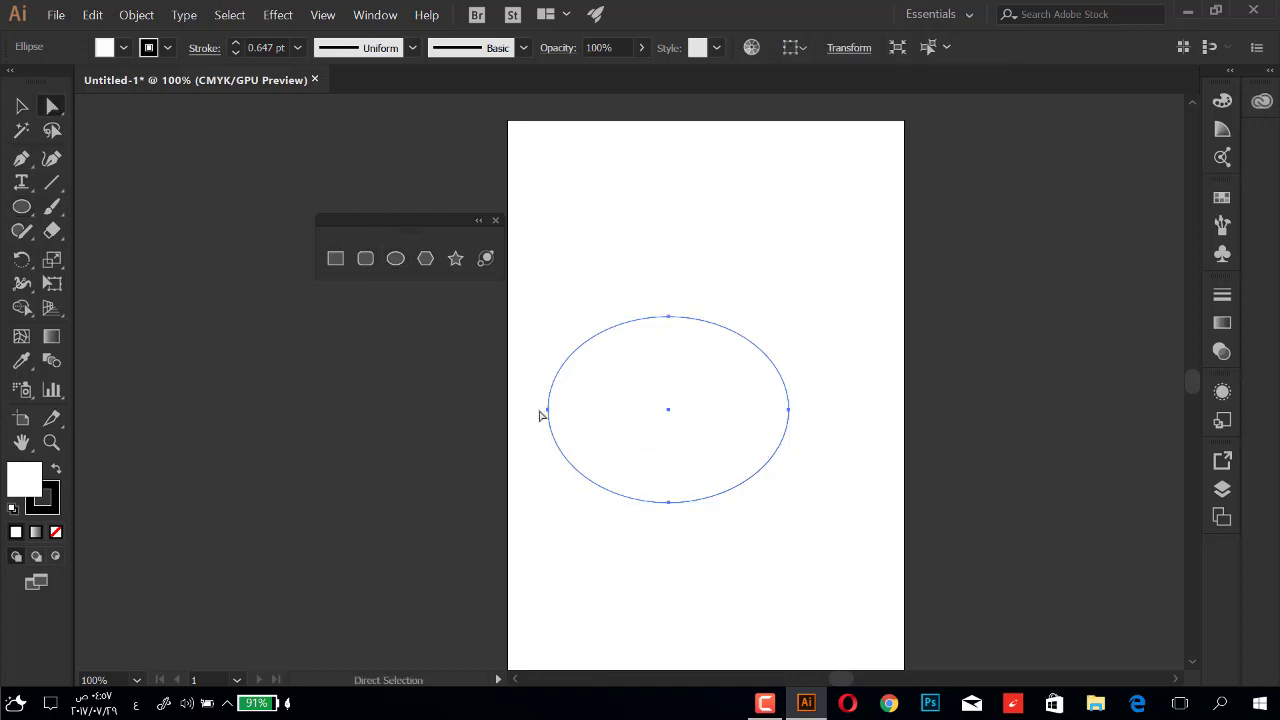
{"action": "mouse_move", "coordinate": [549, 413]}
{"action": "left_mouse_down"}
{"action": "mouse_move", "coordinate": [575, 422]}
{"action": "mouse_move", "coordinate": [629, 409]}
{"action": "mouse_move", "coordinate": [637, 323]}
{"action": "mouse_move", "coordinate": [555, 418]}
{"action": "mouse_move", "coordinate": [585, 312]}
{"action": "left_mouse_up"}
{"action": "left_click", "coordinate": [581, 298]}
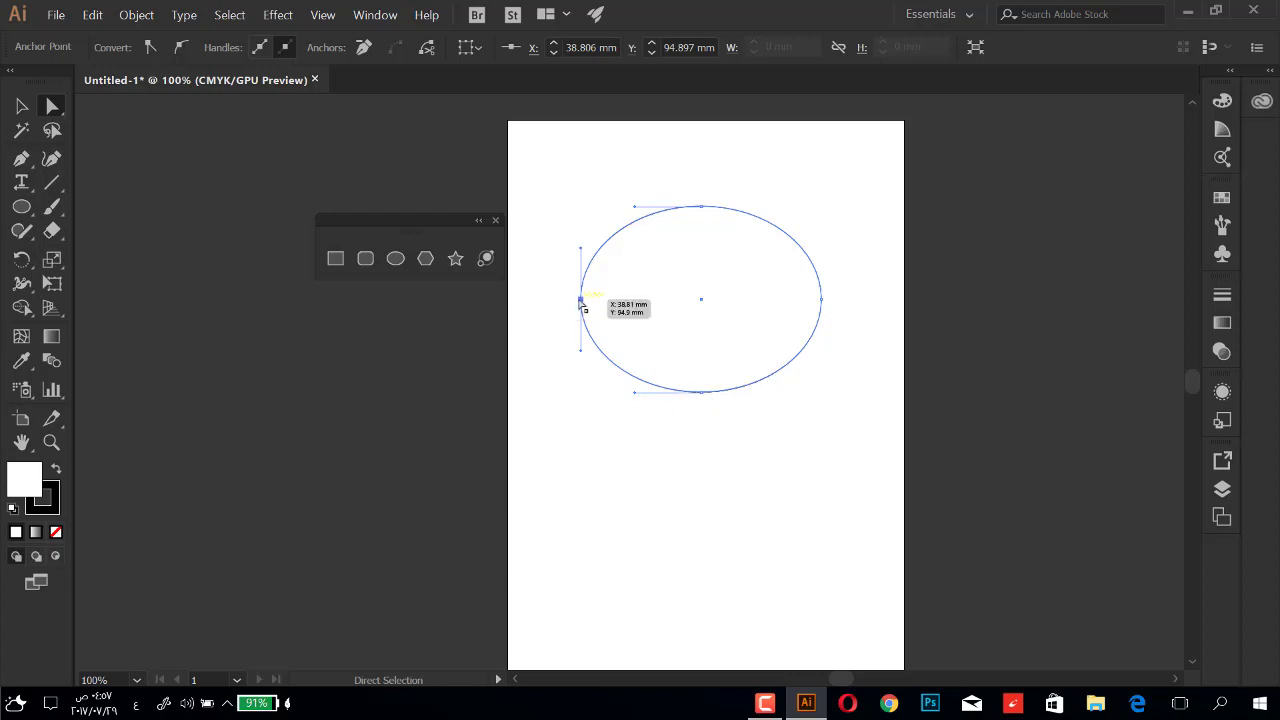
{"action": "left_click_drag", "start_coordinate": [581, 300], "coordinate": [646, 300]}
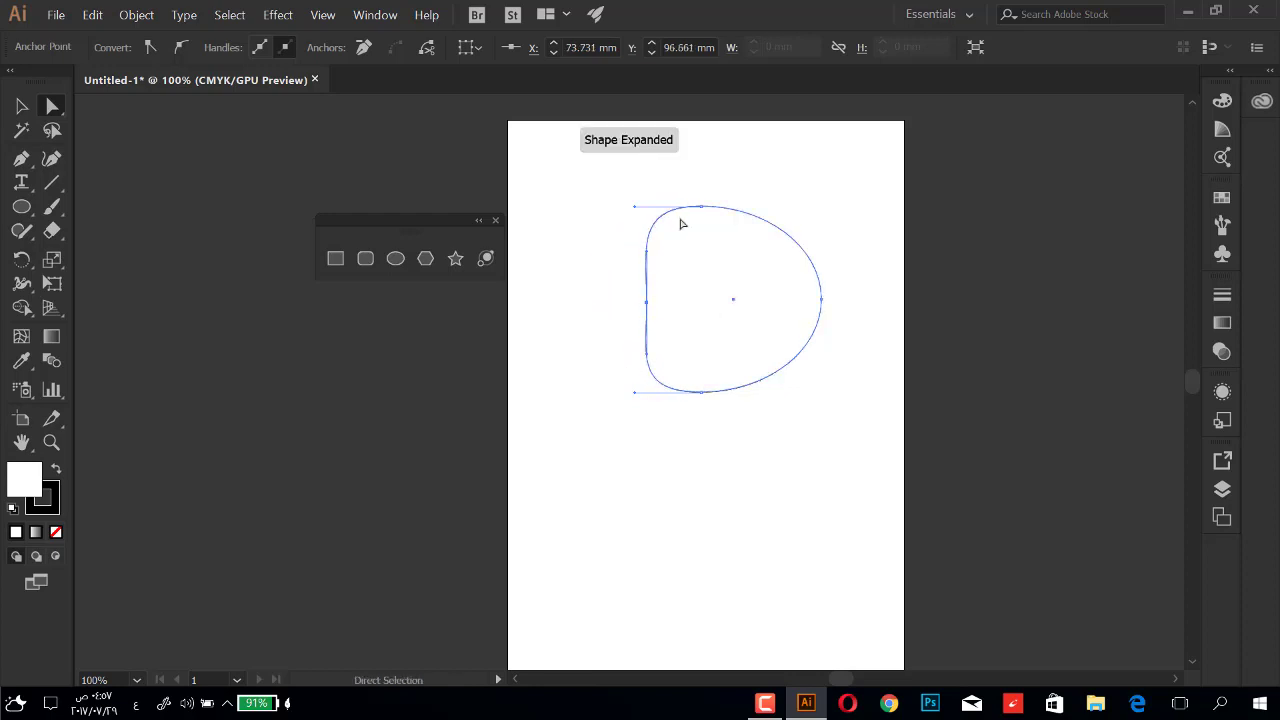
- Stretch the top, right and bottom curves into a long blob, then delete it
{"action": "mouse_move", "coordinate": [701, 207]}
{"action": "left_mouse_down"}
{"action": "mouse_move", "coordinate": [673, 169]}
{"action": "mouse_move", "coordinate": [606, 194]}
{"action": "mouse_move", "coordinate": [605, 219]}
{"action": "left_mouse_up"}
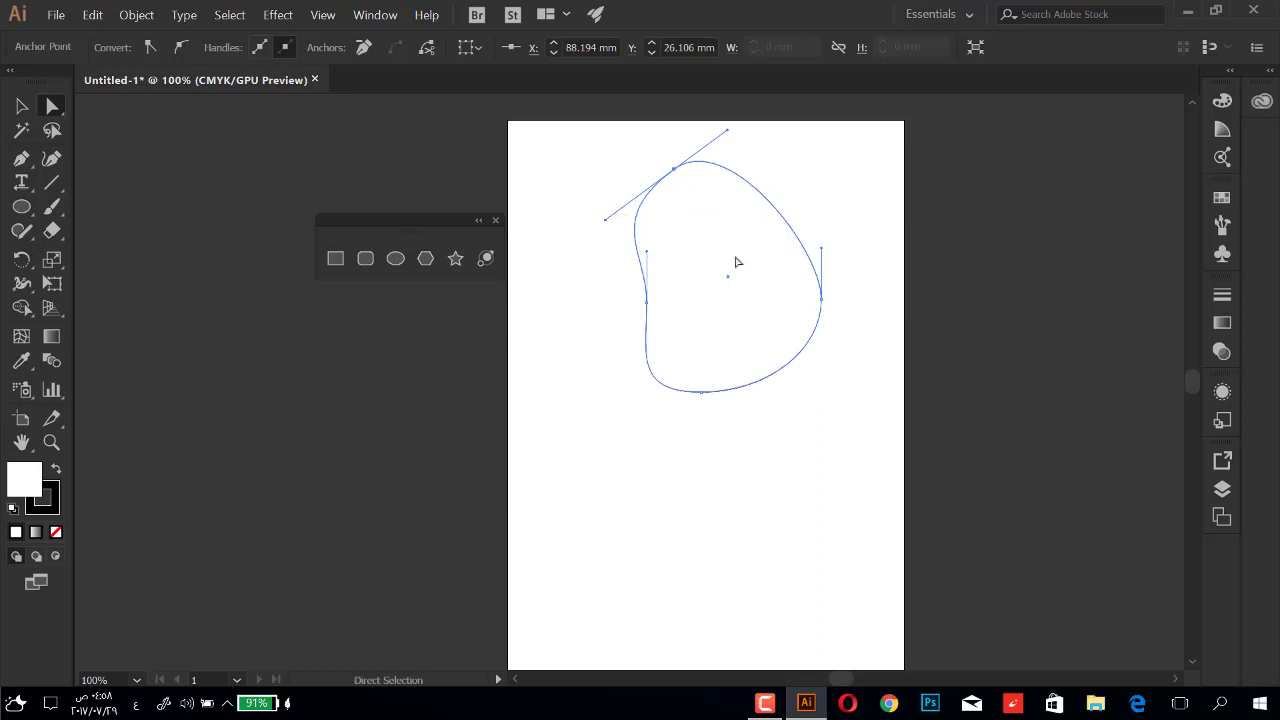
{"action": "left_click_drag", "start_coordinate": [821, 249], "coordinate": [862, 262]}
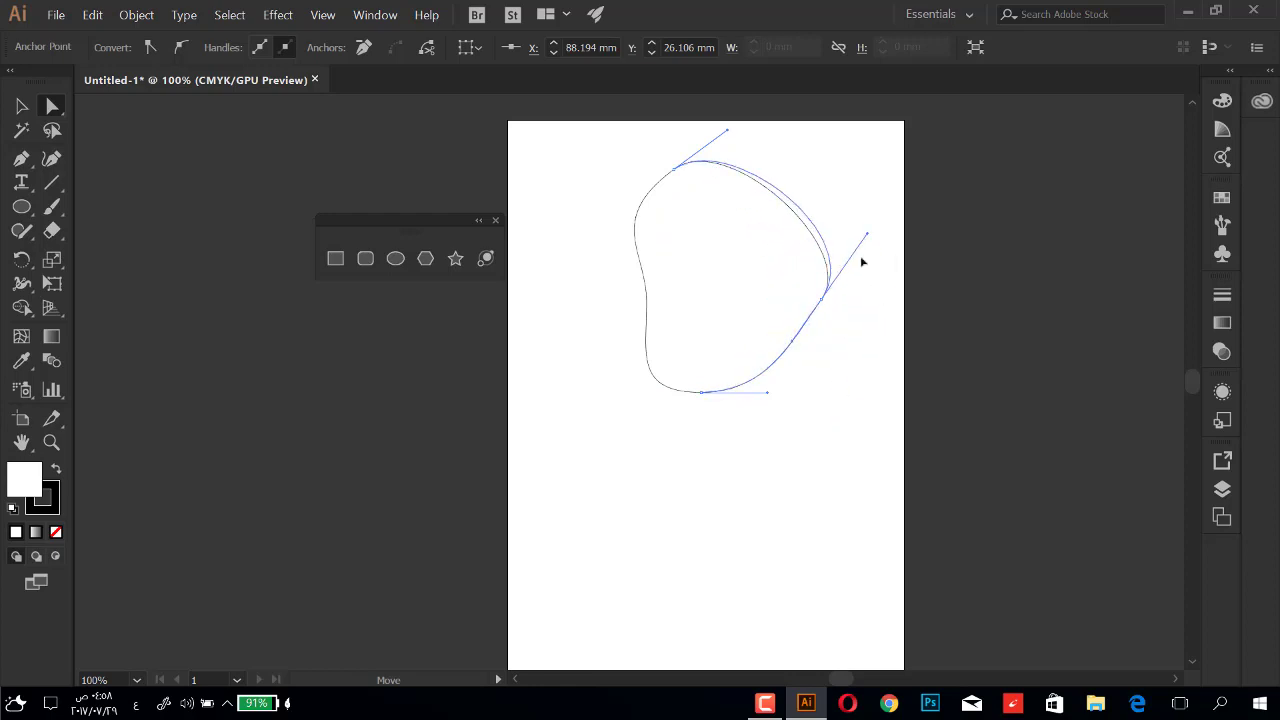
{"action": "left_click_drag", "start_coordinate": [862, 262], "coordinate": [859, 298]}
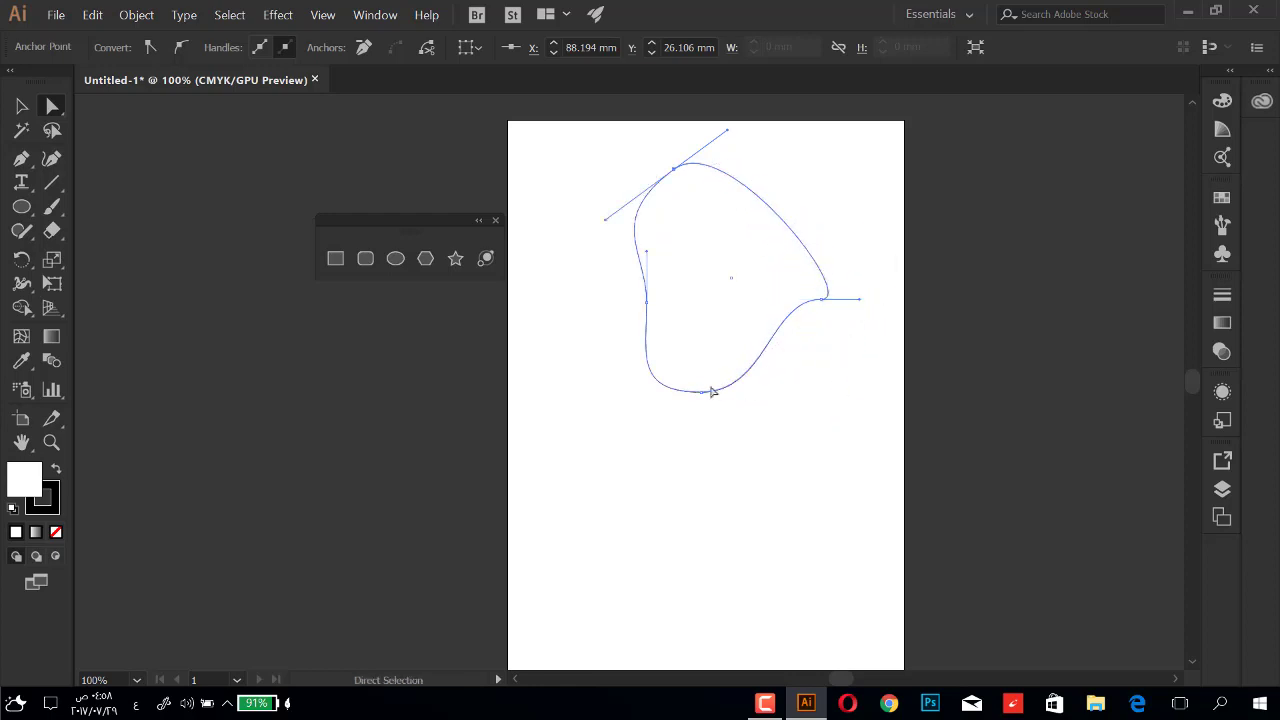
{"action": "left_click_drag", "start_coordinate": [705, 398], "coordinate": [773, 457]}
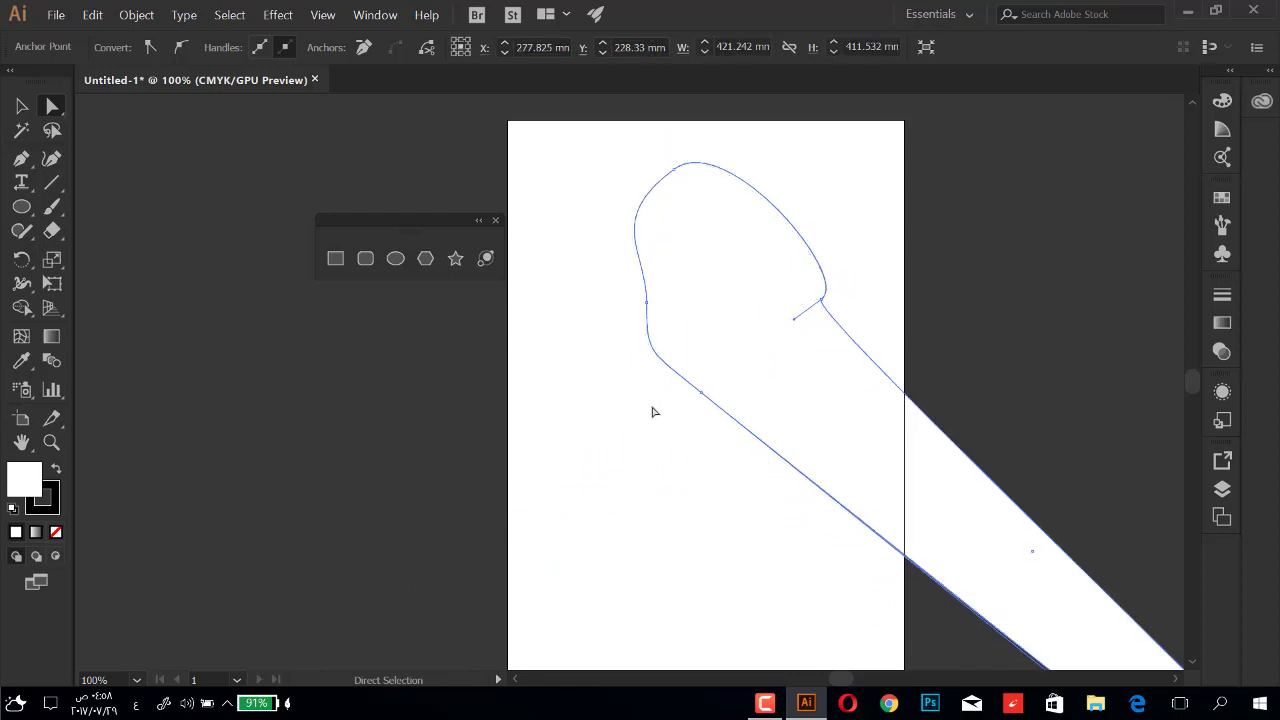
{"action": "key", "text": "Delete"}
{"action": "key", "text": "Delete"}
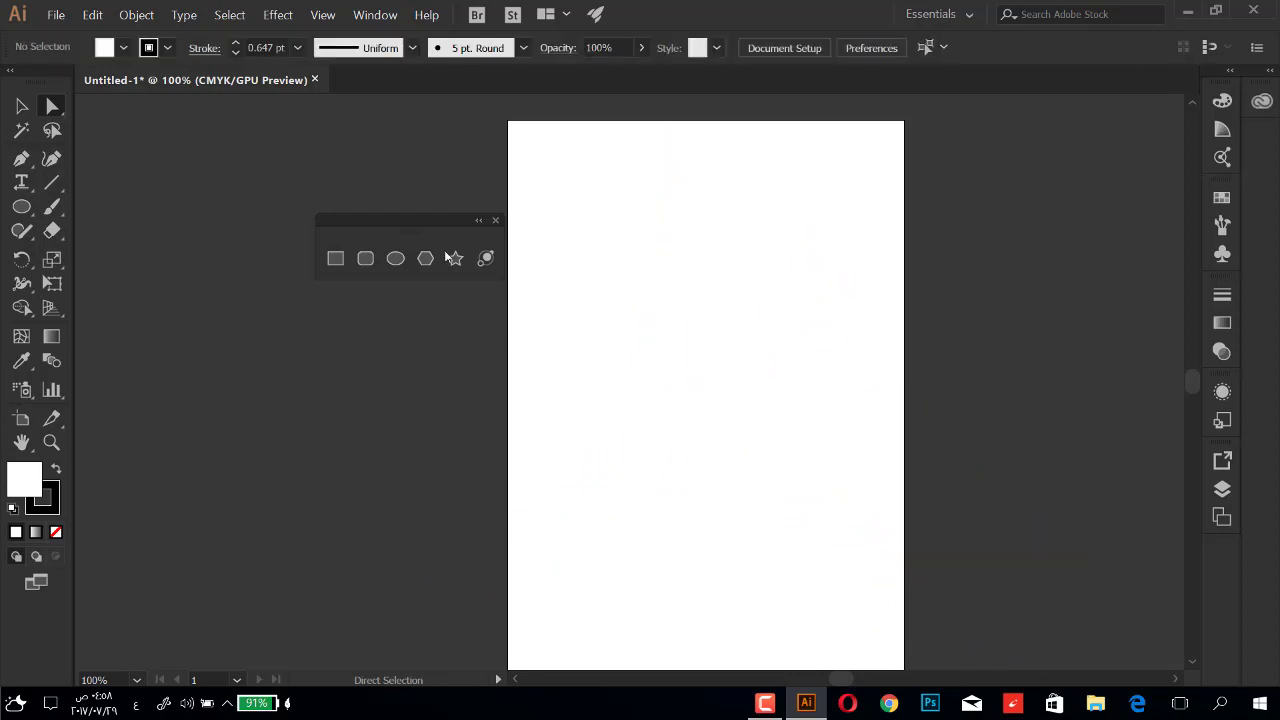
- Draw a pentagon in the upper right and test rounding its corners with the corner widget
{"action": "left_click", "coordinate": [425, 258]}
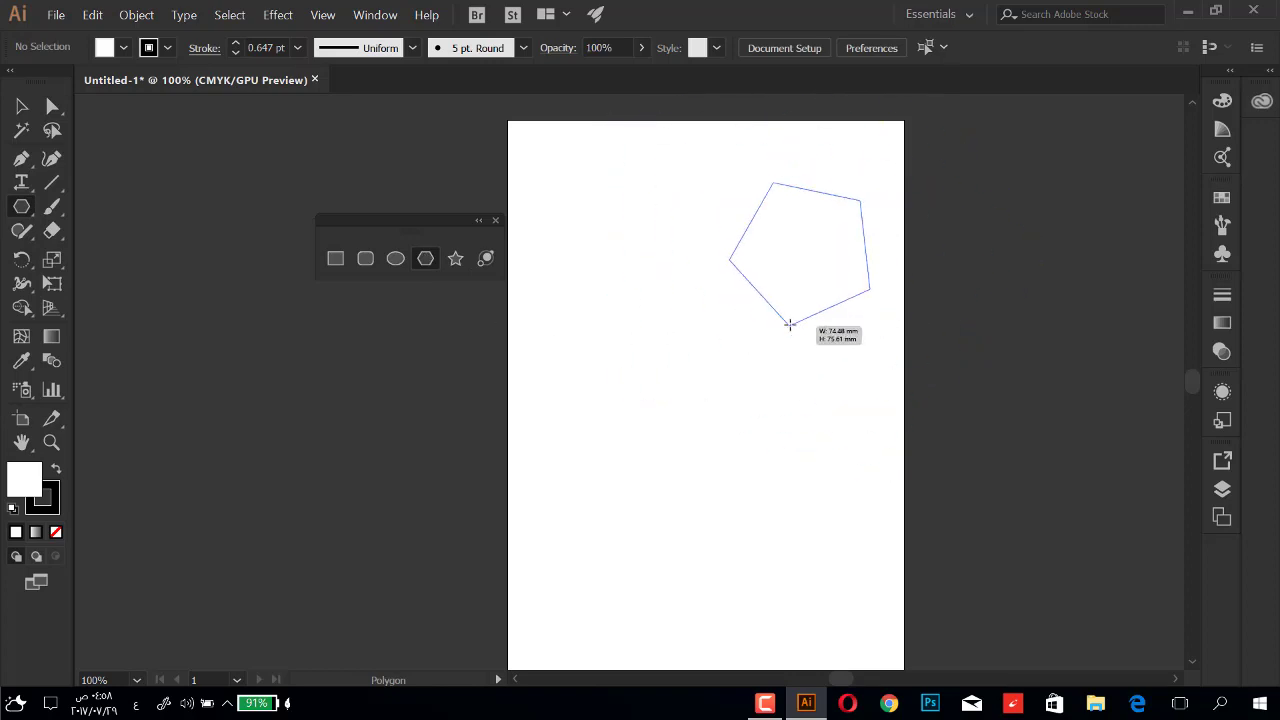
{"action": "left_click_drag", "start_coordinate": [803, 252], "coordinate": [757, 336]}
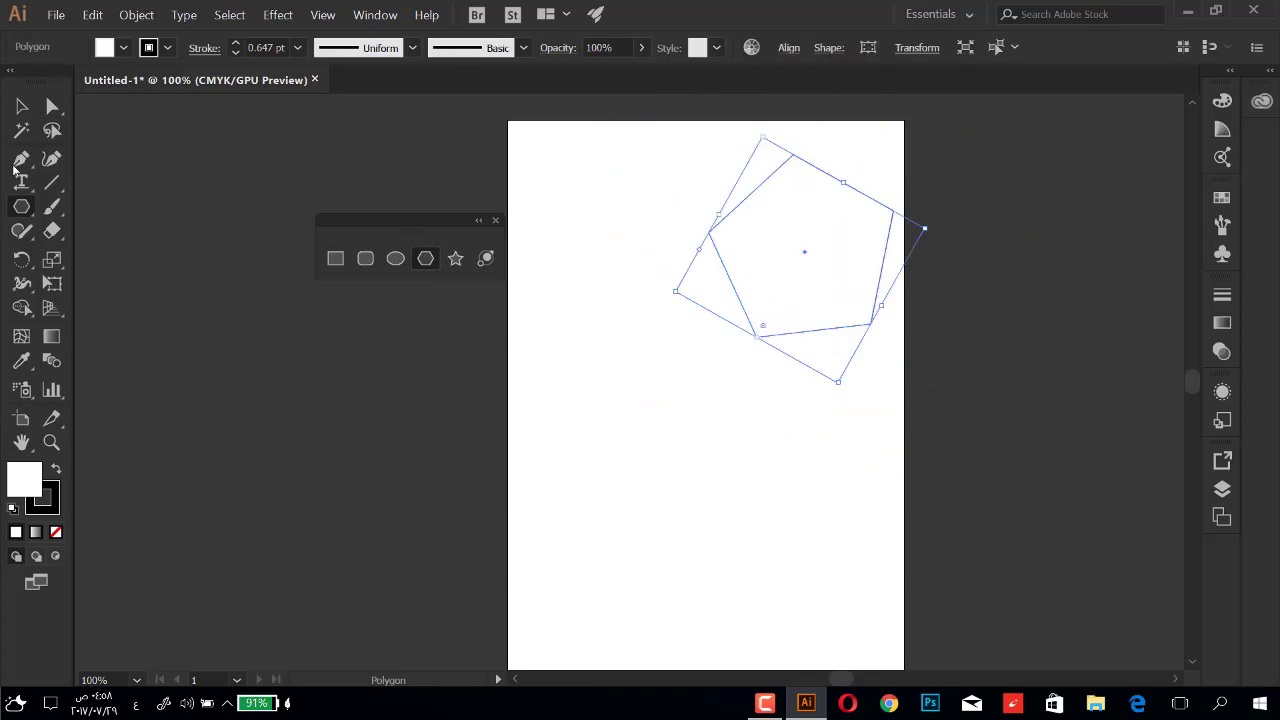
{"action": "left_click", "coordinate": [52, 106]}
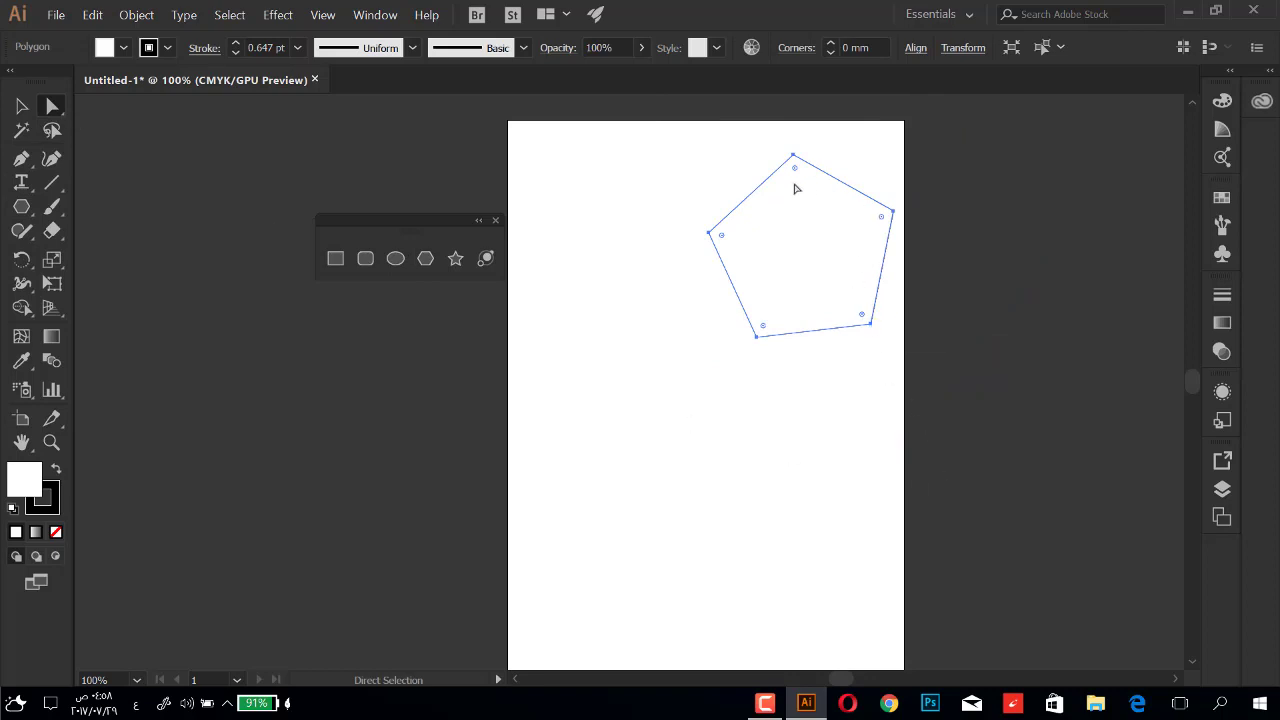
{"action": "mouse_move", "coordinate": [796, 169]}
{"action": "left_mouse_down"}
{"action": "mouse_move", "coordinate": [780, 186]}
{"action": "mouse_move", "coordinate": [779, 160]}
{"action": "left_mouse_up"}
{"action": "left_click", "coordinate": [428, 259]}
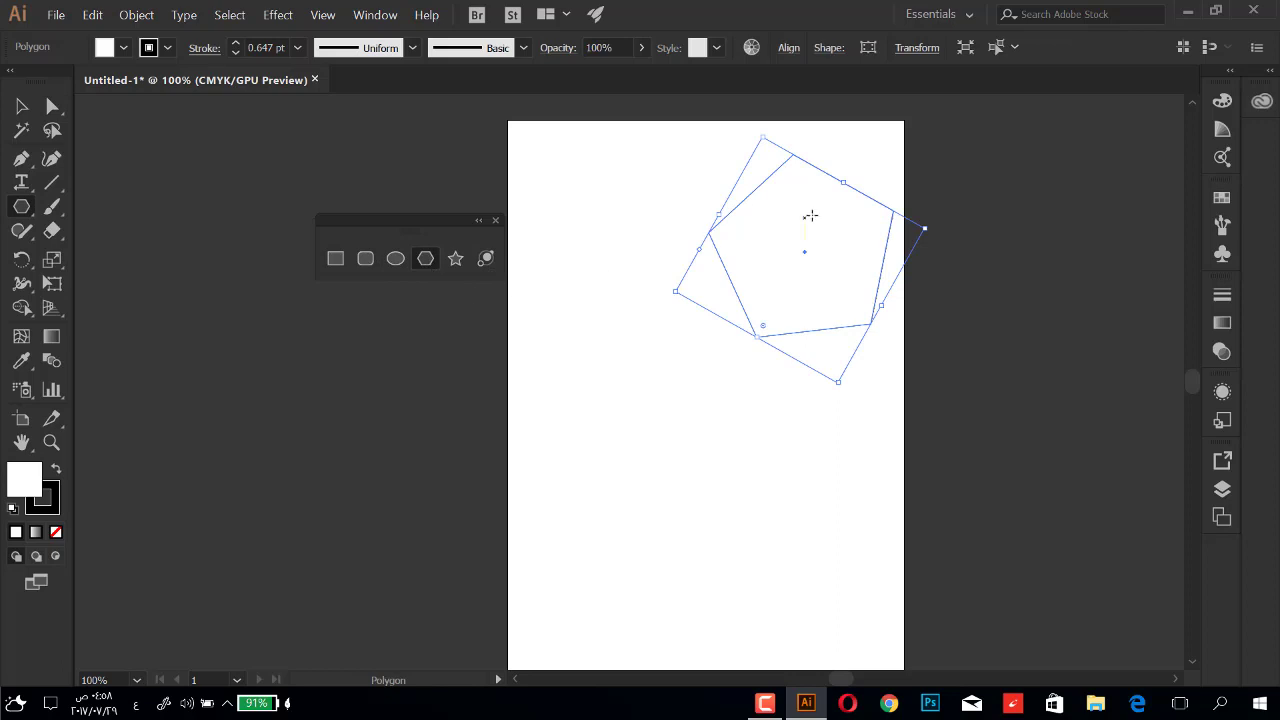
{"action": "left_click_drag", "start_coordinate": [763, 332], "coordinate": [737, 351]}
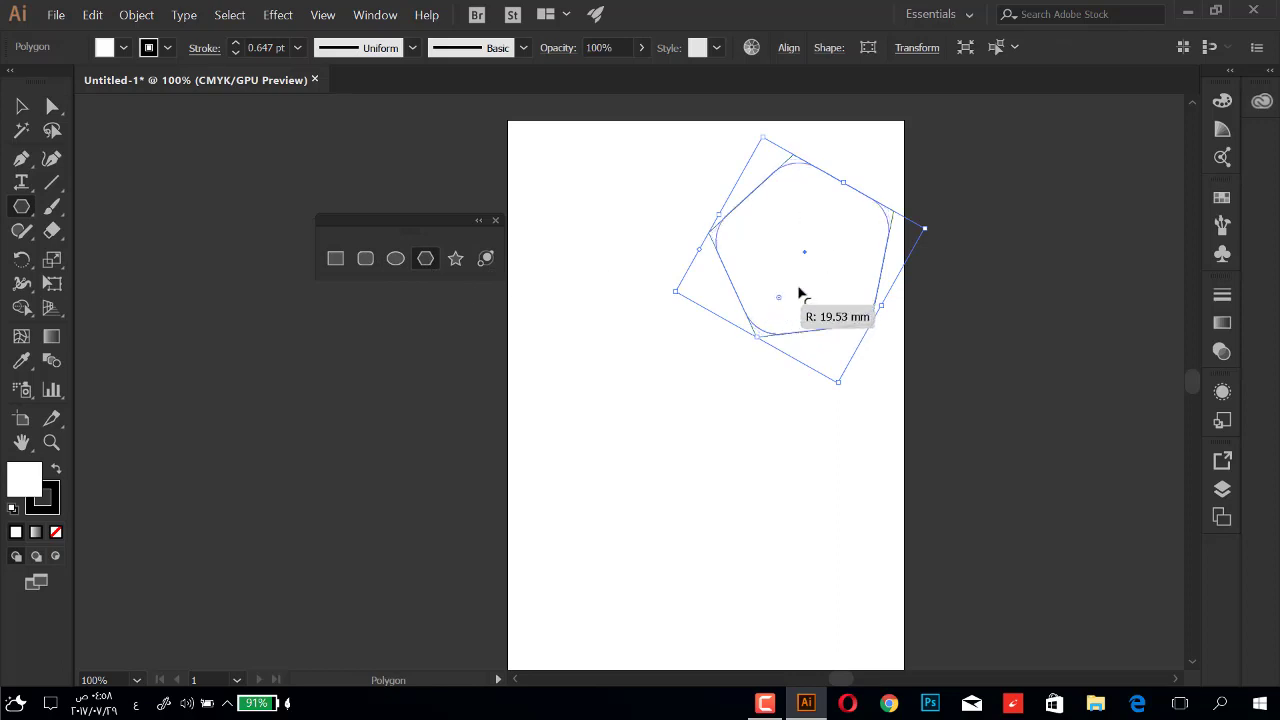
- Cancel the Polygon radius/sides dialog, keeping the sharp pentagon selected, and pick the Rotate tool
{"action": "left_click", "coordinate": [732, 326]}
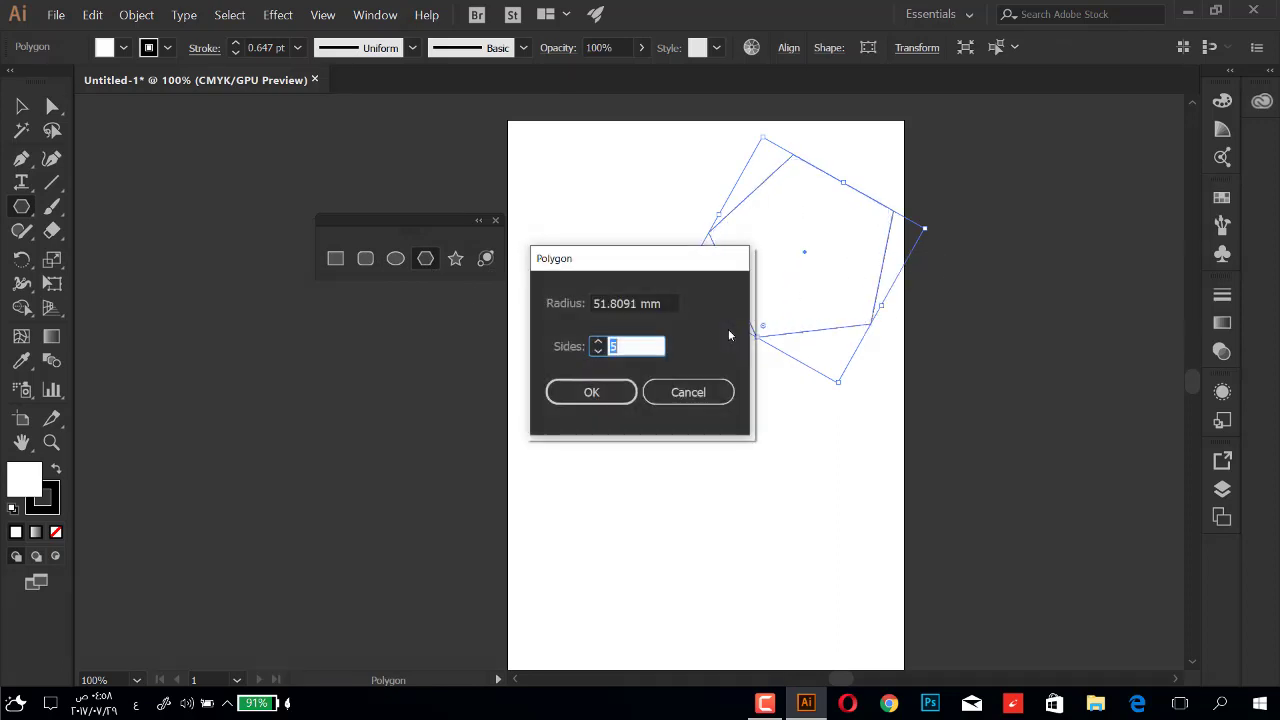
{"action": "left_click", "coordinate": [688, 393]}
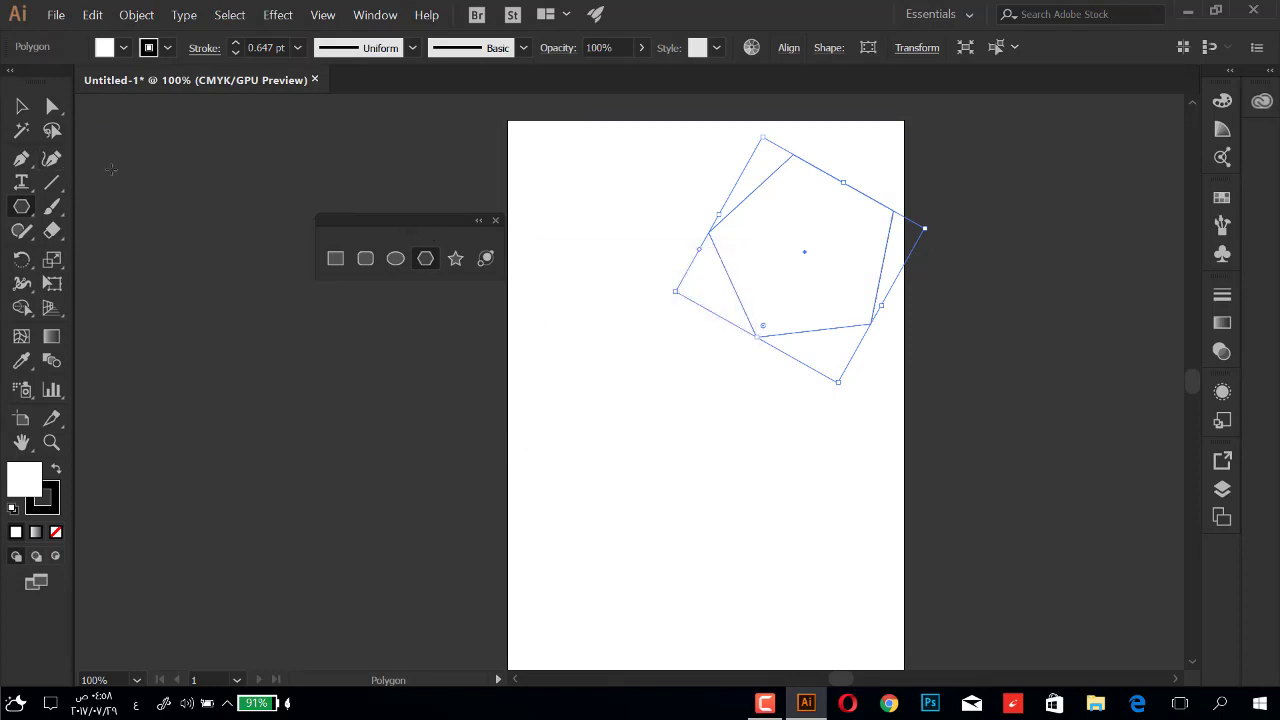
{"action": "left_click", "coordinate": [52, 106]}
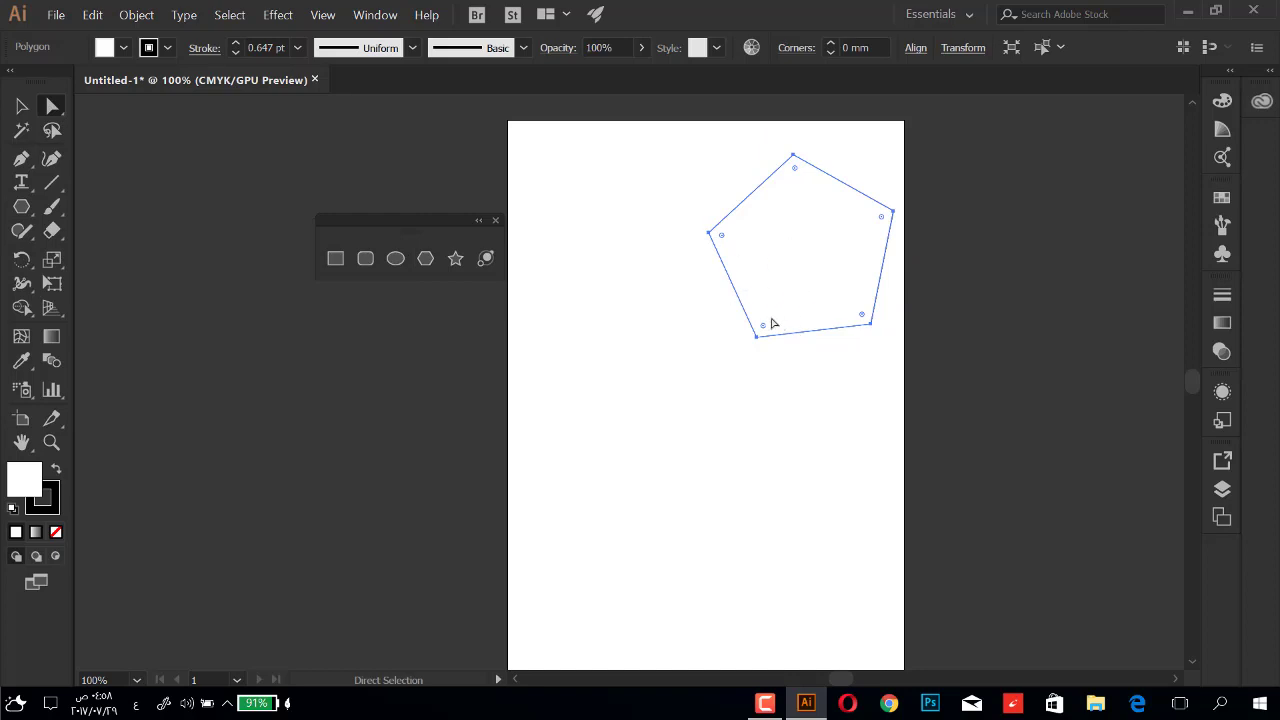
{"action": "left_click", "coordinate": [23, 263]}
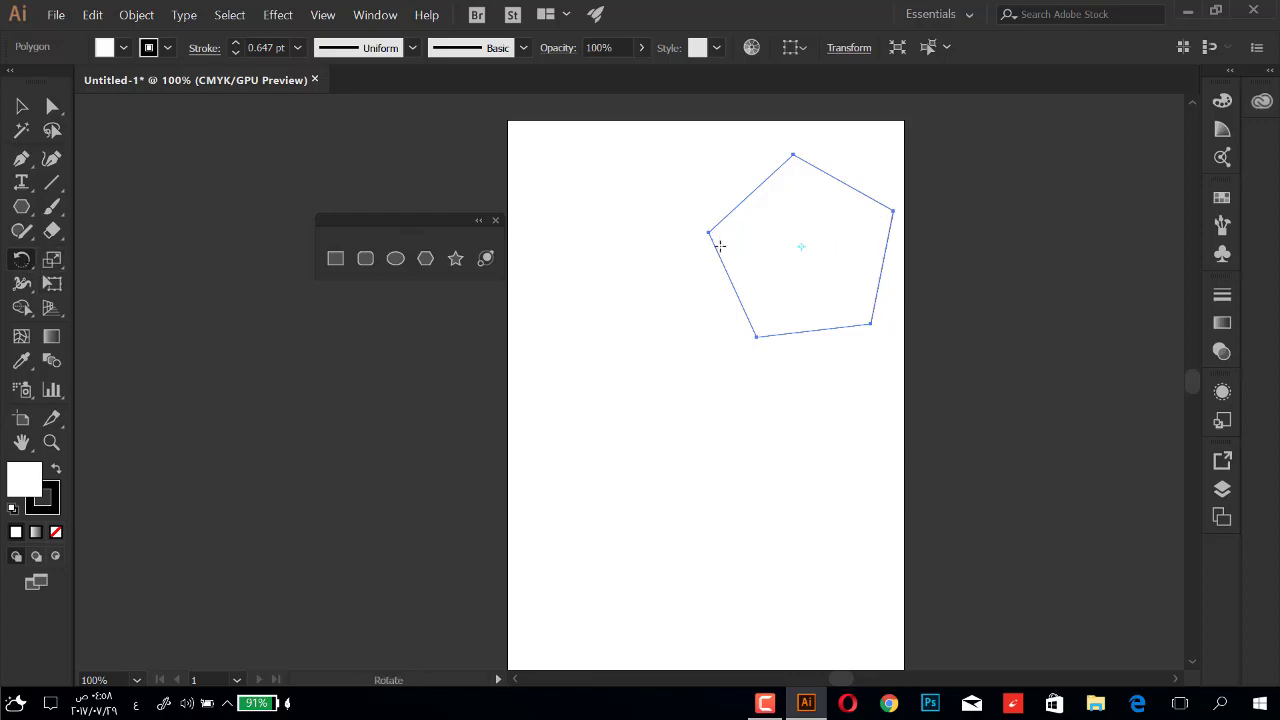
- Rotate the pentagon by exactly 45° using the Rotate dialog with Preview
{"action": "double_click", "coordinate": [23, 262]}
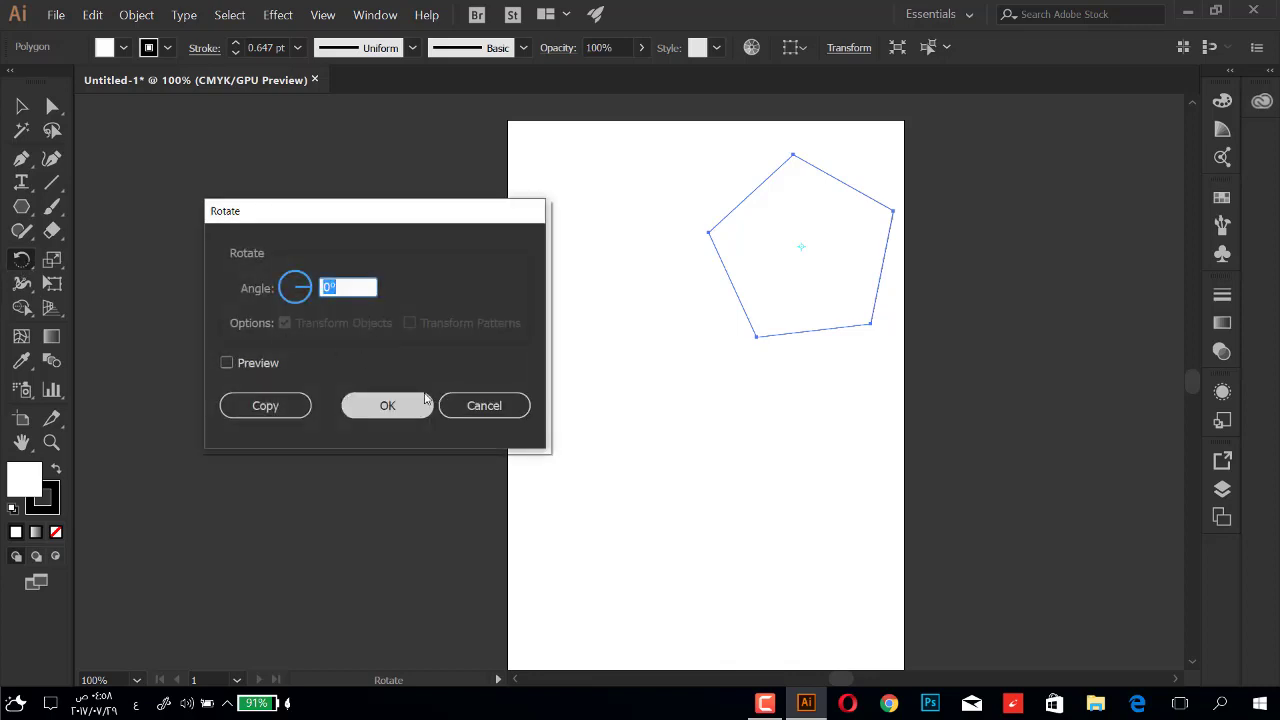
{"action": "type", "text": "45"}
{"action": "left_click", "coordinate": [227, 363]}
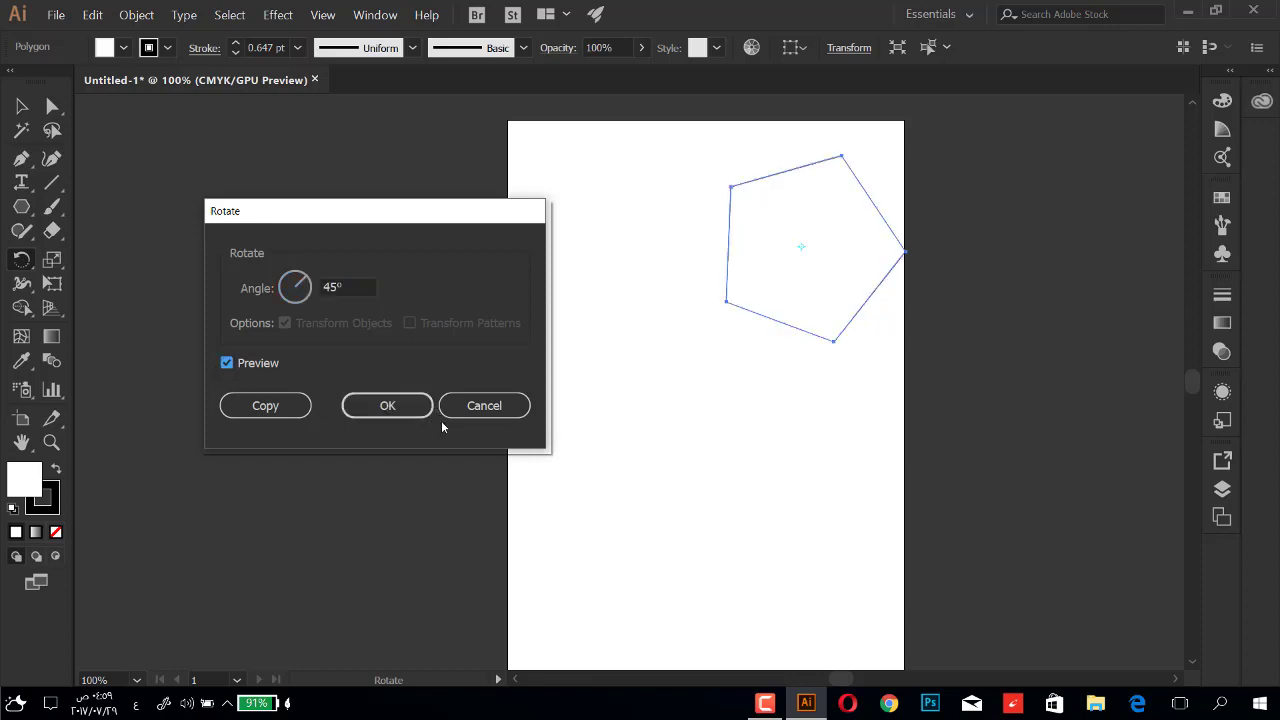
{"action": "left_click", "coordinate": [395, 406]}
- Move the pentagon down-left toward the page centre and turn it so one point faces up
{"action": "key", "text": "a"}
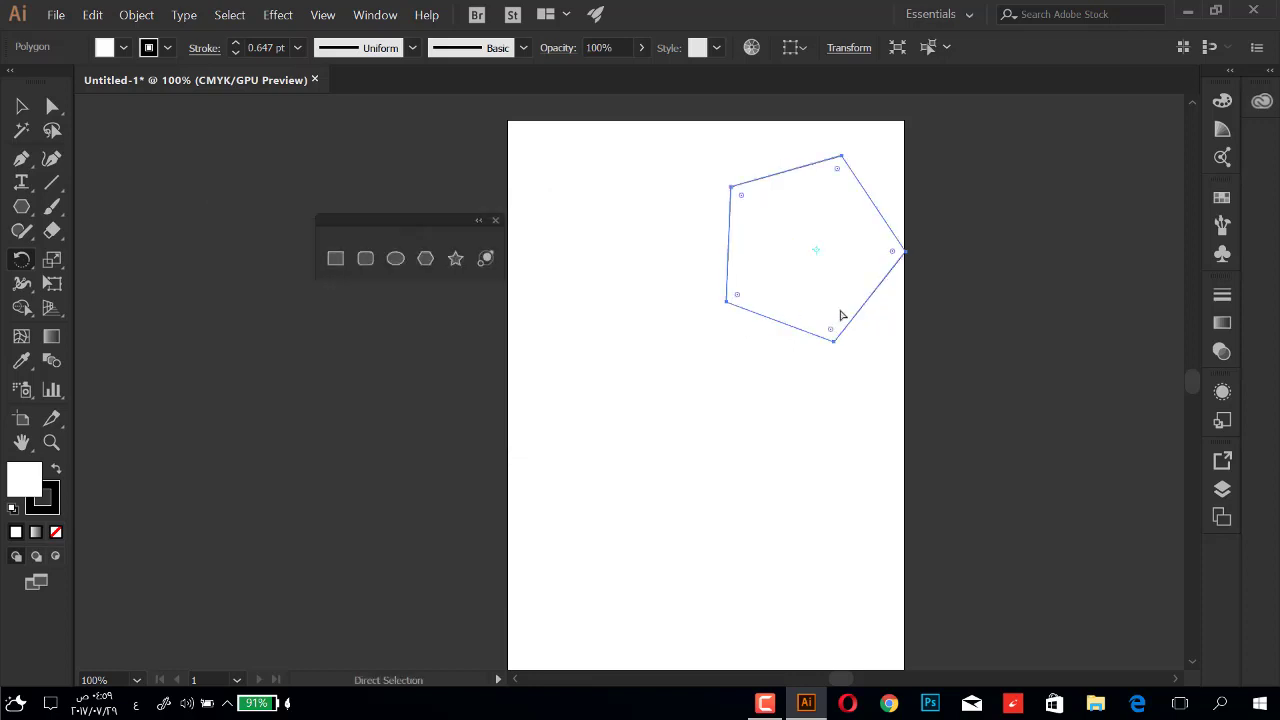
{"action": "left_click_drag", "start_coordinate": [814, 288], "coordinate": [656, 379]}
{"action": "key", "text": "r"}
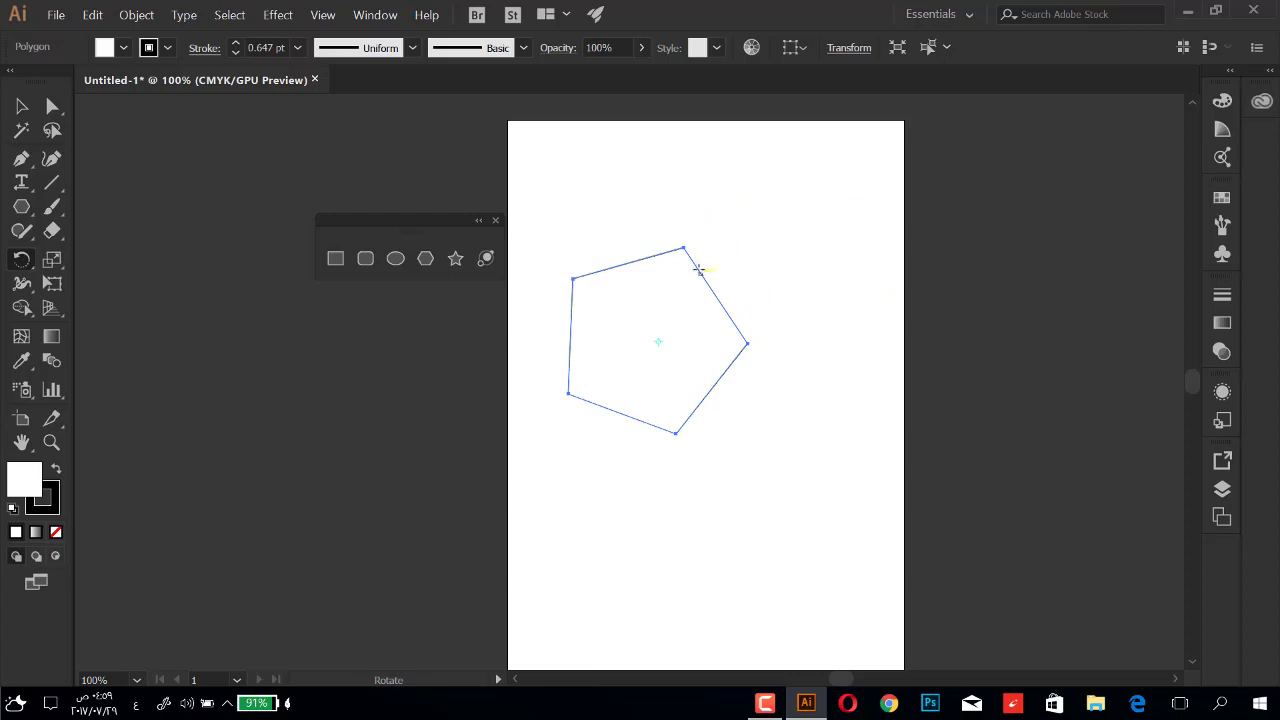
{"action": "left_click_drag", "start_coordinate": [687, 248], "coordinate": [684, 244]}
{"action": "mouse_move", "coordinate": [684, 247]}
{"action": "left_mouse_down"}
{"action": "mouse_move", "coordinate": [637, 252]}
{"action": "mouse_move", "coordinate": [655, 247]}
{"action": "left_mouse_up"}
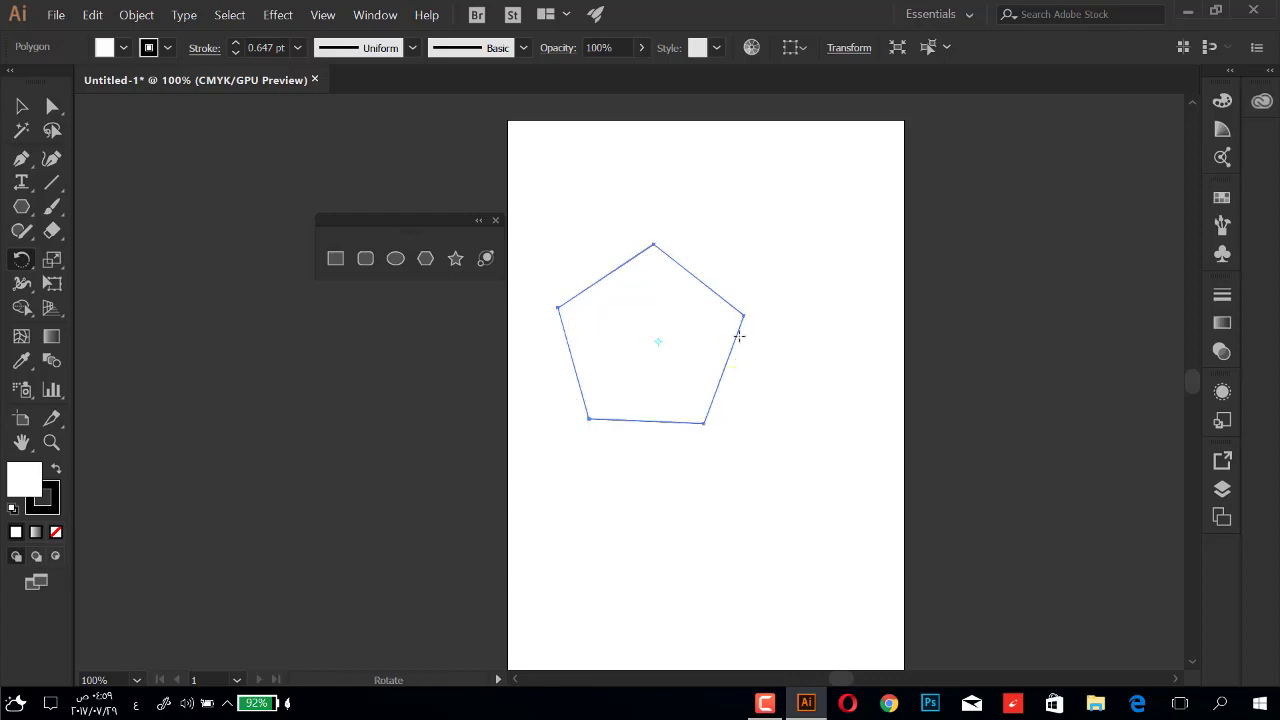
- Round all the pentagon's corners with the live-corner widget, strongly then moderately
{"action": "left_click", "coordinate": [52, 106]}
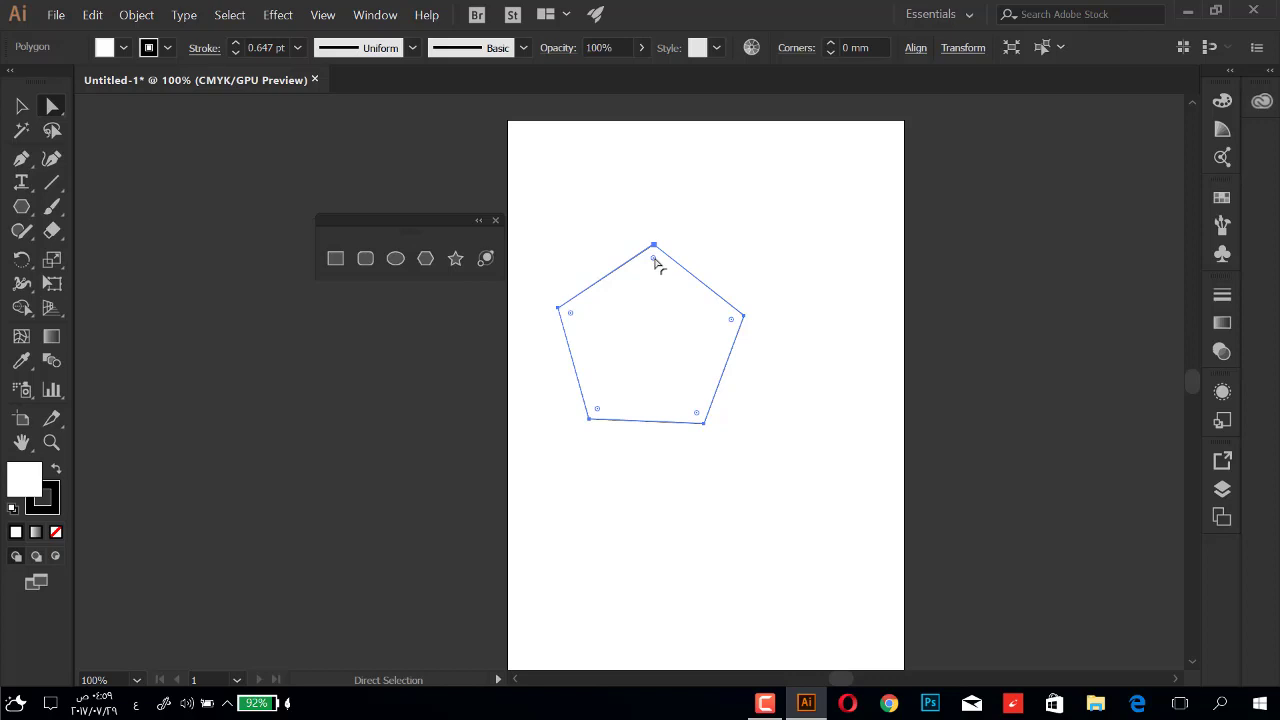
{"action": "left_click_drag", "start_coordinate": [652, 261], "coordinate": [659, 251]}
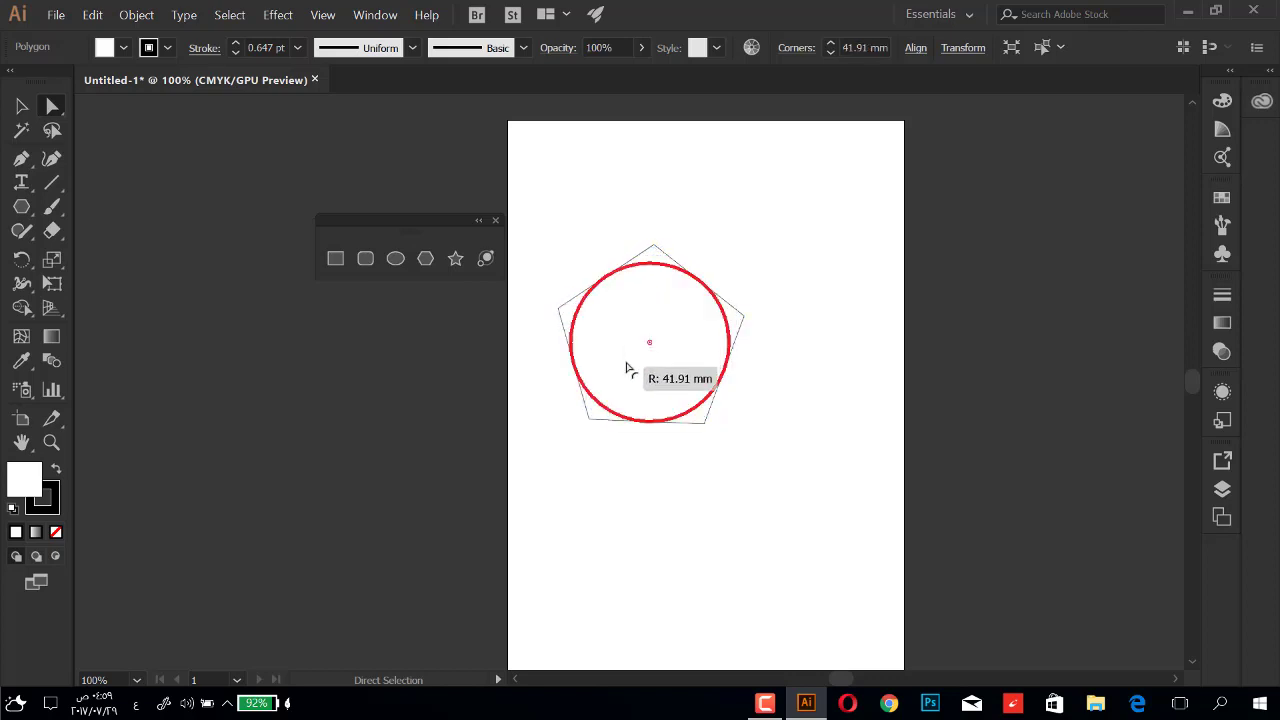
{"action": "left_click", "coordinate": [649, 283]}
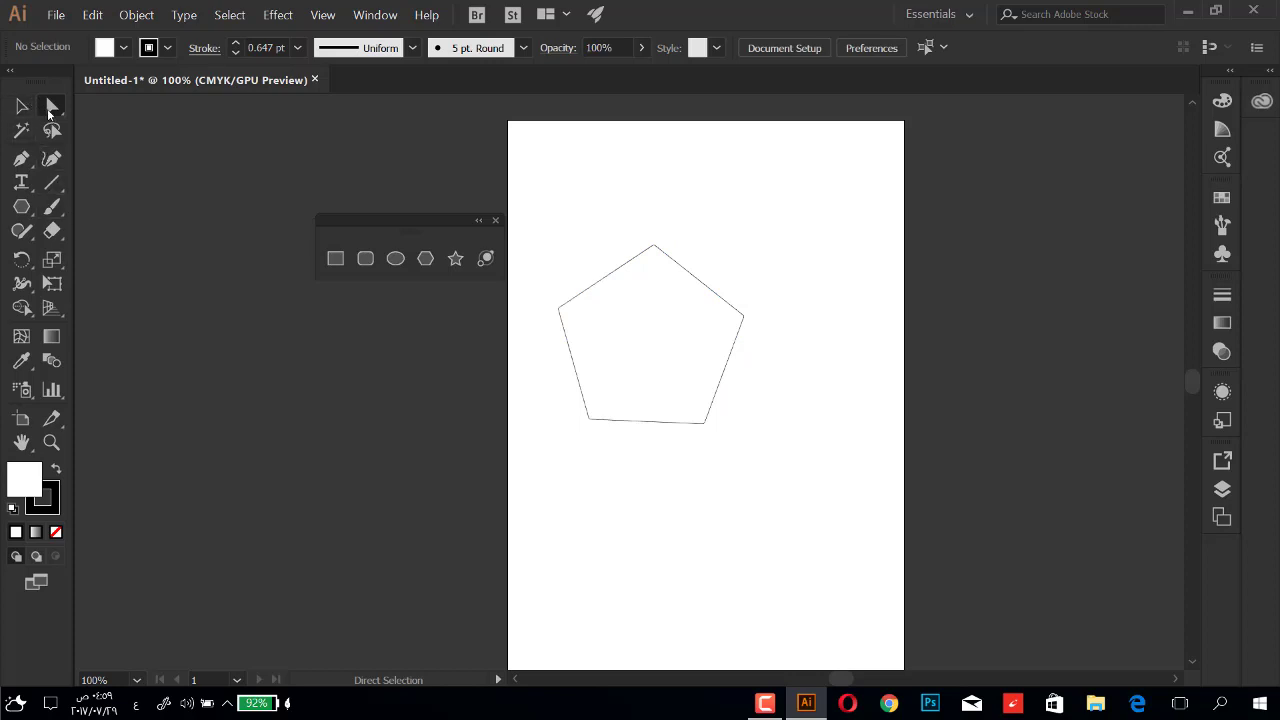
{"action": "left_click", "coordinate": [651, 338]}
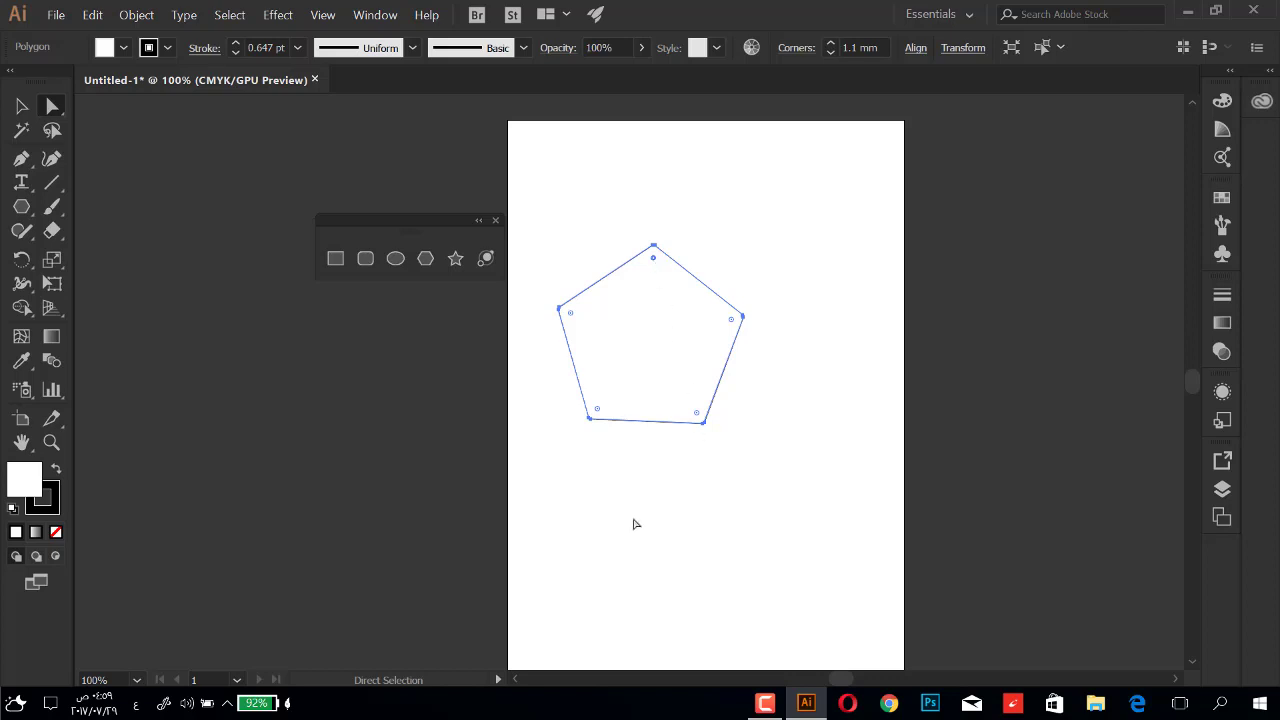
{"action": "left_click_drag", "start_coordinate": [653, 260], "coordinate": [676, 366]}
{"action": "mouse_move", "coordinate": [733, 322]}
{"action": "left_mouse_down"}
{"action": "mouse_move", "coordinate": [703, 337]}
{"action": "mouse_move", "coordinate": [727, 342]}
{"action": "left_mouse_up"}
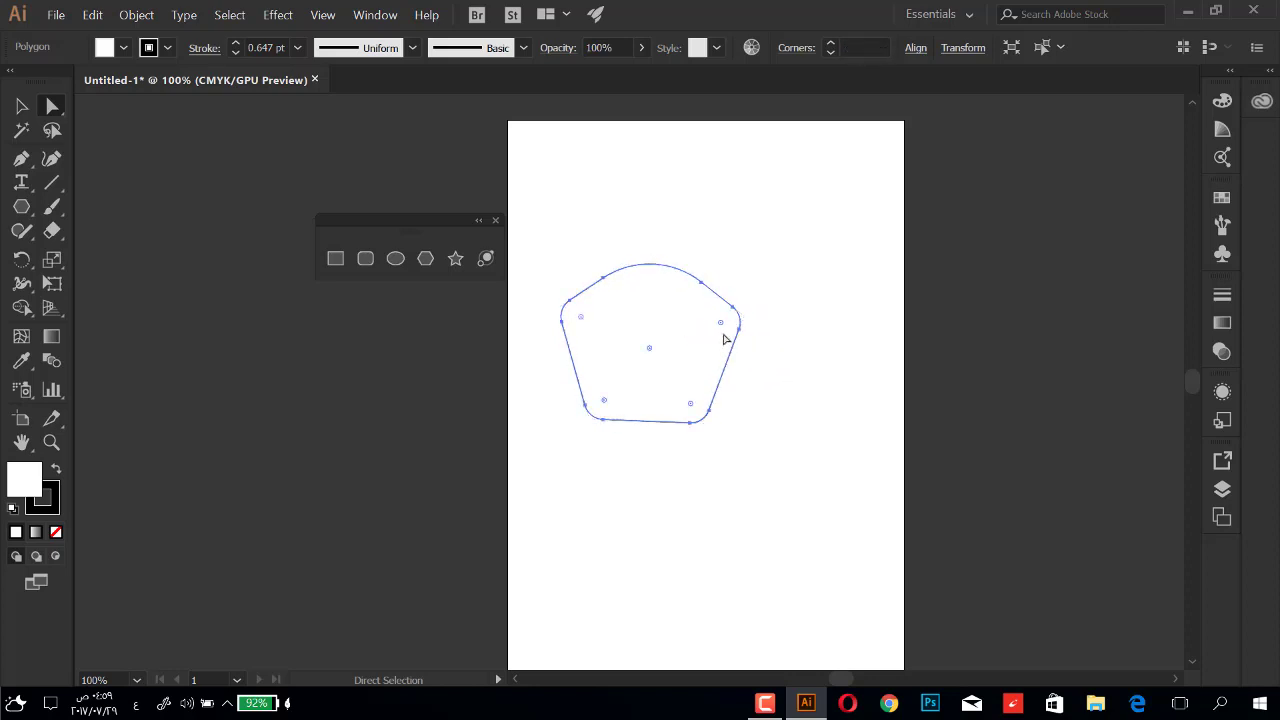
- Increase rounding on only the right and bottom-right corners, then delete the pentagon
{"action": "left_click", "coordinate": [721, 325]}
{"action": "left_click_drag", "start_coordinate": [721, 325], "coordinate": [697, 336]}
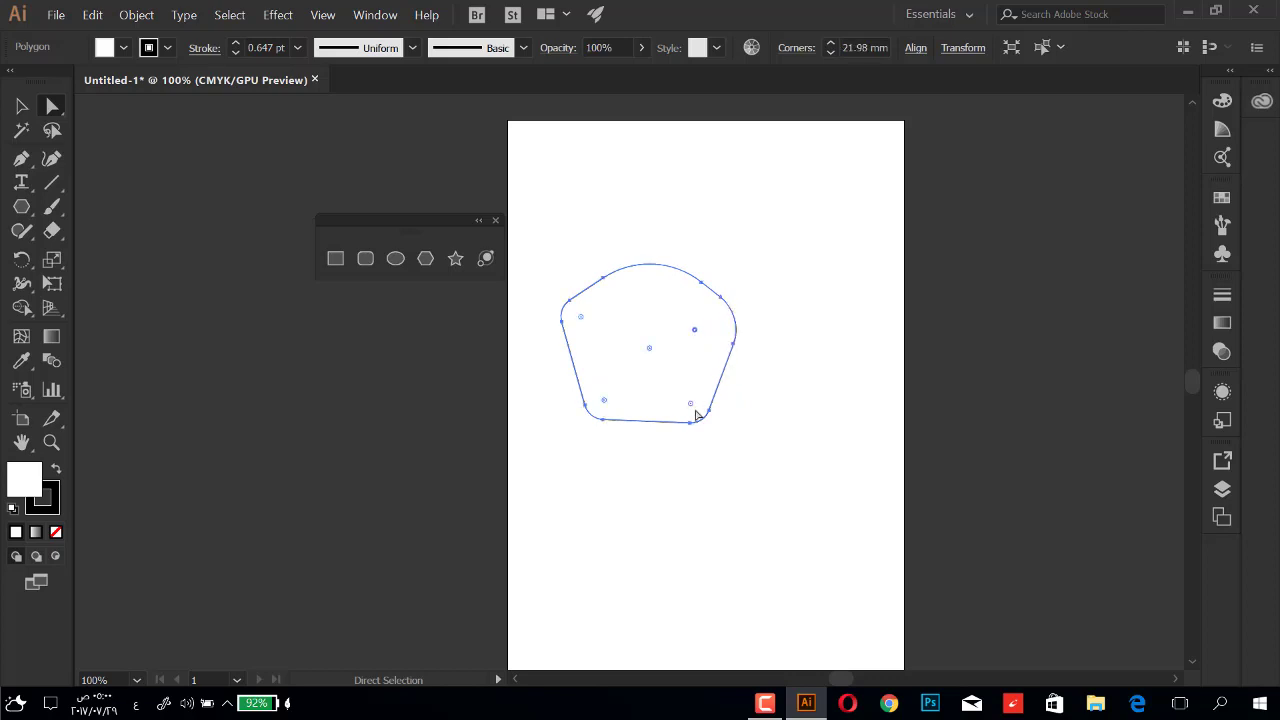
{"action": "left_click_drag", "start_coordinate": [692, 407], "coordinate": [668, 372]}
{"action": "key", "text": "Delete"}
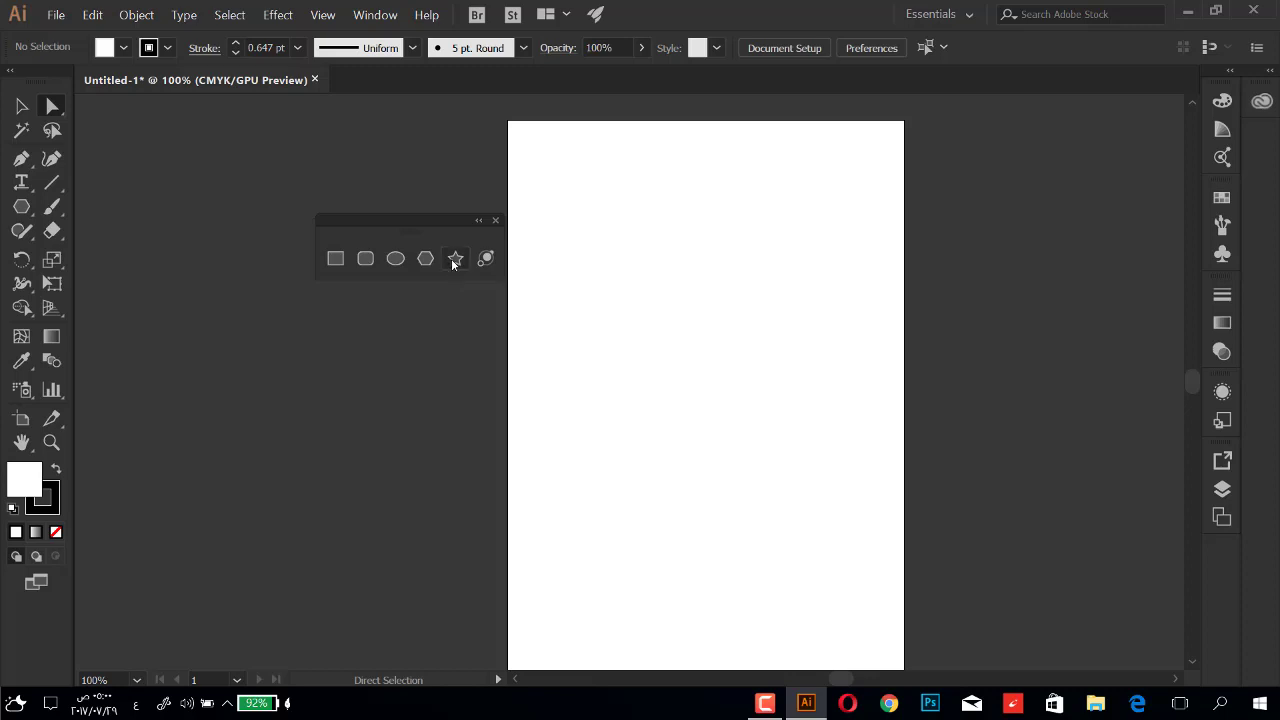
- Draw an eight-point star in the upper middle of the page
{"action": "left_click", "coordinate": [456, 259]}
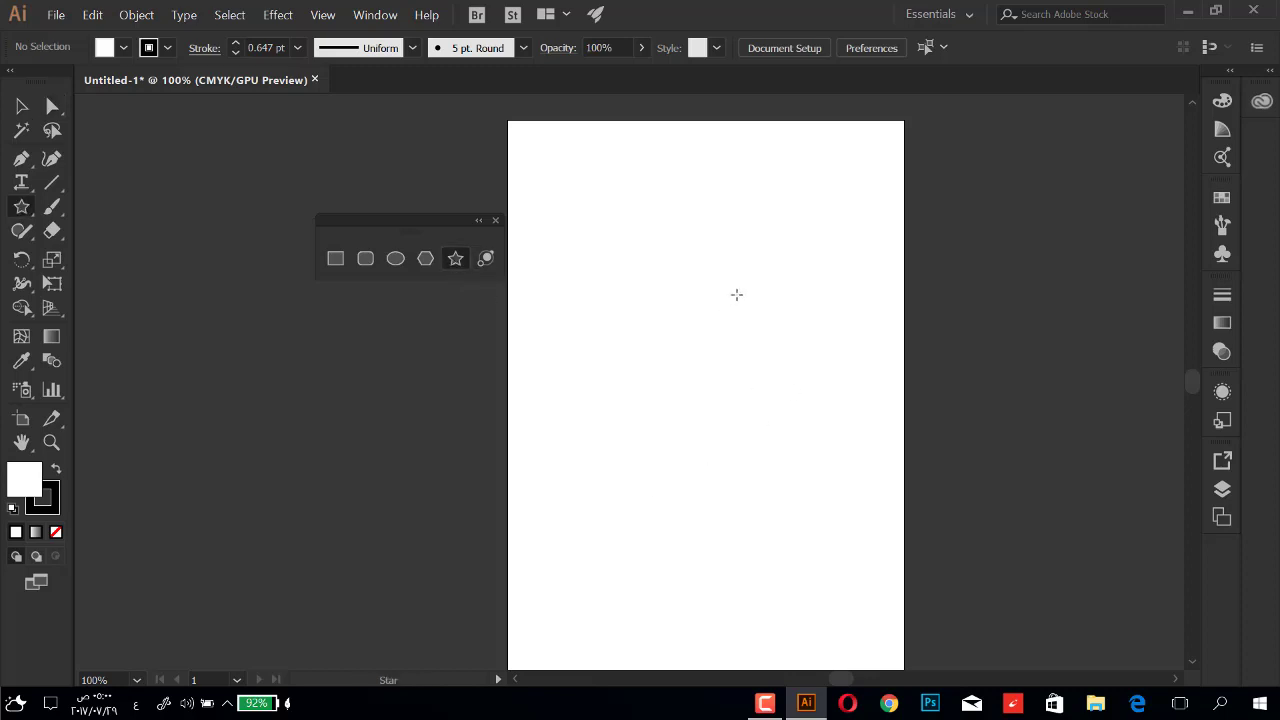
{"action": "left_click_drag", "start_coordinate": [736, 294], "coordinate": [686, 352]}
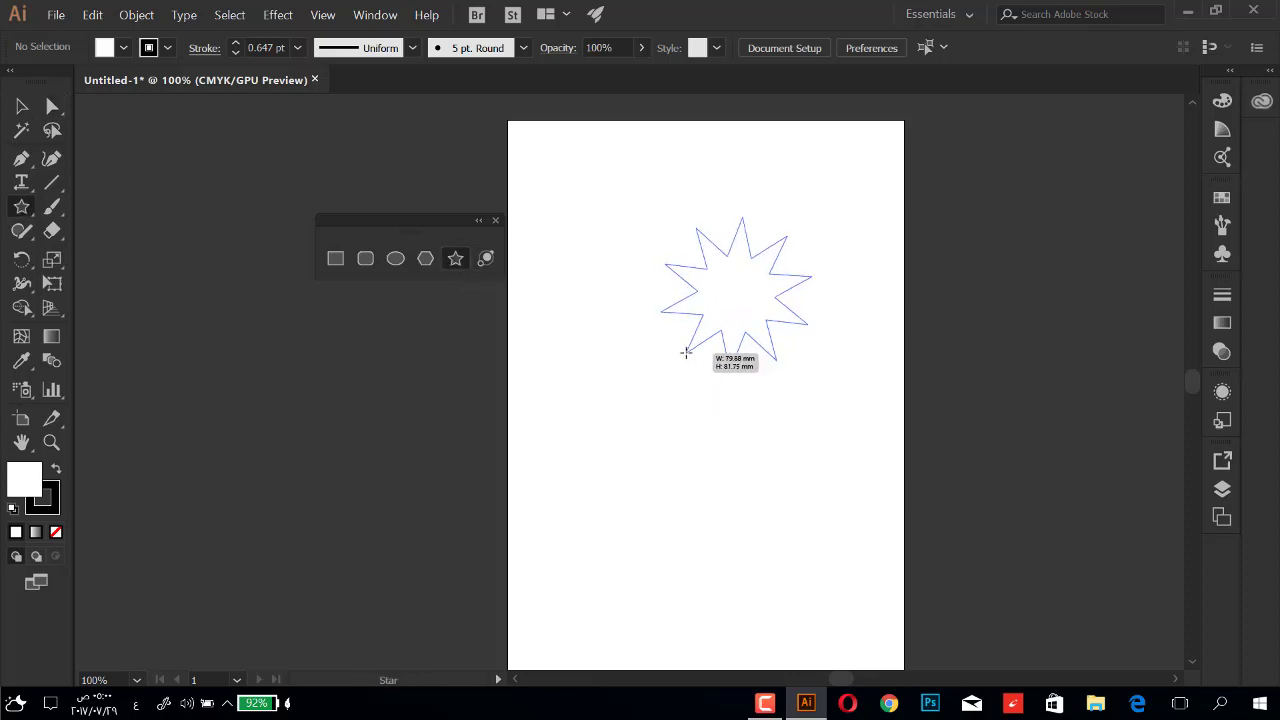
{"action": "key", "text": "Down"}
{"action": "key", "text": "Down"}
{"action": "left_click_drag", "start_coordinate": [686, 352], "coordinate": [686, 352]}
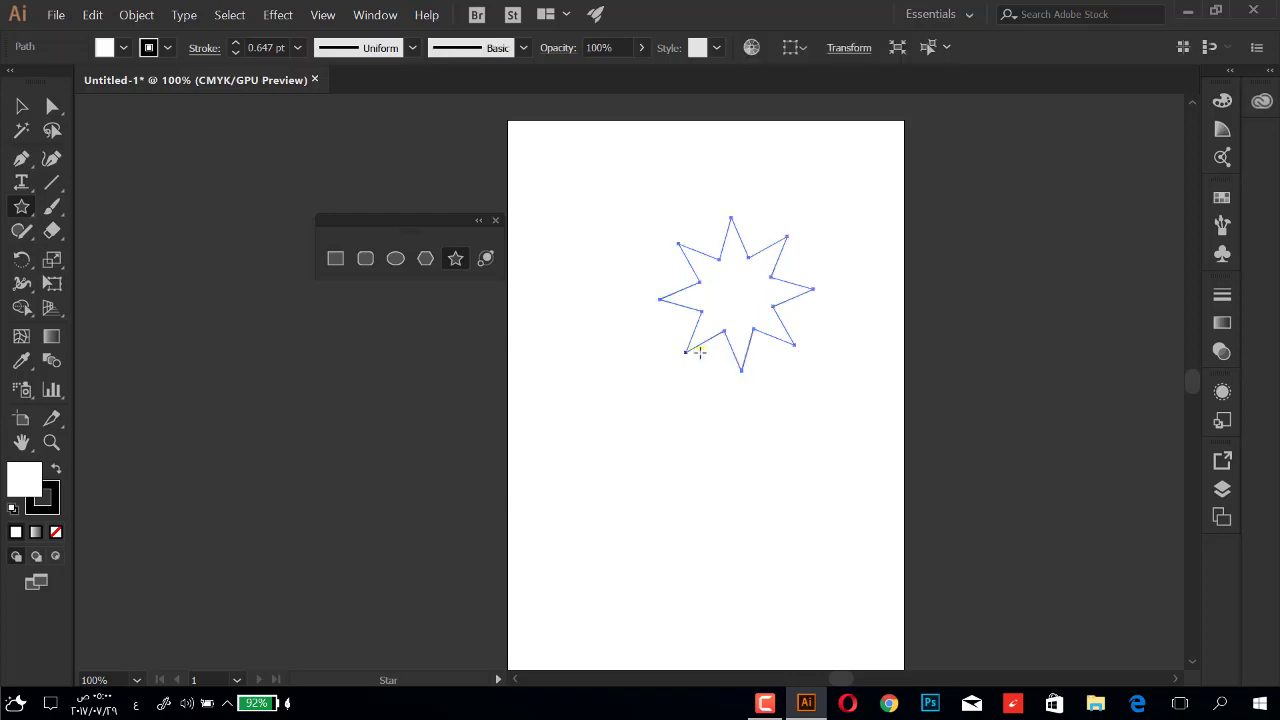
- Round two of the star's inner corners with the live-corner widgets
{"action": "left_click", "coordinate": [52, 106]}
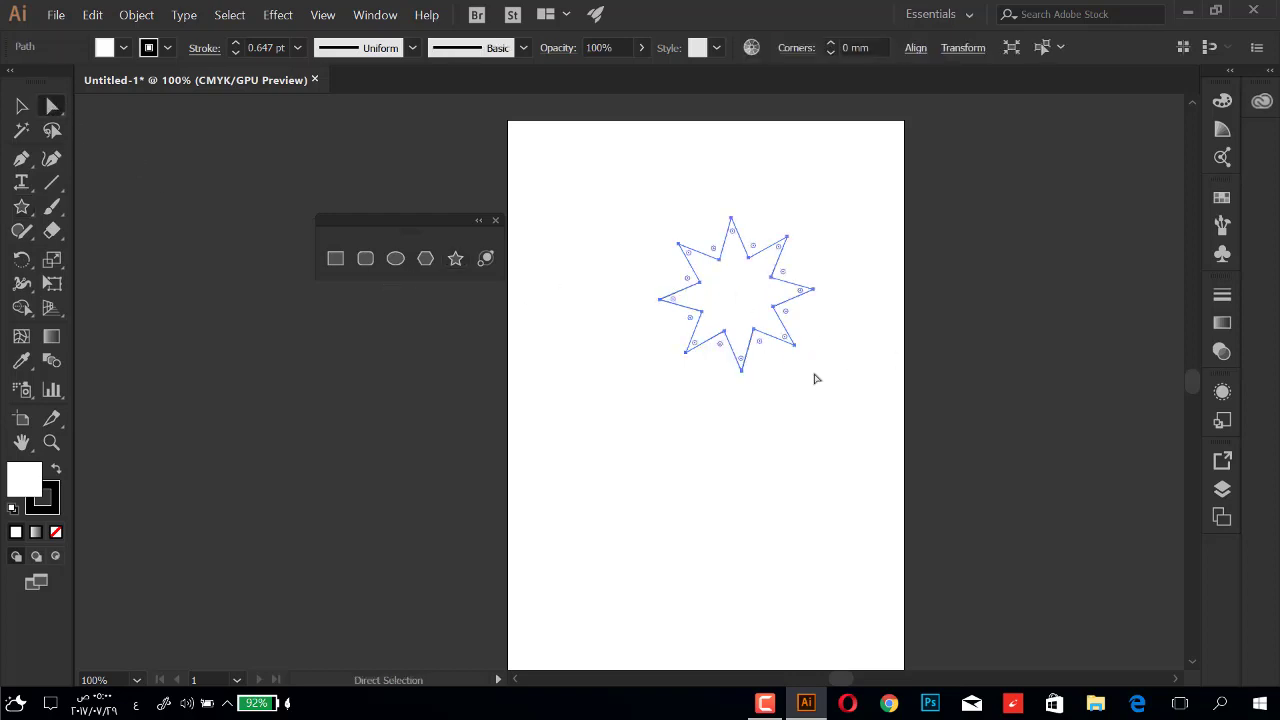
{"action": "left_click_drag", "start_coordinate": [748, 258], "coordinate": [745, 287]}
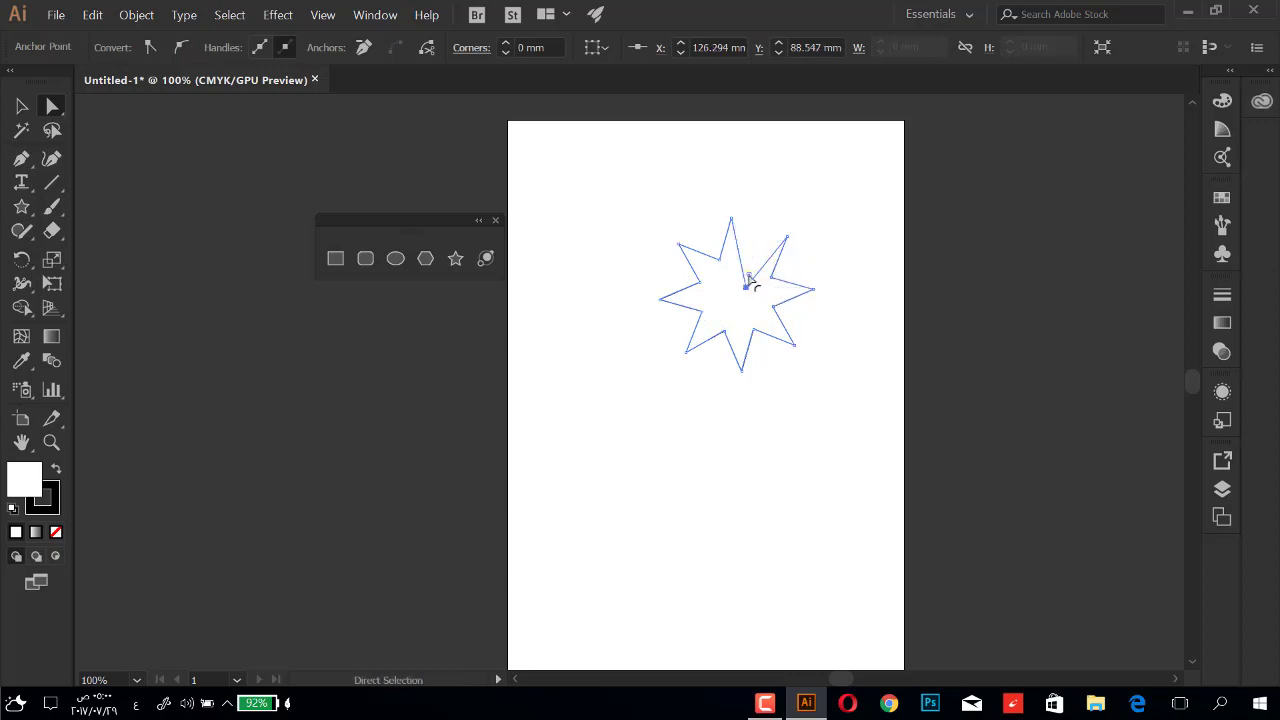
{"action": "left_click_drag", "start_coordinate": [749, 279], "coordinate": [757, 256]}
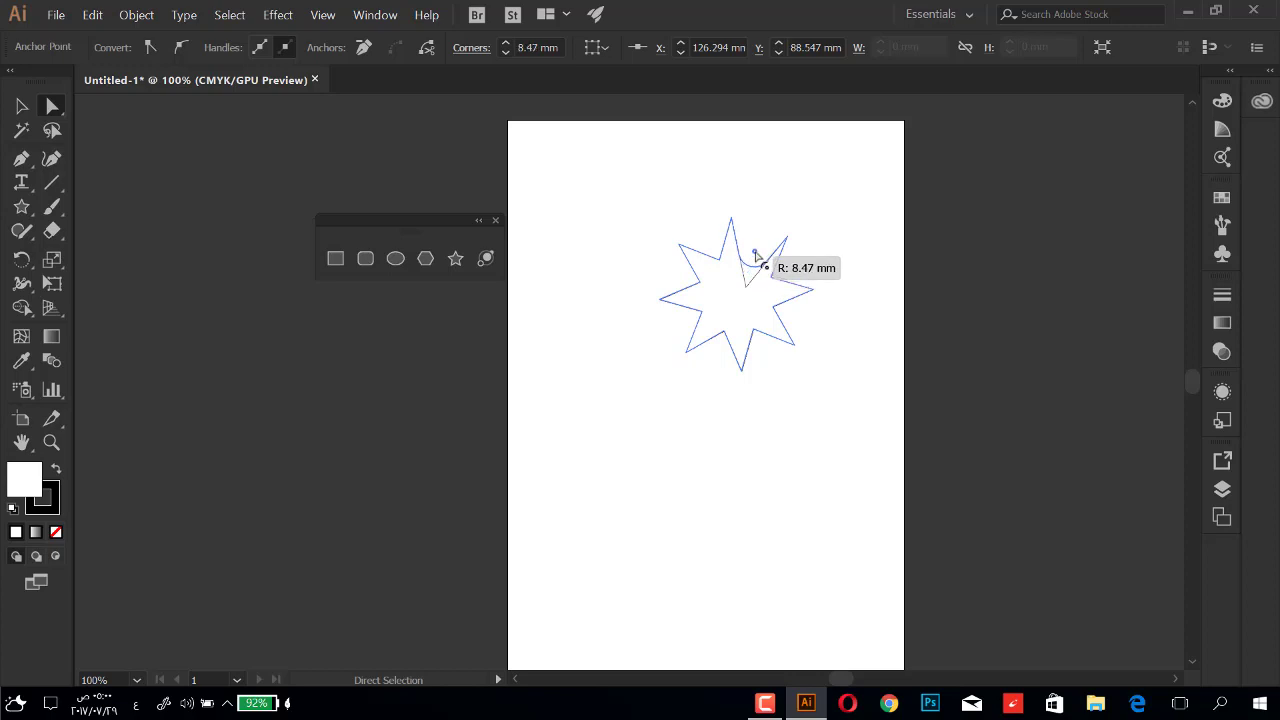
{"action": "left_click", "coordinate": [717, 263]}
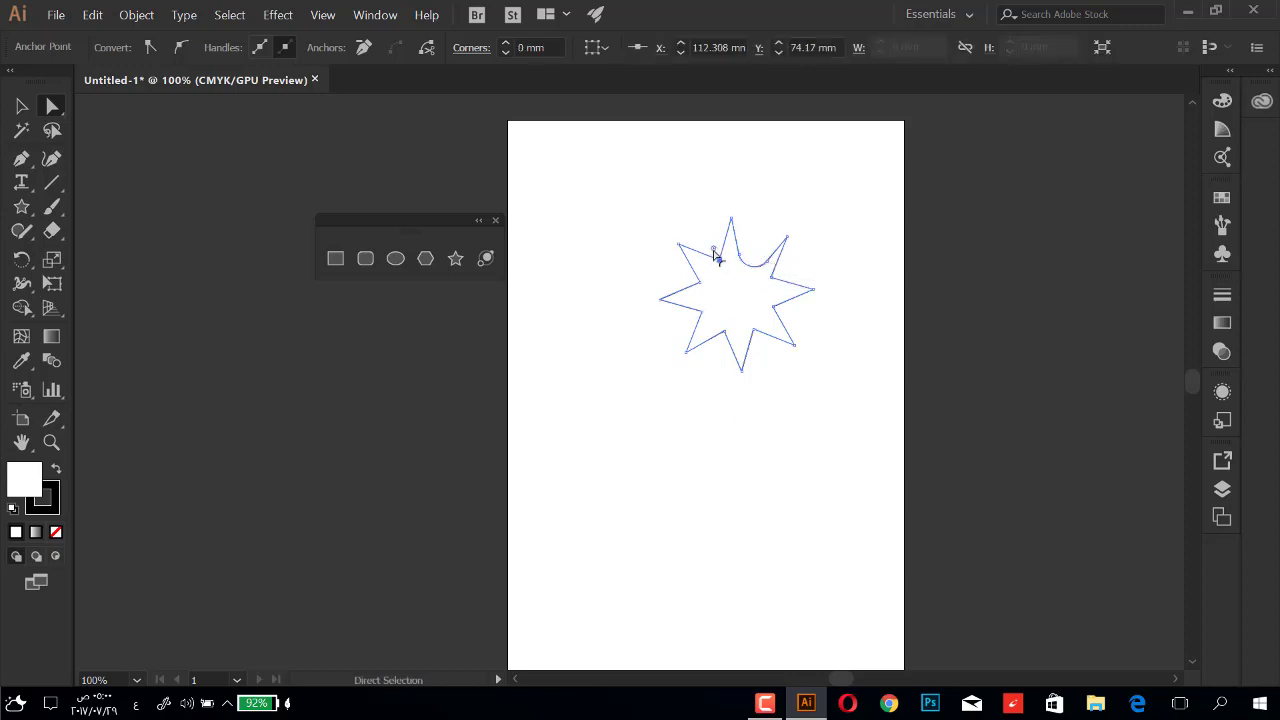
{"action": "left_click_drag", "start_coordinate": [717, 258], "coordinate": [718, 191]}
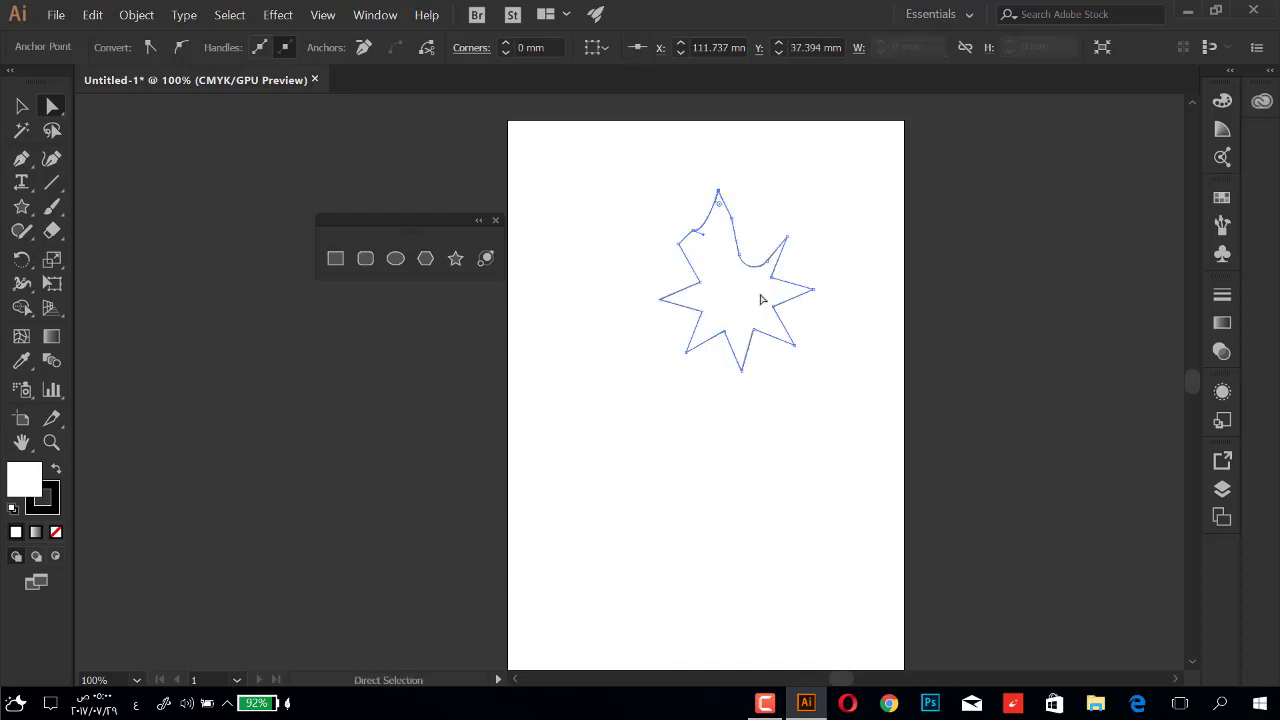
- Pull the right inner point left, round the left inner corner, then remove the star
{"action": "left_click_drag", "start_coordinate": [773, 305], "coordinate": [731, 297]}
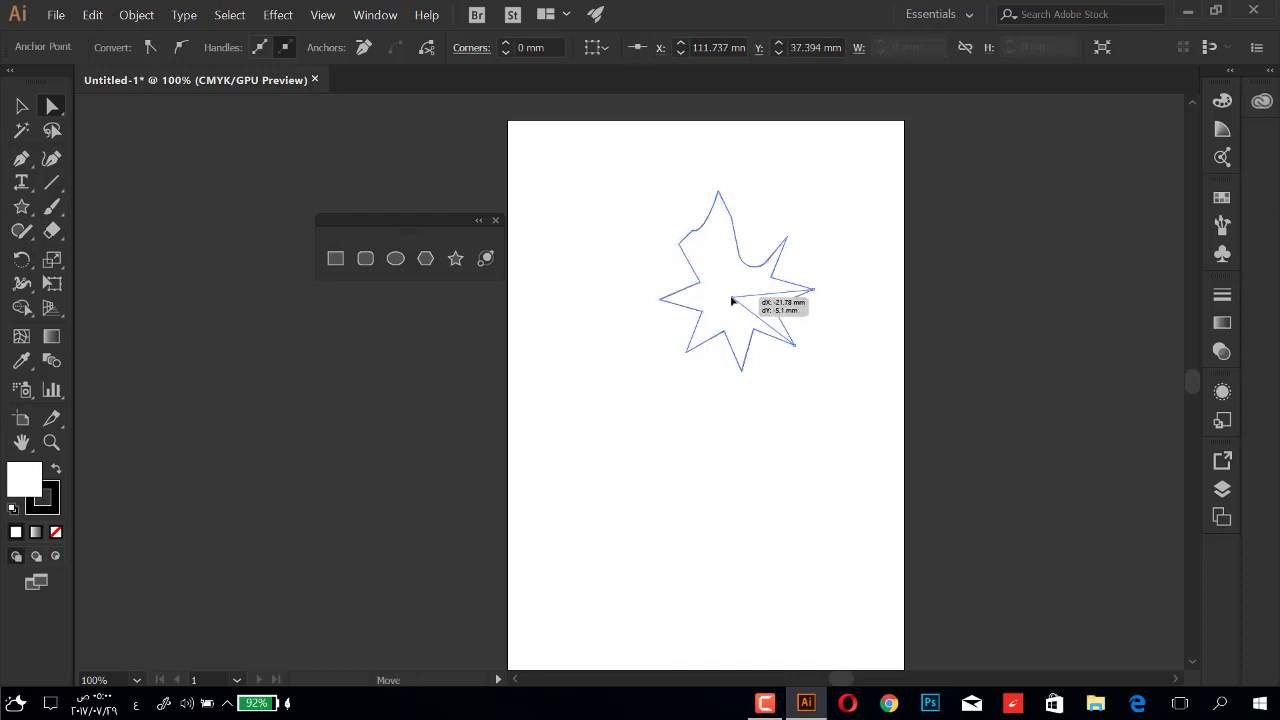
{"action": "left_click", "coordinate": [680, 301]}
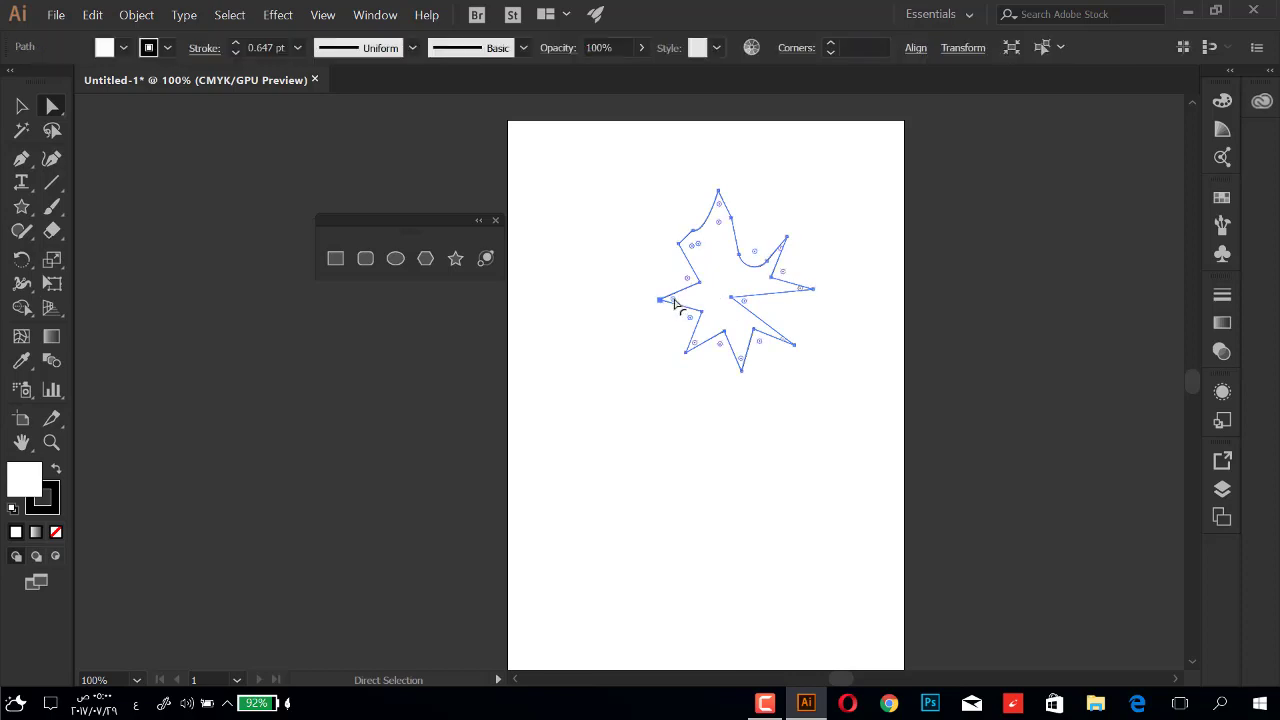
{"action": "left_click_drag", "start_coordinate": [675, 305], "coordinate": [647, 314]}
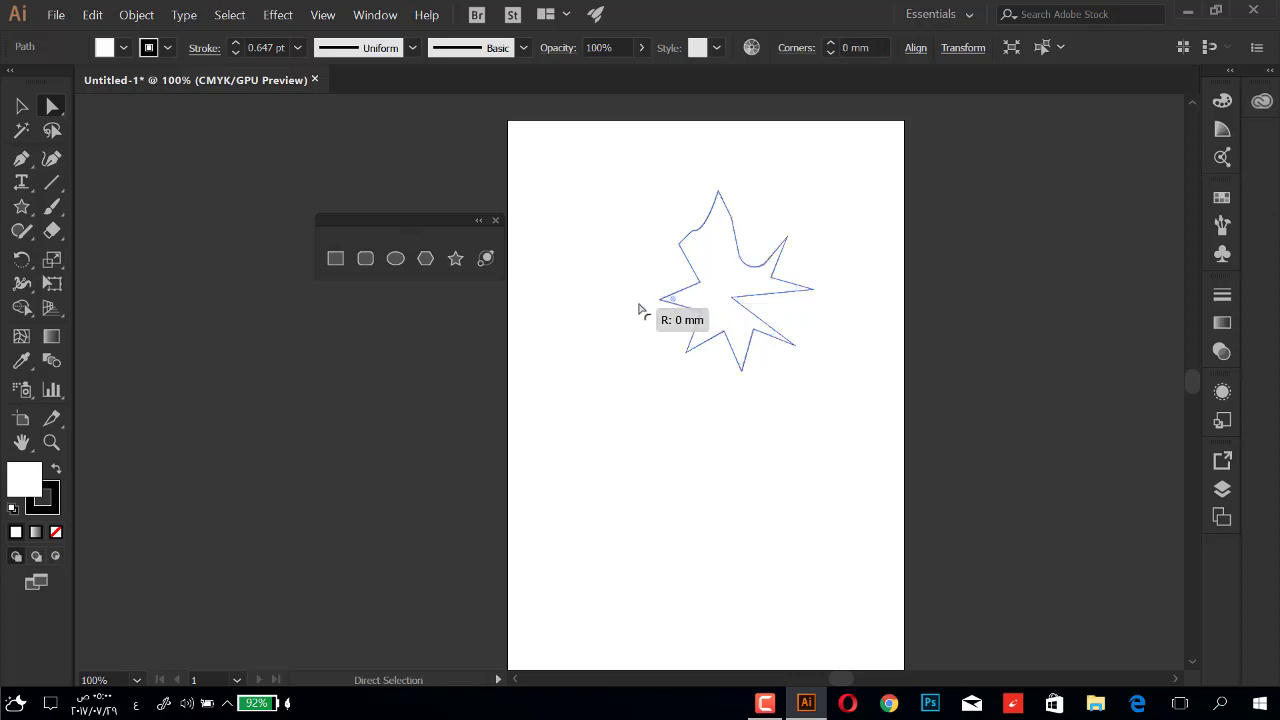
{"action": "left_click_drag", "start_coordinate": [640, 310], "coordinate": [700, 300]}
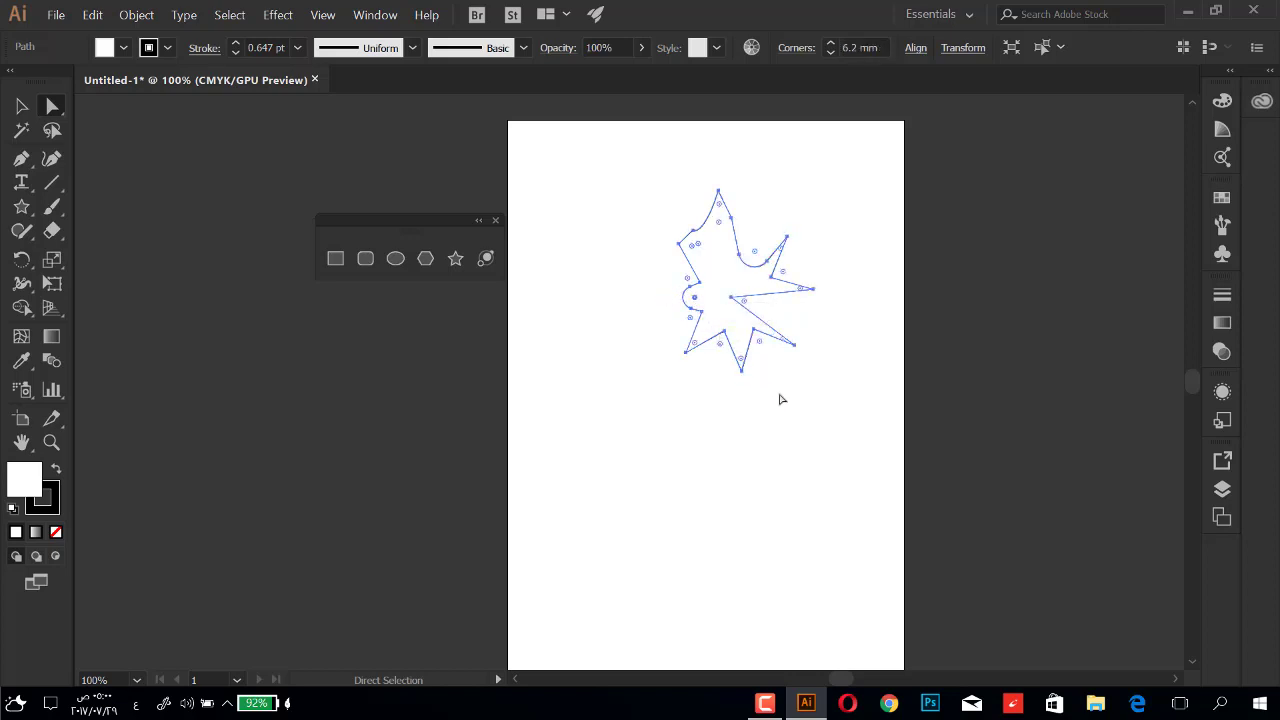
{"action": "left_click", "coordinate": [670, 444]}
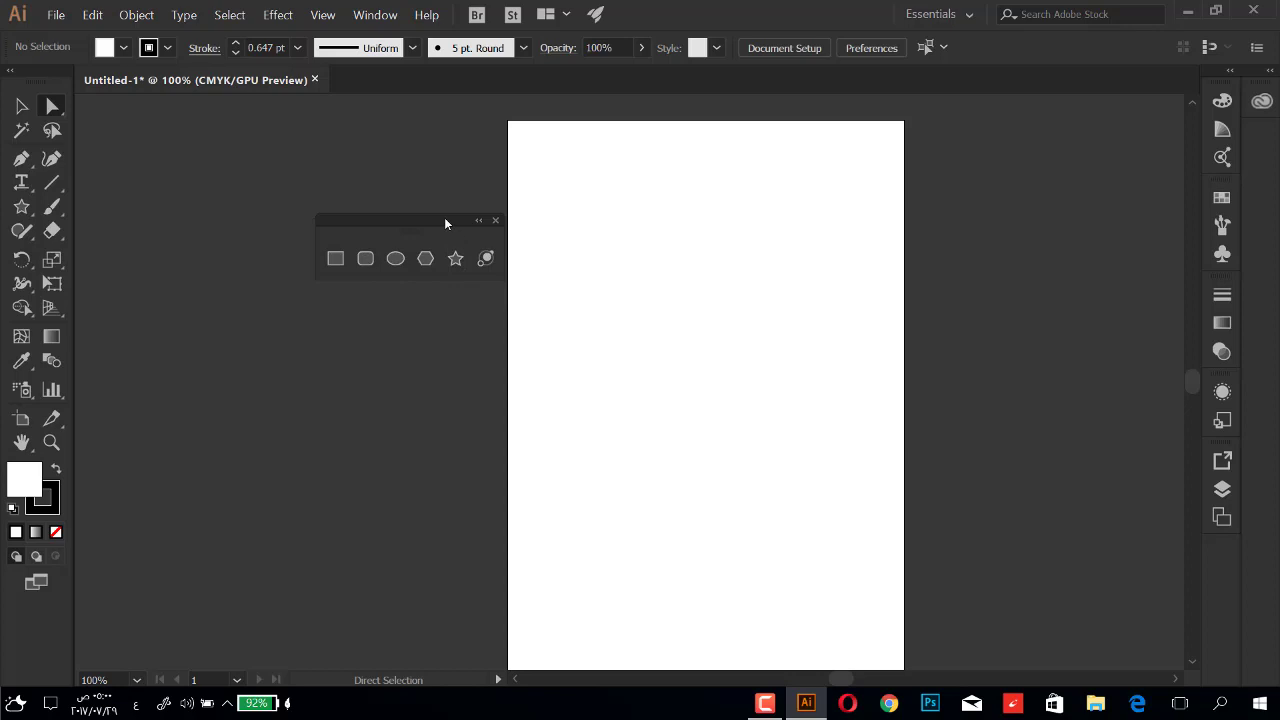
- Draw a lens flare from near the page top toward the lower right
{"action": "left_click_drag", "start_coordinate": [444, 217], "coordinate": [409, 180]}
{"action": "left_click", "coordinate": [450, 223]}
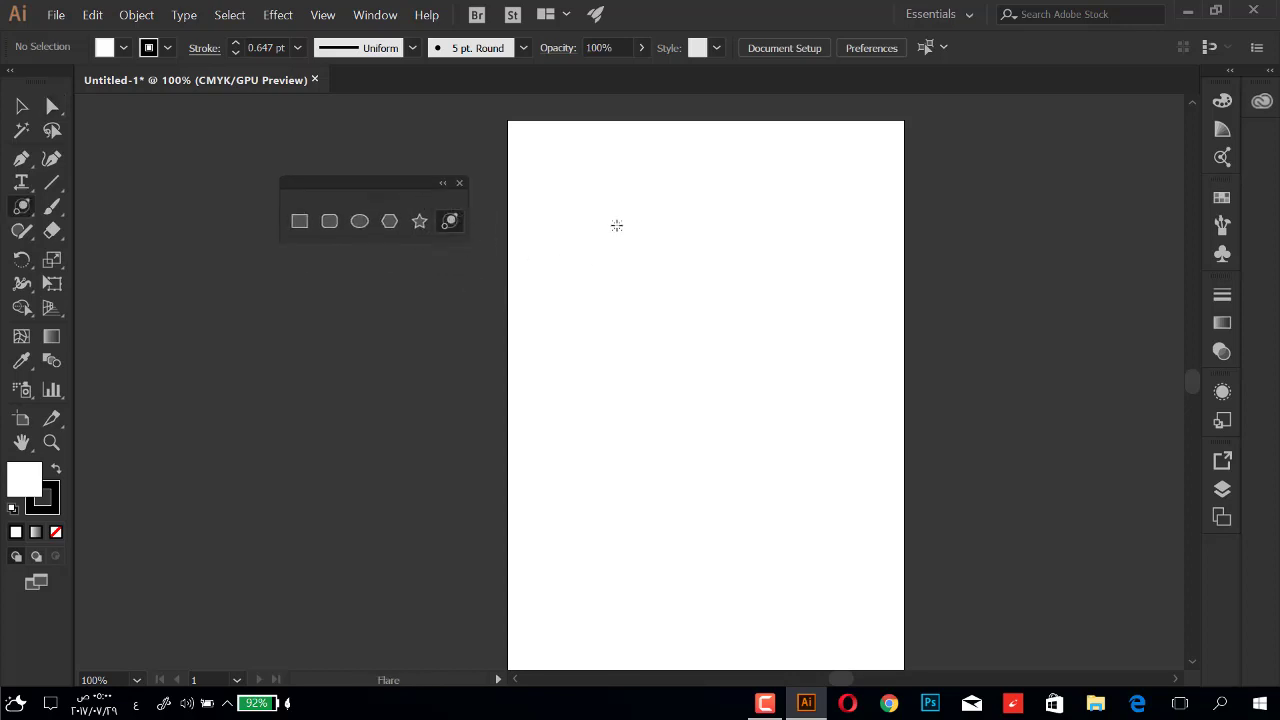
{"action": "left_click_drag", "start_coordinate": [606, 197], "coordinate": [760, 371]}
{"action": "left_click_drag", "start_coordinate": [796, 450], "coordinate": [806, 470]}
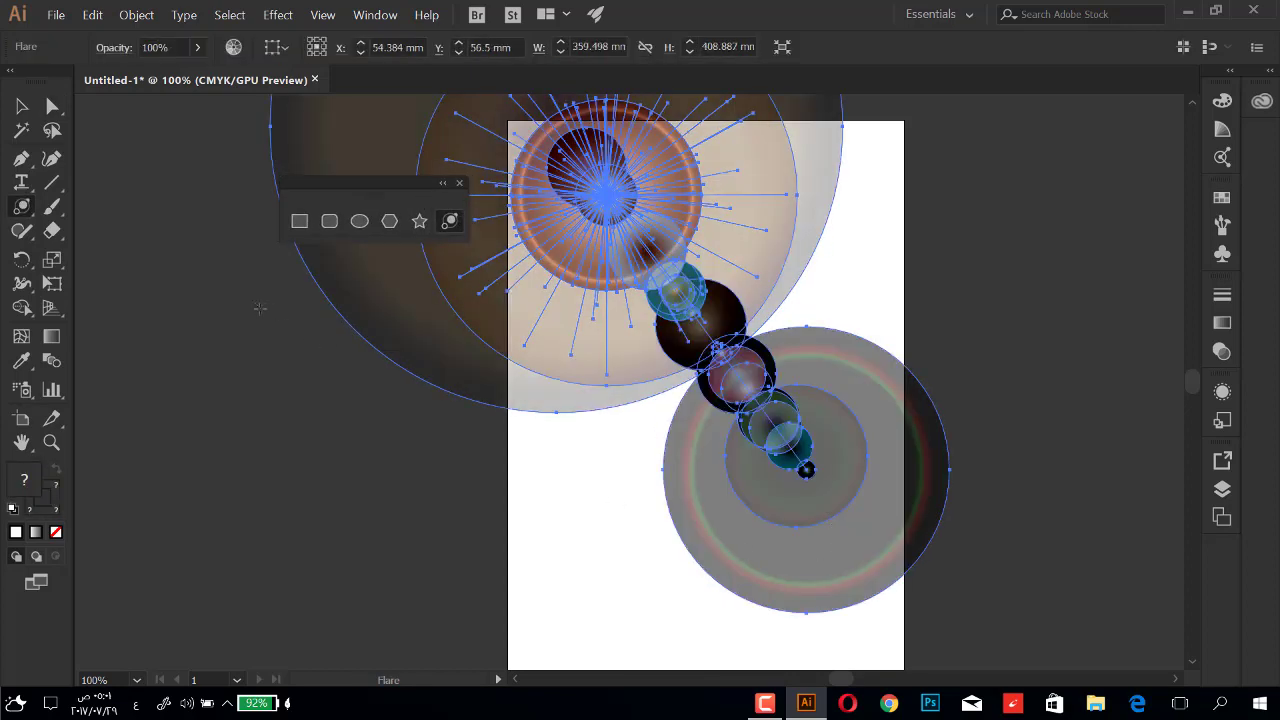
- Shift the flare's end point right and stretch its end shape into a triangle
{"action": "left_click", "coordinate": [55, 109]}
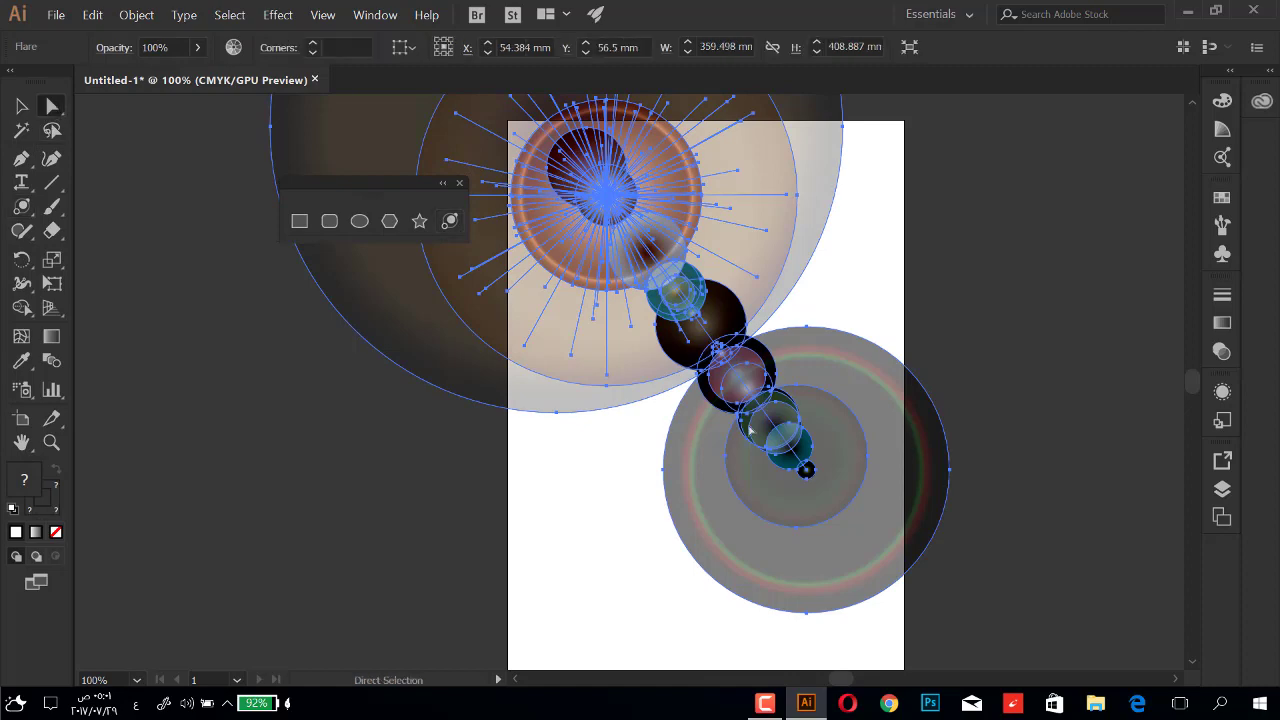
{"action": "left_click_drag", "start_coordinate": [806, 470], "coordinate": [864, 469]}
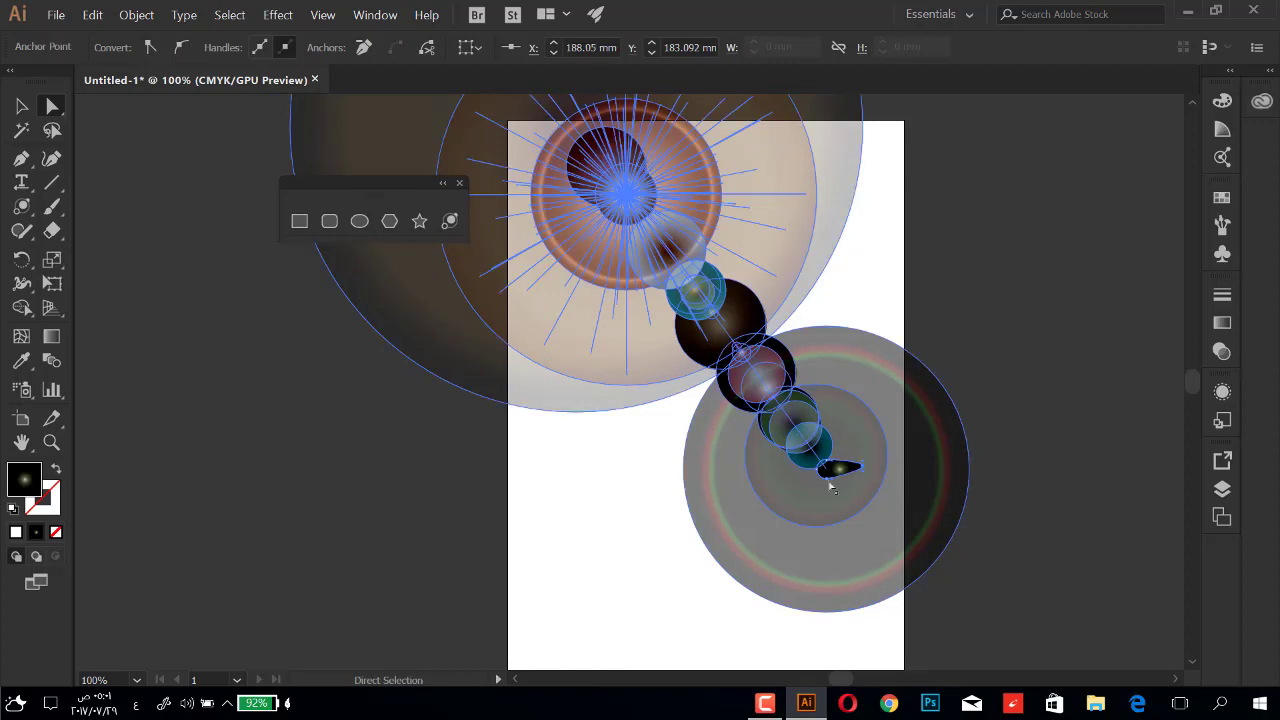
{"action": "left_click", "coordinate": [831, 486]}
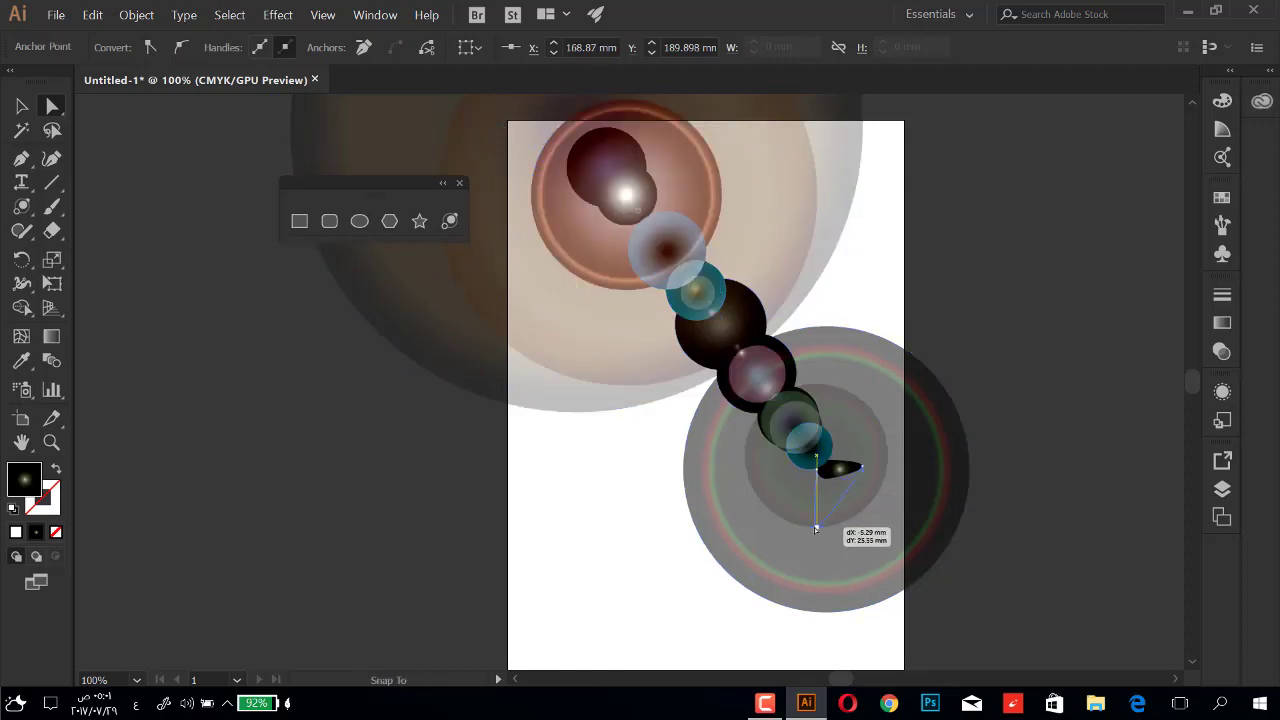
{"action": "left_click_drag", "start_coordinate": [829, 484], "coordinate": [818, 520]}
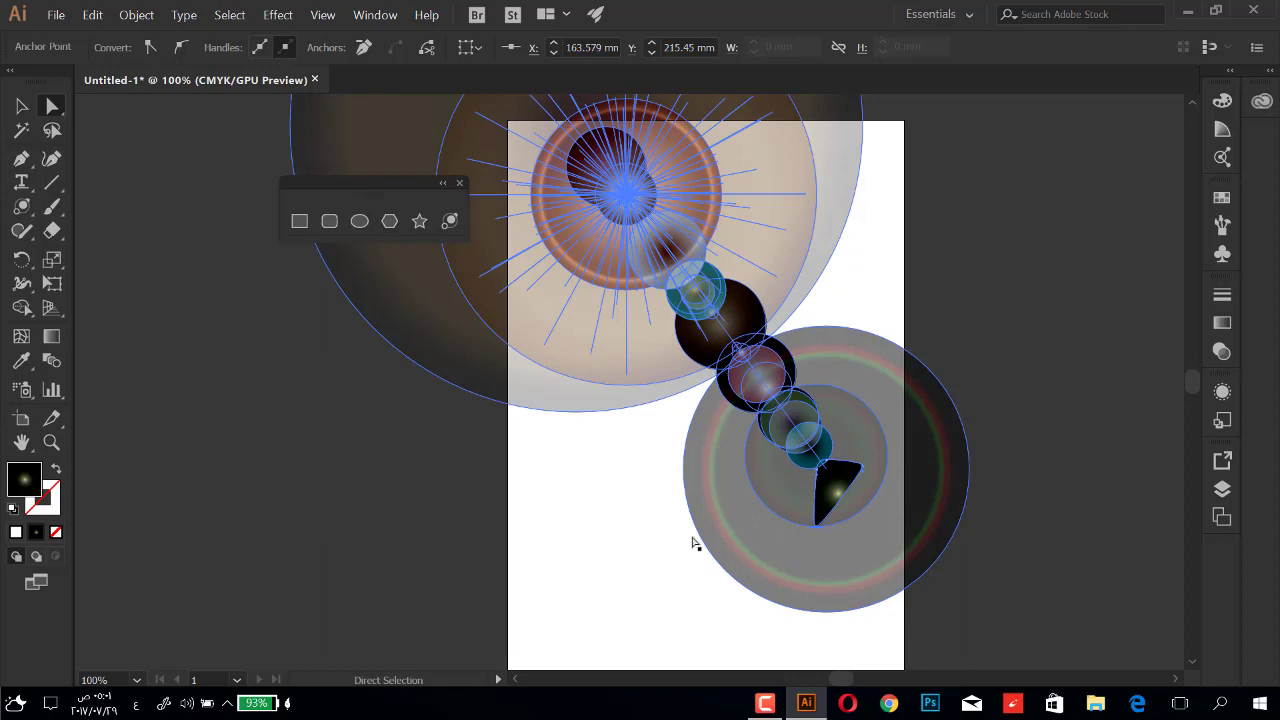
- Adjust the flare's centre rays and lengthen one ray of the burst
{"action": "left_click", "coordinate": [625, 197]}
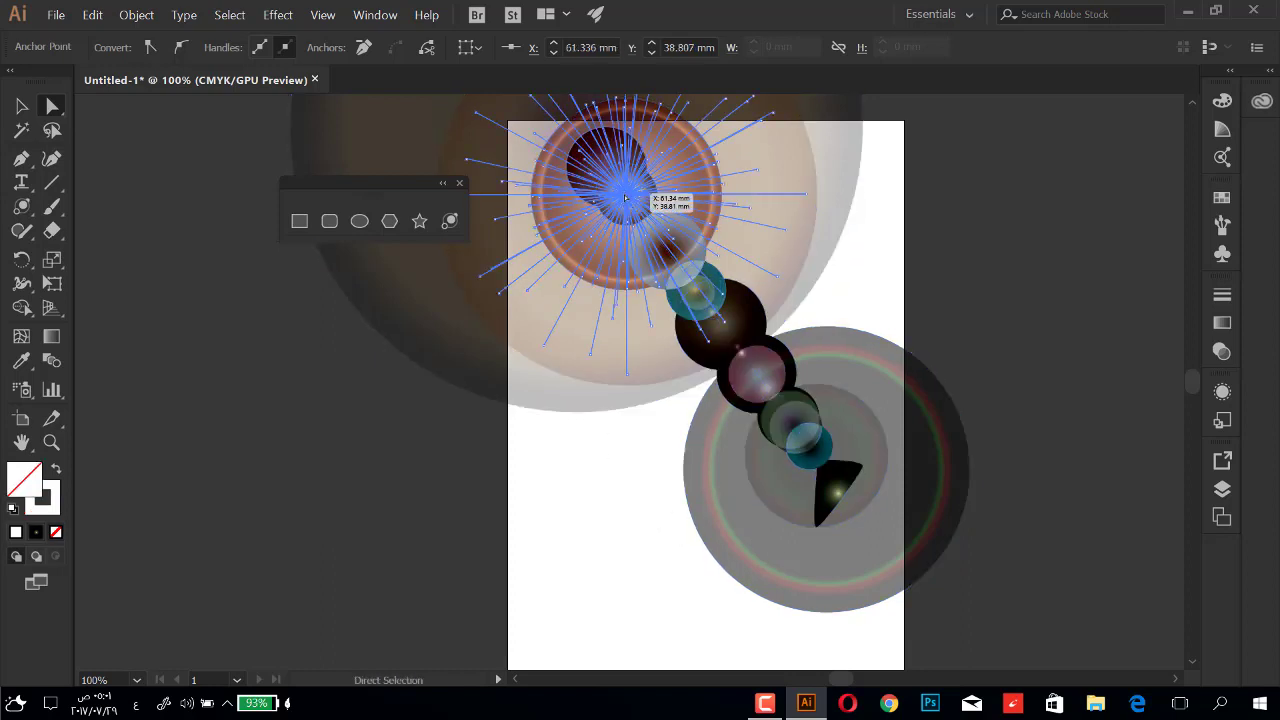
{"action": "mouse_move", "coordinate": [625, 197]}
{"action": "left_mouse_down"}
{"action": "mouse_move", "coordinate": [606, 243]}
{"action": "mouse_move", "coordinate": [625, 198]}
{"action": "left_mouse_up"}
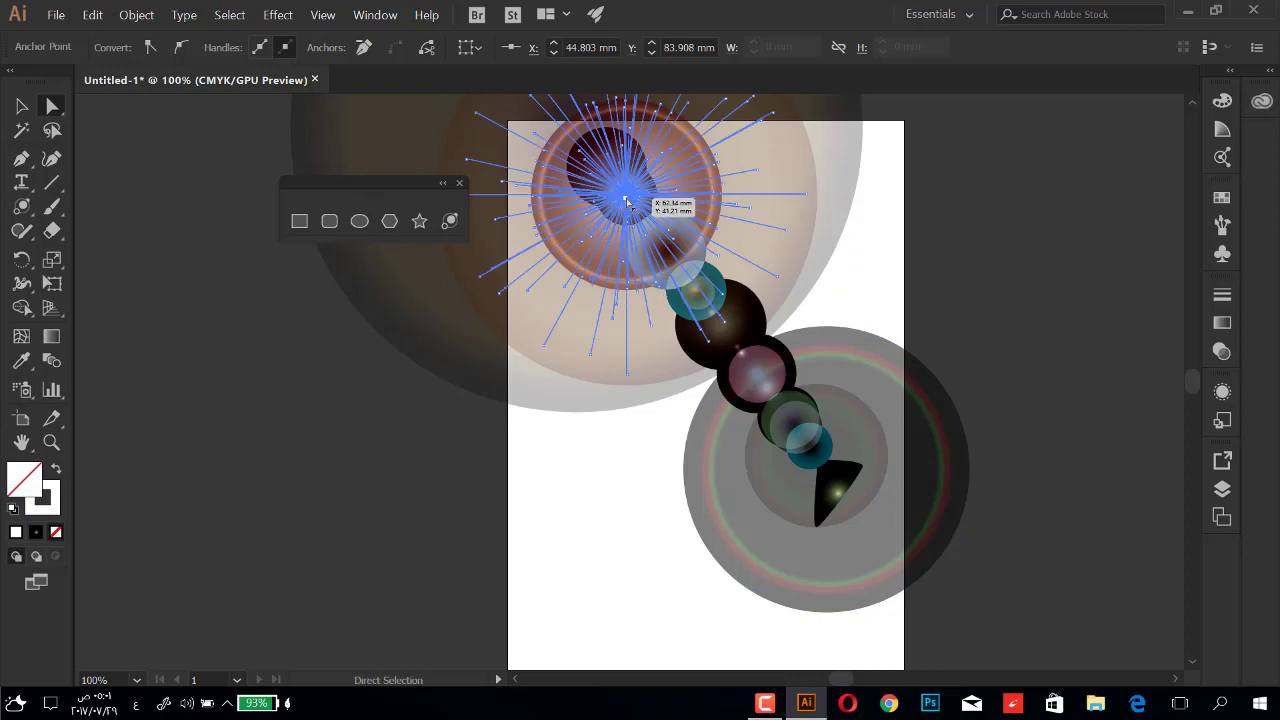
{"action": "left_click", "coordinate": [586, 350]}
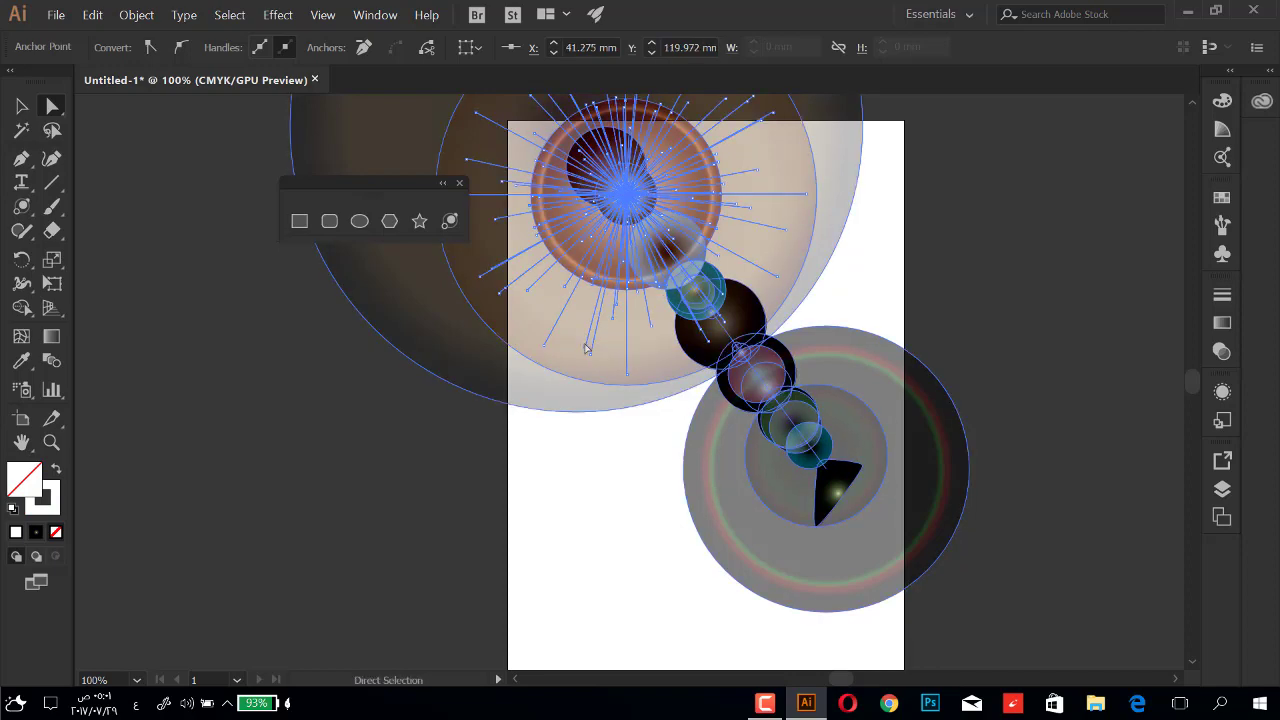
{"action": "left_click_drag", "start_coordinate": [586, 350], "coordinate": [566, 444]}
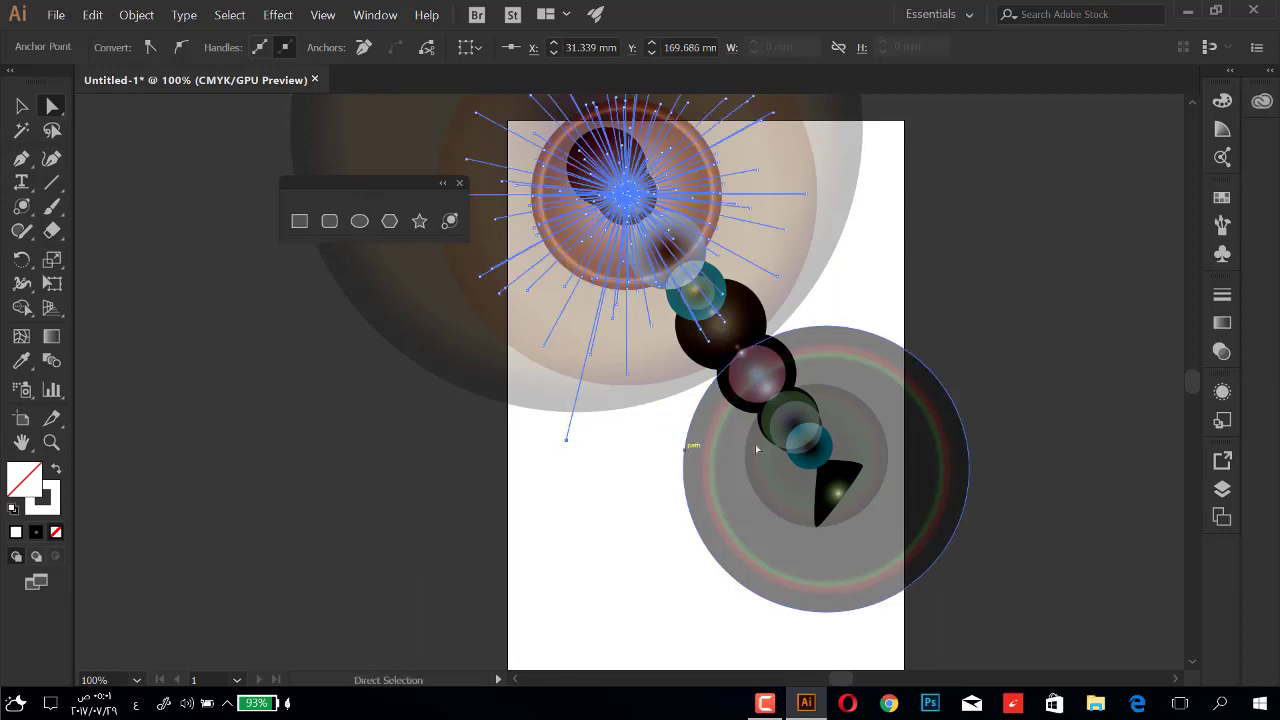
{"action": "left_click", "coordinate": [634, 501]}
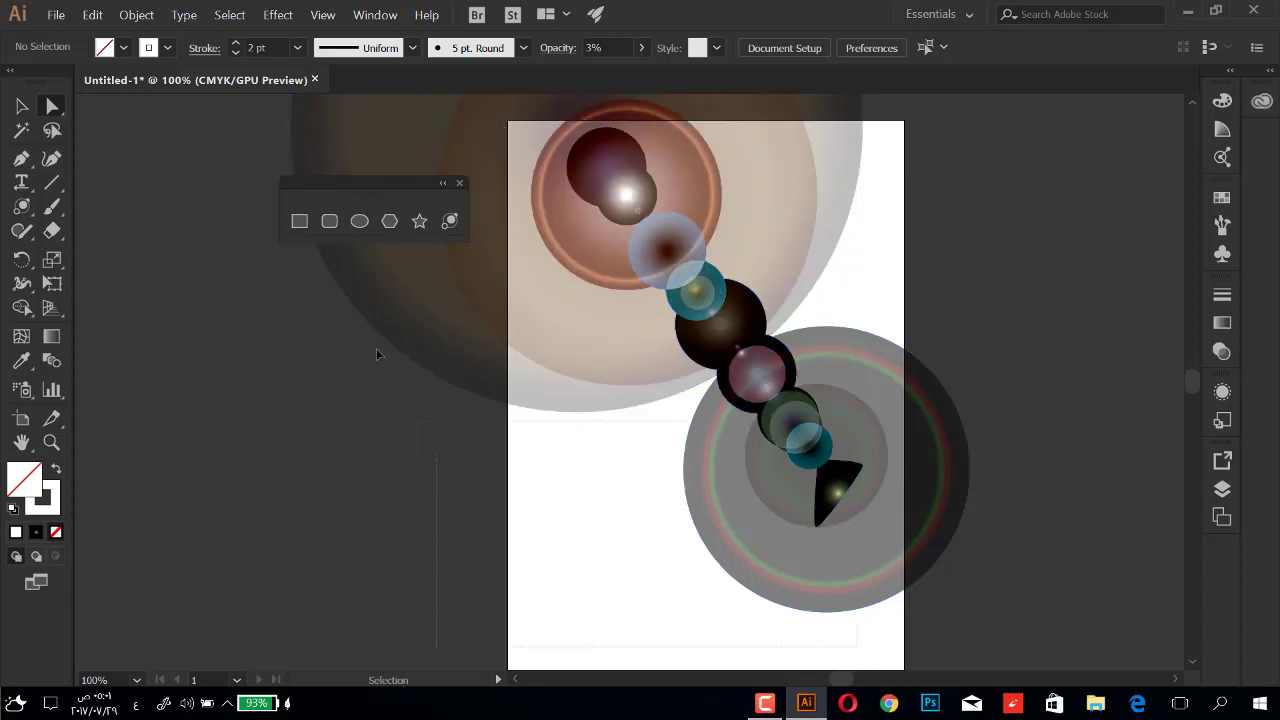
- Select all the flare artwork and delete it, leaving the artboard blank
{"action": "key", "text": "ctrl+a"}
{"action": "left_click", "coordinate": [468, 240]}
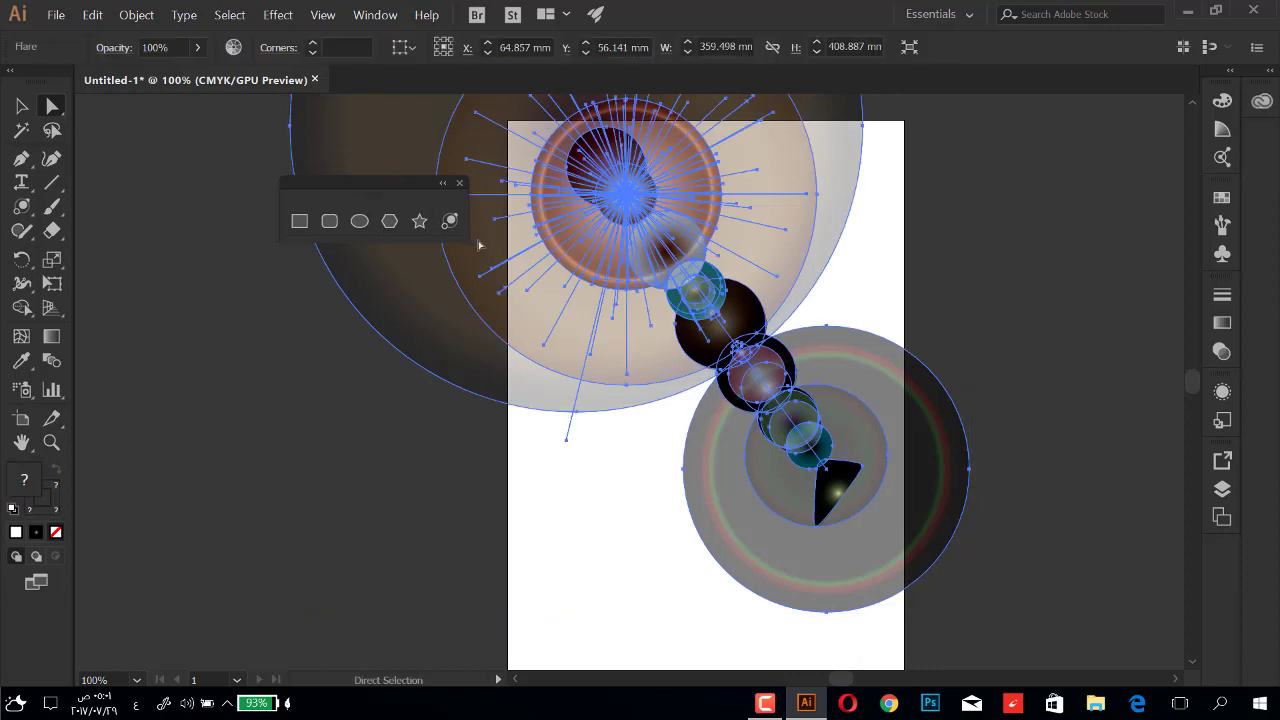
{"action": "key", "text": "Delete"}
{"action": "left_click_drag", "start_coordinate": [406, 184], "coordinate": [430, 163]}
{"action": "left_click", "coordinate": [764, 703]}
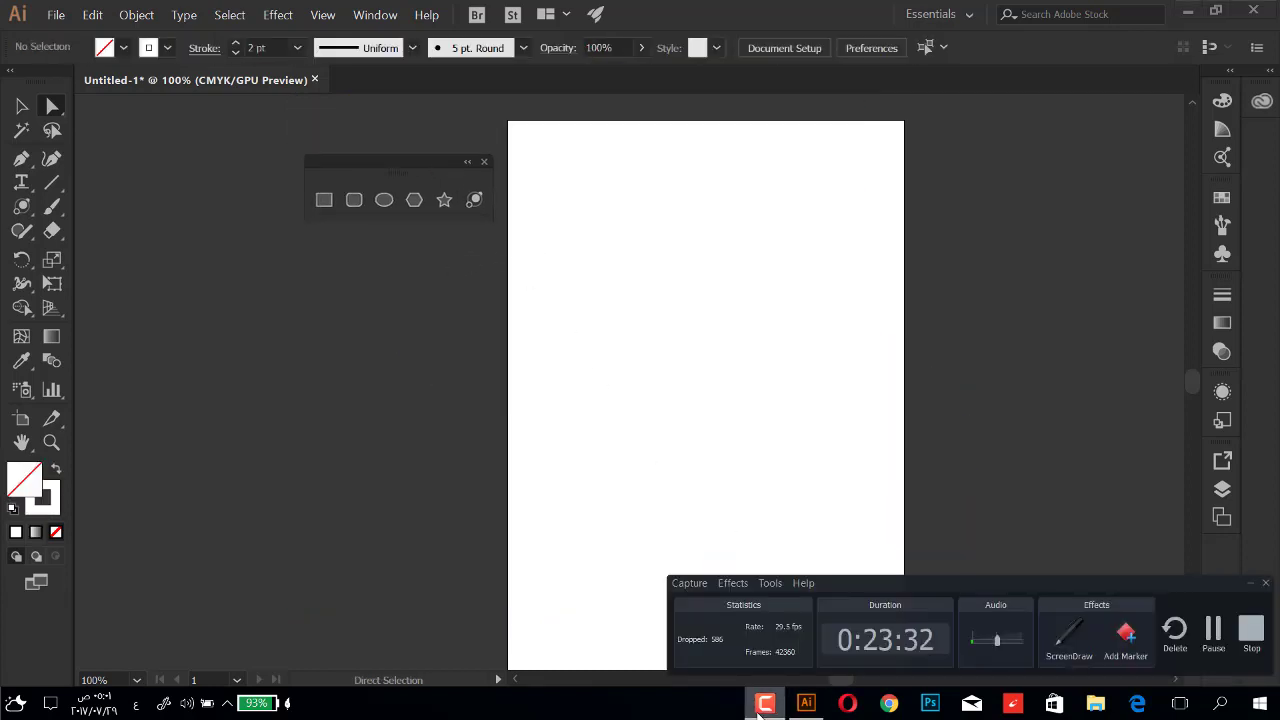
- Close the tear-off shape tools panel, then exit Illustrator choosing No to saving Untitled-1
{"action": "left_click", "coordinate": [1260, 584]}
{"action": "left_click_drag", "start_coordinate": [405, 168], "coordinate": [304, 131]}
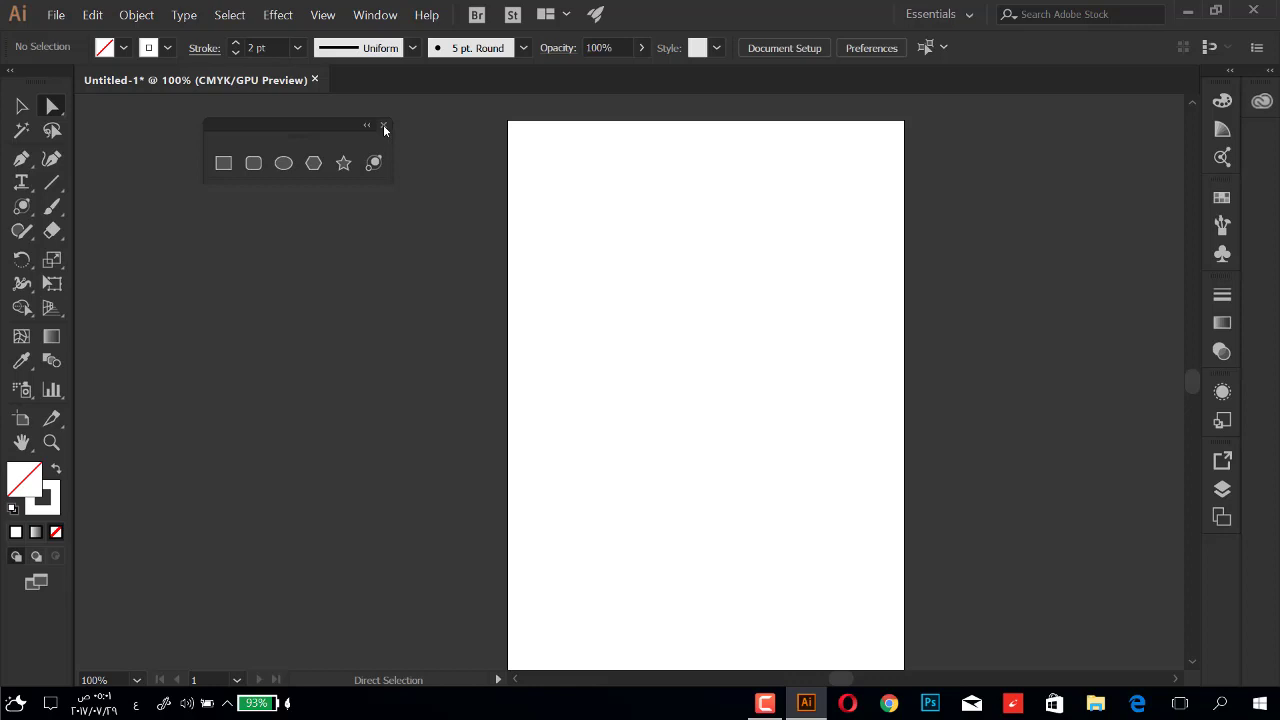
{"action": "left_click", "coordinate": [384, 127]}
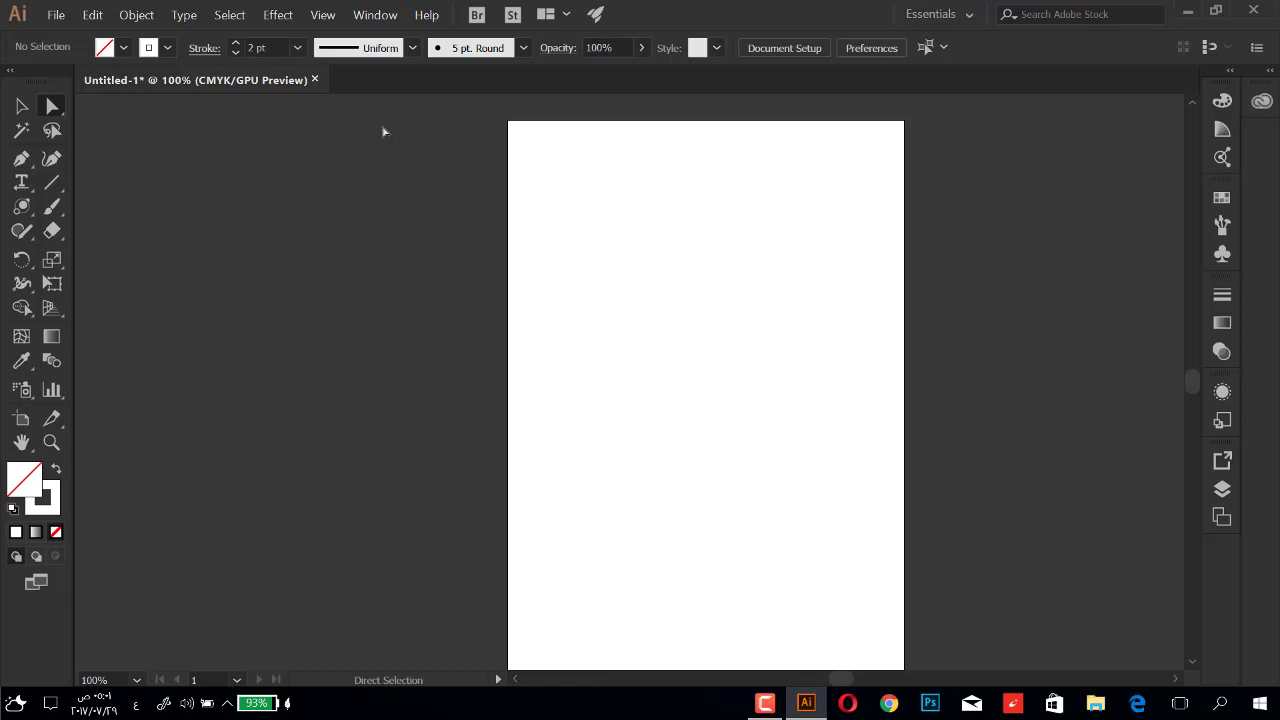
{"action": "left_click", "coordinate": [1253, 9]}
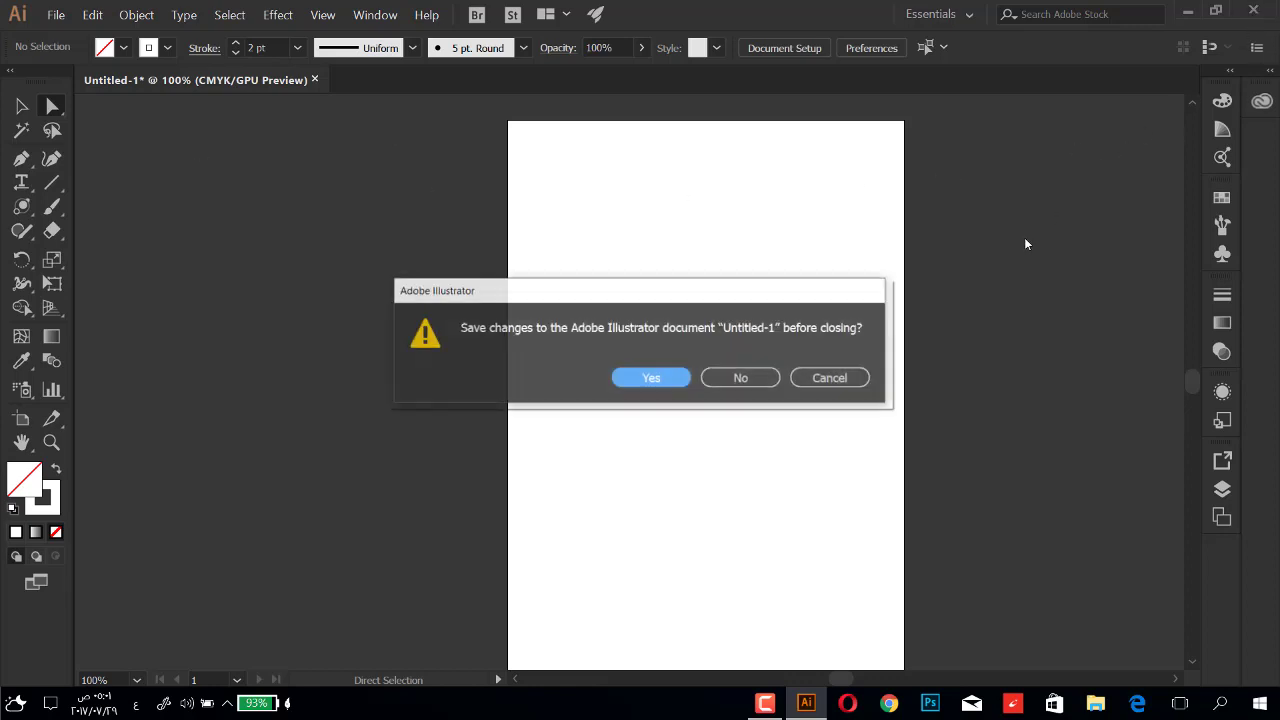
{"action": "left_click", "coordinate": [745, 381]}
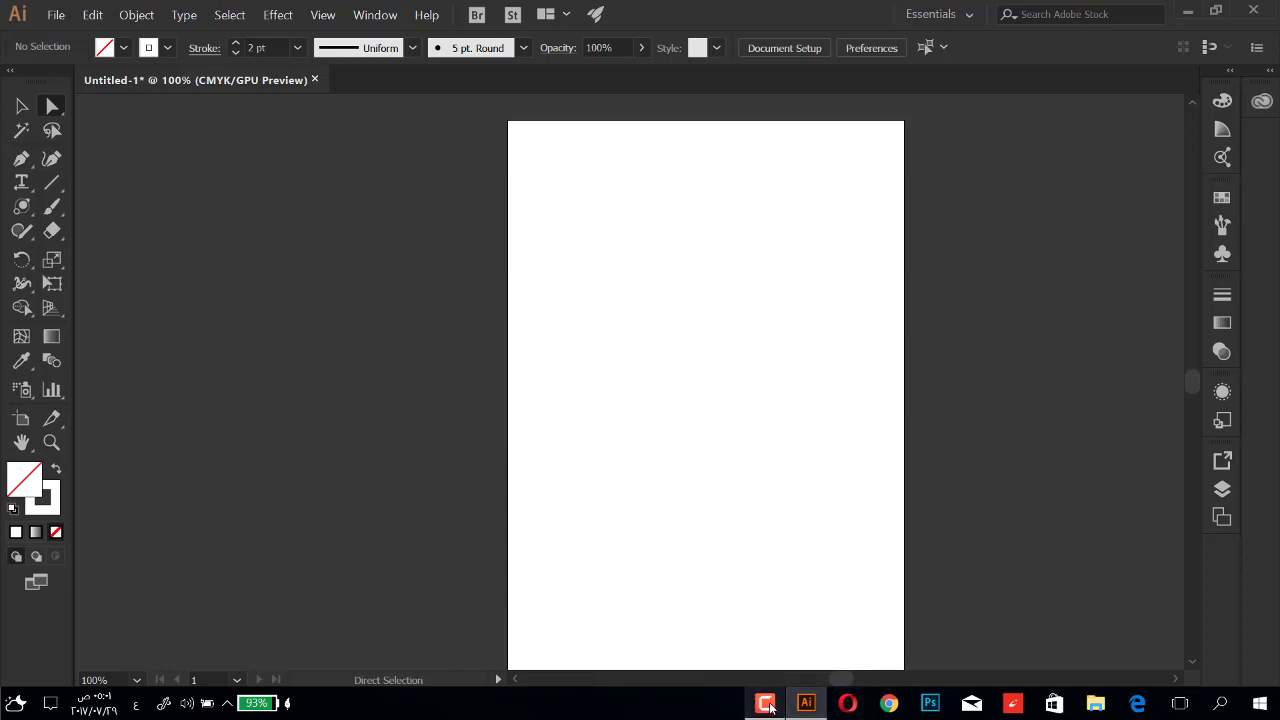